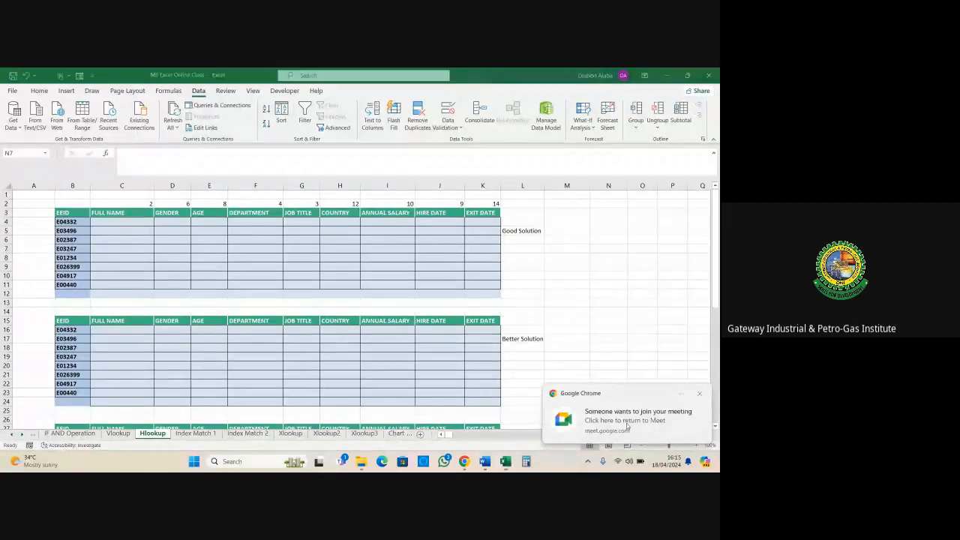
# Step: Admit the waiting participant to the Google Meet call and return to the MS Excel Online Class workbook
pyautogui.click(627, 425)
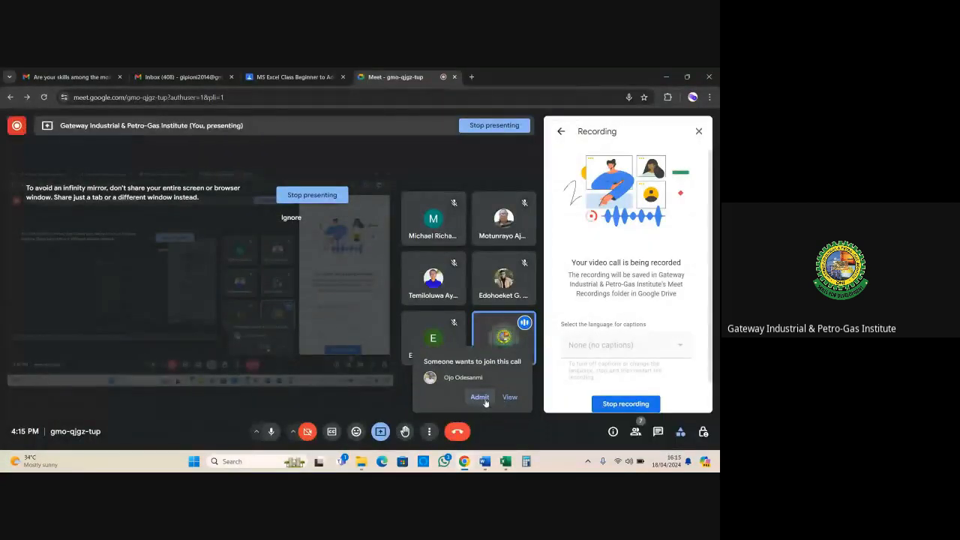
pyautogui.click(480, 397)
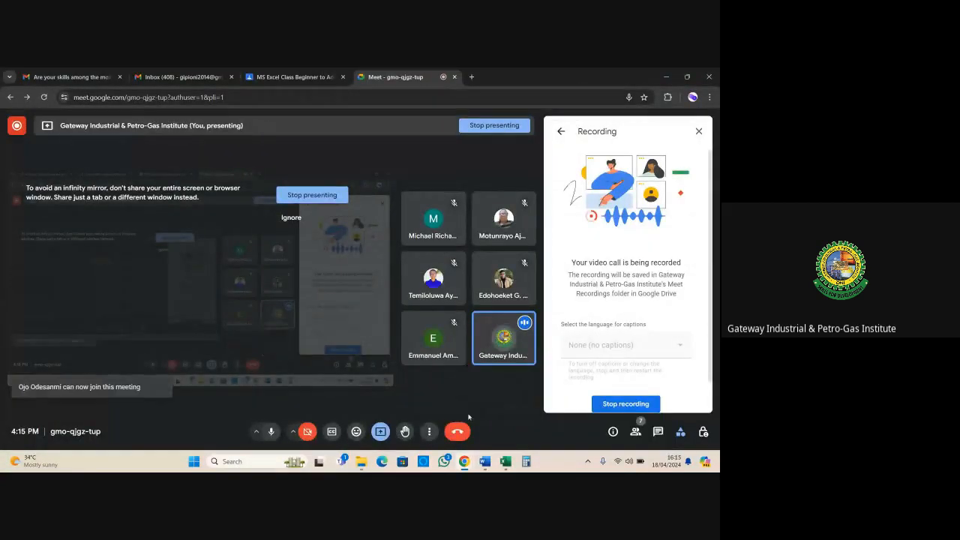
pyautogui.click(506, 461)
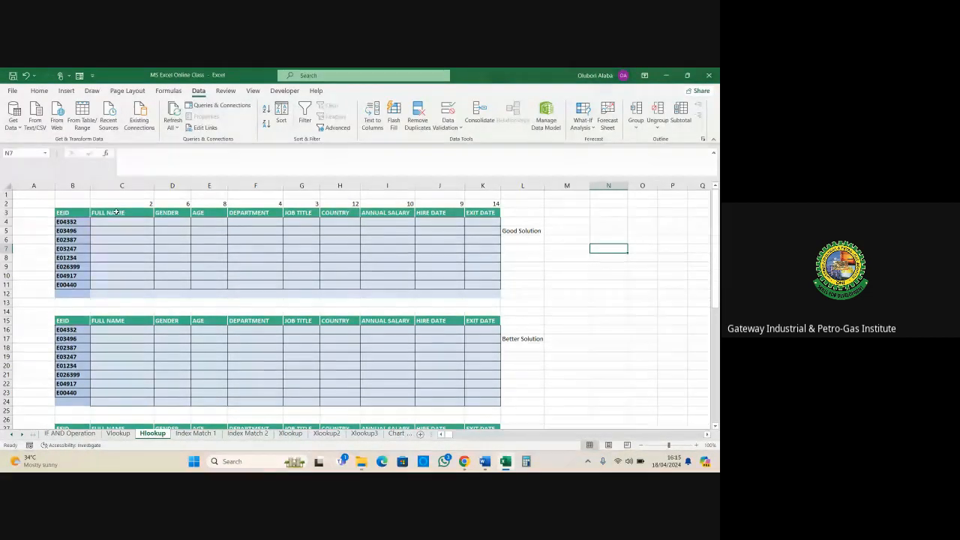
# Step: Compare the layout of the employee data table on the Vlookup sheet with the one on the Hlookup sheet
pyautogui.click(118, 433)
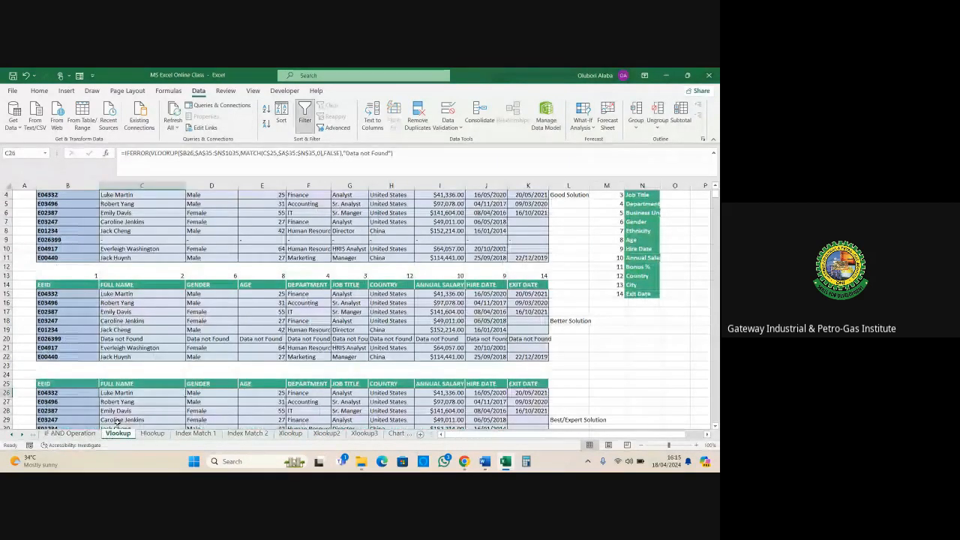
pyautogui.scroll(-6, 142, 314)
pyautogui.scroll(-2, 142, 314)
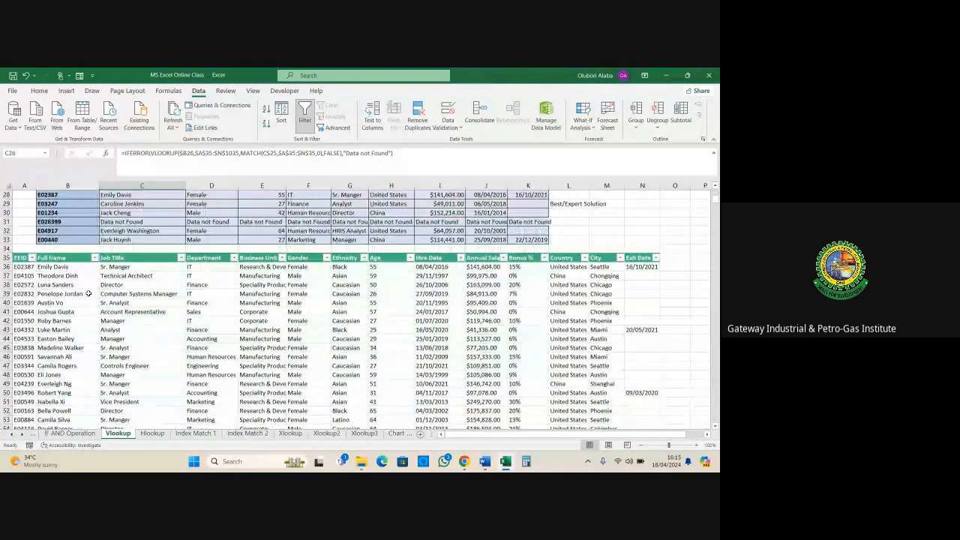
pyautogui.moveTo(21, 257); pyautogui.dragTo(662, 424)
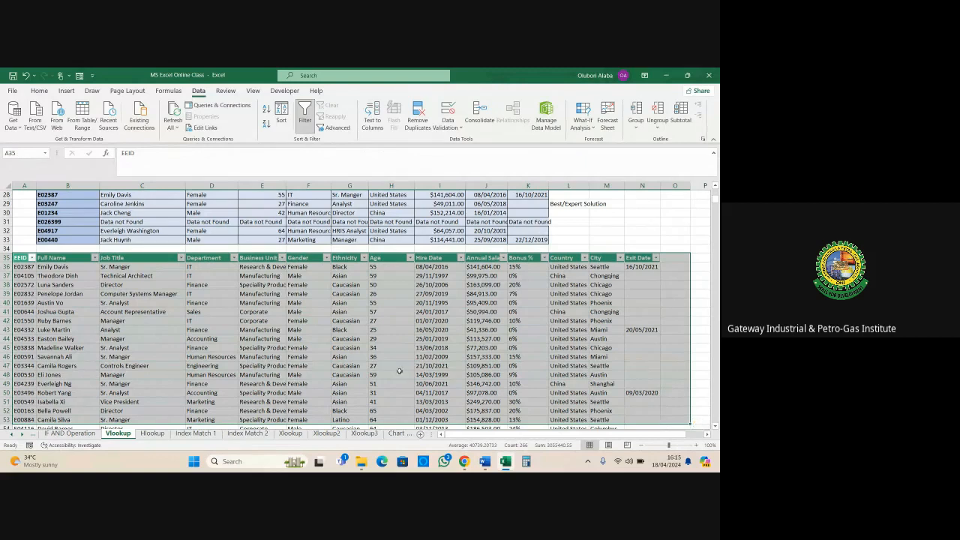
pyautogui.click(385, 351)
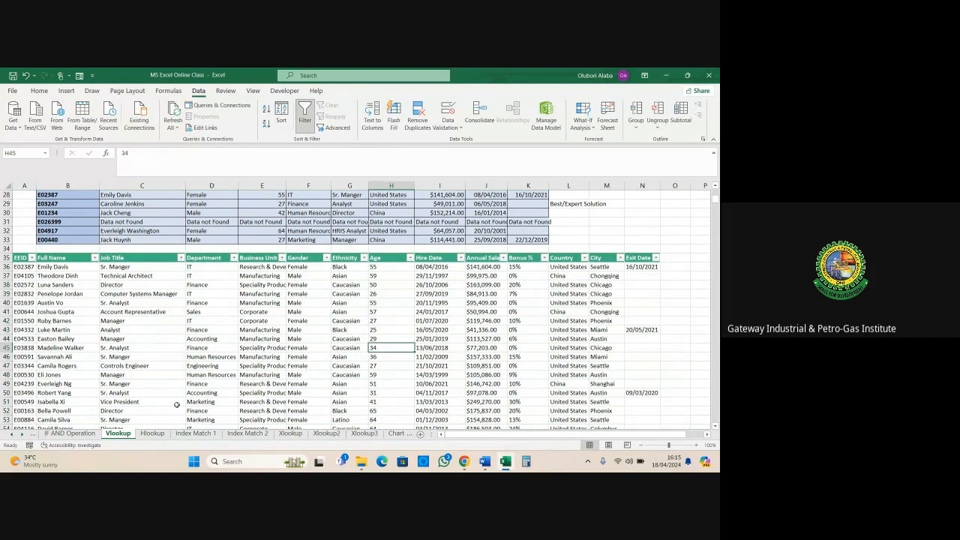
pyautogui.click(154, 436)
pyautogui.scroll(-10, 197, 360)
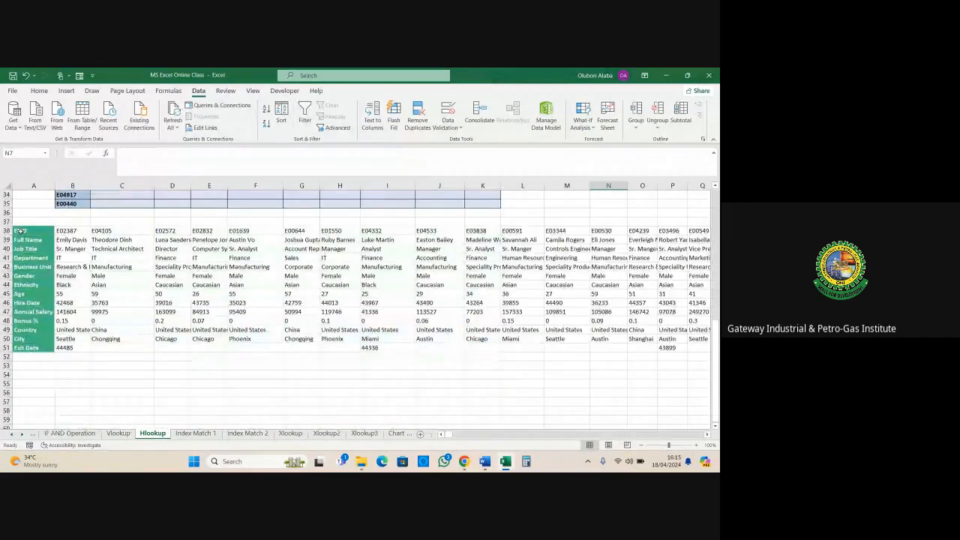
pyautogui.moveTo(20, 231); pyautogui.dragTo(23, 348)
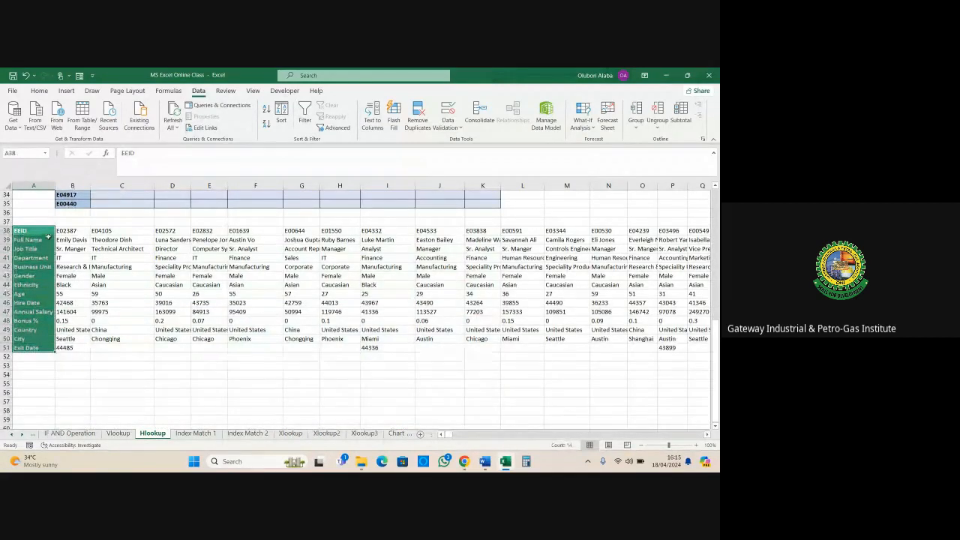
pyautogui.moveTo(48, 234); pyautogui.dragTo(651, 340)
pyautogui.moveTo(470, 319); pyautogui.dragTo(468, 314)
pyautogui.scroll(11, 395, 302)
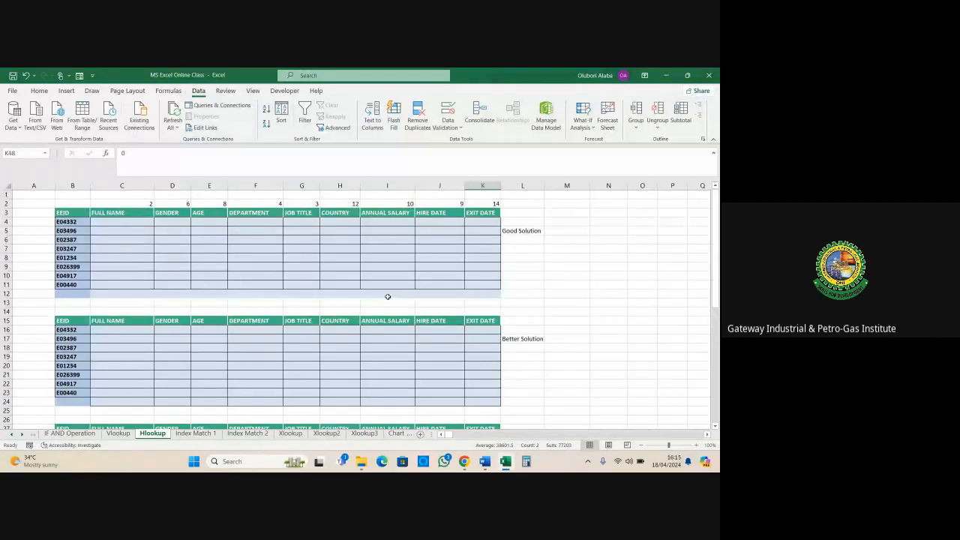
# Step: Examine the good, better and expert solution tables on the Hlookup sheet against the filled-in ones on the Vlookup sheet
pyautogui.scroll(-5, 386, 296)
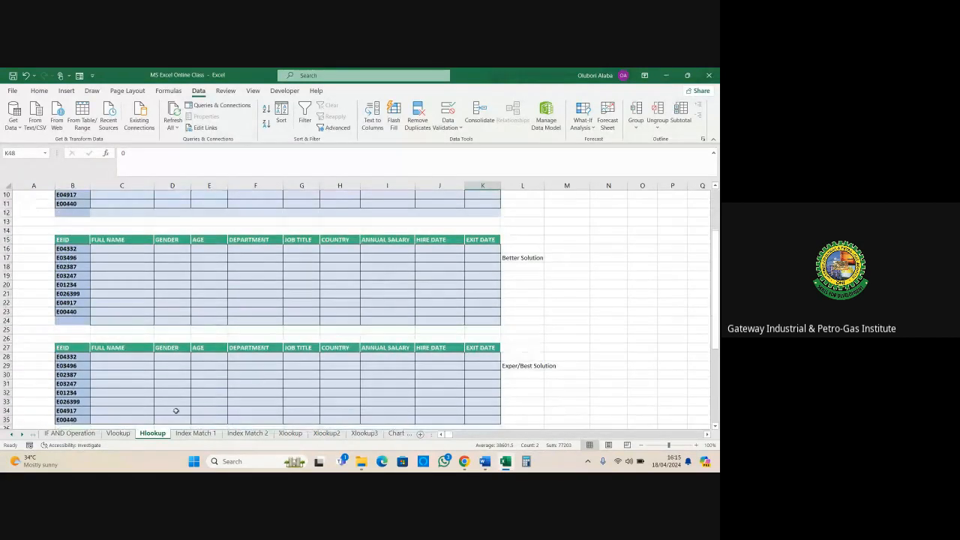
pyautogui.click(114, 434)
pyautogui.scroll(9, 233, 332)
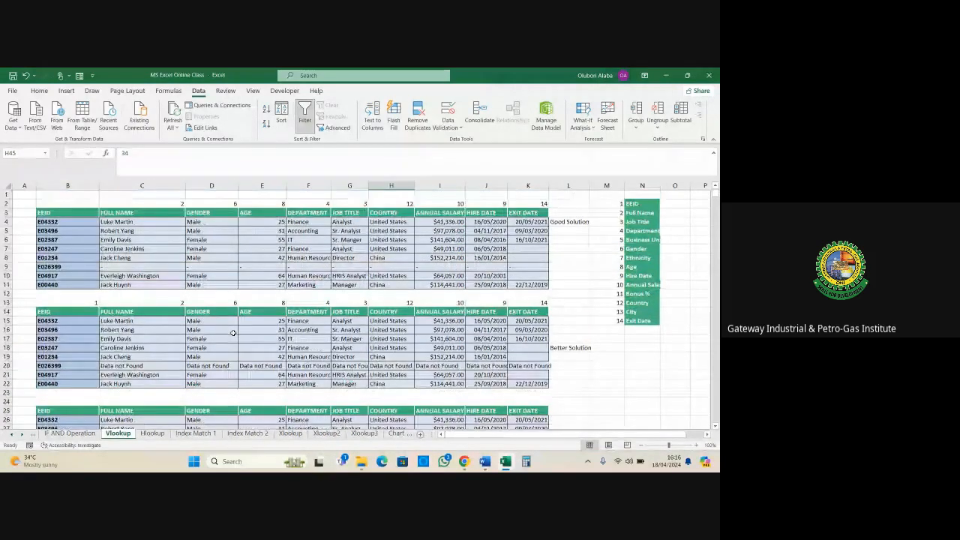
pyautogui.click(152, 433)
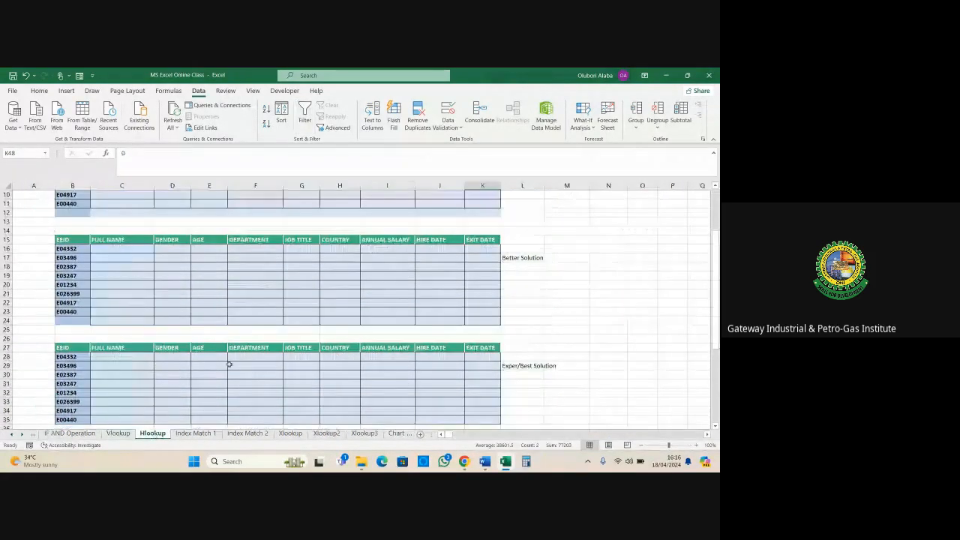
pyautogui.scroll(3, 232, 363)
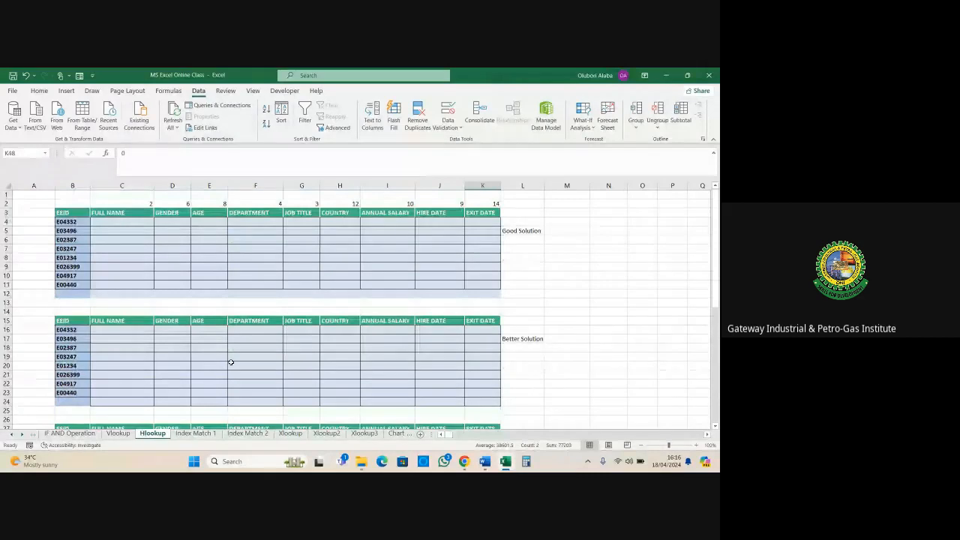
pyautogui.moveTo(66, 206); pyautogui.dragTo(475, 302)
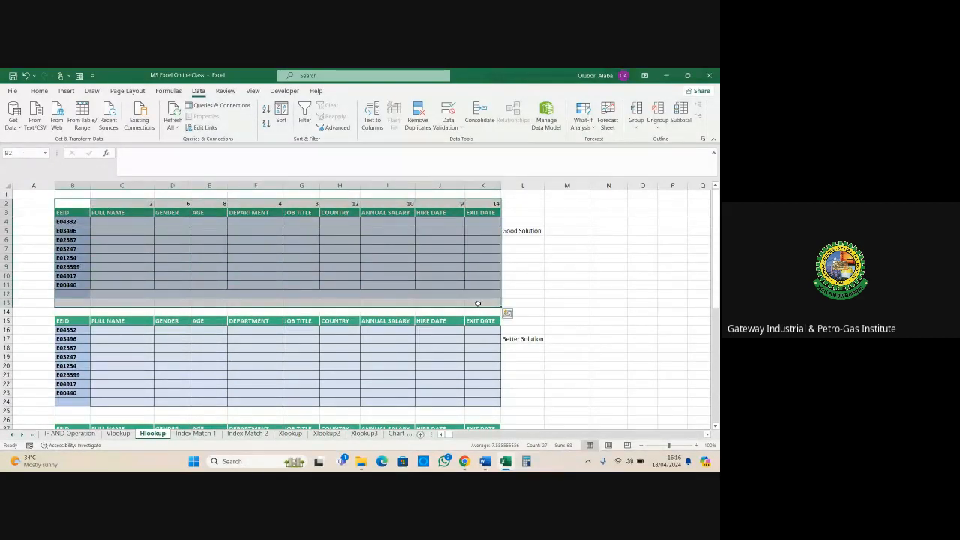
pyautogui.click(353, 268)
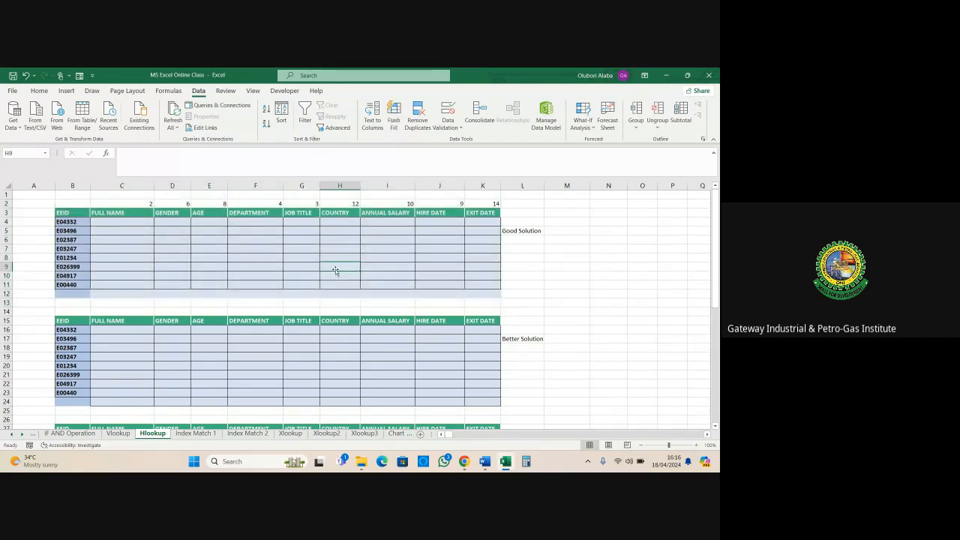
pyautogui.moveTo(80, 202); pyautogui.dragTo(483, 292)
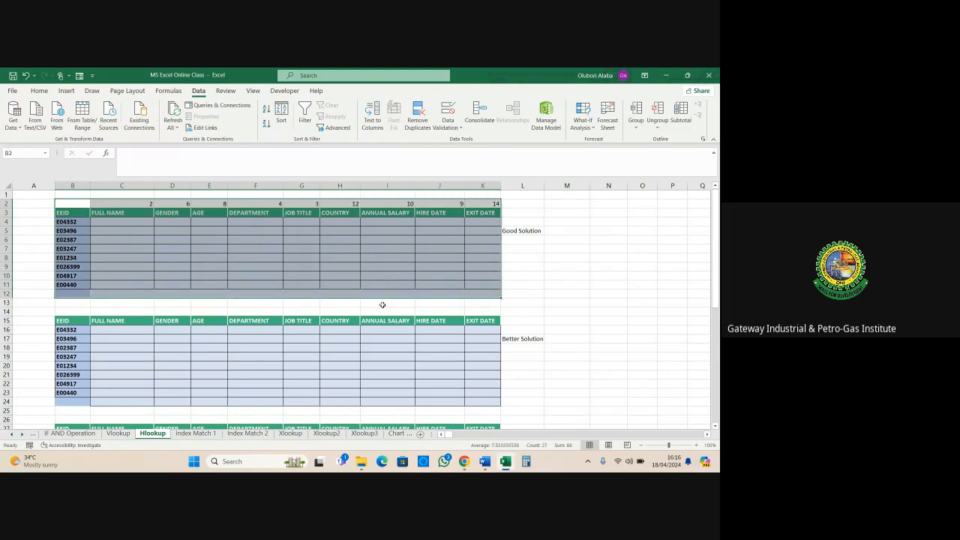
pyautogui.click(383, 311)
pyautogui.scroll(-2, 227, 271)
pyautogui.moveTo(73, 267); pyautogui.dragTo(507, 357)
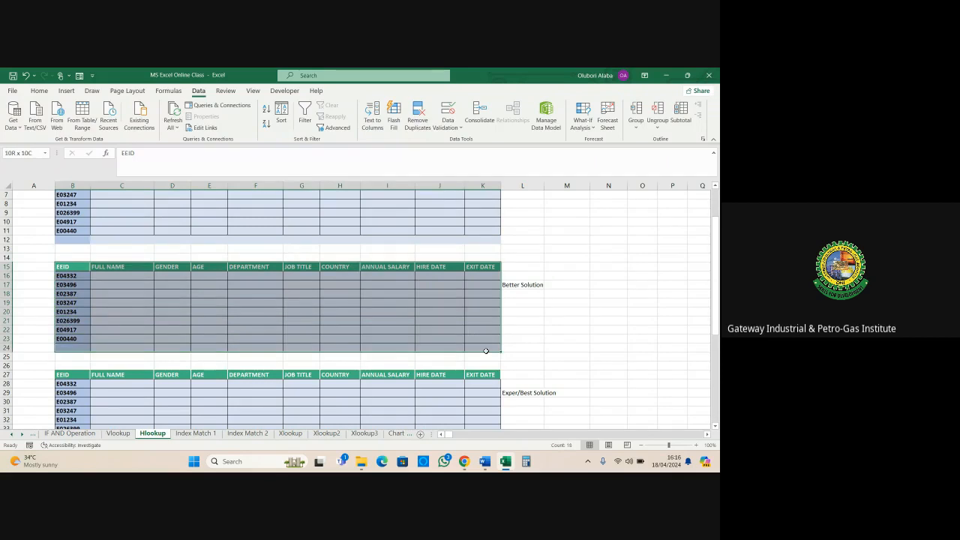
pyautogui.click(383, 310)
pyautogui.scroll(-3, 332, 286)
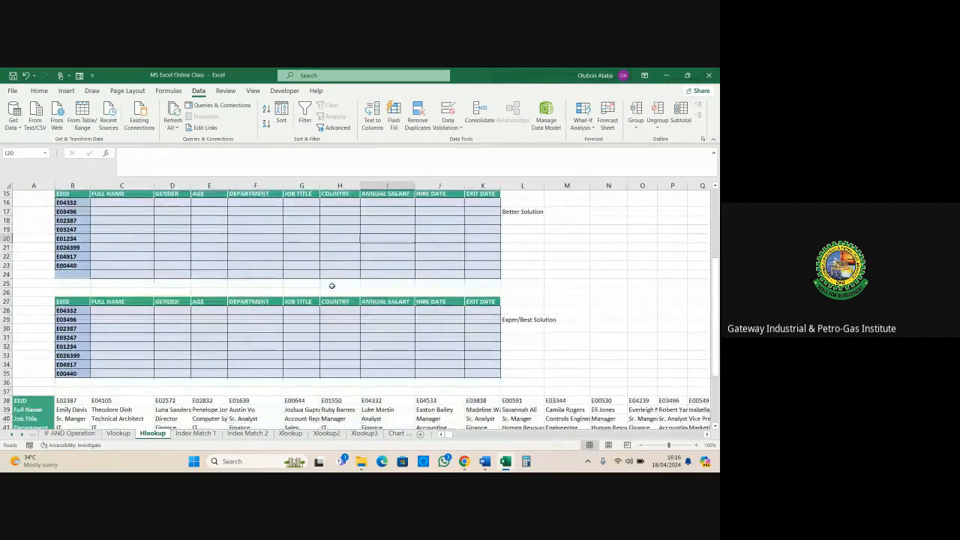
pyautogui.scroll(4, 332, 286)
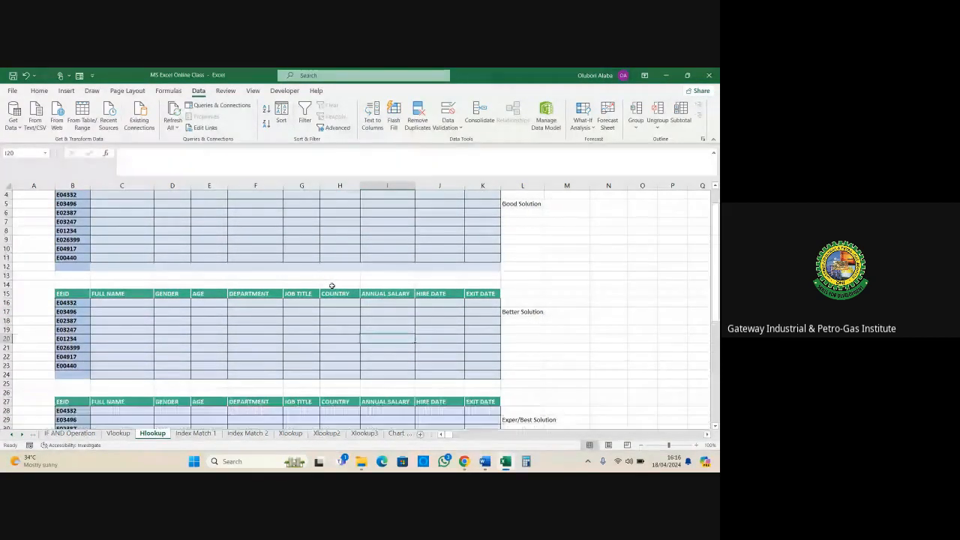
pyautogui.scroll(1, 331, 286)
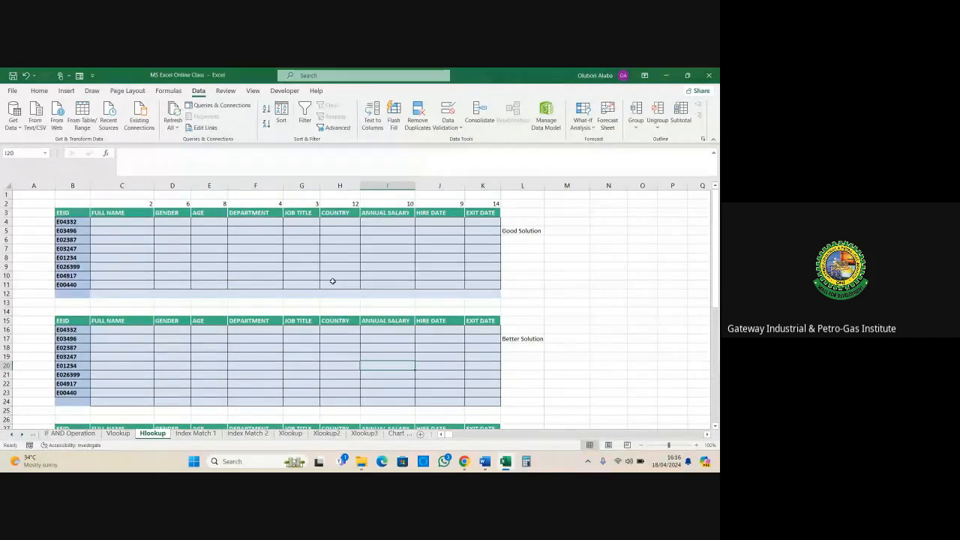
pyautogui.scroll(-5, 332, 280)
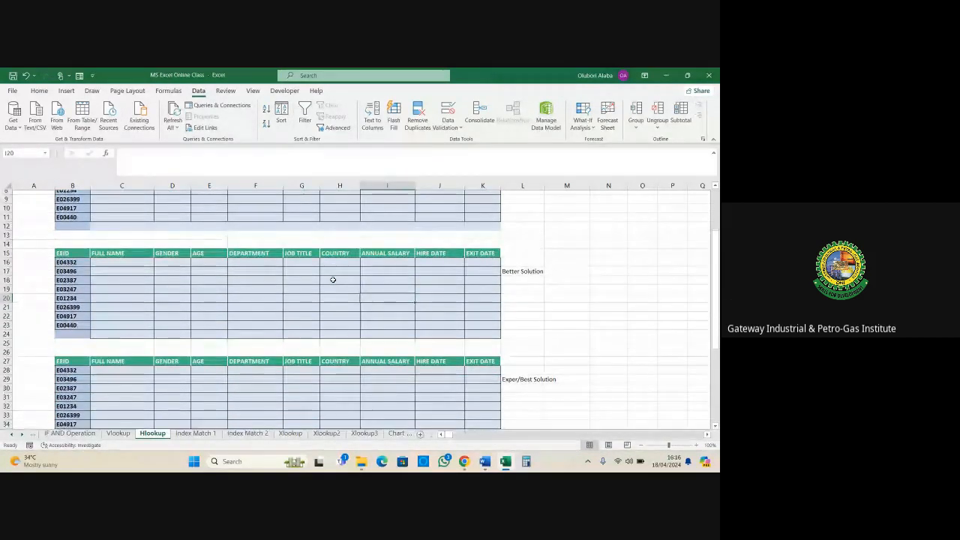
pyautogui.scroll(-3, 332, 280)
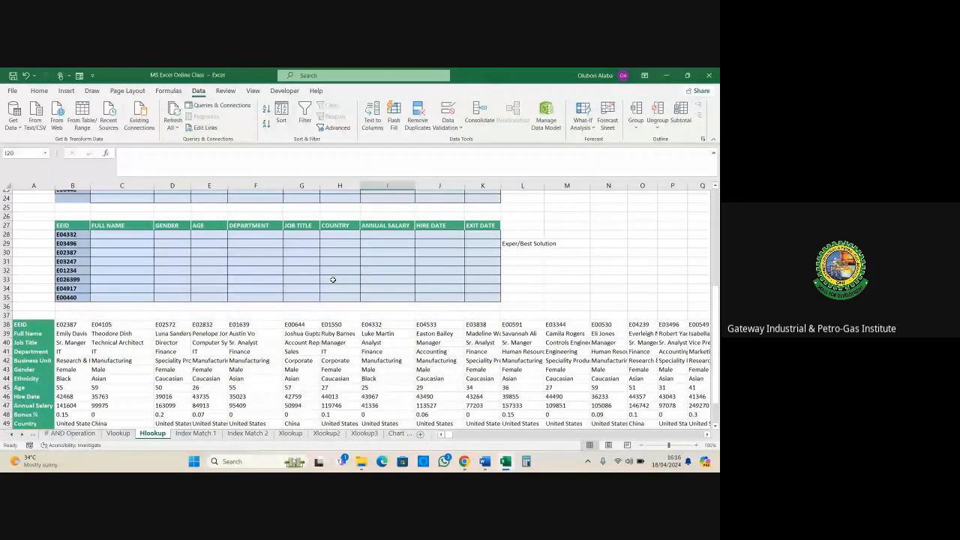
pyautogui.scroll(8, 333, 280)
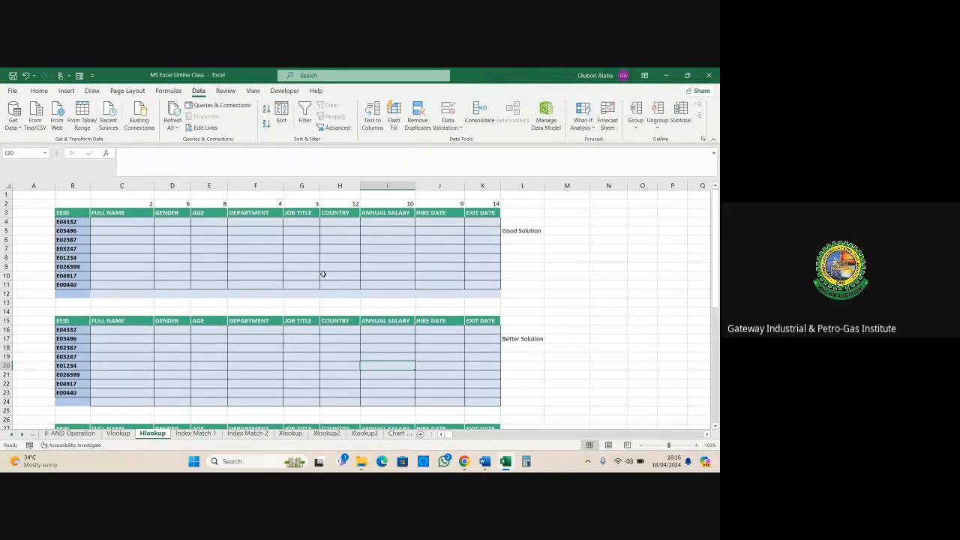
pyautogui.scroll(-4, 323, 275)
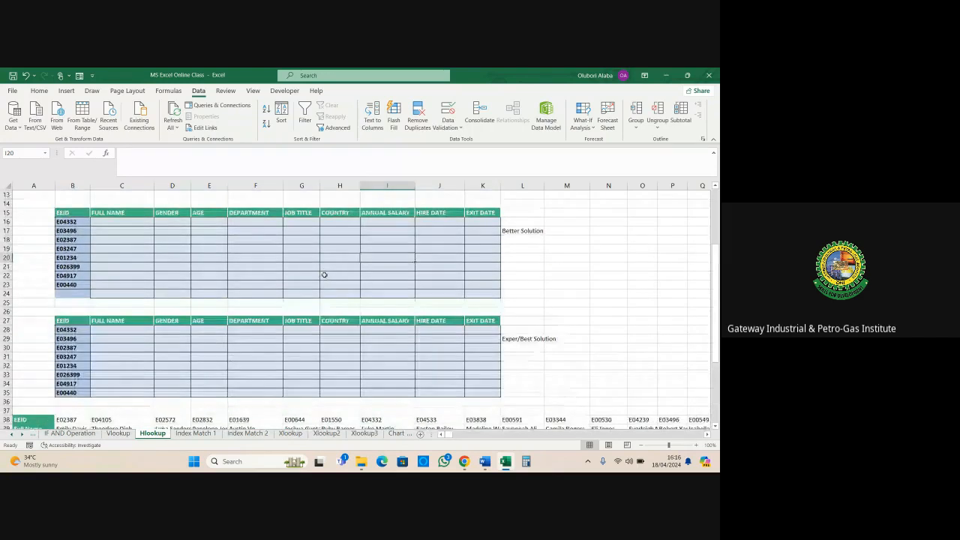
pyautogui.scroll(4, 323, 275)
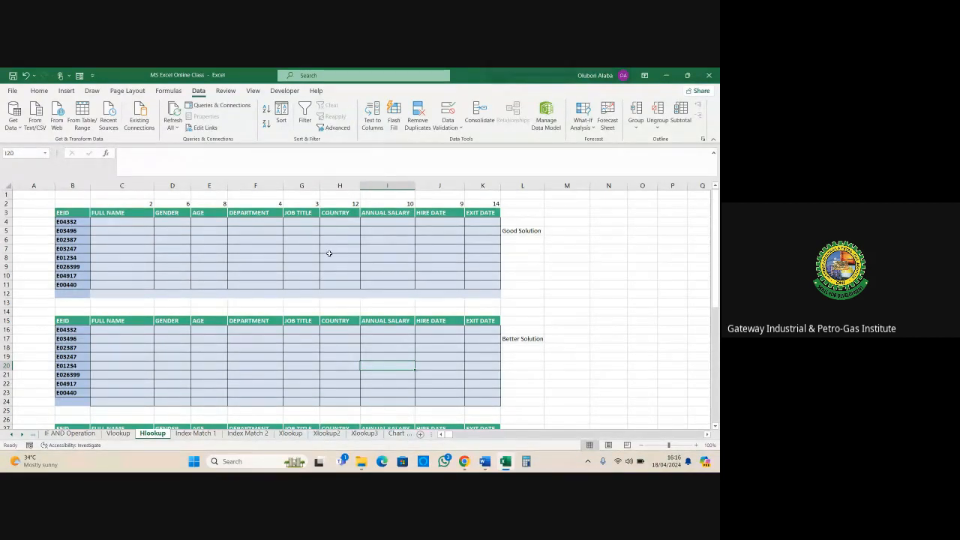
# Step: Examine the index numbers in C2:K2 above the first Hlookup table's headers
pyautogui.click(531, 274)
pyautogui.moveTo(114, 206); pyautogui.dragTo(480, 207)
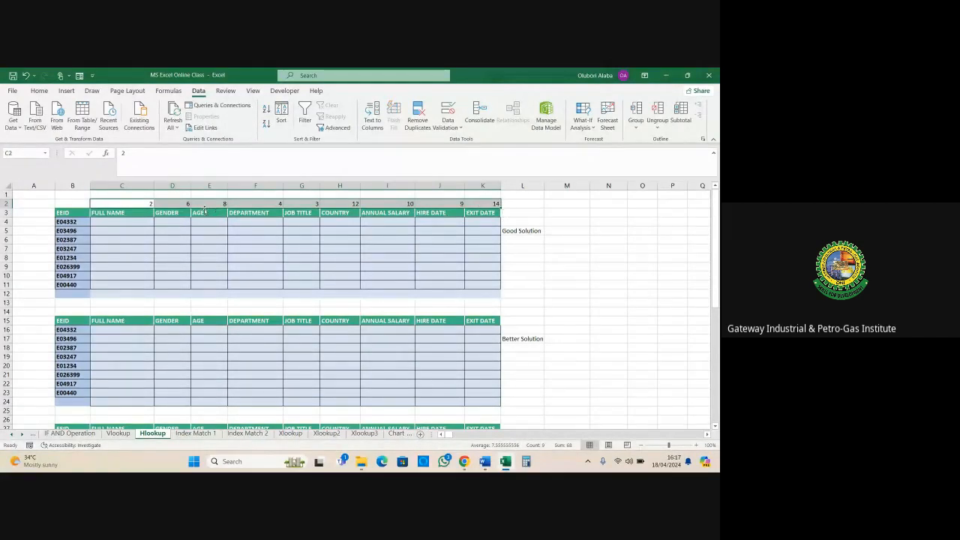
pyautogui.moveTo(133, 202); pyautogui.dragTo(484, 207)
pyautogui.click(365, 264)
# Step: Copy the field labels from EEID to Exit Date in A38:A51 and paste them starting at cell N4
pyautogui.scroll(-11, 351, 247)
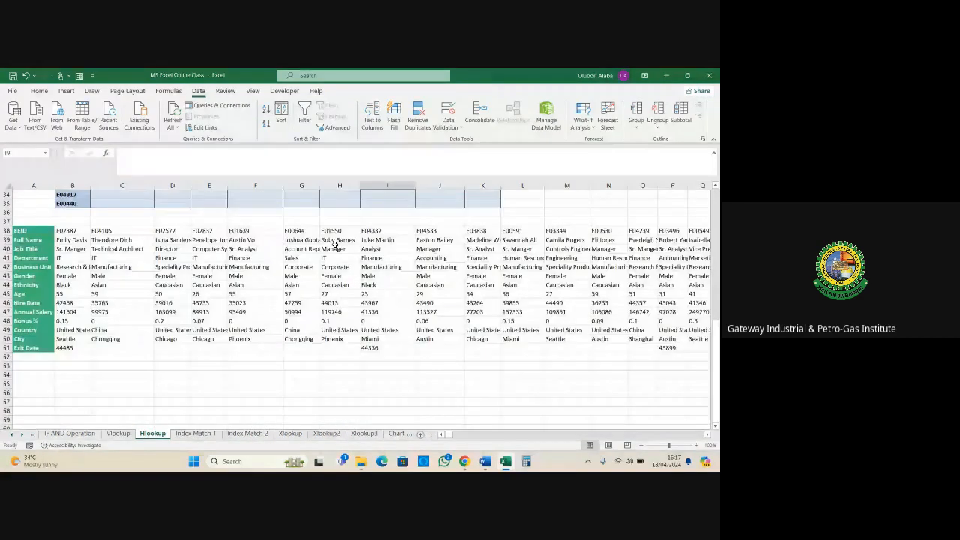
pyautogui.moveTo(22, 232); pyautogui.dragTo(22, 348)
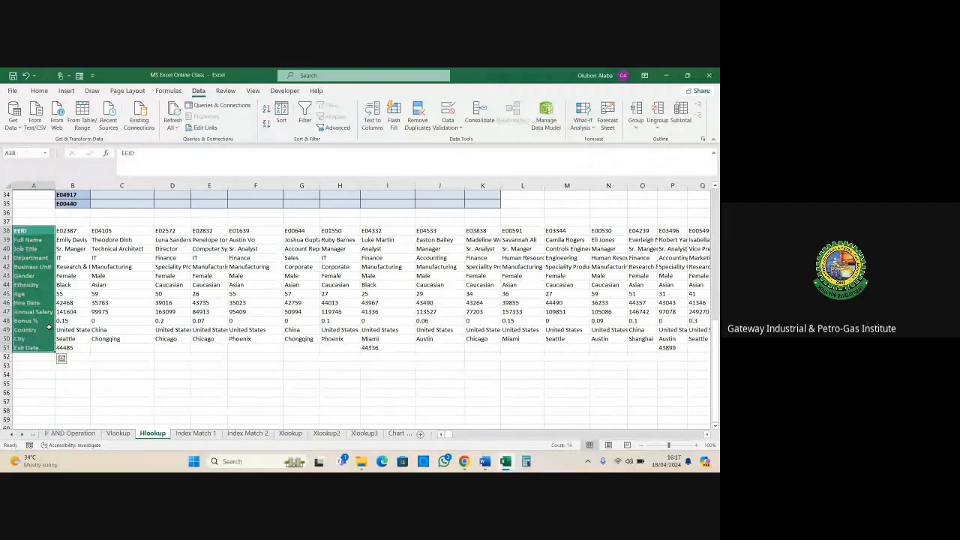
pyautogui.hotkey('ctrl', 'c')
pyautogui.scroll(4, 387, 255)
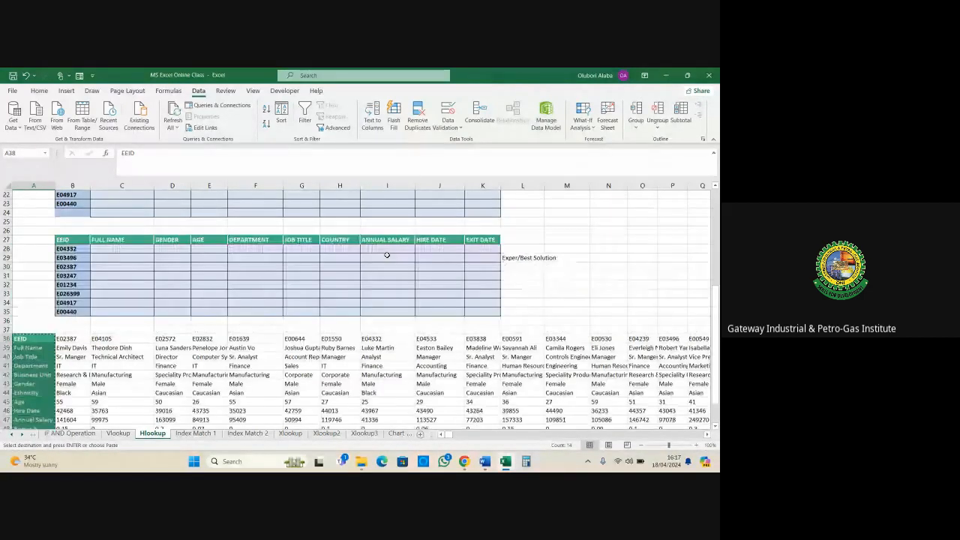
pyautogui.scroll(7, 387, 255)
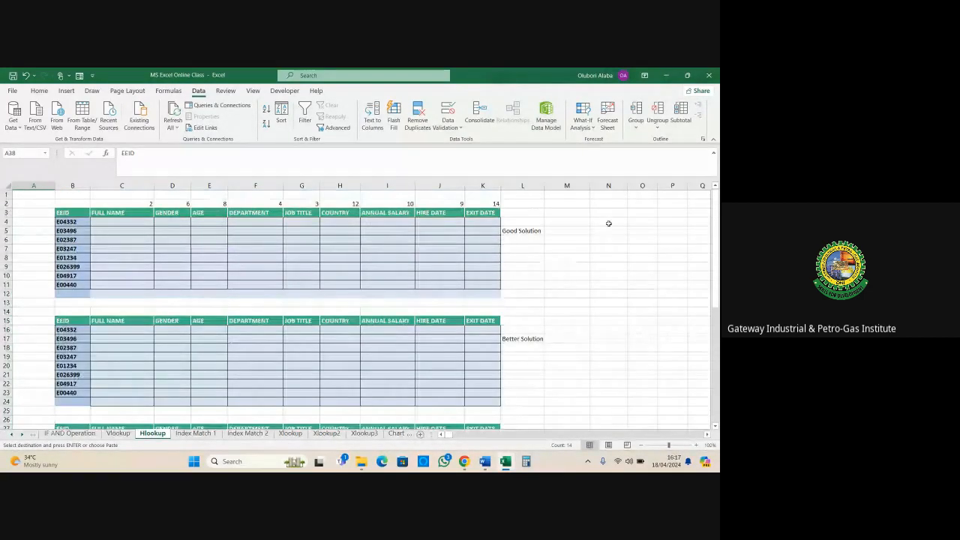
pyautogui.click(608, 223)
pyautogui.rightClick(608, 223)
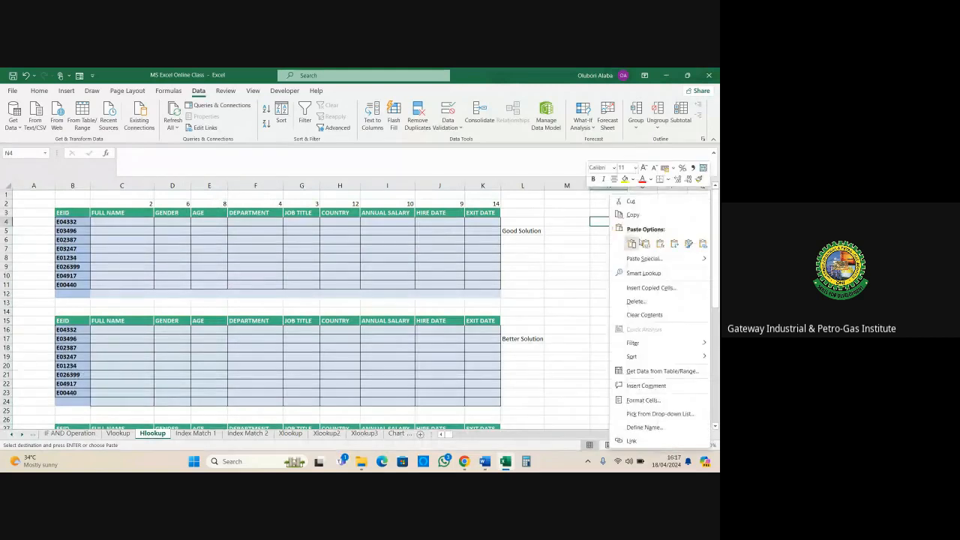
pyautogui.press('Escape')
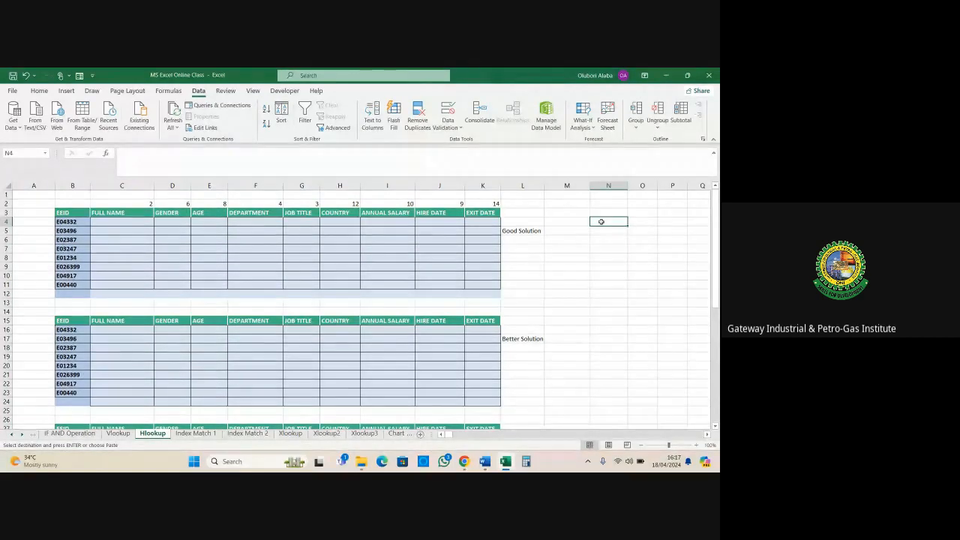
pyautogui.hotkey('ctrl', 'v')
# Step: Number the pasted field labels from 1 to 14 in M4:M17, entering 1 and 2 and extending the series
pyautogui.click(574, 225)
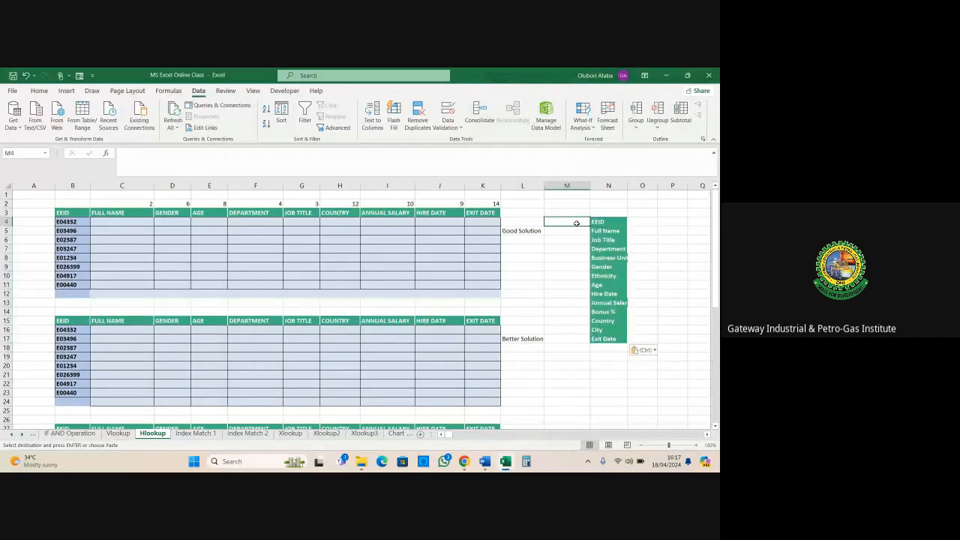
pyautogui.write('1')
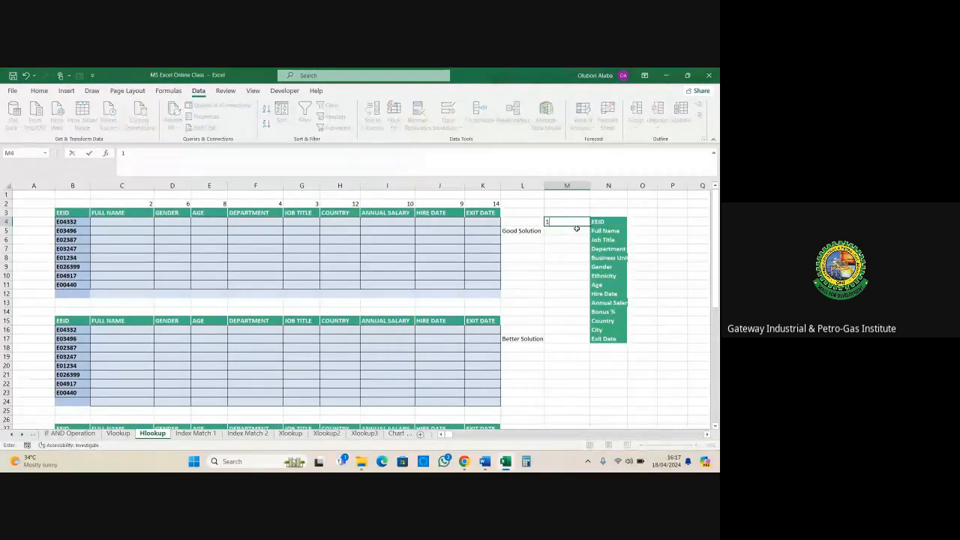
pyautogui.press('Return')
pyautogui.write('2')
pyautogui.press('Return')
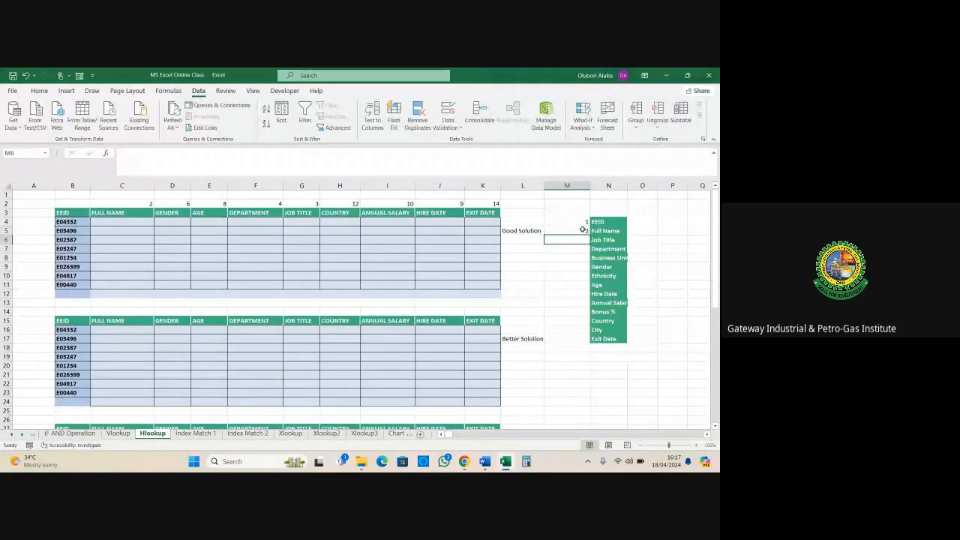
pyautogui.click(582, 222)
pyautogui.moveTo(584, 223); pyautogui.dragTo(585, 338)
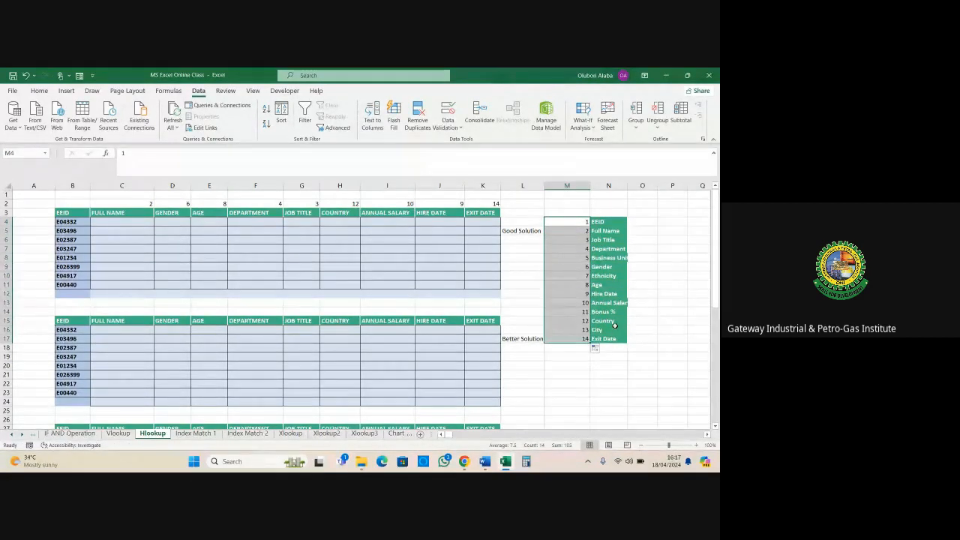
# Step: Compare the index numbers in C2:K2 with the numbered list of field labels in M4:N17
pyautogui.click(606, 312)
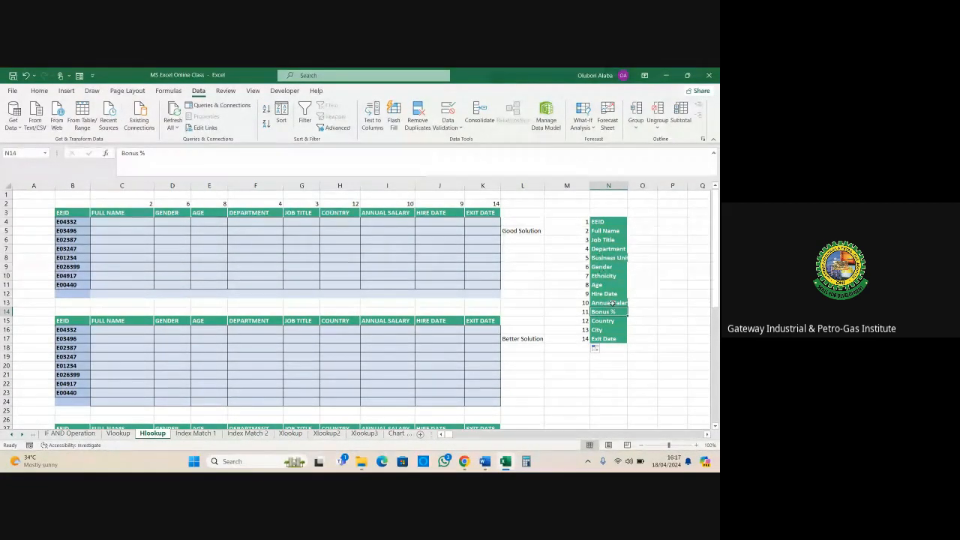
pyautogui.click(478, 201)
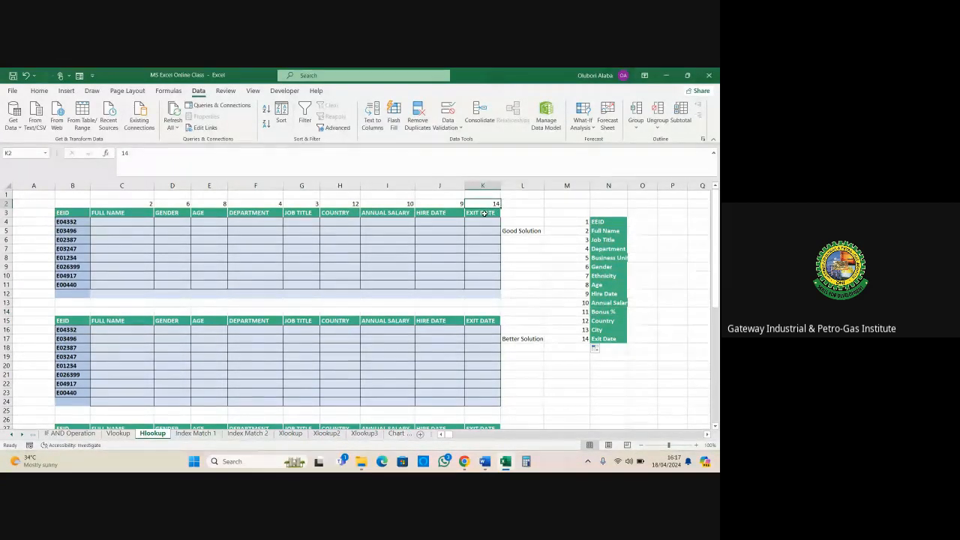
pyautogui.click(145, 204)
pyautogui.moveTo(145, 204); pyautogui.dragTo(477, 205)
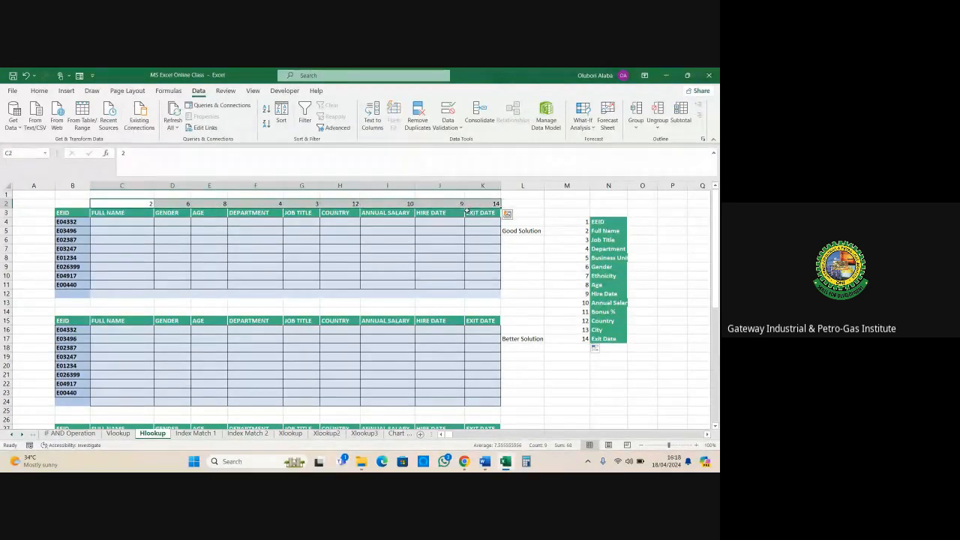
pyautogui.click(277, 245)
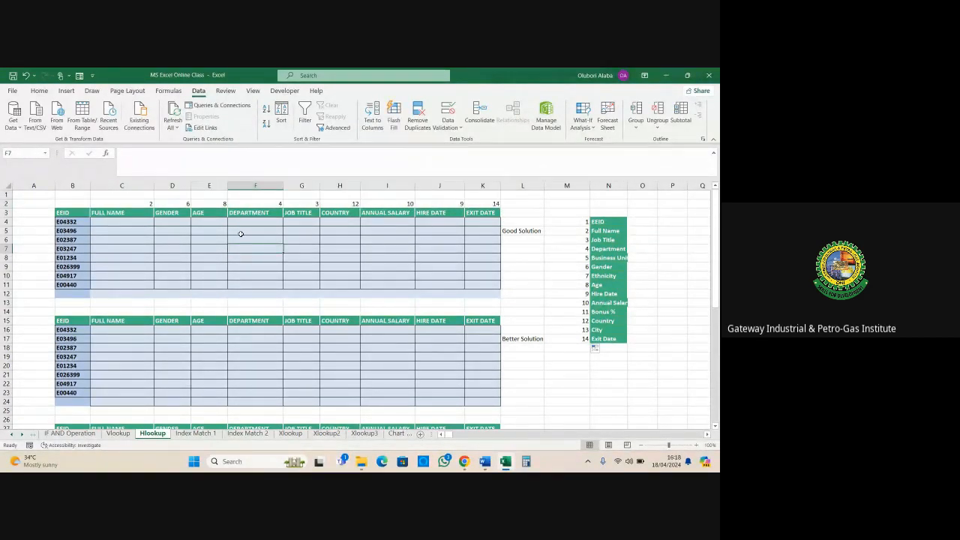
# Step: Clear the contents of the numbered field list in M4:N17
pyautogui.moveTo(588, 220); pyautogui.dragTo(624, 338)
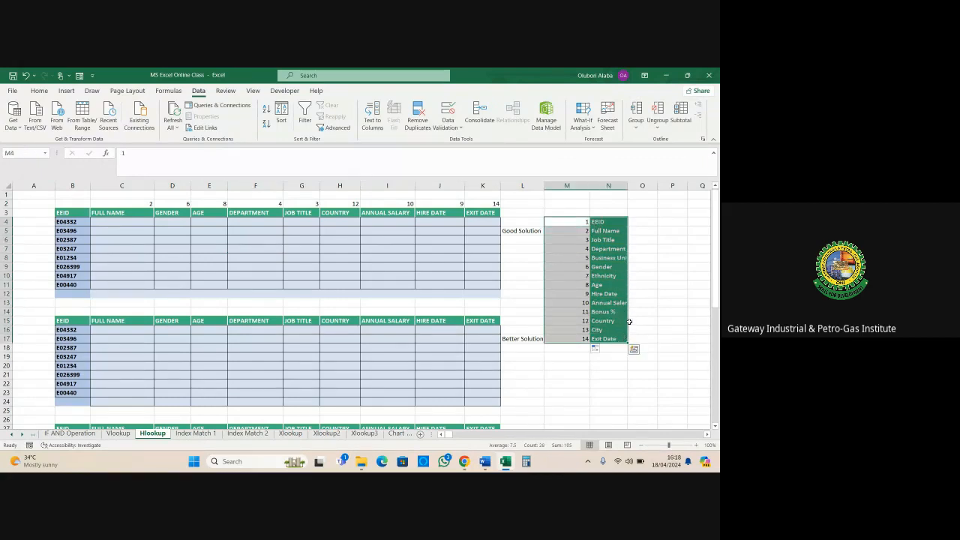
pyautogui.press('Delete')
pyautogui.click(642, 276)
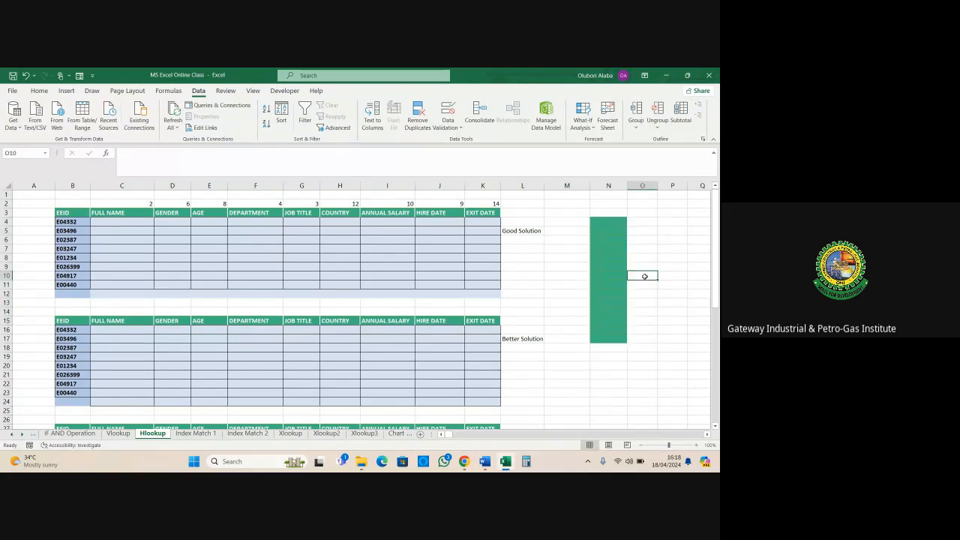
# Step: Start an HLOOKUP formula in C4 of the first table with B4 as the lookup value
pyautogui.click(131, 223)
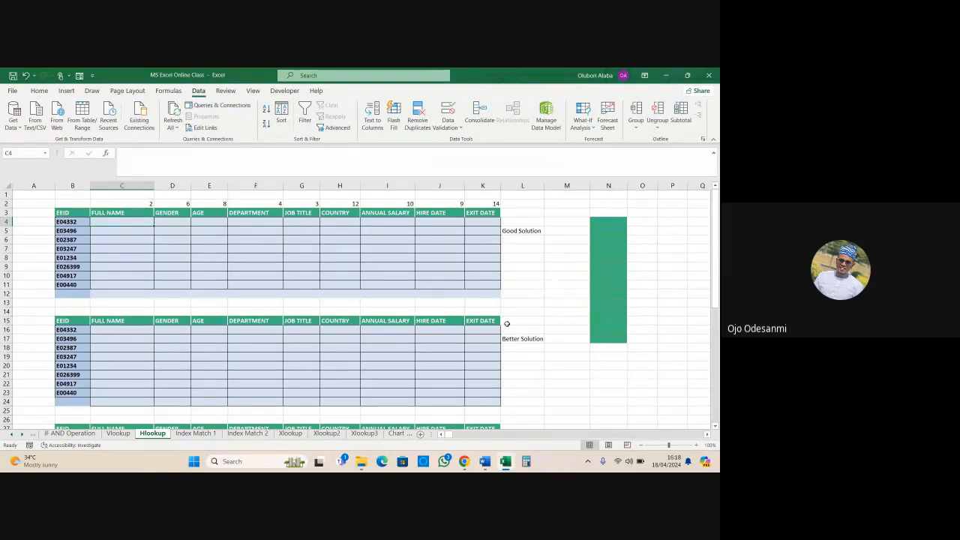
pyautogui.click(633, 463)
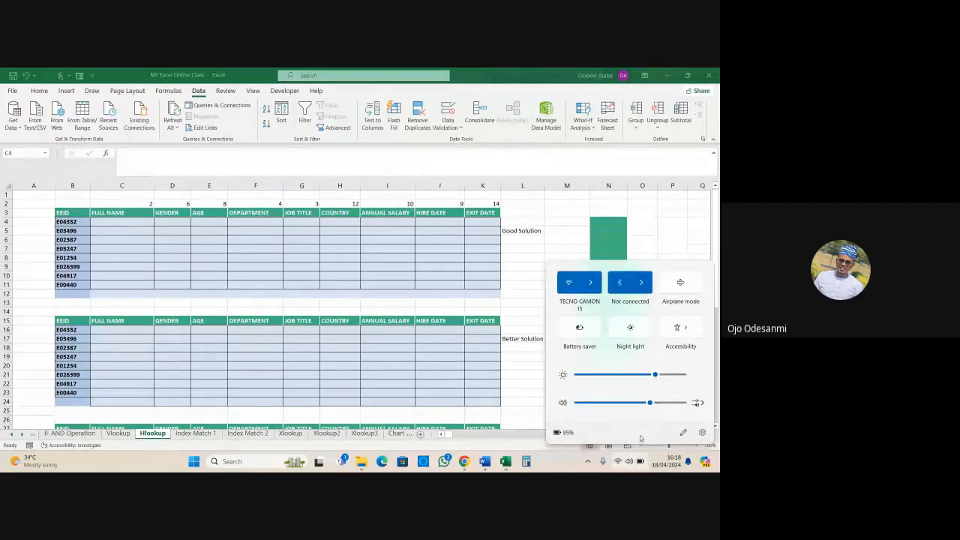
pyautogui.click(542, 384)
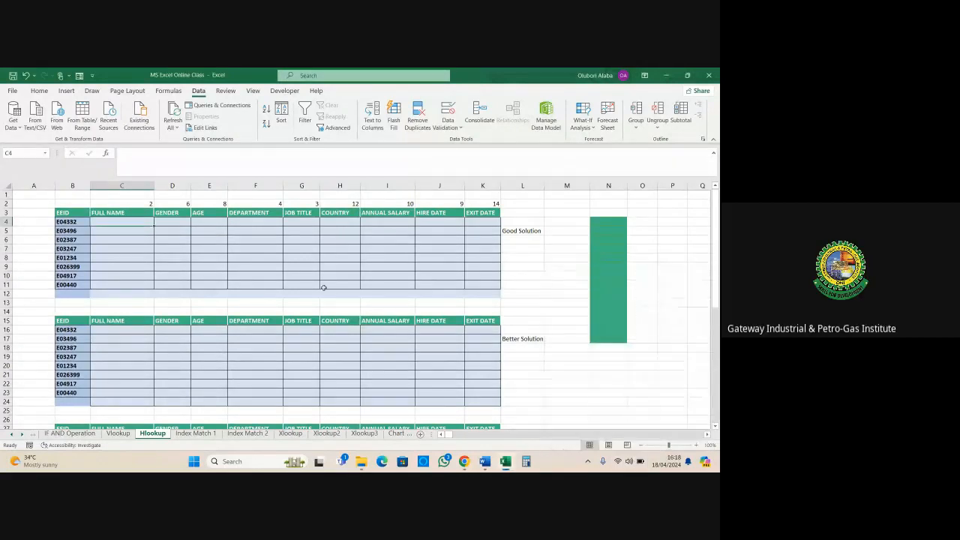
pyautogui.write('=')
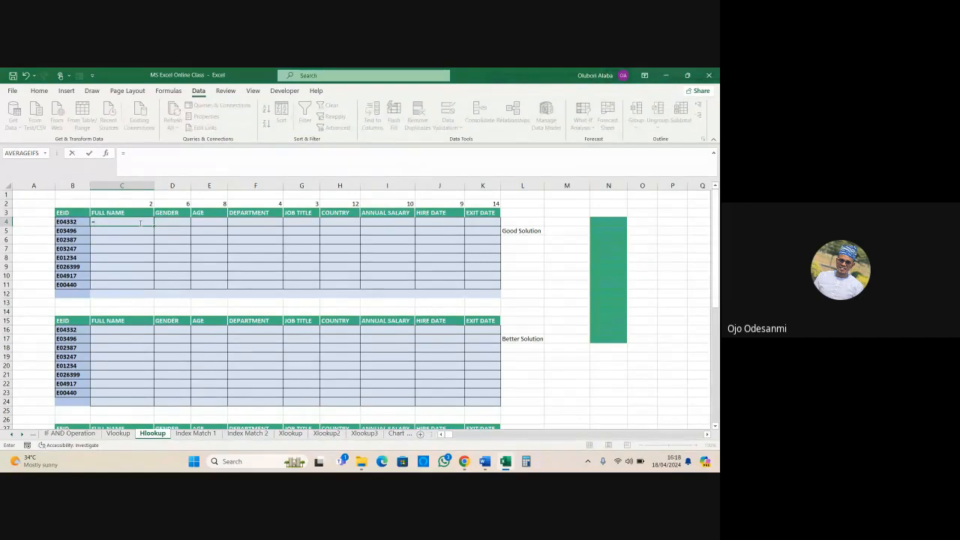
pyautogui.write('HLOO')
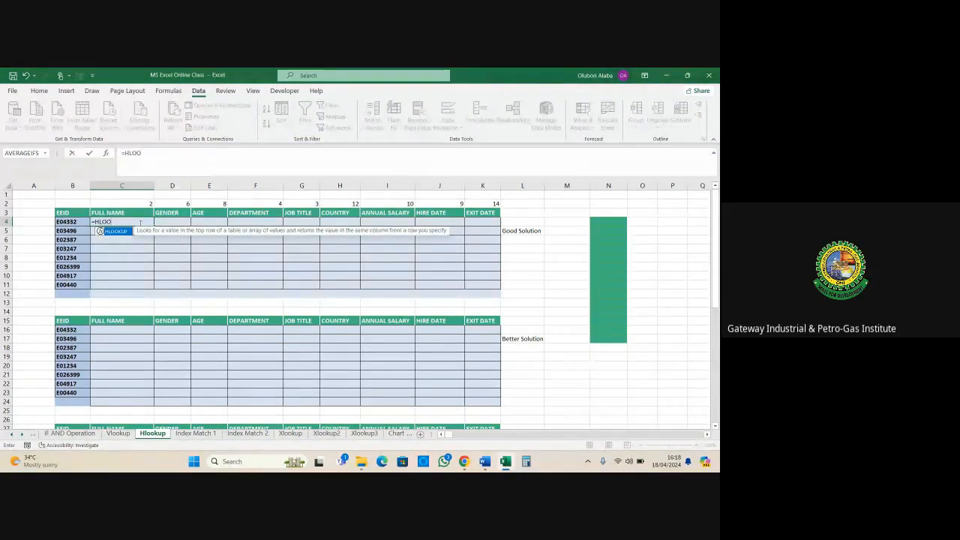
pyautogui.press('Tab')
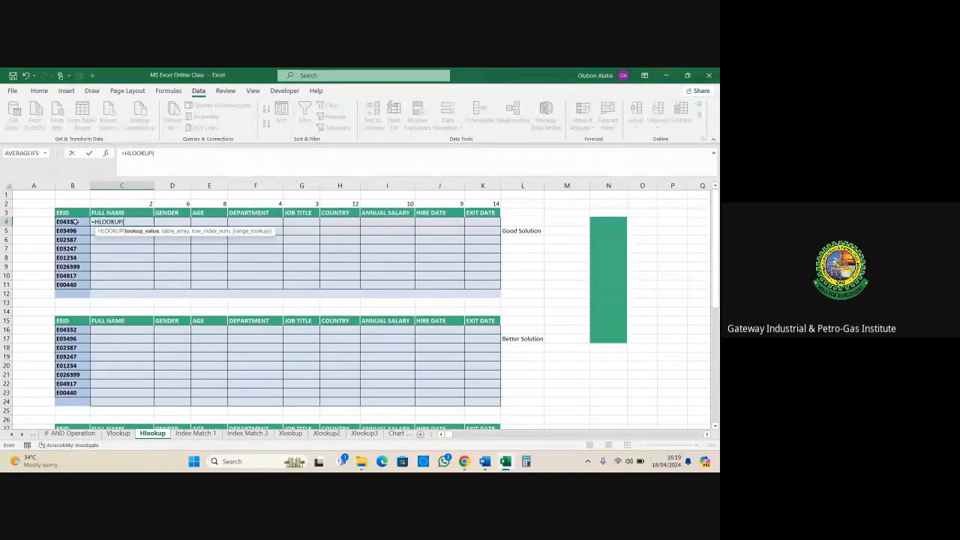
pyautogui.click(75, 222)
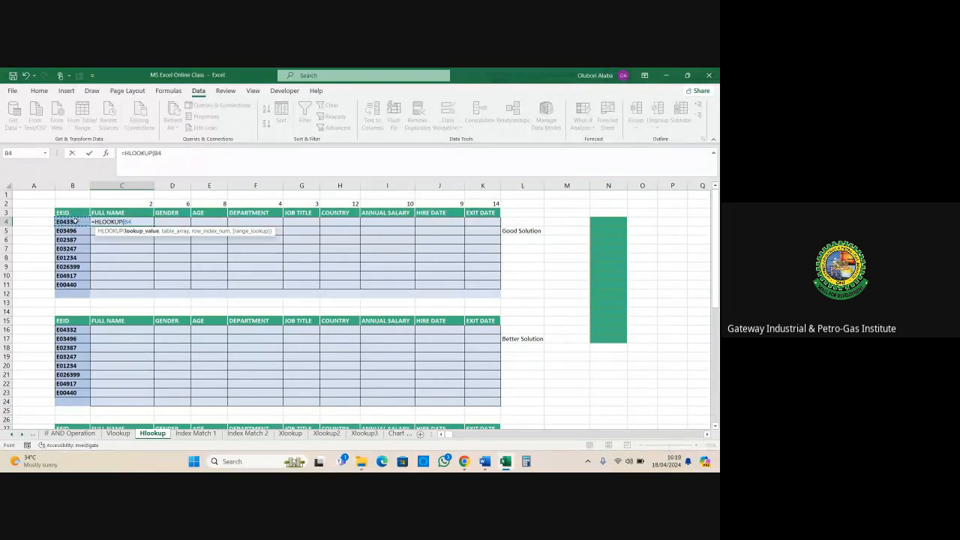
pyautogui.write(',')
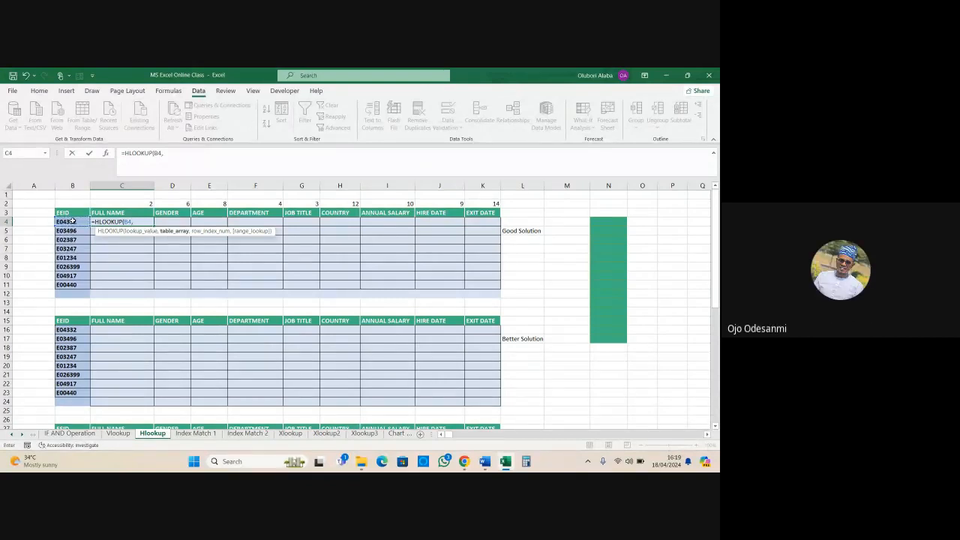
# Step: Set the formula's table array to the employee data as the absolute range $A$38:$ALM$51
pyautogui.scroll(-6, 87, 257)
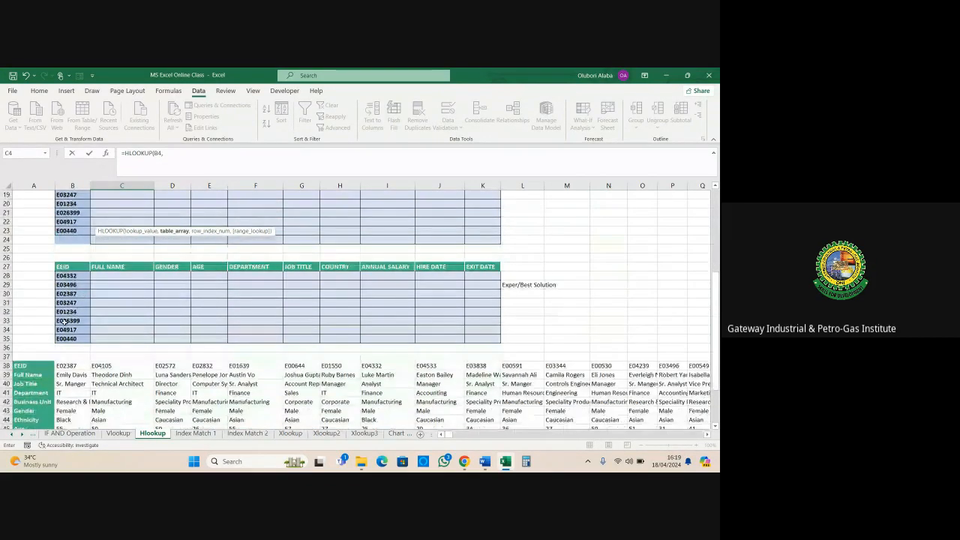
pyautogui.moveTo(37, 365); pyautogui.dragTo(36, 429)
pyautogui.hotkey('ctrl', 'shift', 'Right')
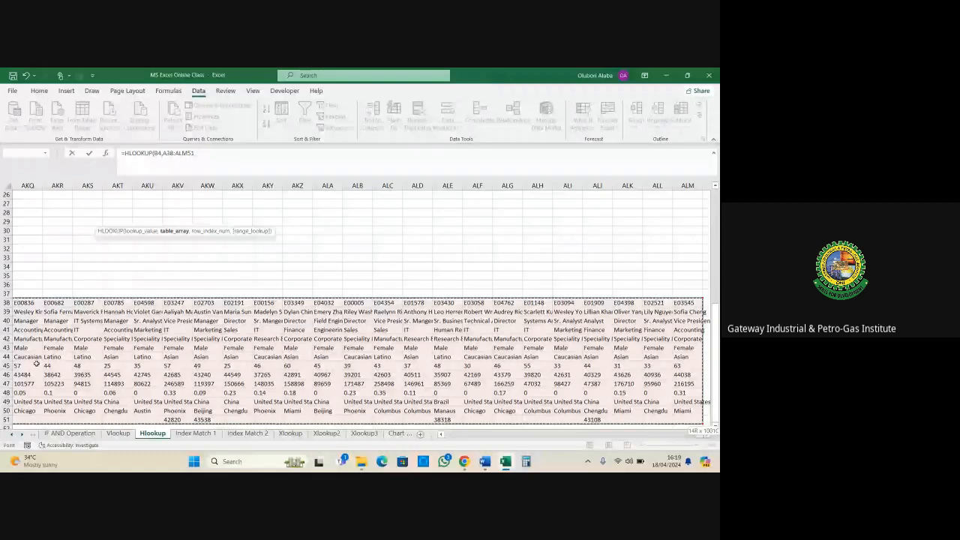
pyautogui.press('F4')
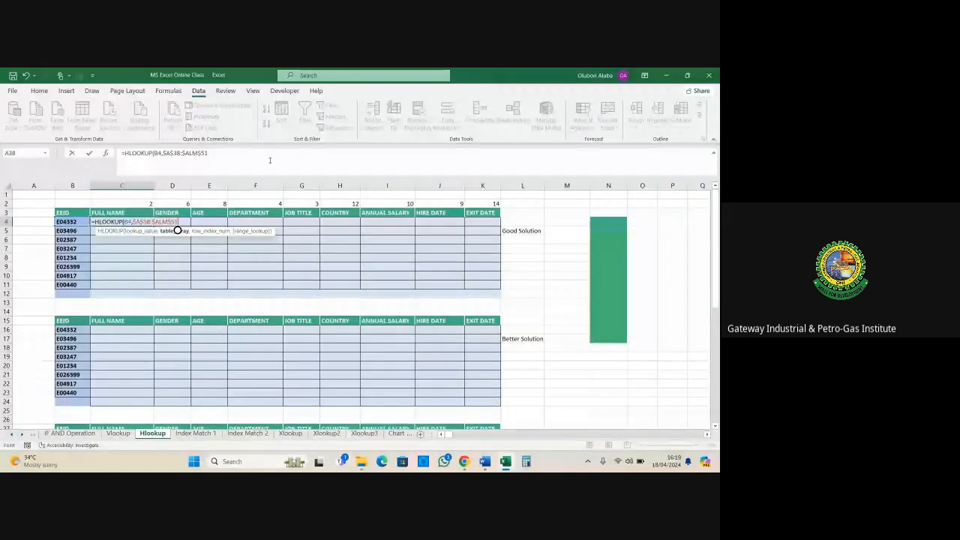
pyautogui.click(217, 154)
pyautogui.write(',')
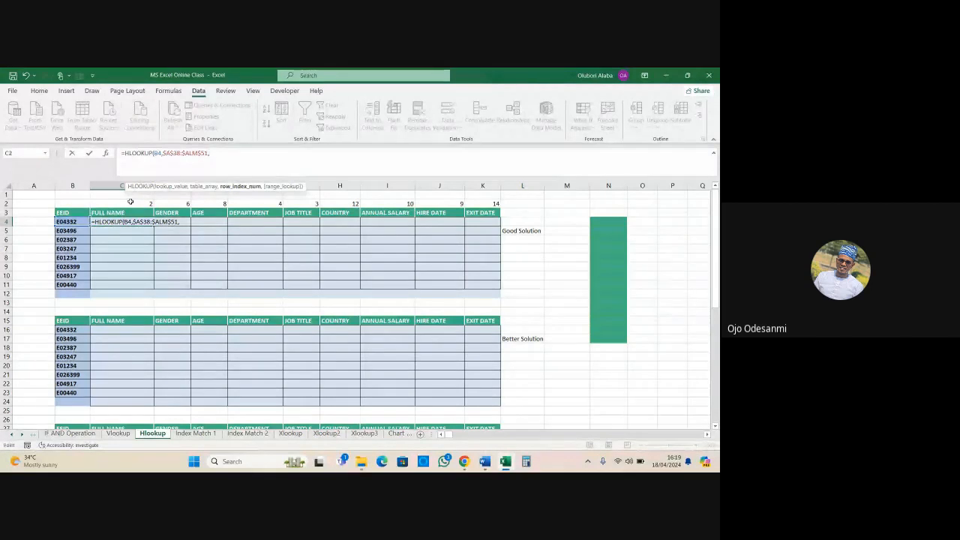
# Step: Complete the C4 formula with C2 as the row index and 0 for an exact match, and fill it across C4:K11
pyautogui.click(130, 203)
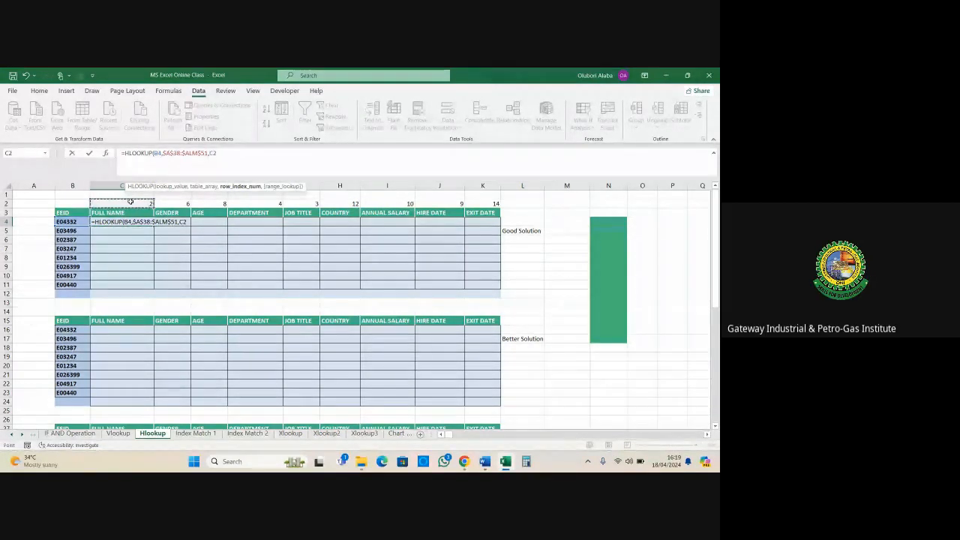
pyautogui.write(',')
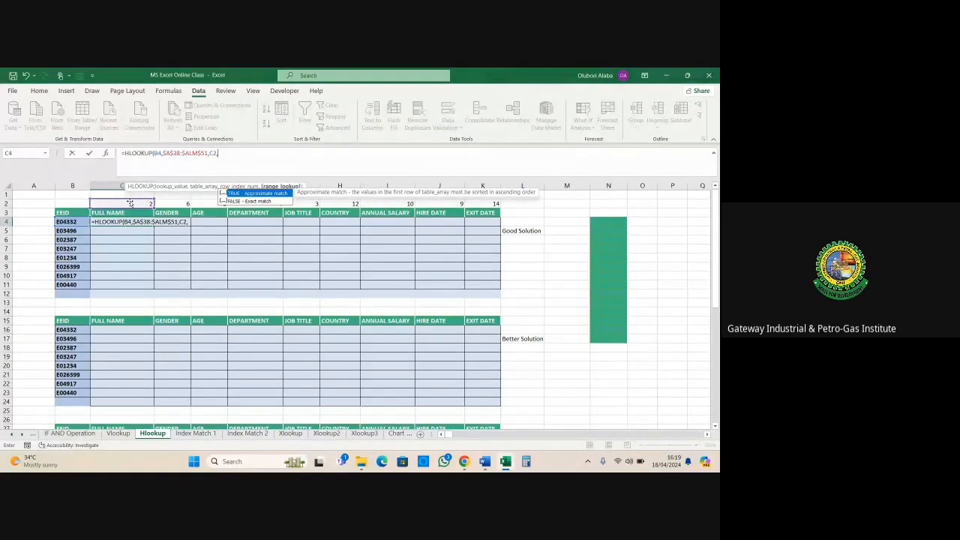
pyautogui.write('0')
pyautogui.press('Return')
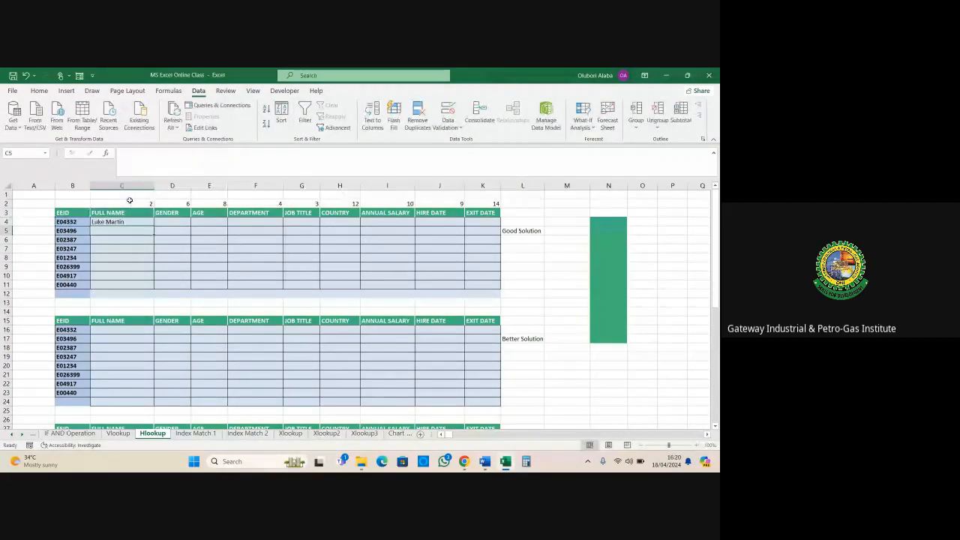
pyautogui.click(132, 220)
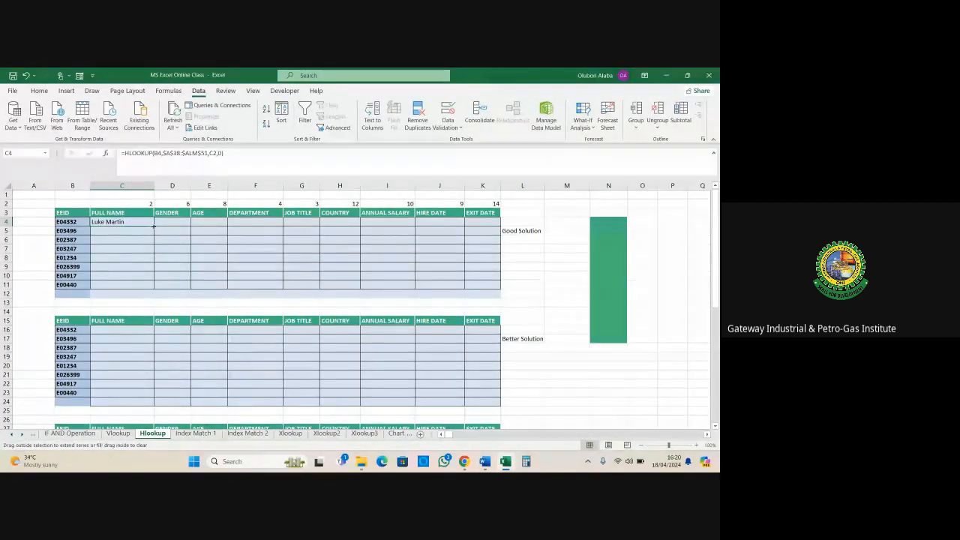
pyautogui.moveTo(153, 227); pyautogui.dragTo(505, 289)
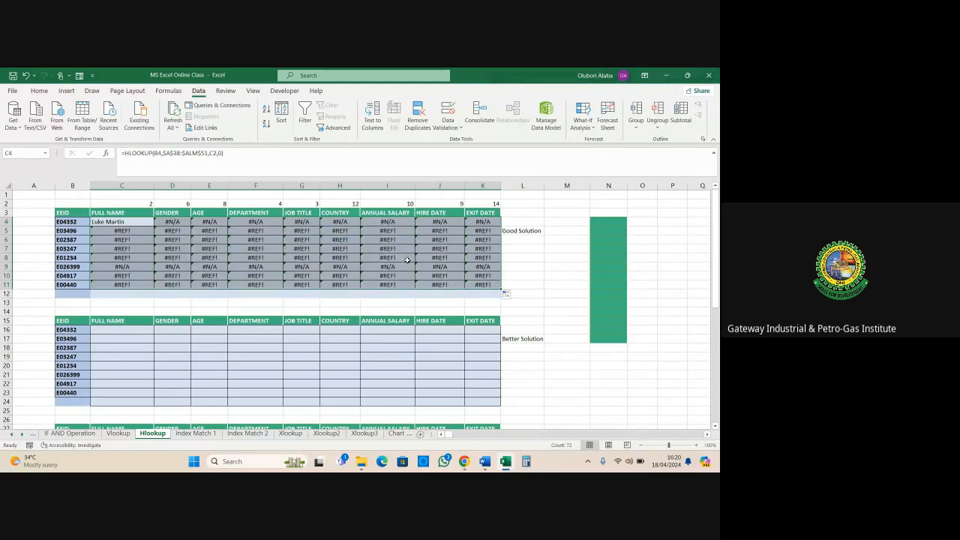
# Step: Examine how the lookup value and row index references shift in the filled formulas from C4 to G4
pyautogui.click(108, 222)
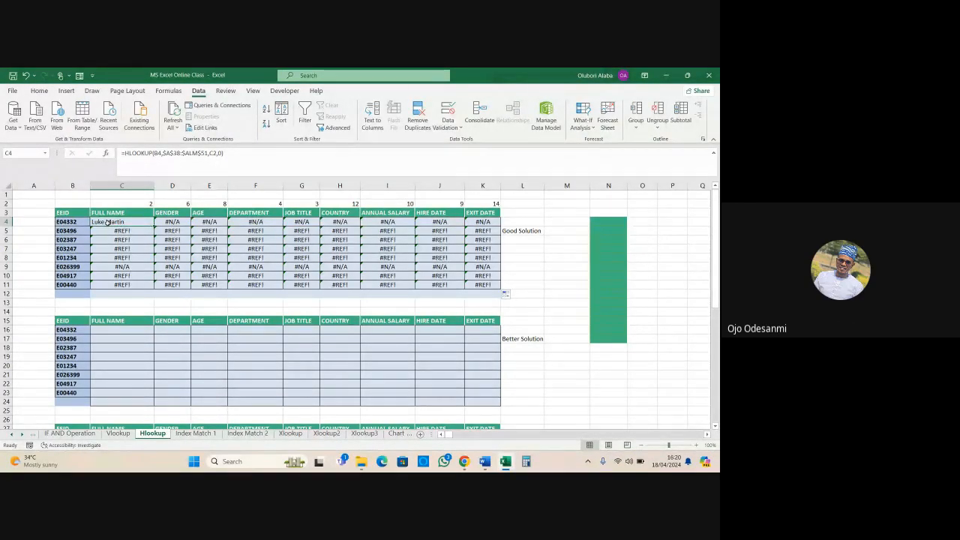
pyautogui.click(162, 223)
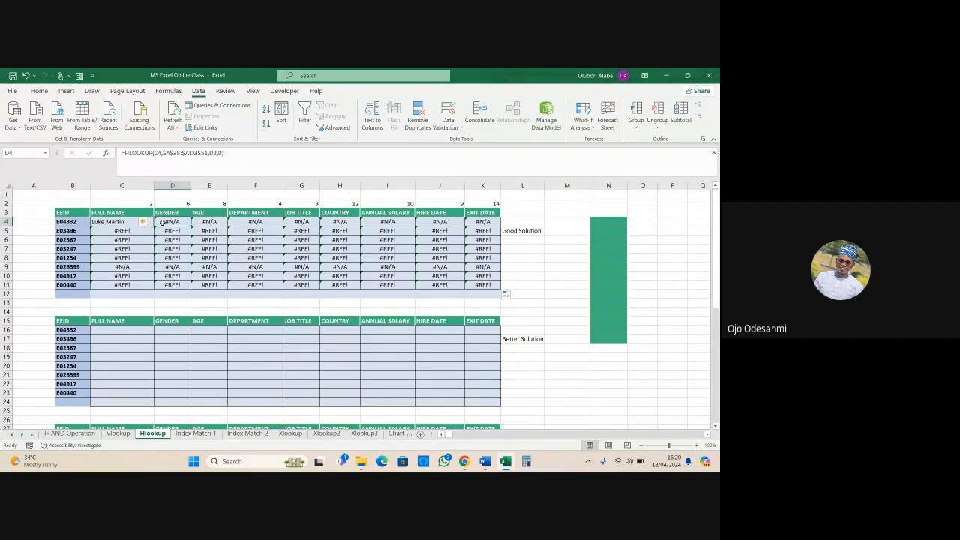
pyautogui.click(116, 220)
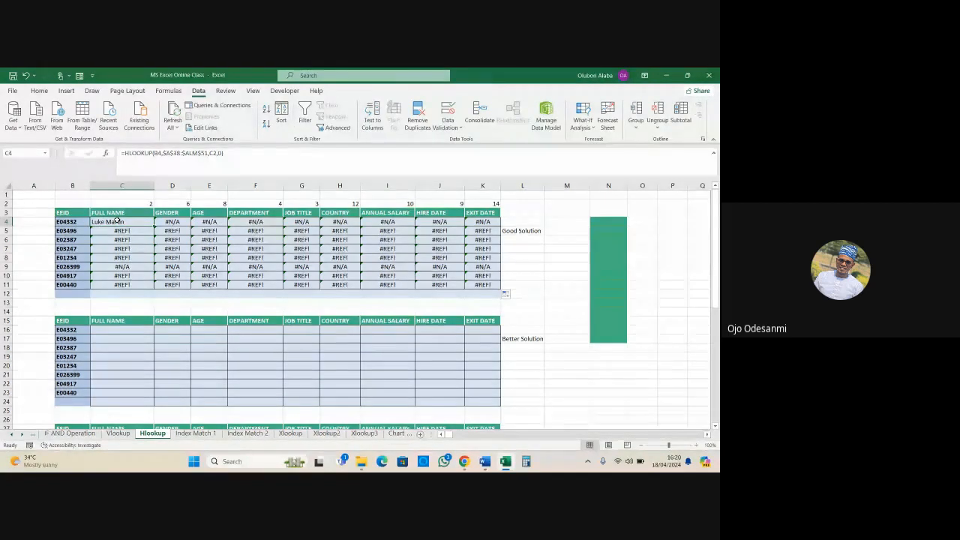
pyautogui.click(169, 223)
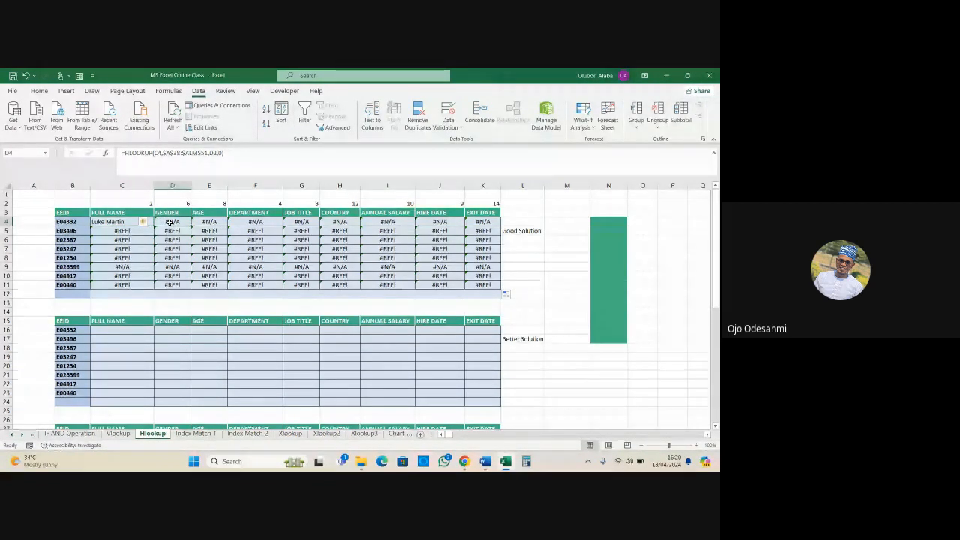
pyautogui.click(214, 222)
pyautogui.click(249, 222)
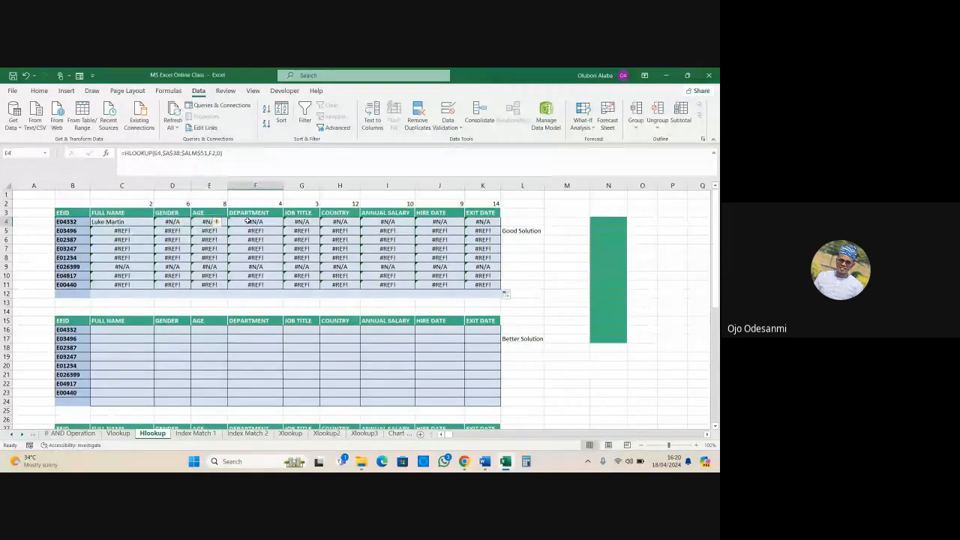
pyautogui.press('Right')
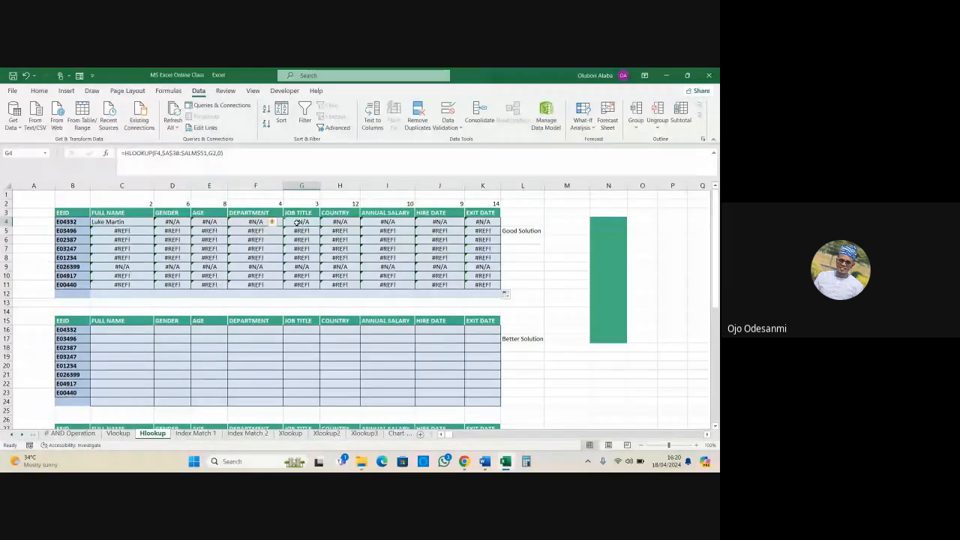
# Step: Lock the lookup value's column in the C4 formula as $B4 and refill the formula across C4:K11
pyautogui.click(116, 220)
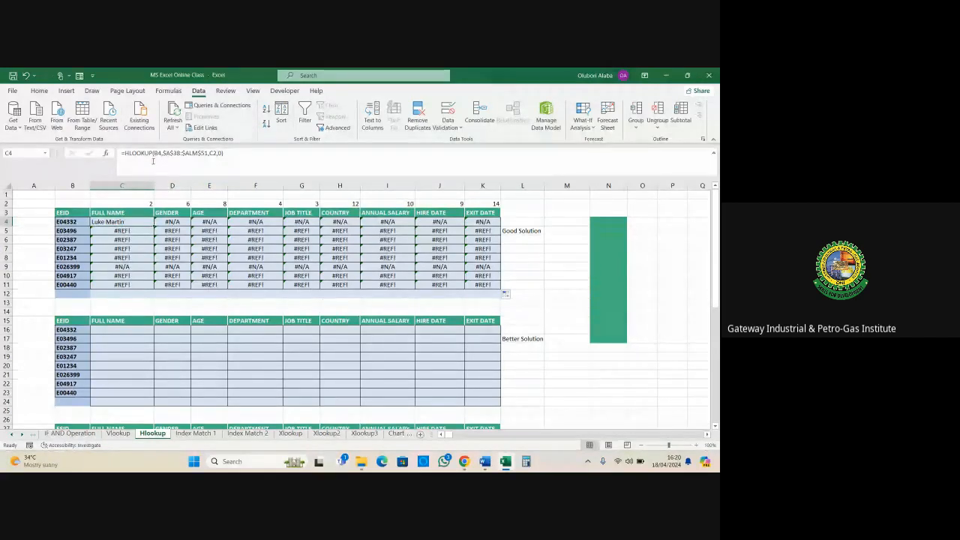
pyautogui.click(154, 153)
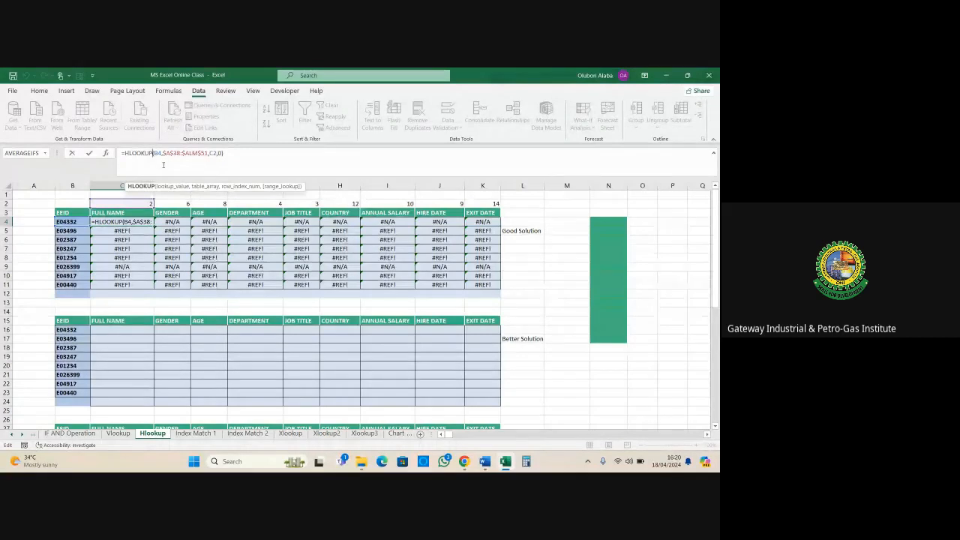
pyautogui.click(154, 153)
pyautogui.write('$')
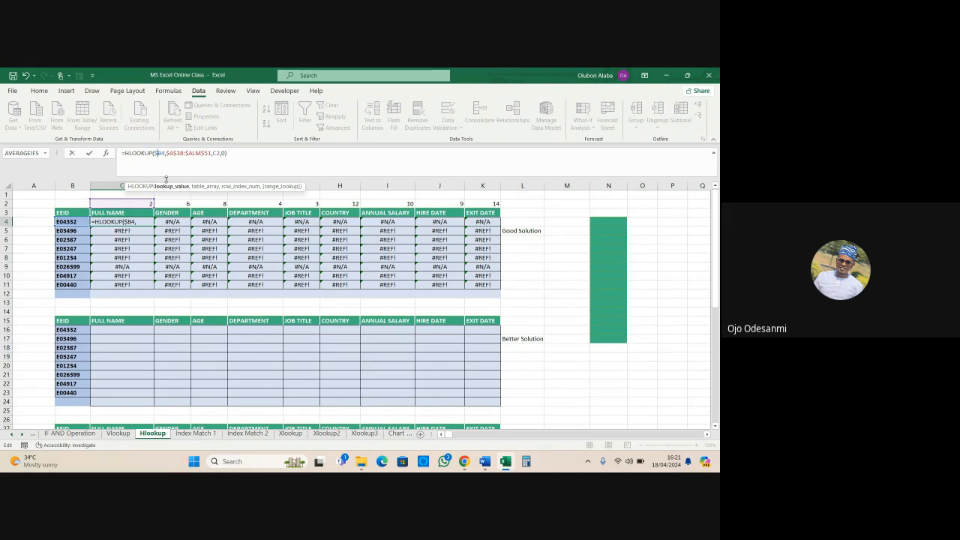
pyautogui.press('Return')
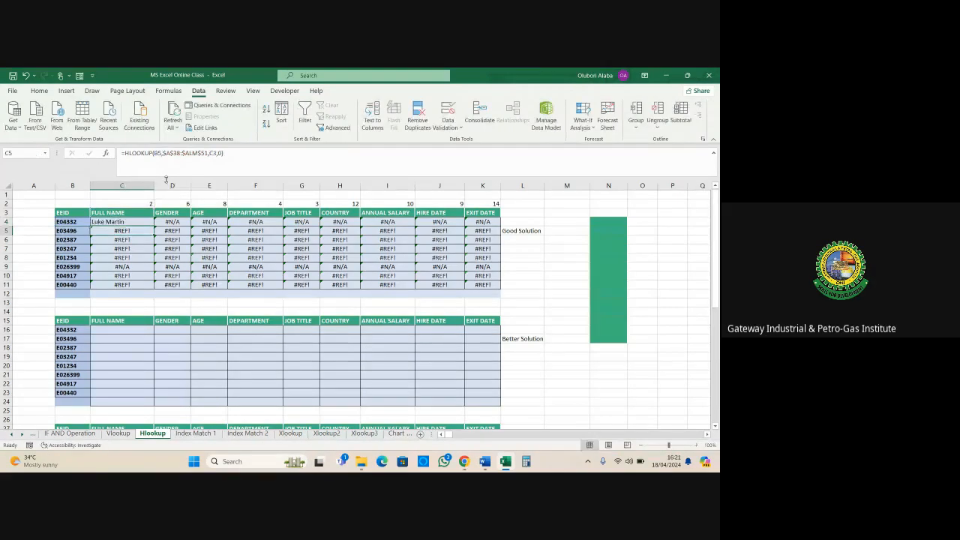
pyautogui.click(119, 223)
pyautogui.moveTo(154, 226); pyautogui.dragTo(477, 248)
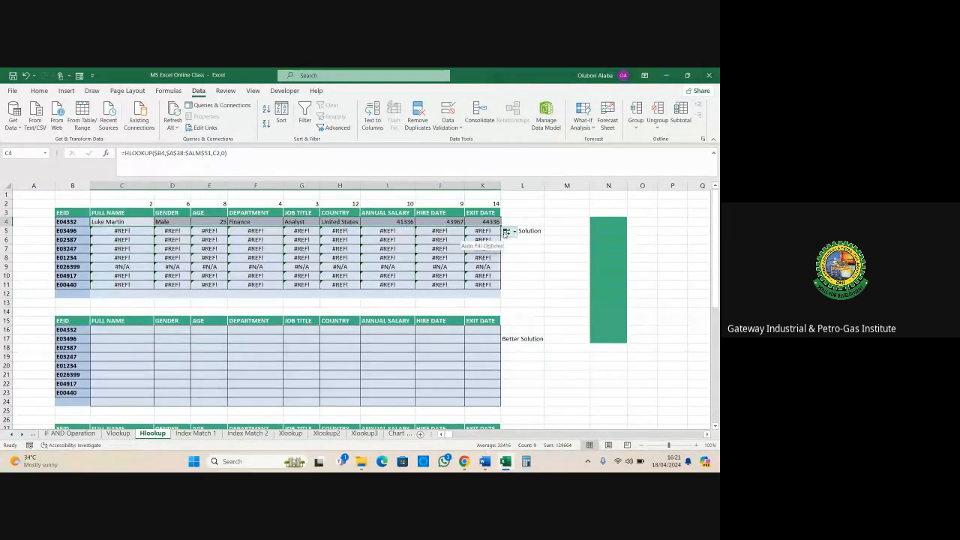
pyautogui.moveTo(500, 226); pyautogui.dragTo(502, 291)
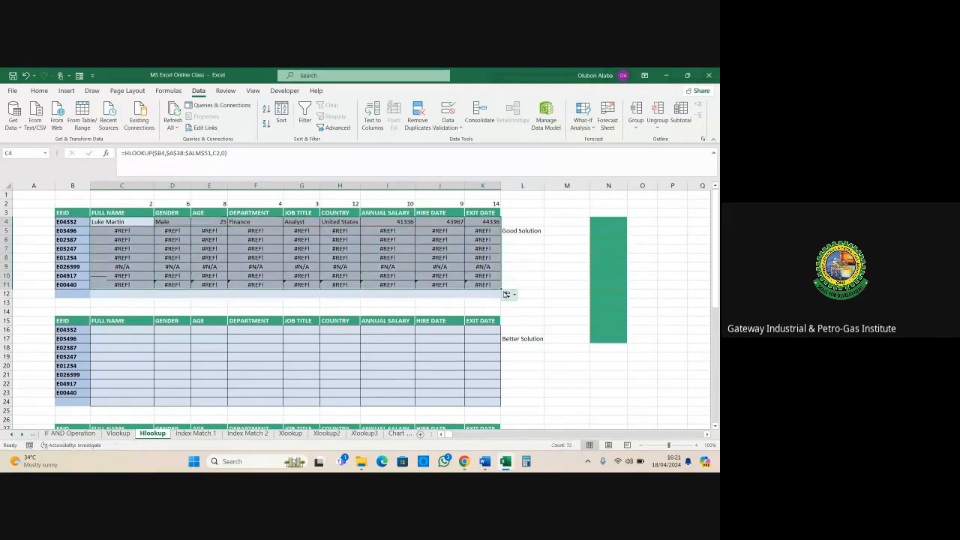
pyautogui.click(454, 270)
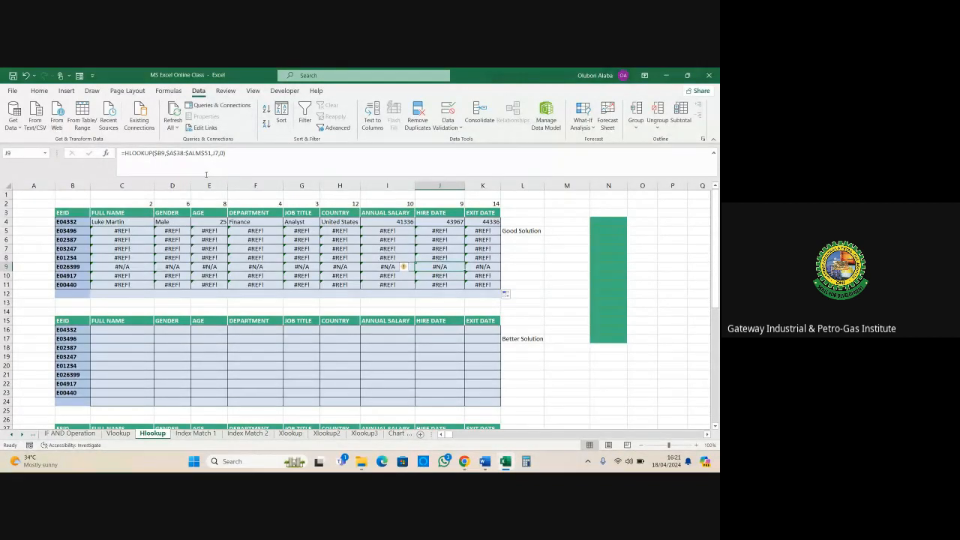
# Step: Lock the row index reference in the C4 formula as C$2 and refill the formula across C4:K11
pyautogui.click(119, 237)
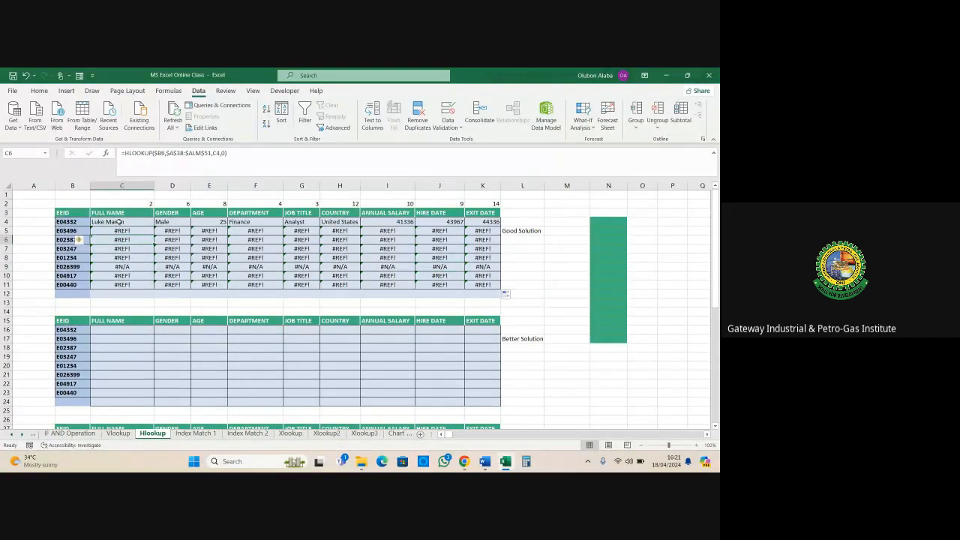
pyautogui.click(118, 222)
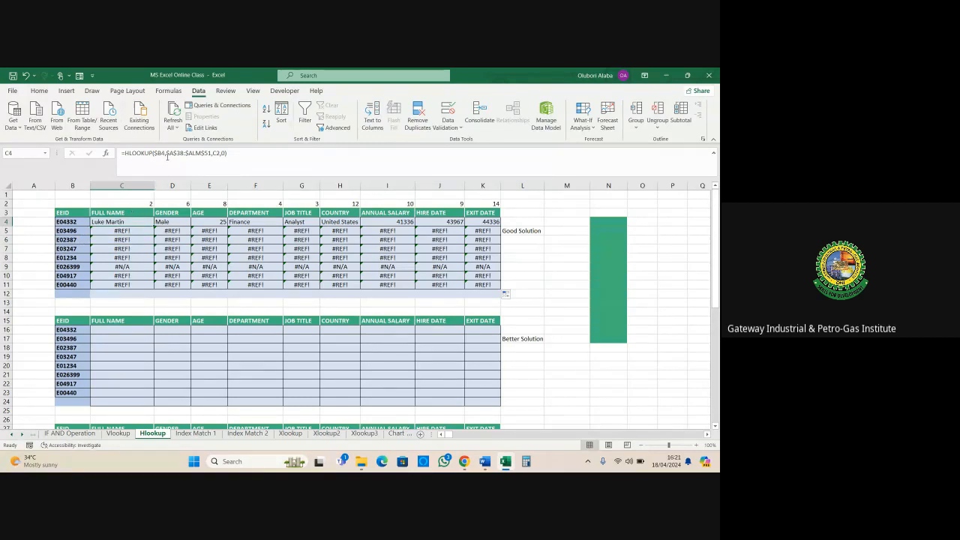
pyautogui.click(215, 153)
pyautogui.write('$')
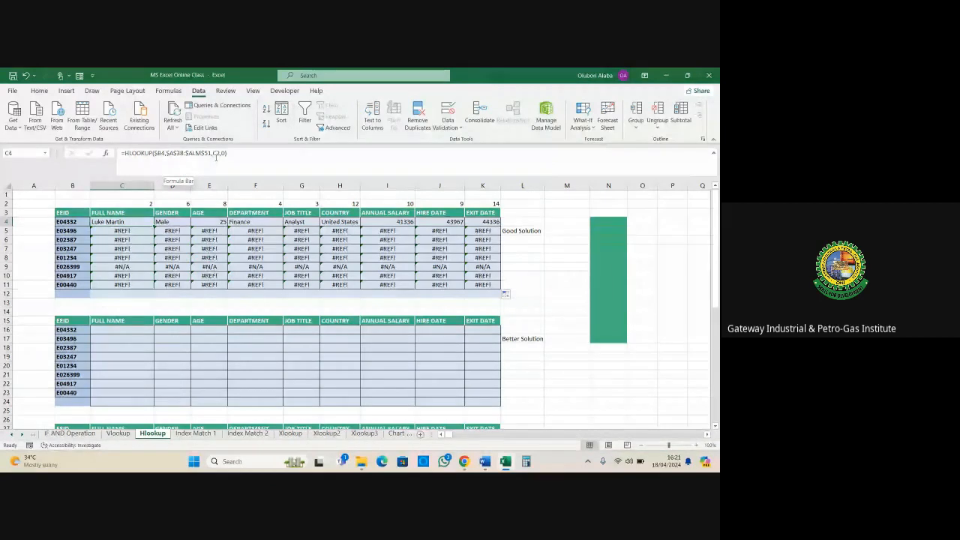
pyautogui.click(215, 153)
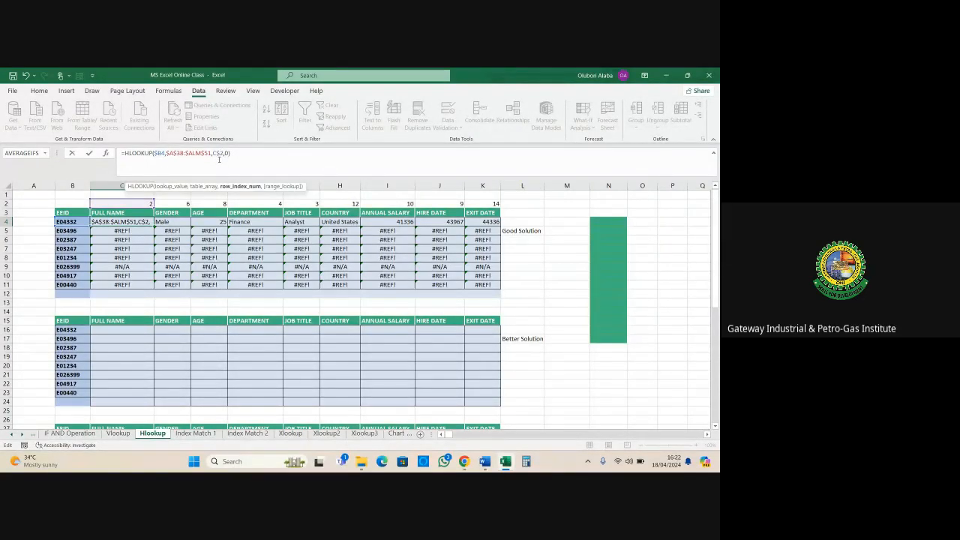
pyautogui.press('Return')
pyautogui.click(147, 222)
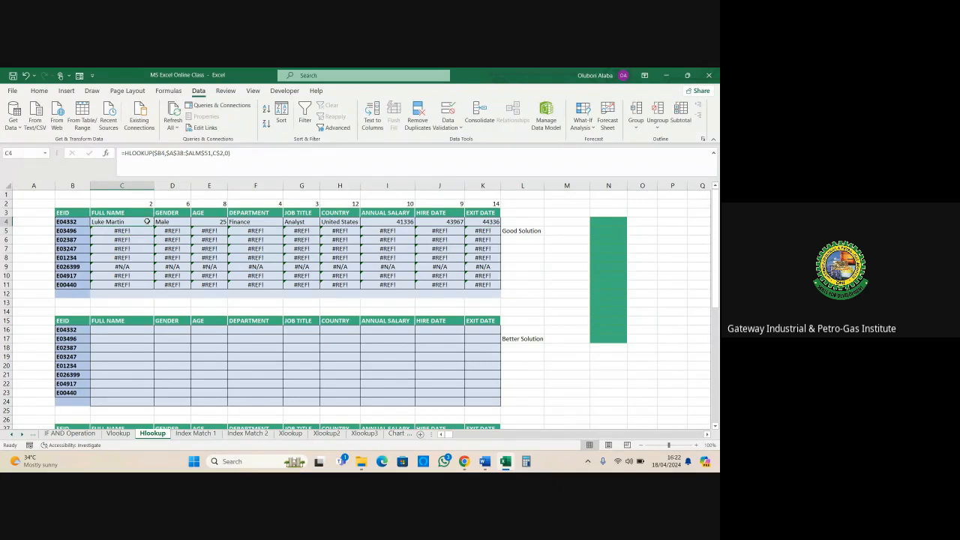
pyautogui.moveTo(155, 225); pyautogui.dragTo(510, 285)
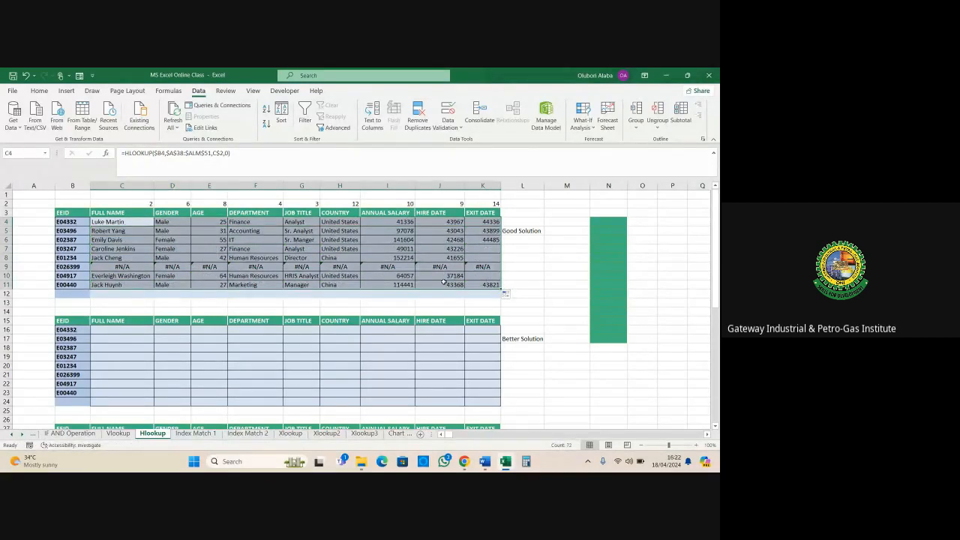
# Step: Wrap the C4 HLOOKUP formula in IFERROR with "-" as the value for errors
pyautogui.click(122, 267)
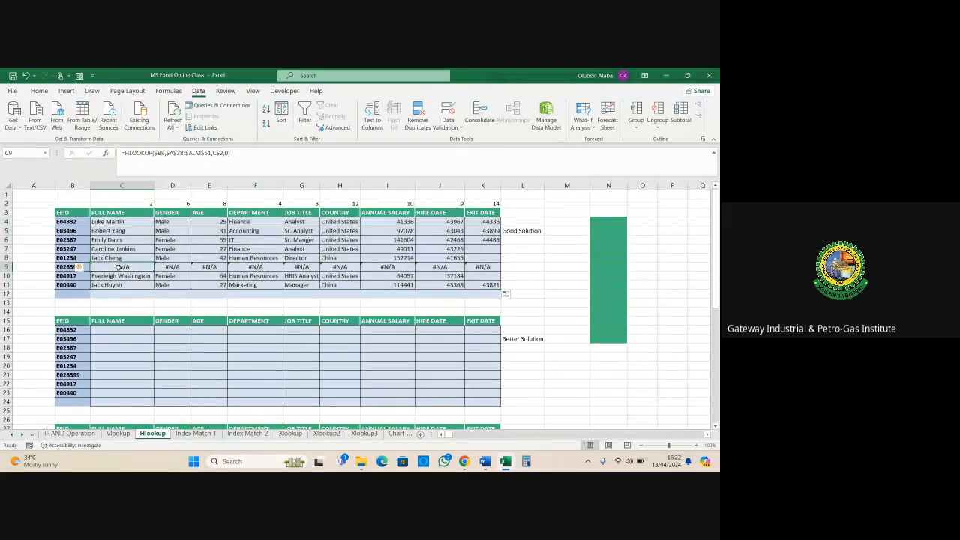
pyautogui.click(96, 221)
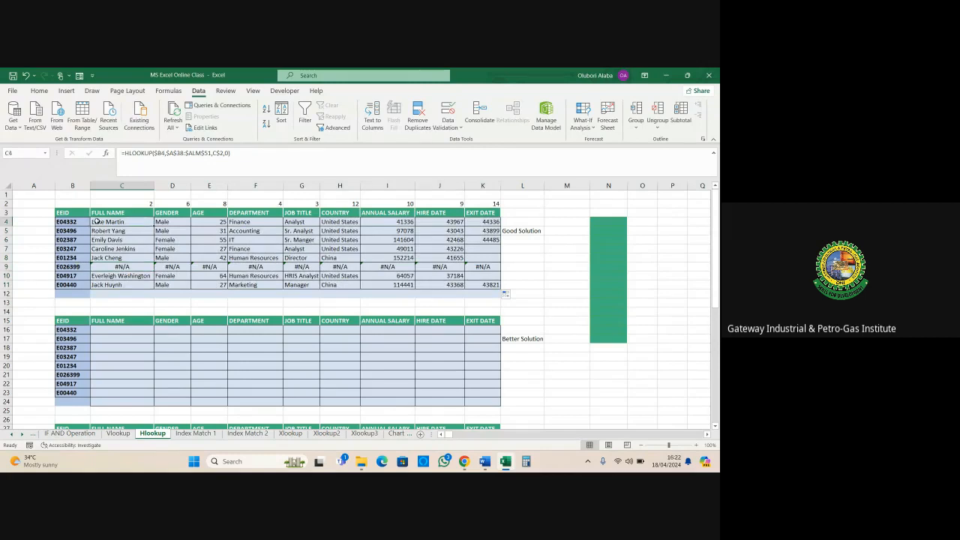
pyautogui.click(124, 153)
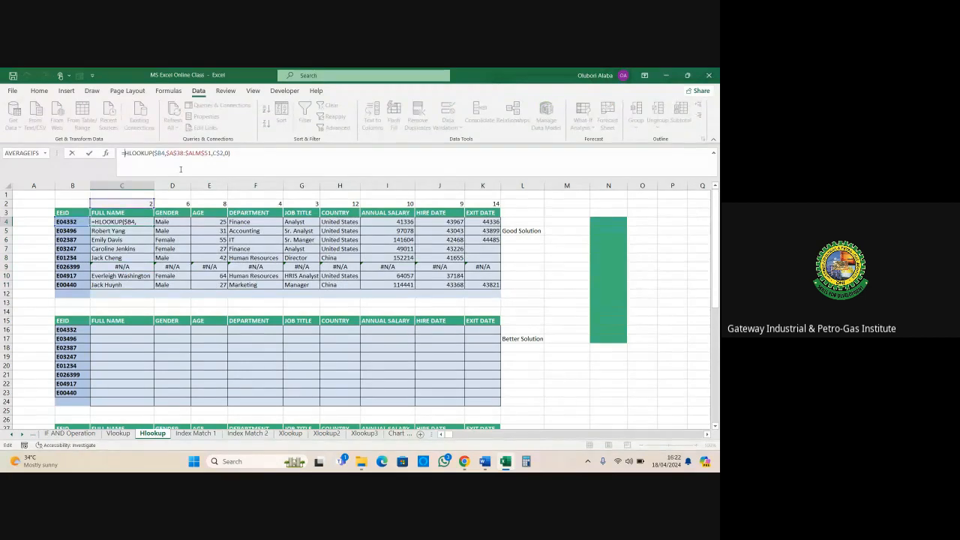
pyautogui.write('IF')
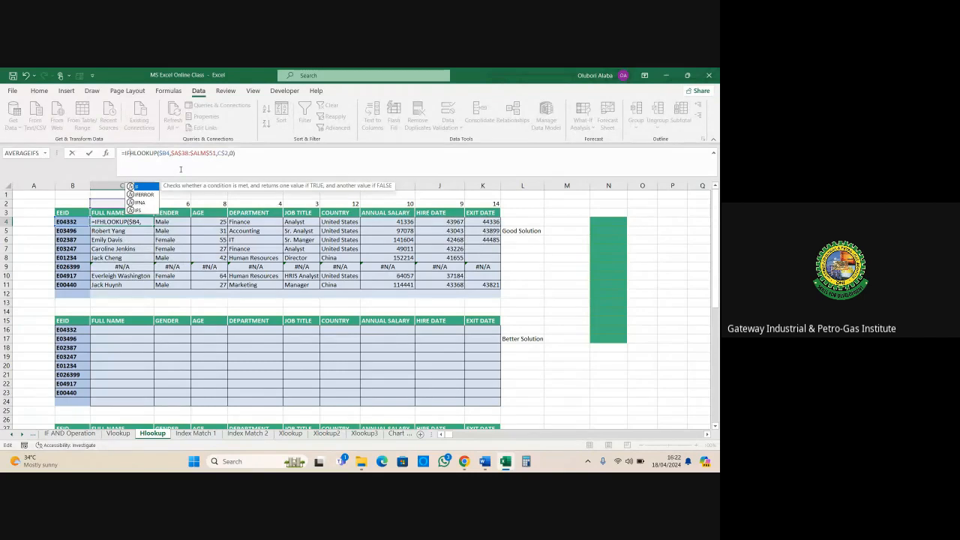
pyautogui.write('ERROR(')
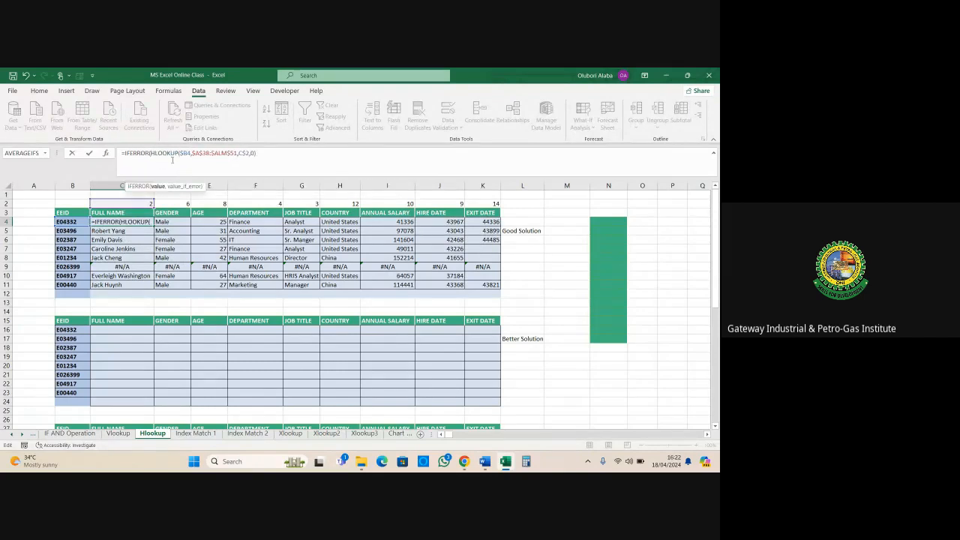
pyautogui.click(264, 159)
pyautogui.press('capslock')
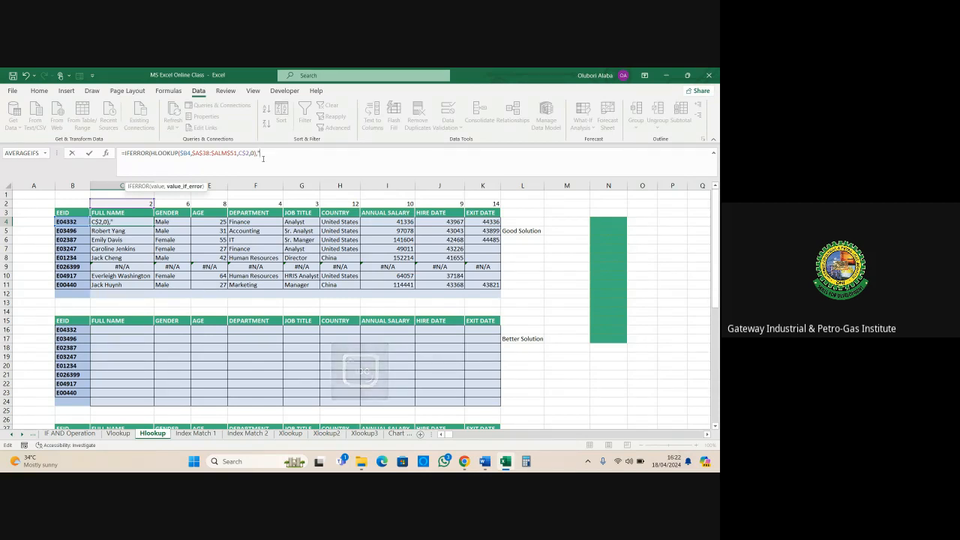
pyautogui.write('-"')
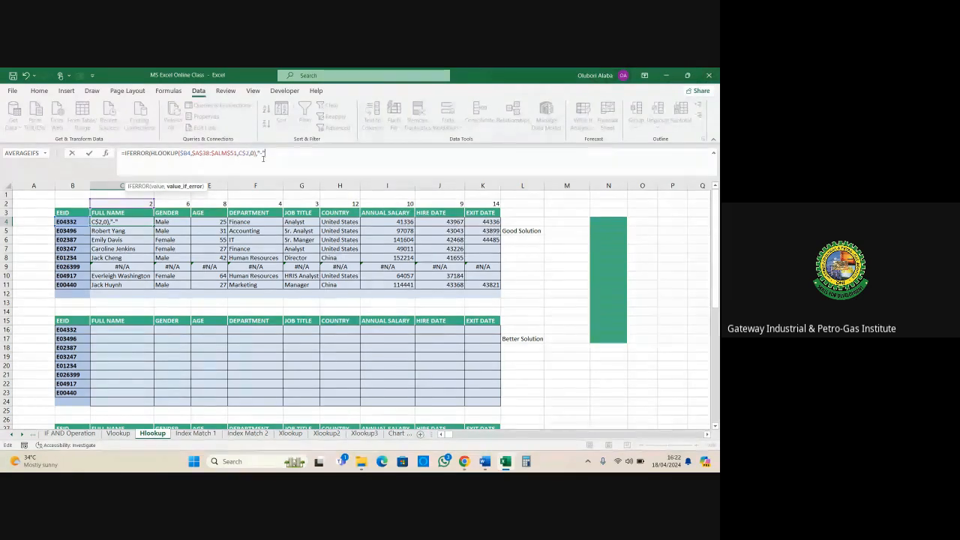
pyautogui.write(')')
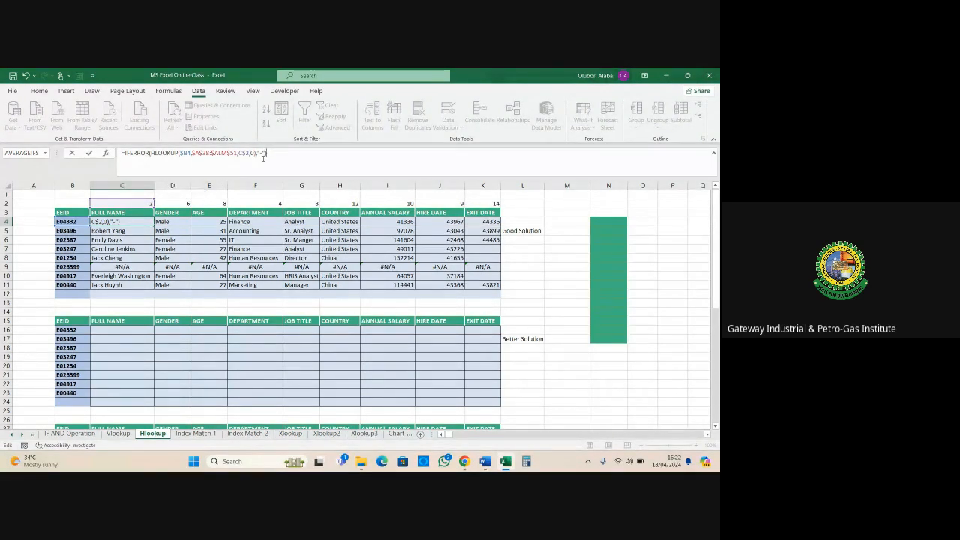
pyautogui.press('Return')
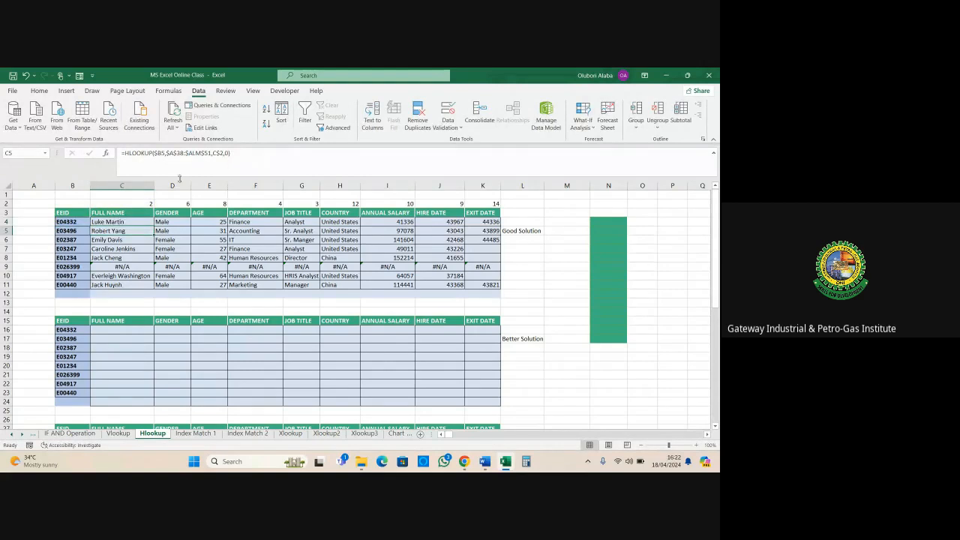
# Step: Fill the IFERROR formula from C4 across the first table's range C4:K11
pyautogui.click(137, 221)
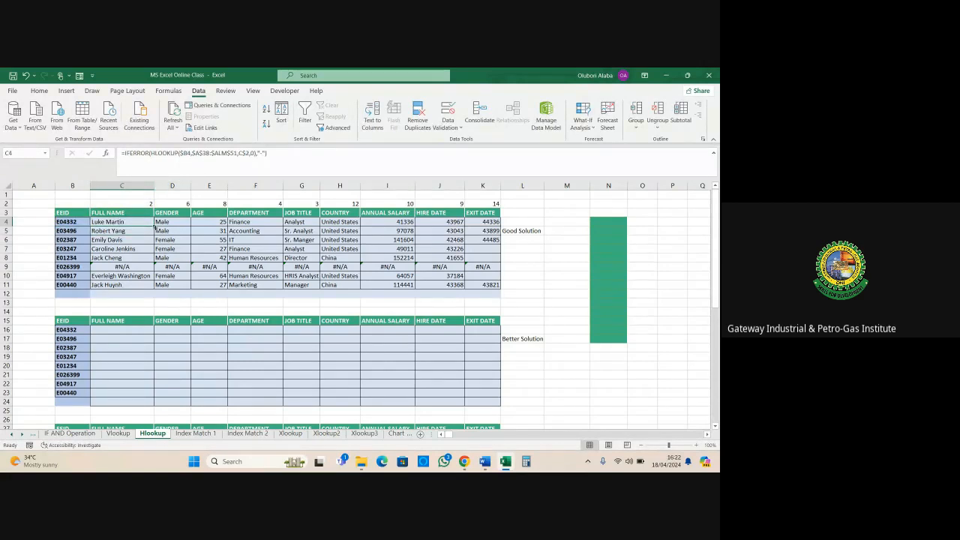
pyautogui.moveTo(153, 225); pyautogui.dragTo(501, 289)
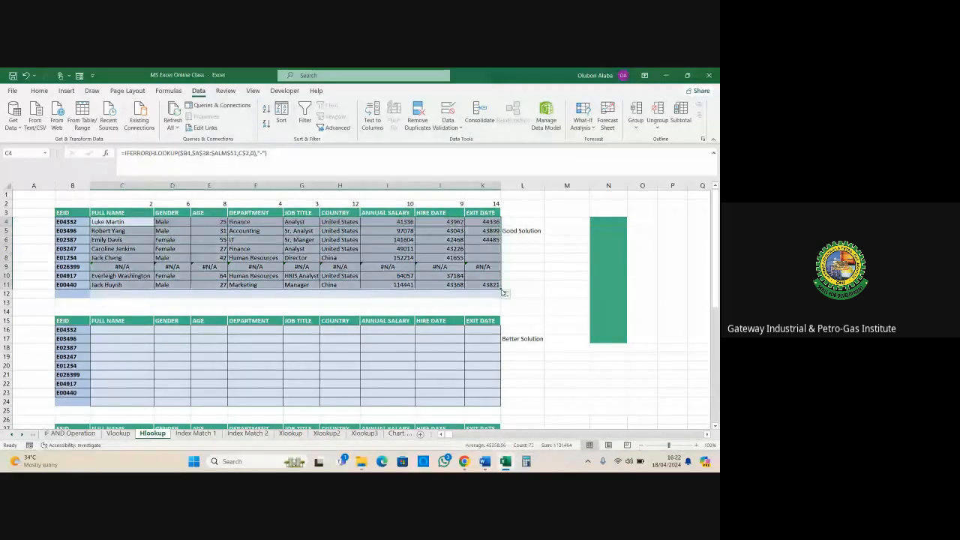
pyautogui.click(120, 267)
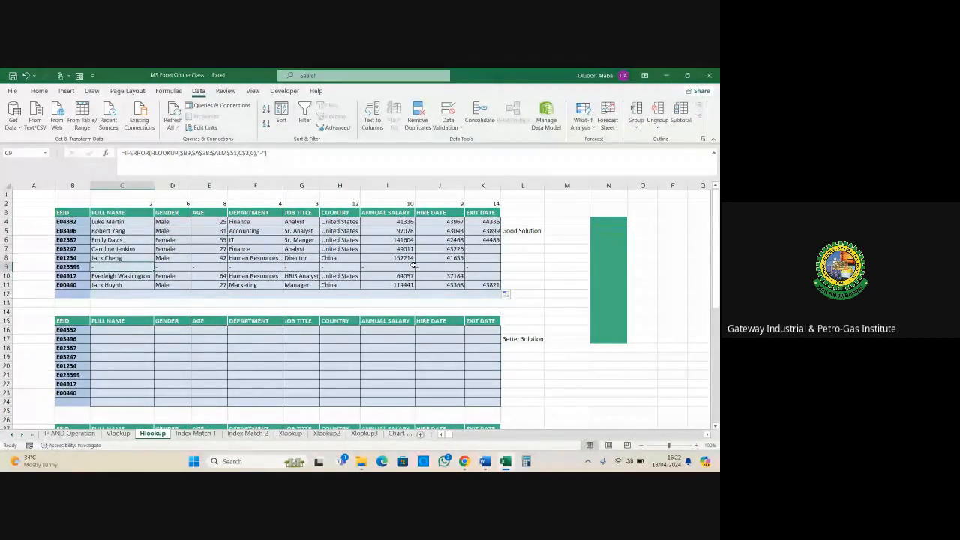
# Step: Format the annual salary cells I4:I11 as Currency with the $ English (United States) symbol
pyautogui.click(391, 221)
pyautogui.moveTo(391, 221); pyautogui.dragTo(396, 285)
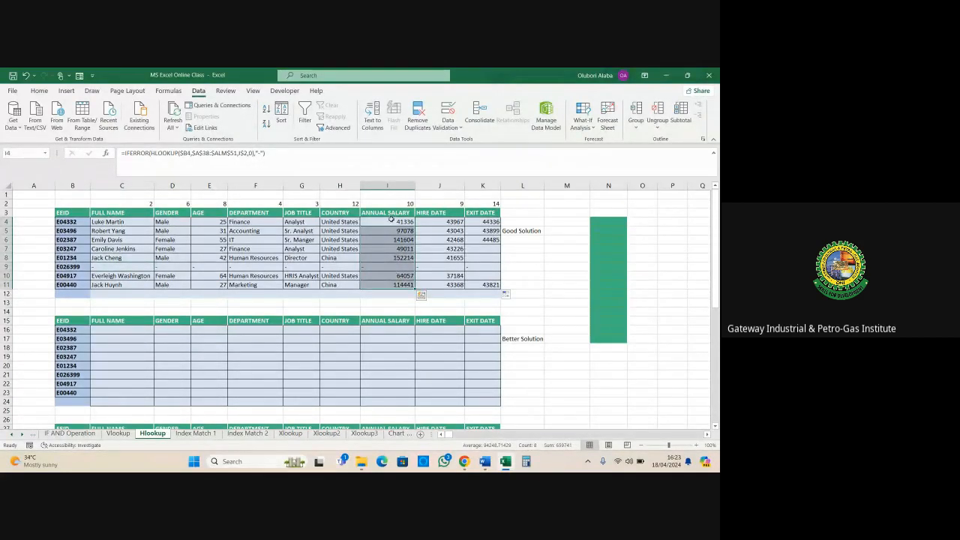
pyautogui.moveTo(388, 223); pyautogui.dragTo(393, 285)
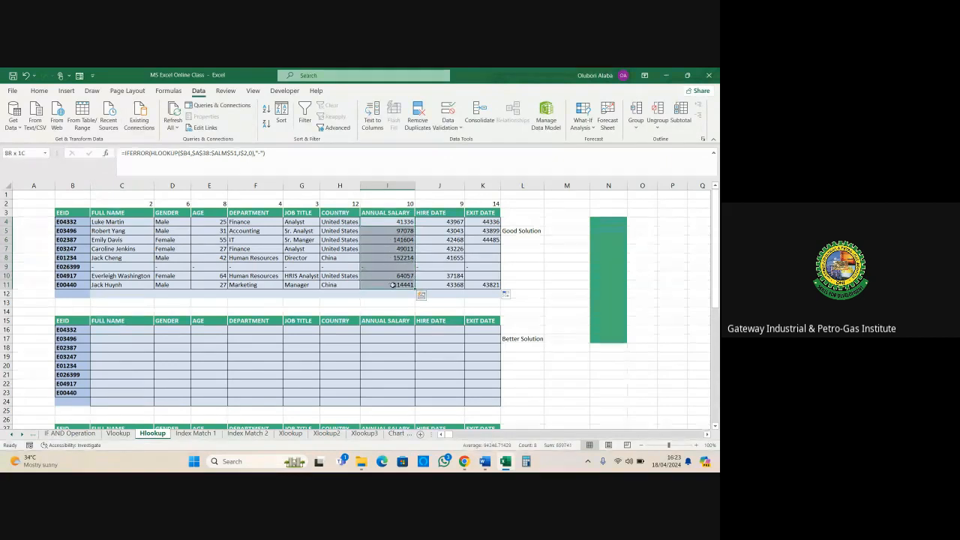
pyautogui.click(39, 91)
pyautogui.click(383, 110)
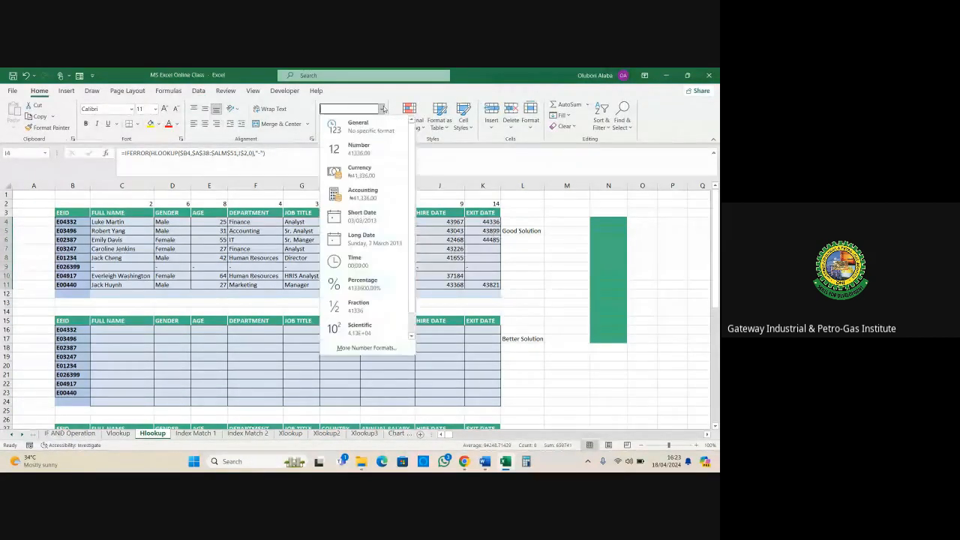
pyautogui.click(369, 349)
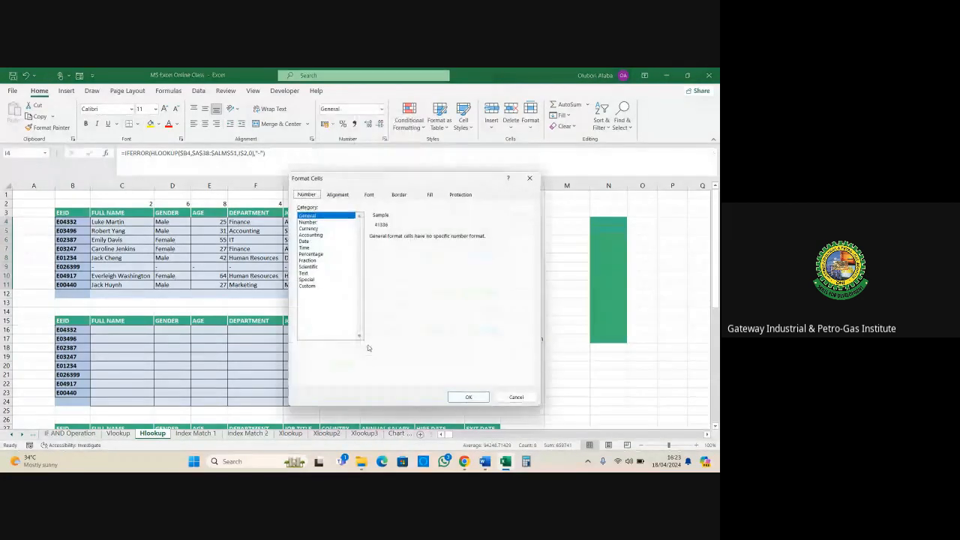
pyautogui.click(309, 228)
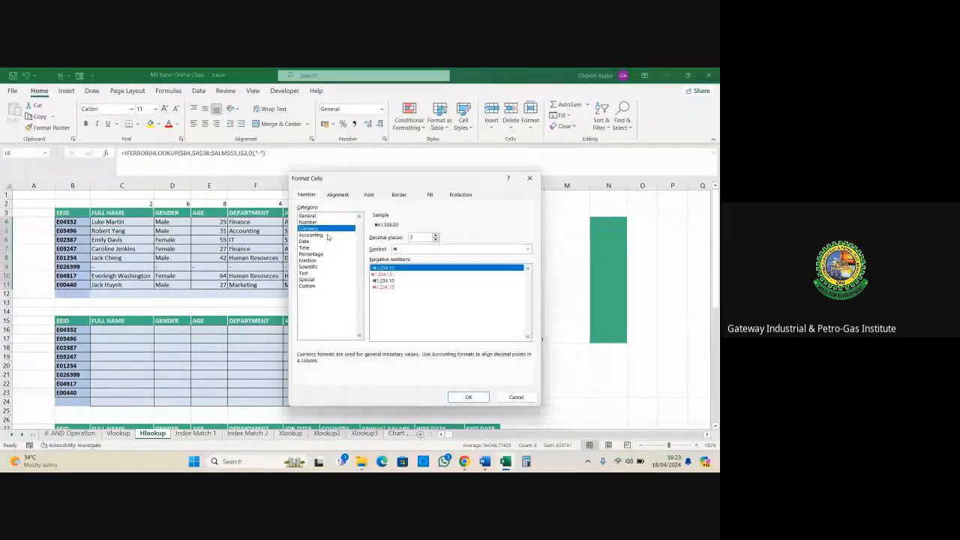
pyautogui.click(528, 249)
pyautogui.scroll(-2, 435, 331)
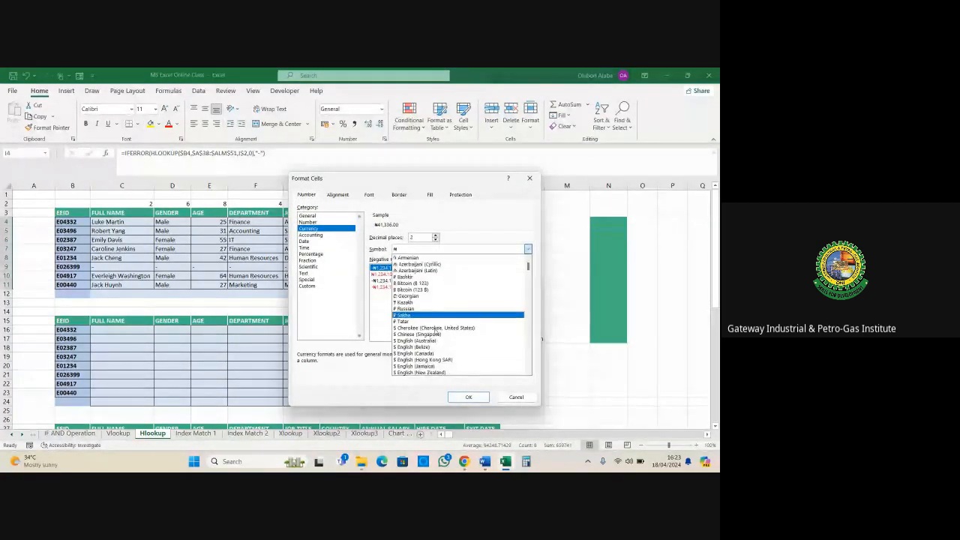
pyautogui.scroll(-1, 435, 330)
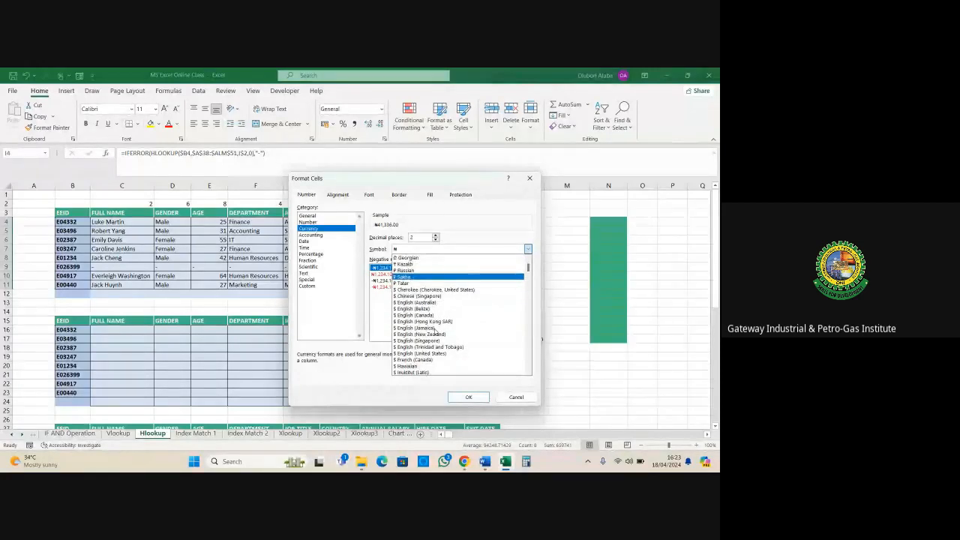
pyautogui.click(436, 348)
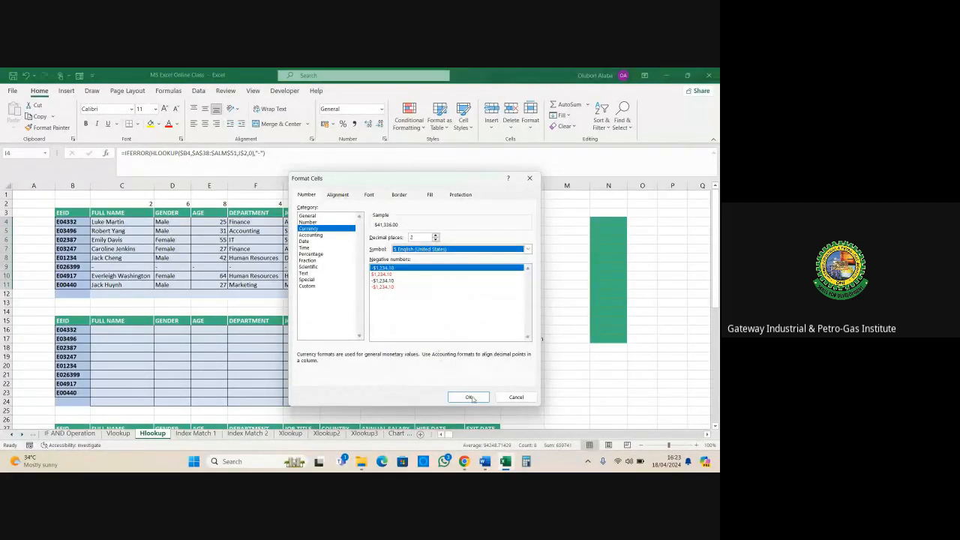
pyautogui.click(468, 397)
pyautogui.click(385, 285)
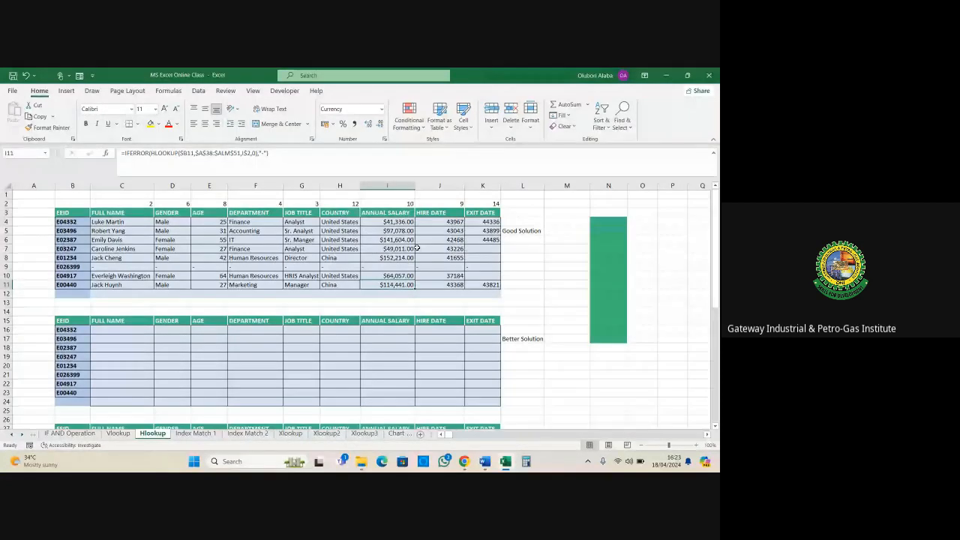
# Step: Format the hire date and exit date cells J4:K11 as Short Date
pyautogui.moveTo(439, 222); pyautogui.dragTo(484, 285)
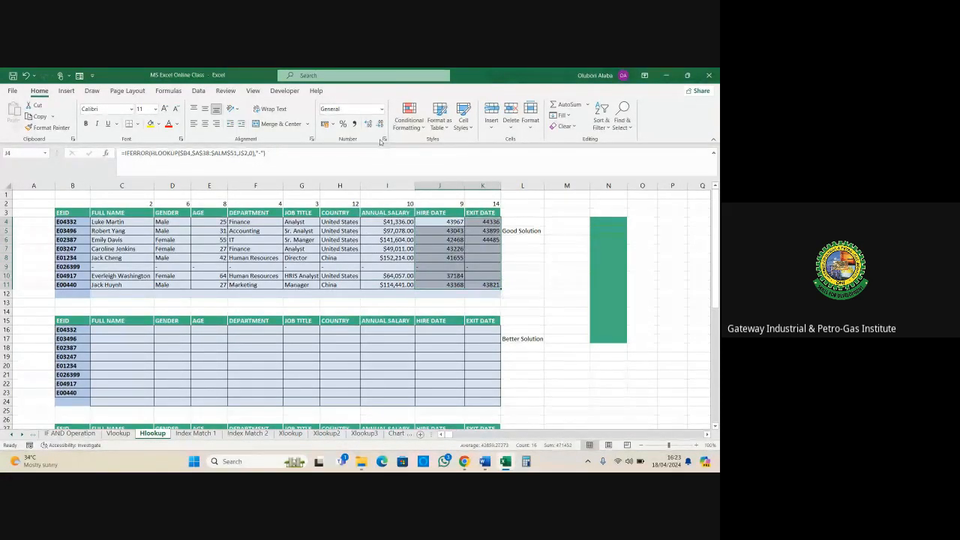
pyautogui.click(381, 109)
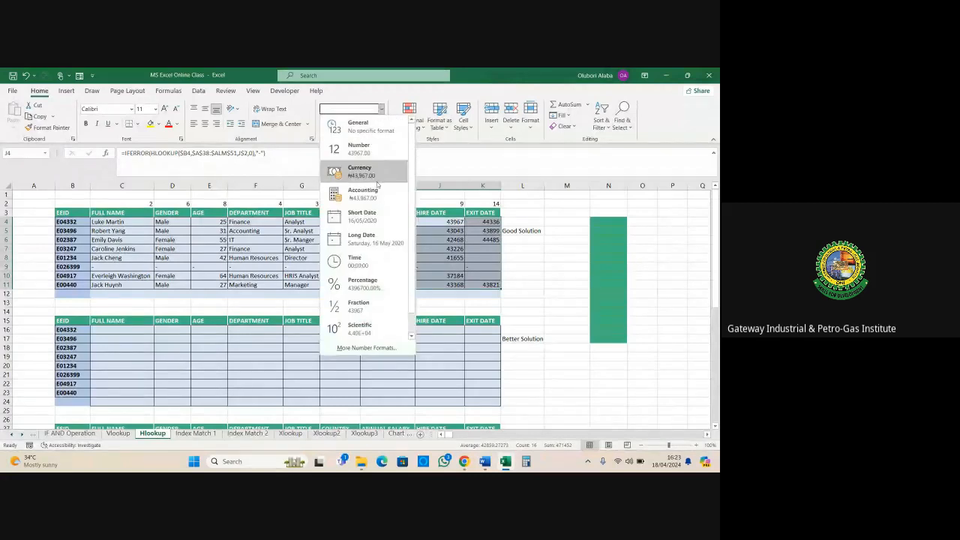
pyautogui.click(374, 225)
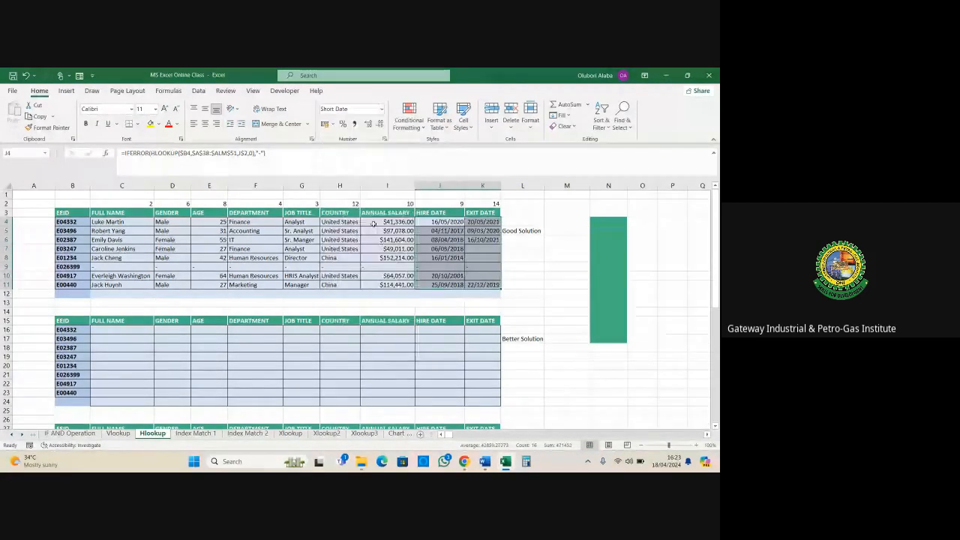
pyautogui.click(480, 266)
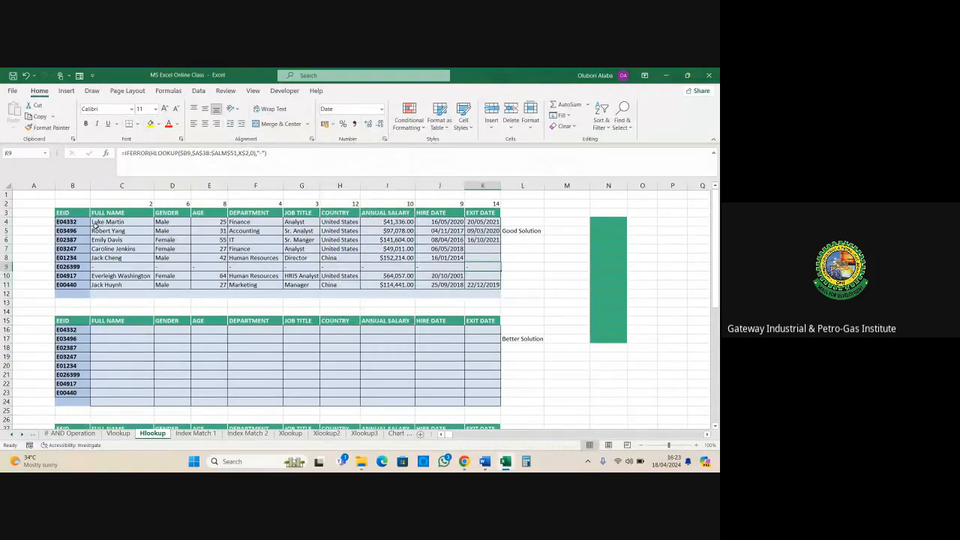
pyautogui.moveTo(95, 223)
pyautogui.mouseDown()
pyautogui.moveTo(187, 251)
pyautogui.moveTo(390, 285)
pyautogui.moveTo(471, 286)
pyautogui.mouseUp()
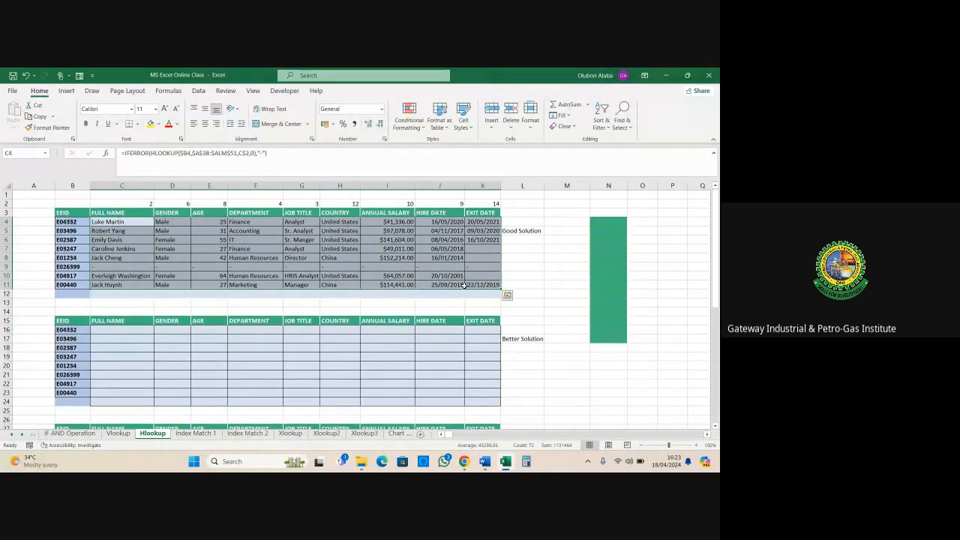
pyautogui.click(363, 310)
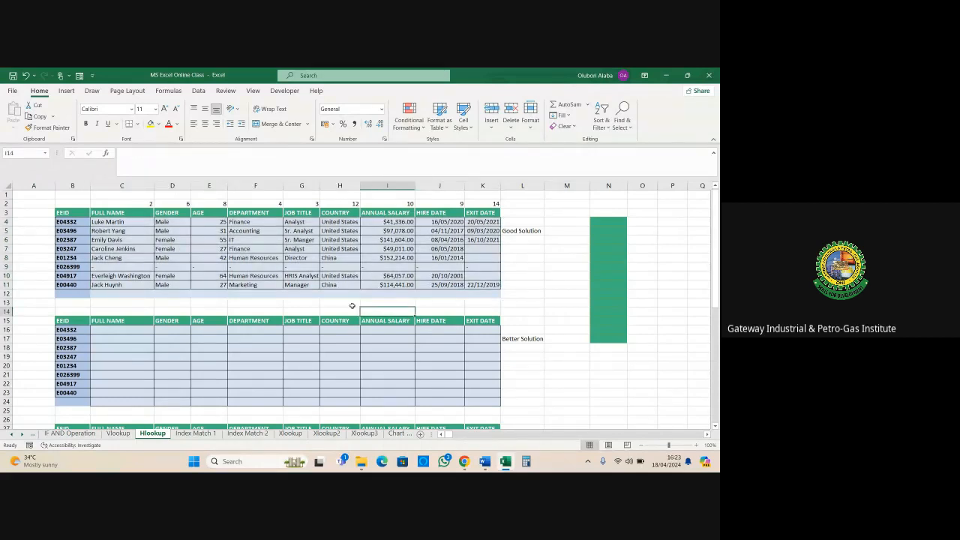
# Step: Start a MATCH formula in B14 above the Better Solution table, using B$15 with its row locked as the lookup value
pyautogui.scroll(-2, 352, 305)
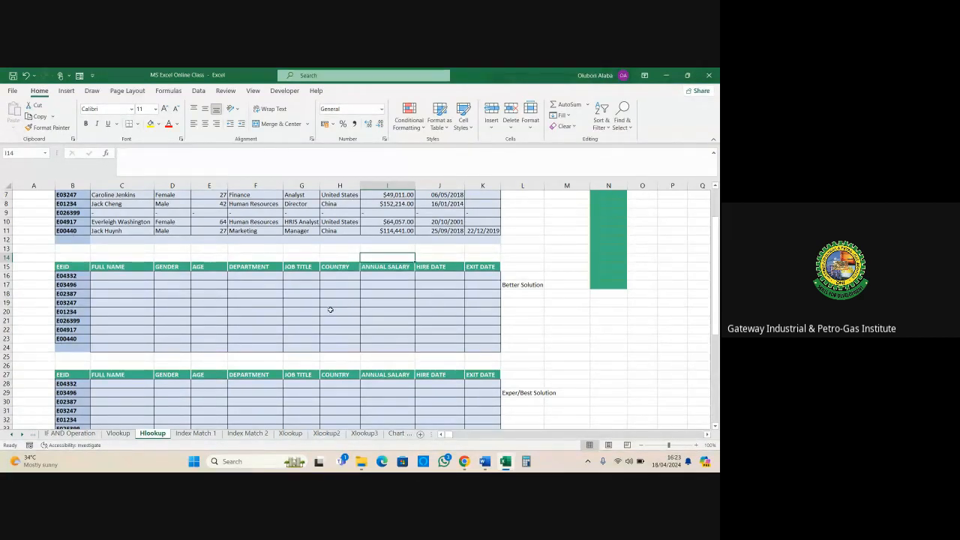
pyautogui.click(81, 258)
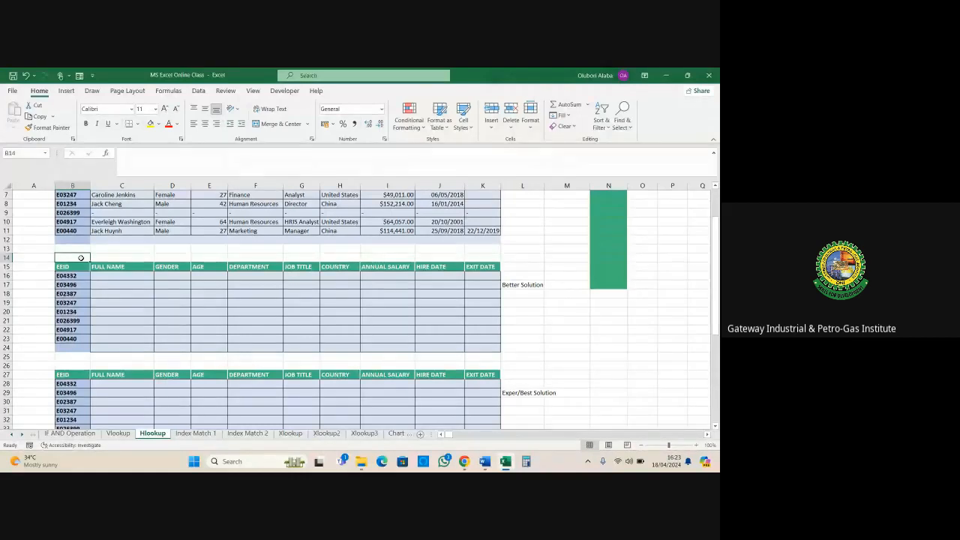
pyautogui.write('=matc')
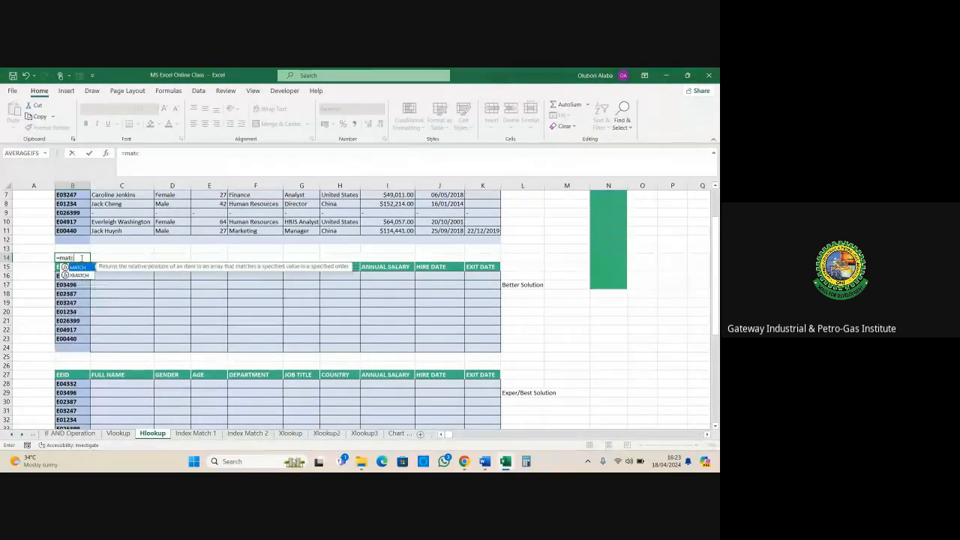
pyautogui.press('Tab')
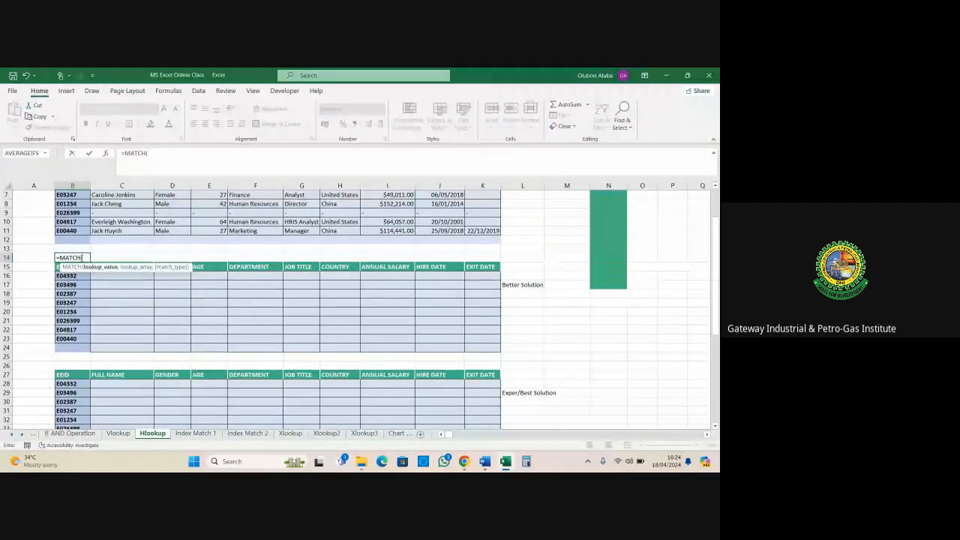
pyautogui.click(57, 267)
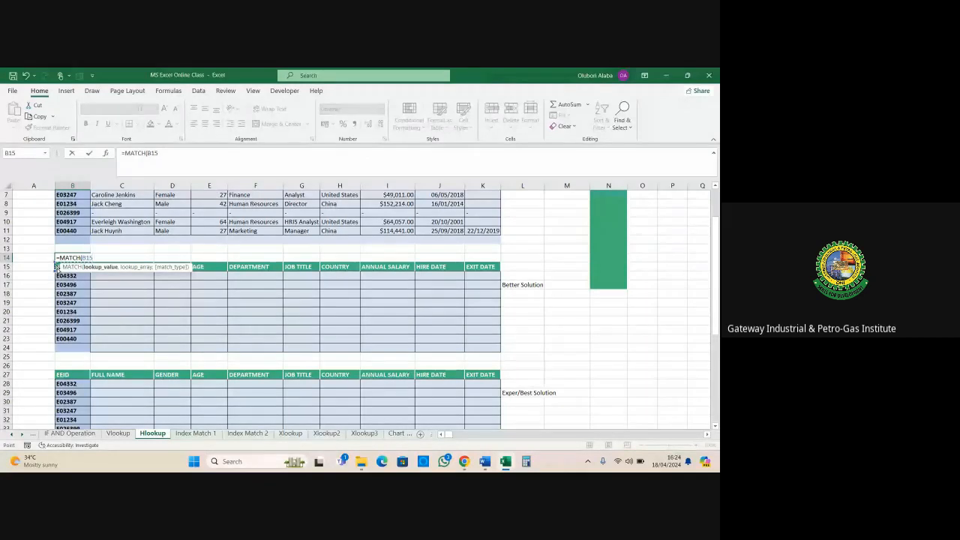
pyautogui.click(88, 258)
pyautogui.write(',')
# Step: Complete the B14 MATCH formula with the source field labels $A$38:$A$51 as lookup array and 0 for an exact match
pyautogui.scroll(-4, 99, 387)
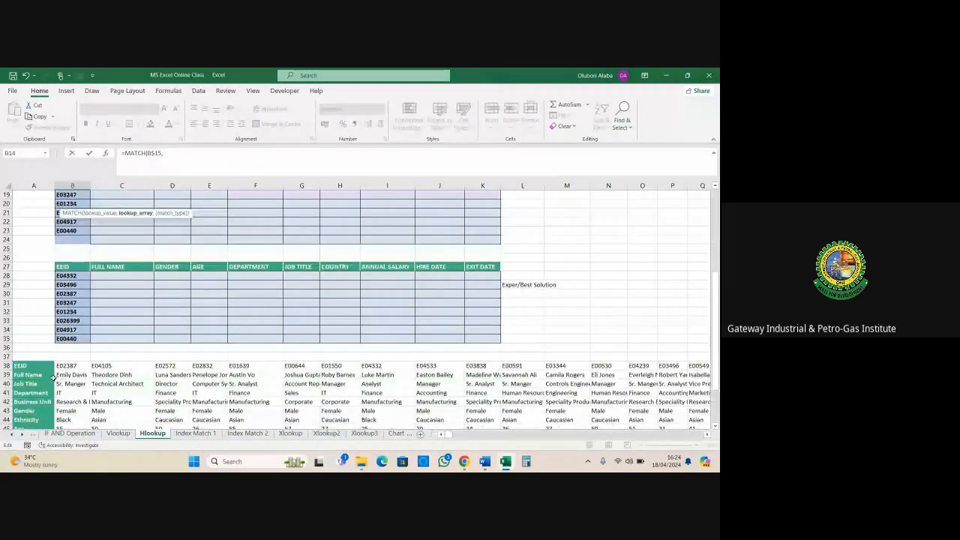
pyautogui.moveTo(20, 366); pyautogui.dragTo(26, 411)
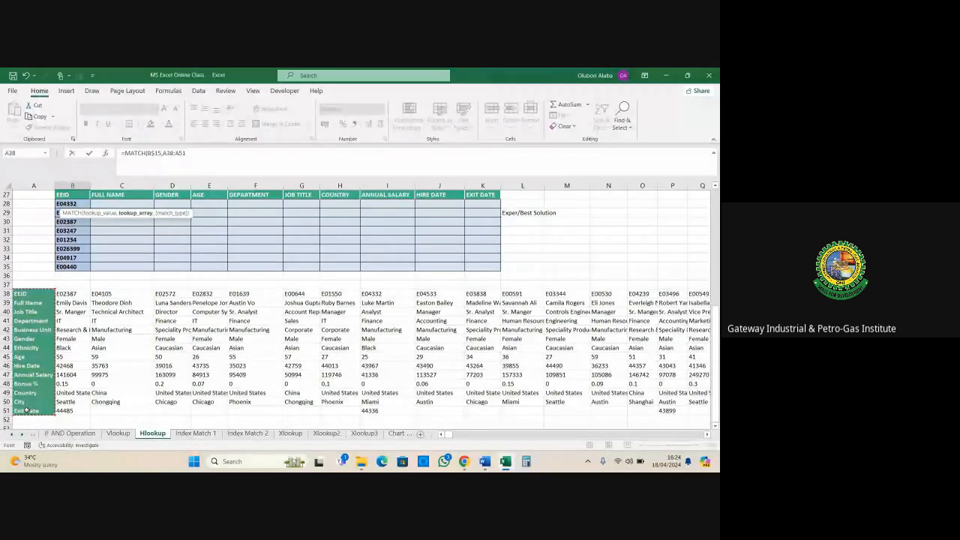
pyautogui.press('F4')
pyautogui.scroll(9, 26, 411)
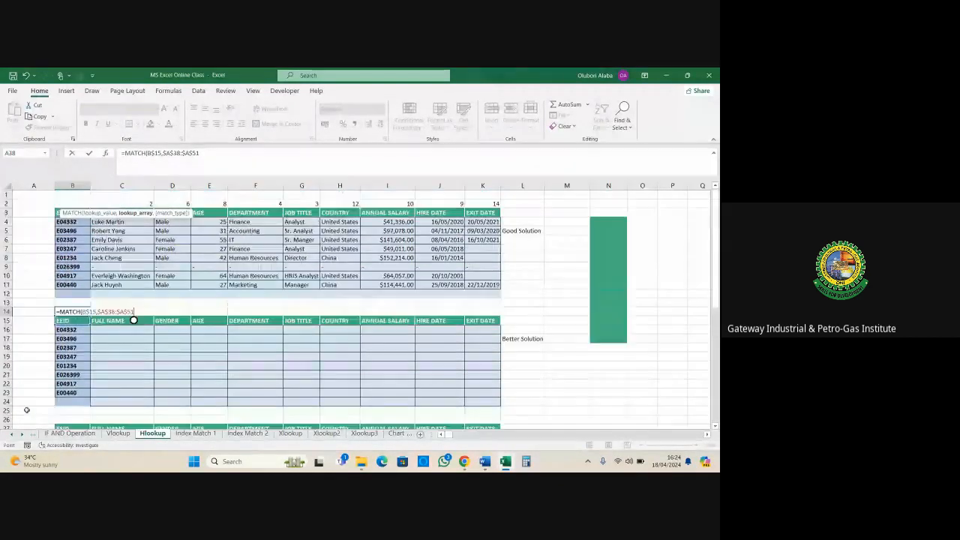
pyautogui.click(225, 153)
pyautogui.write(',')
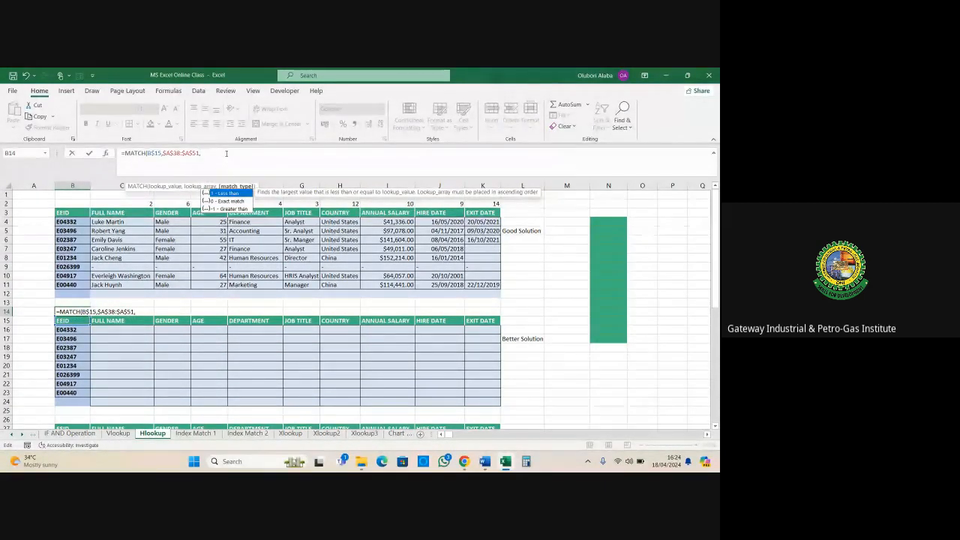
pyautogui.write('0')
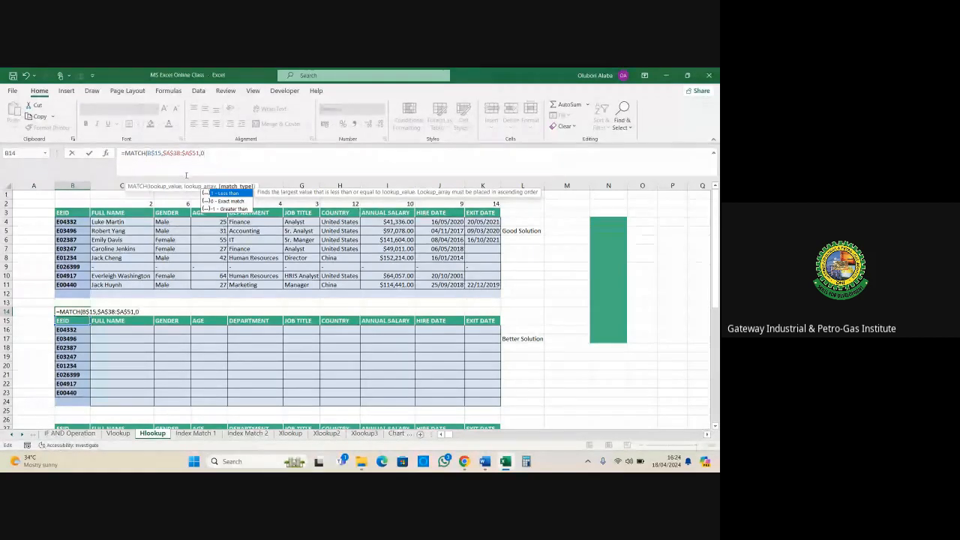
pyautogui.press('Return')
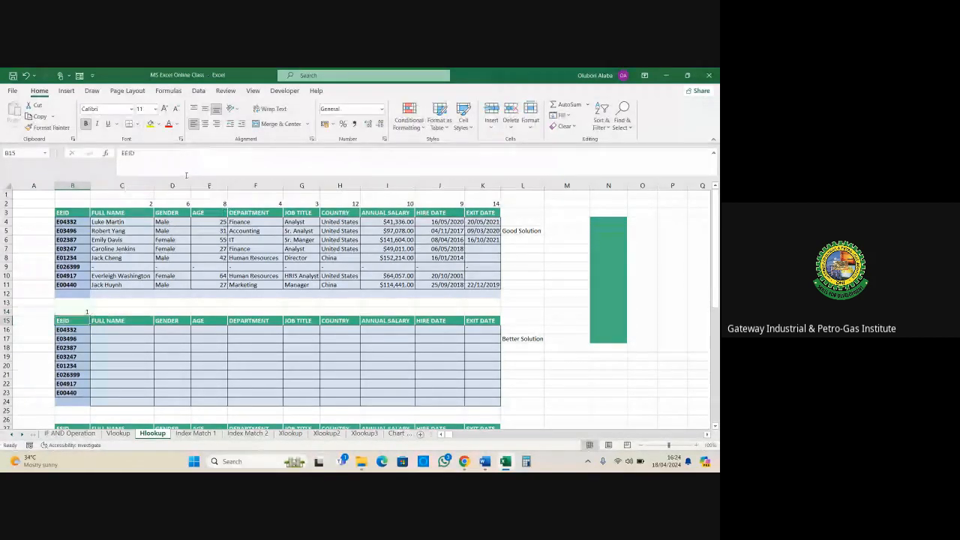
# Step: Fill the MATCH formula from B14 across row 14 to K14
pyautogui.click(87, 312)
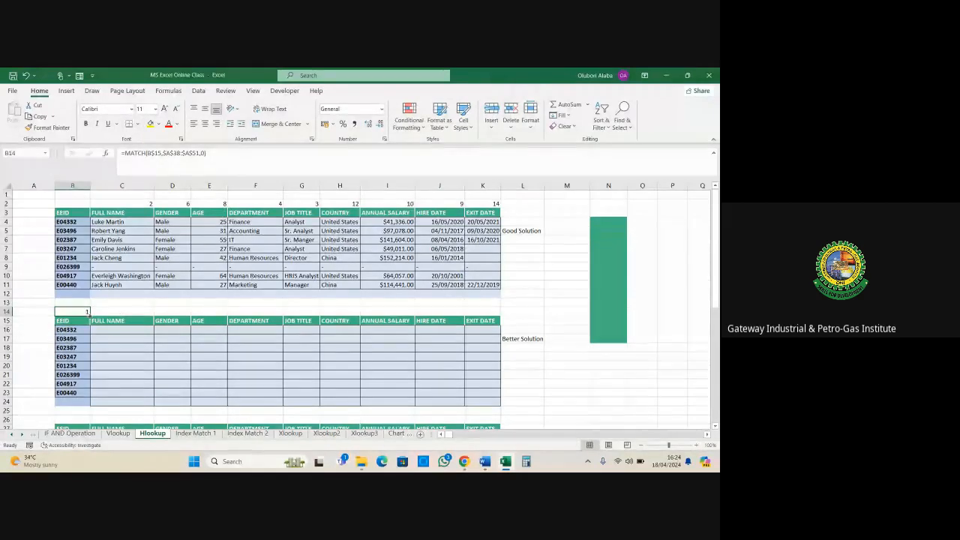
pyautogui.moveTo(90, 315); pyautogui.dragTo(498, 316)
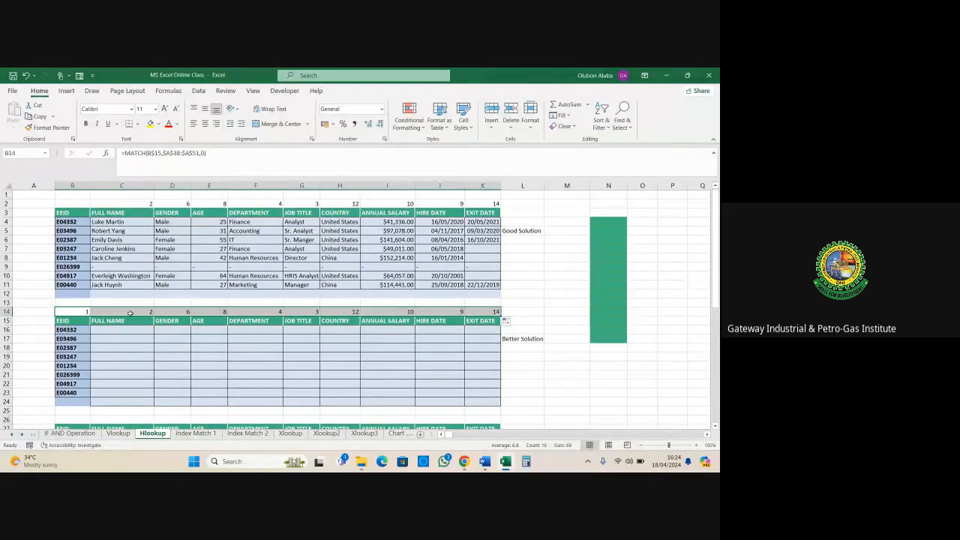
pyautogui.moveTo(81, 314); pyautogui.dragTo(430, 316)
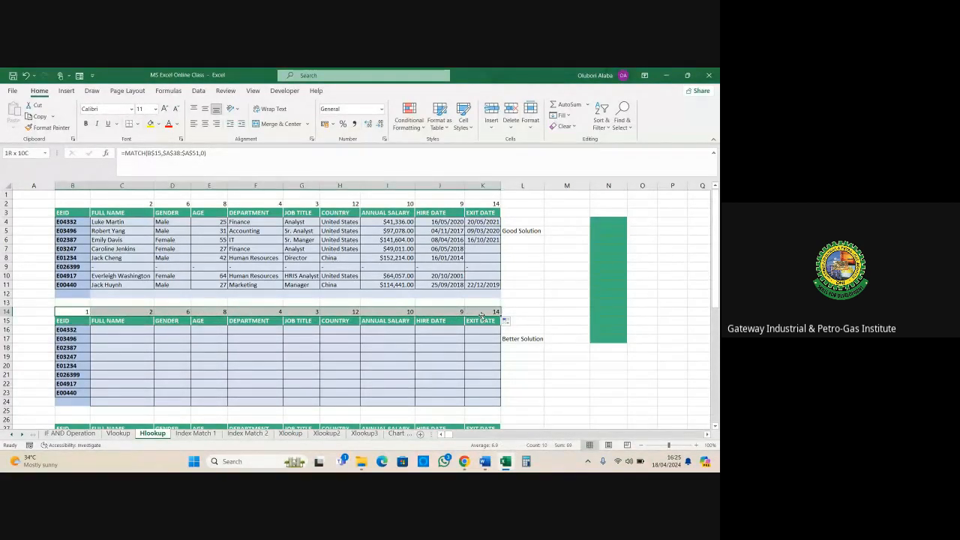
pyautogui.moveTo(482, 315); pyautogui.dragTo(482, 315)
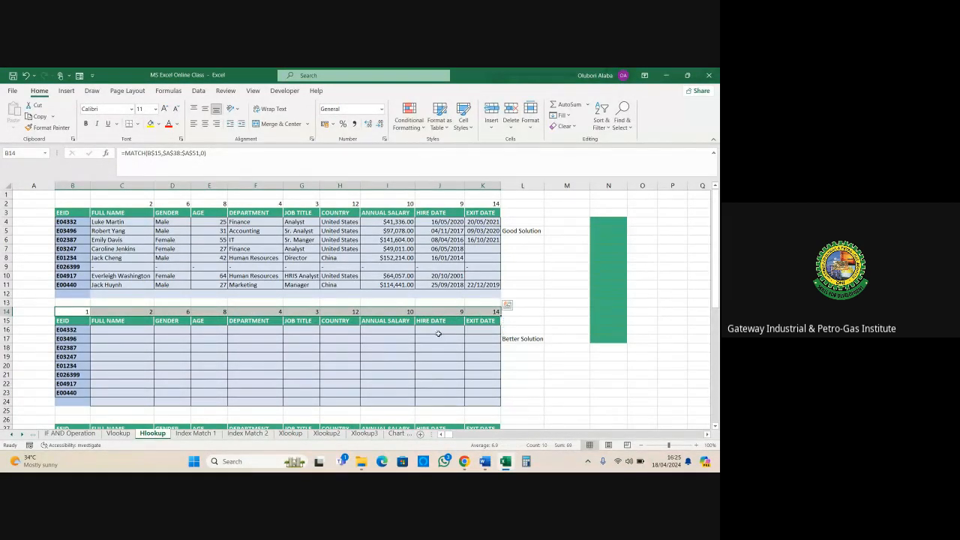
# Step: Start an HLOOKUP formula in C16 with the column-locked employee ID $B16 as the lookup value
pyautogui.scroll(-2, 440, 338)
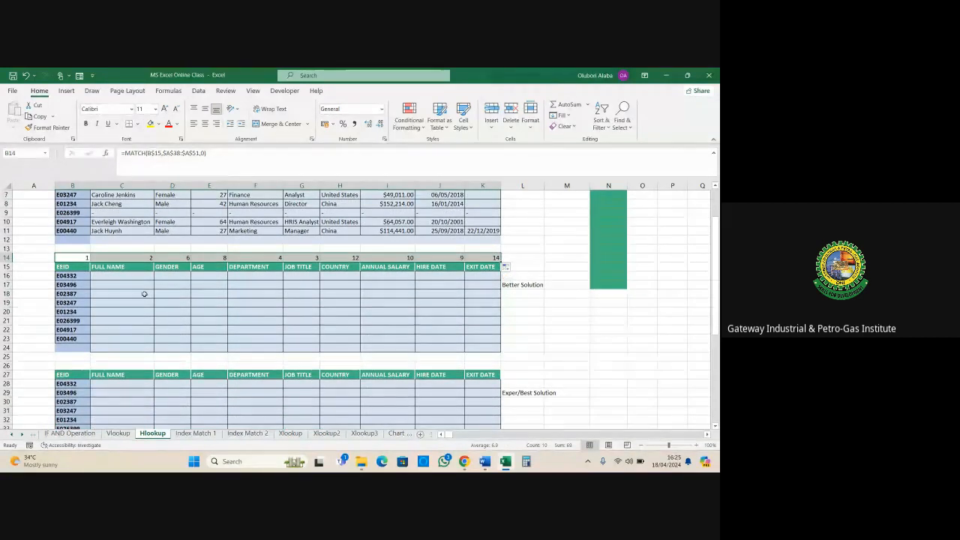
pyautogui.click(127, 278)
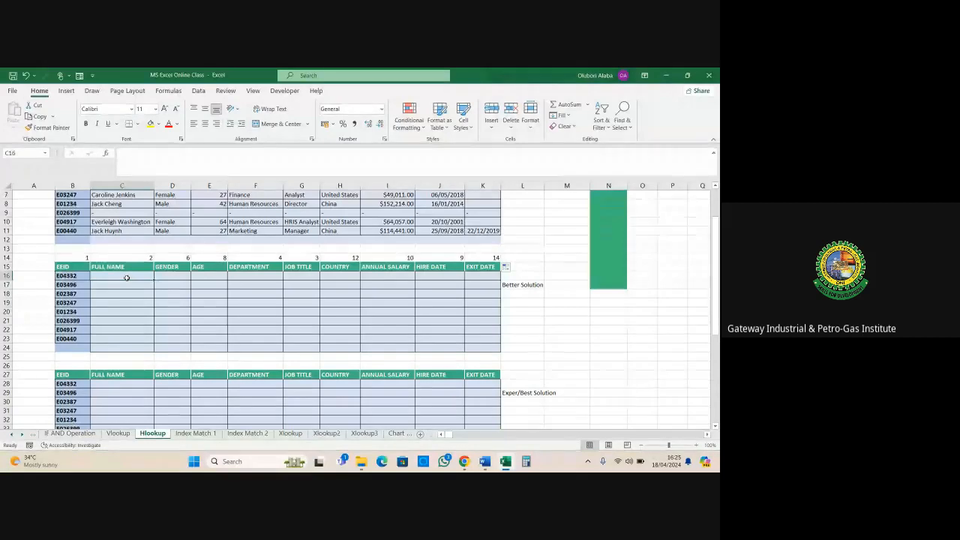
pyautogui.write('=')
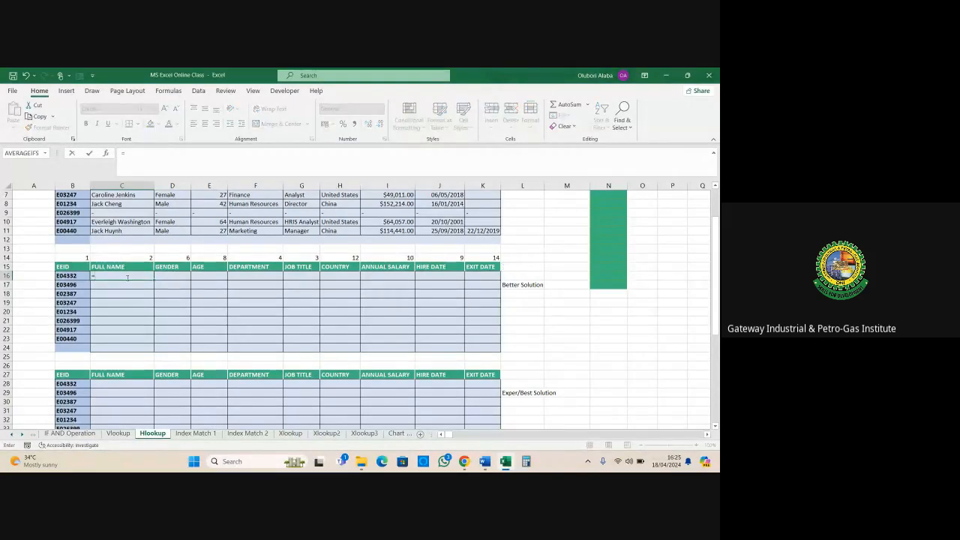
pyautogui.write('hl')
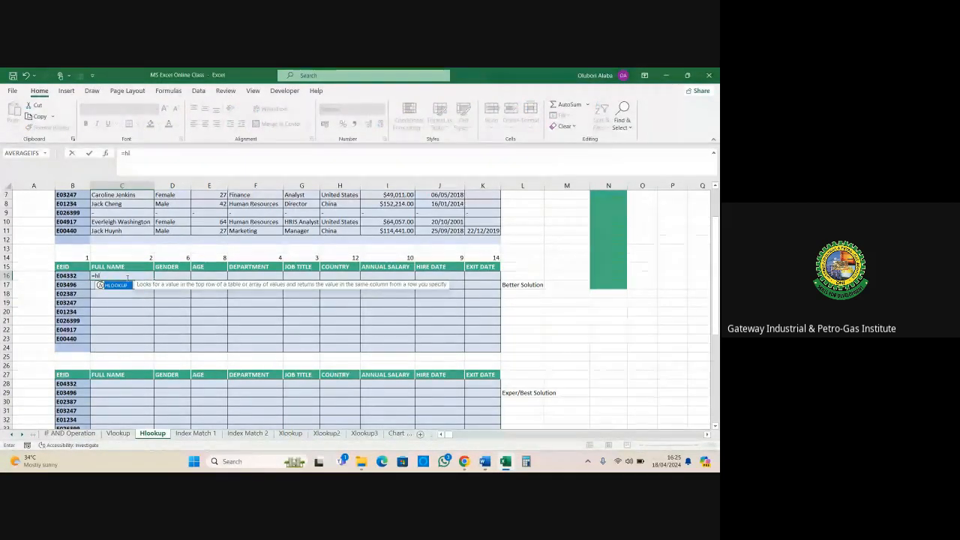
pyautogui.press('Tab')
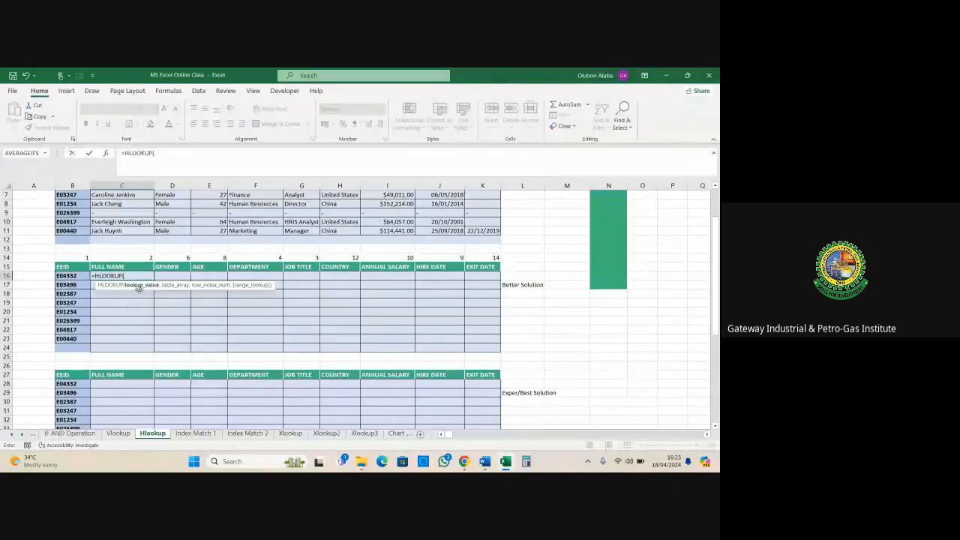
pyautogui.click(74, 276)
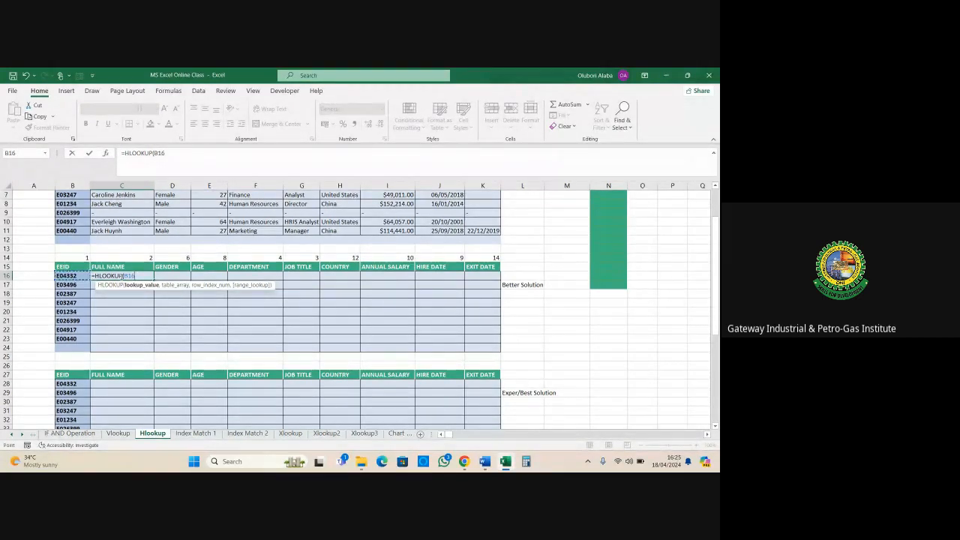
pyautogui.click(124, 276)
pyautogui.write('$')
pyautogui.write(',')
# Step: Set the C16 HLOOKUP table array to the whole horizontal employee dataset as the absolute range $A$38:$ALM$51
pyautogui.scroll(-3, 154, 309)
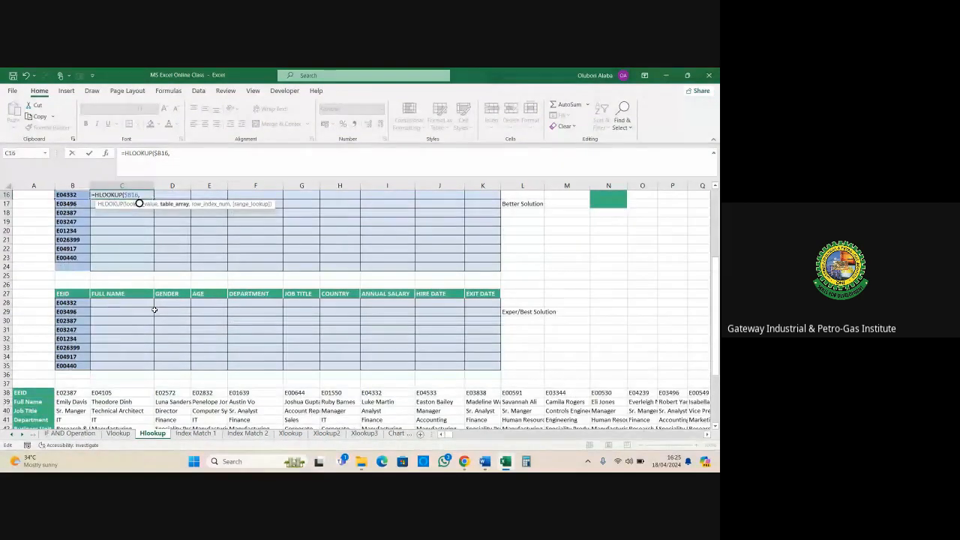
pyautogui.scroll(-2, 153, 310)
pyautogui.click(34, 339)
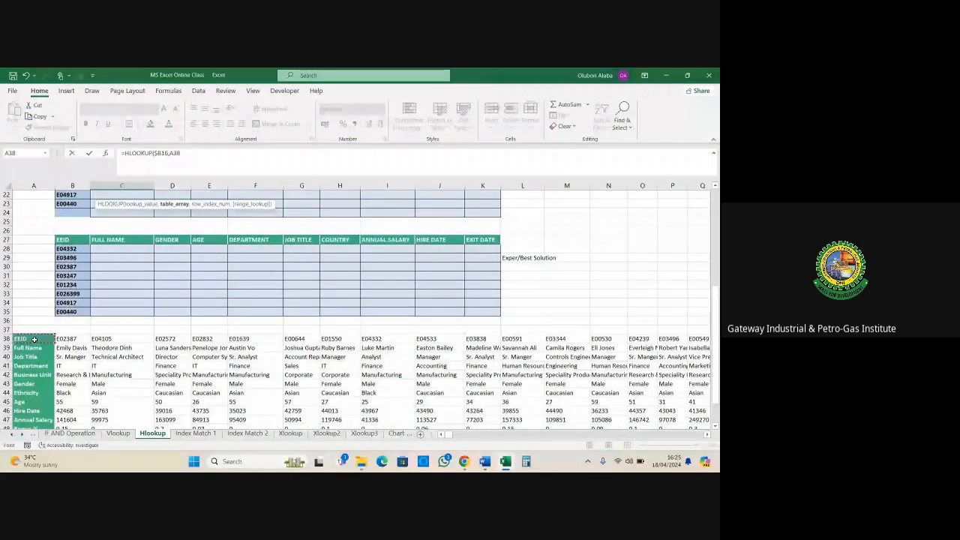
pyautogui.hotkey('ctrl', 'shift', 'Down')
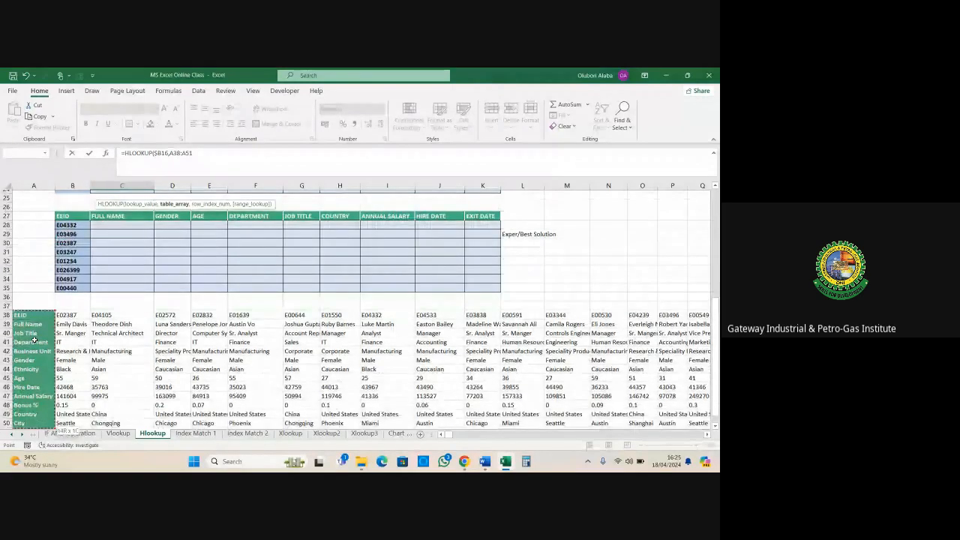
pyautogui.hotkey('ctrl', 'shift', 'Right')
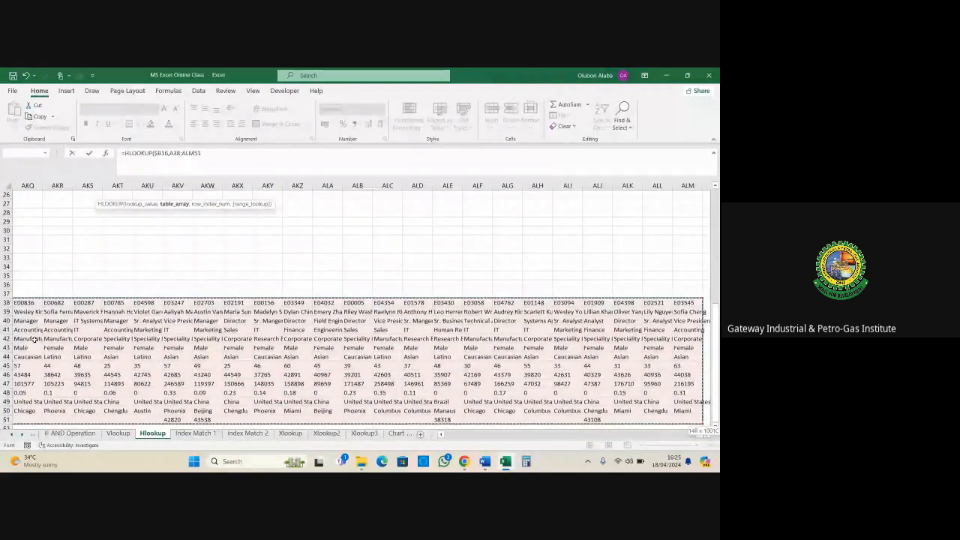
pyautogui.press('F4')
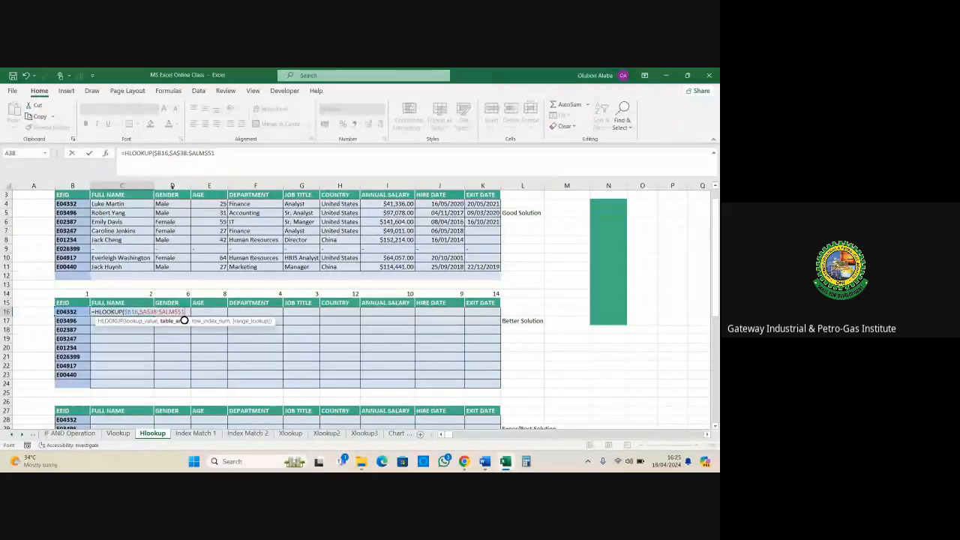
pyautogui.click(223, 157)
pyautogui.write(',')
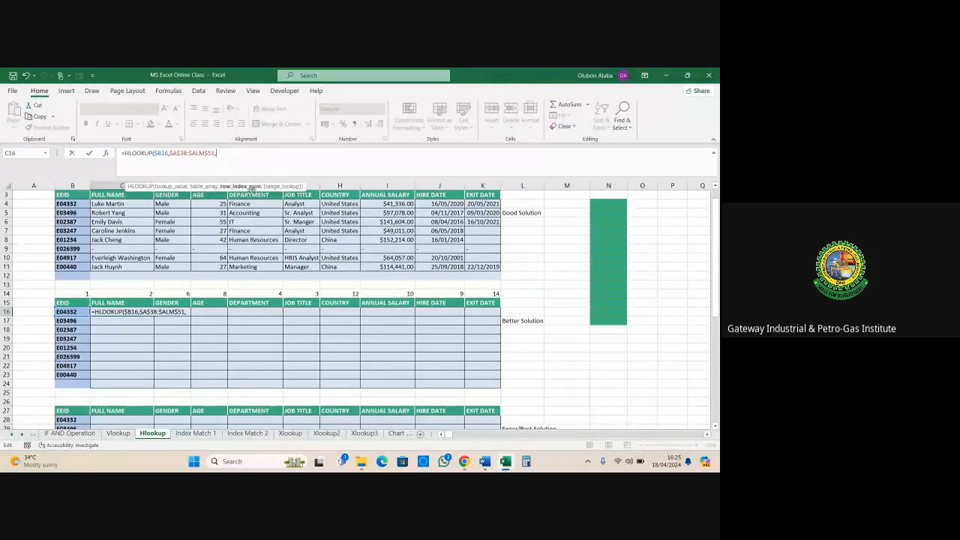
# Step: Complete the C16 HLOOKUP formula with C14 as the row index and 0 for an exact match
pyautogui.click(131, 294)
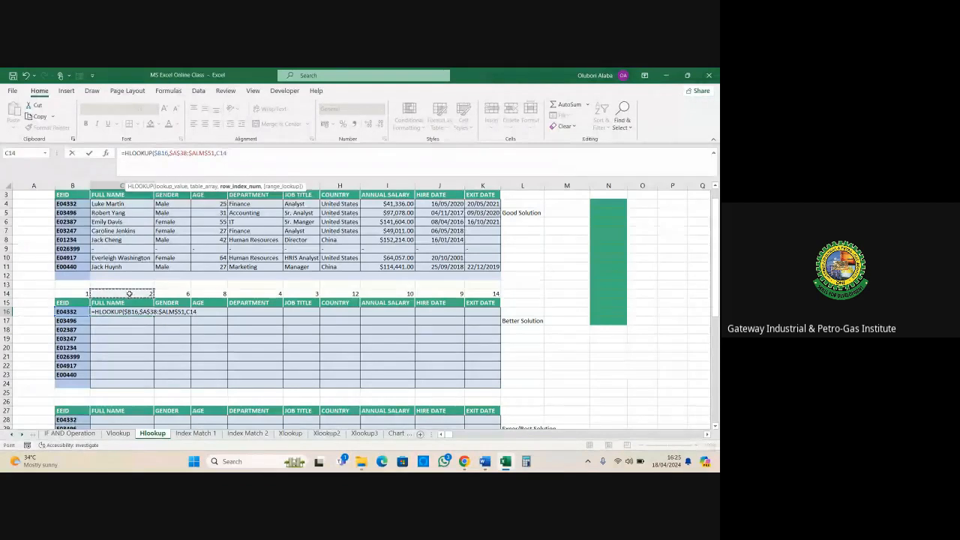
pyautogui.write(',')
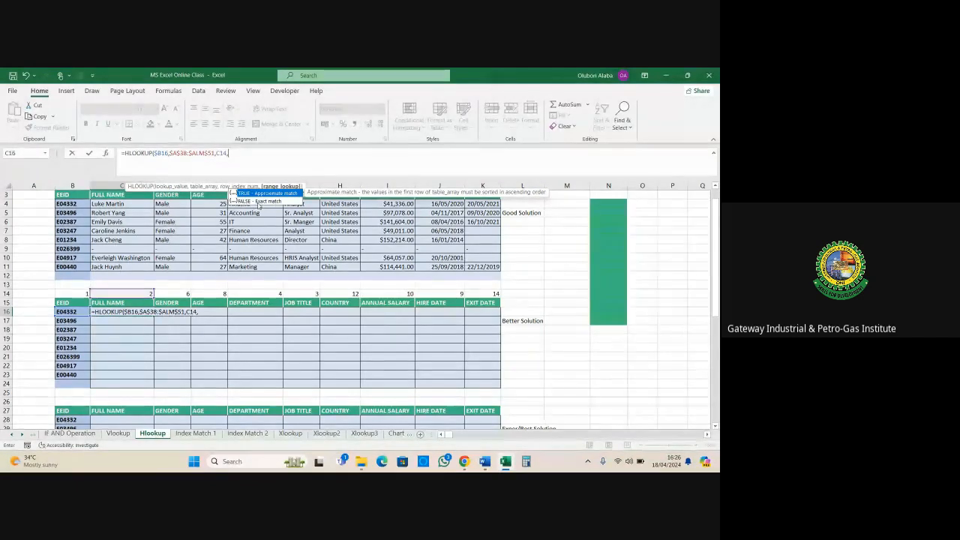
pyautogui.write('0')
pyautogui.hotkey('ctrl', 'Return')
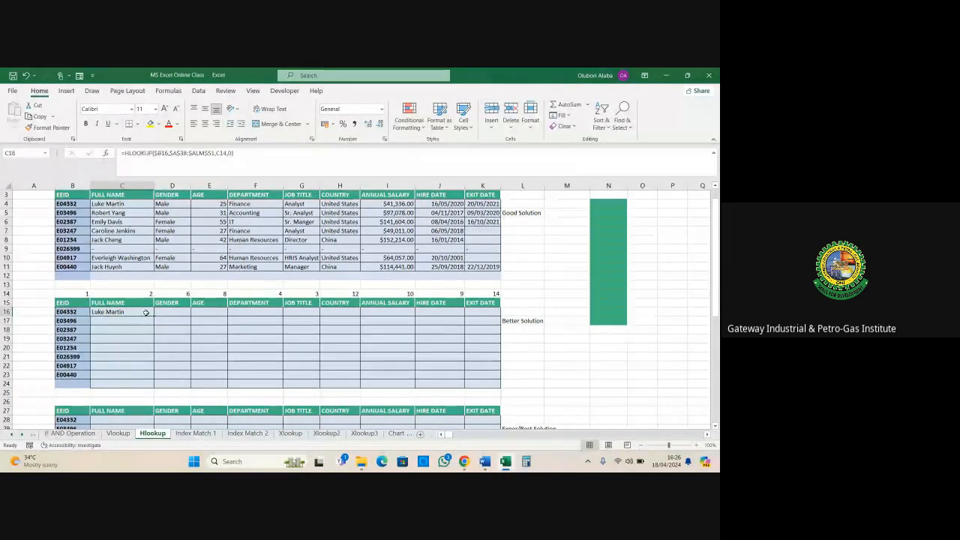
# Step: Try to fill the HLOOKUP formula from C16 across and down the Better Solution table to K24
pyautogui.moveTo(154, 316); pyautogui.dragTo(497, 384)
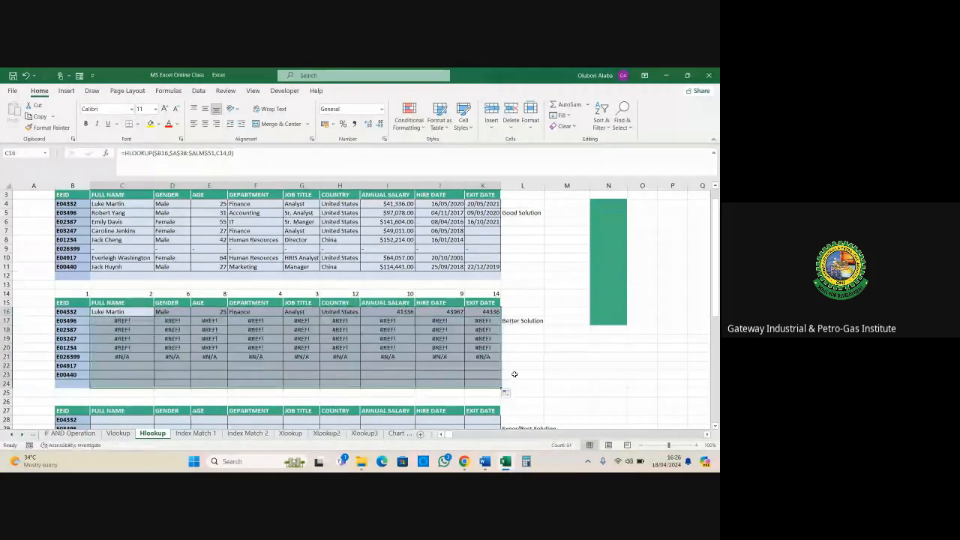
pyautogui.scroll(-1, 520, 354)
pyautogui.scroll(-2, 521, 354)
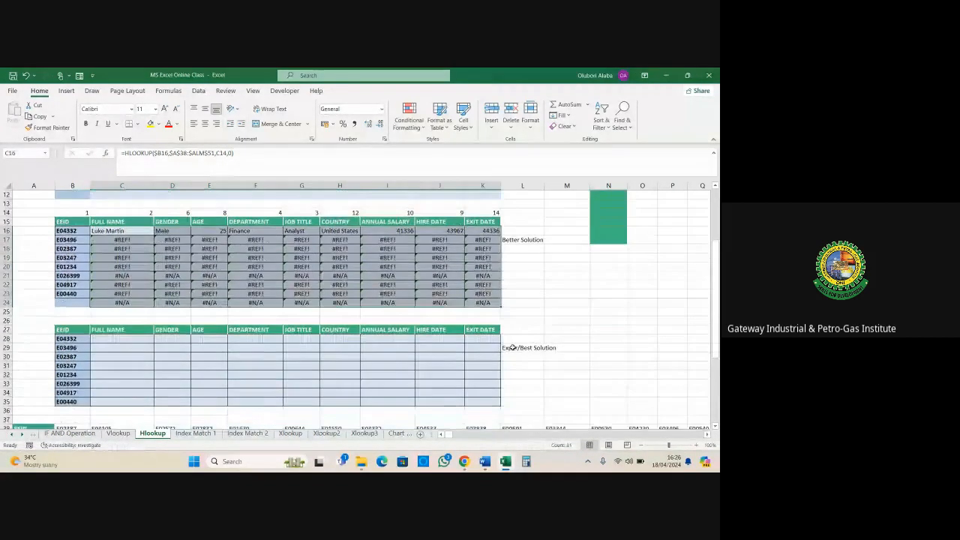
# Step: Examine the filled formulas in rows 17 to 24 of the Better Solution table and compare them with row 16
pyautogui.click(158, 258)
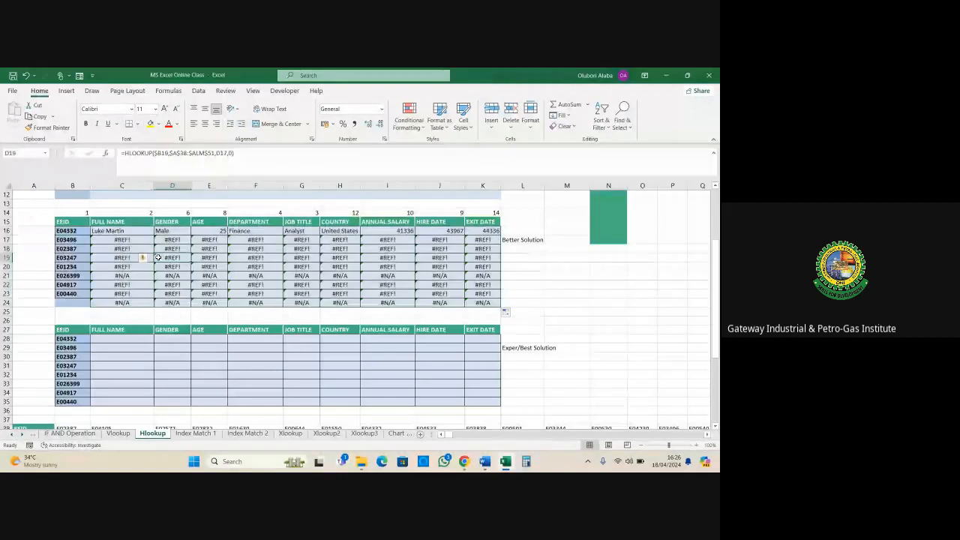
pyautogui.moveTo(121, 240); pyautogui.dragTo(483, 303)
pyautogui.click(396, 278)
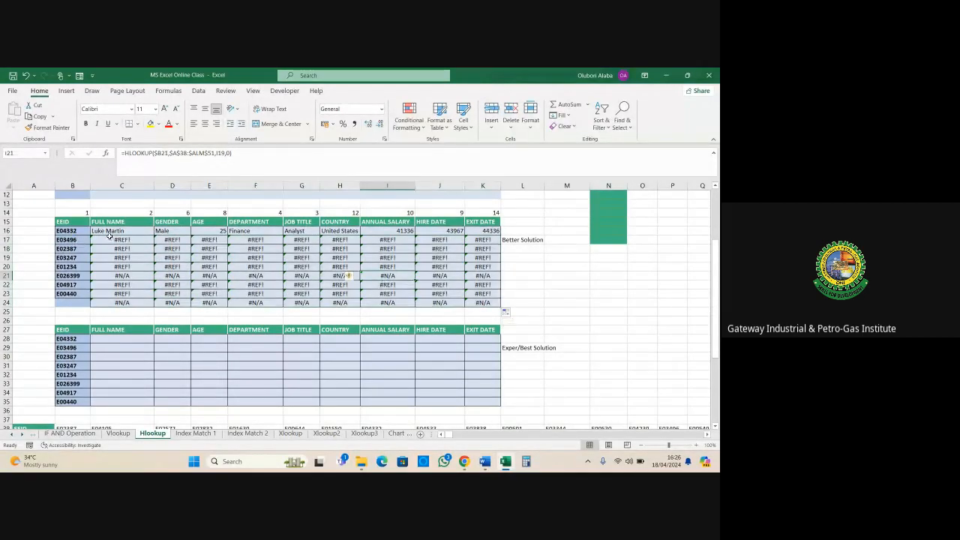
pyautogui.moveTo(109, 232); pyautogui.dragTo(481, 231)
pyautogui.click(448, 260)
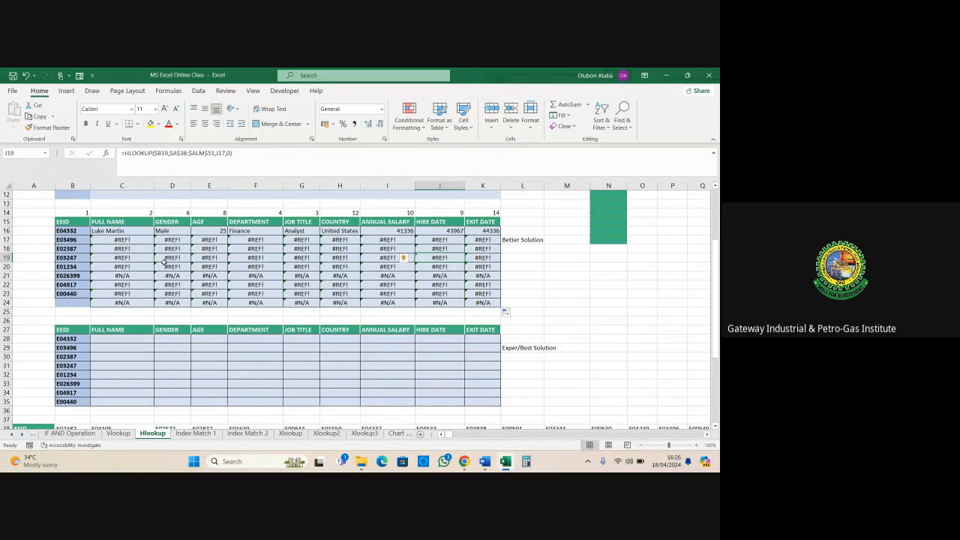
pyautogui.scroll(2, 159, 272)
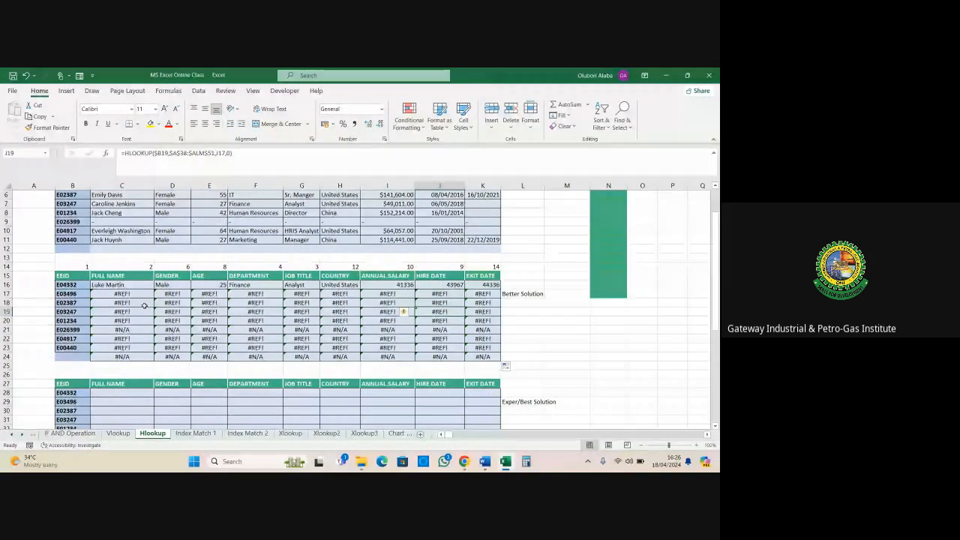
pyautogui.scroll(-1, 144, 305)
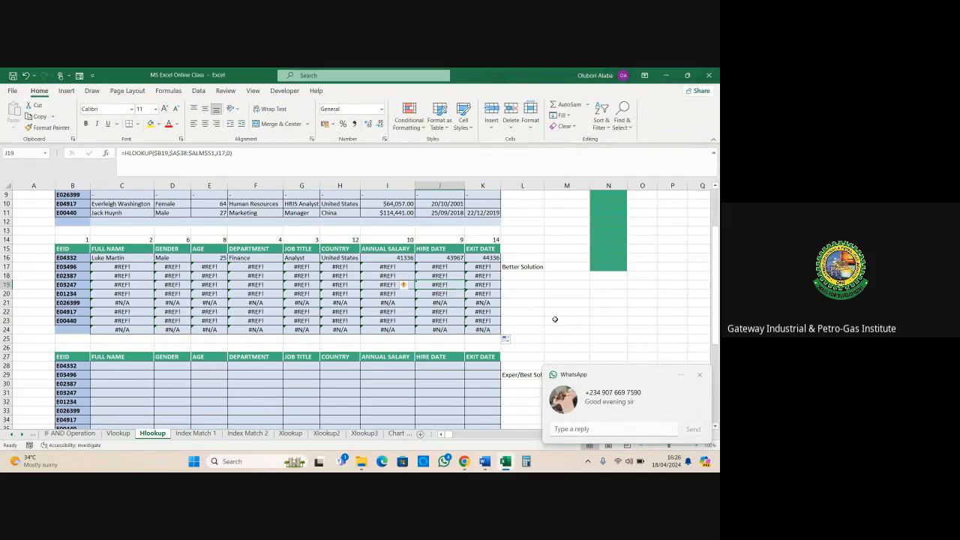
# Step: Dismiss the WhatsApp notifications covering the worksheet and return to cell C16
pyautogui.click(700, 375)
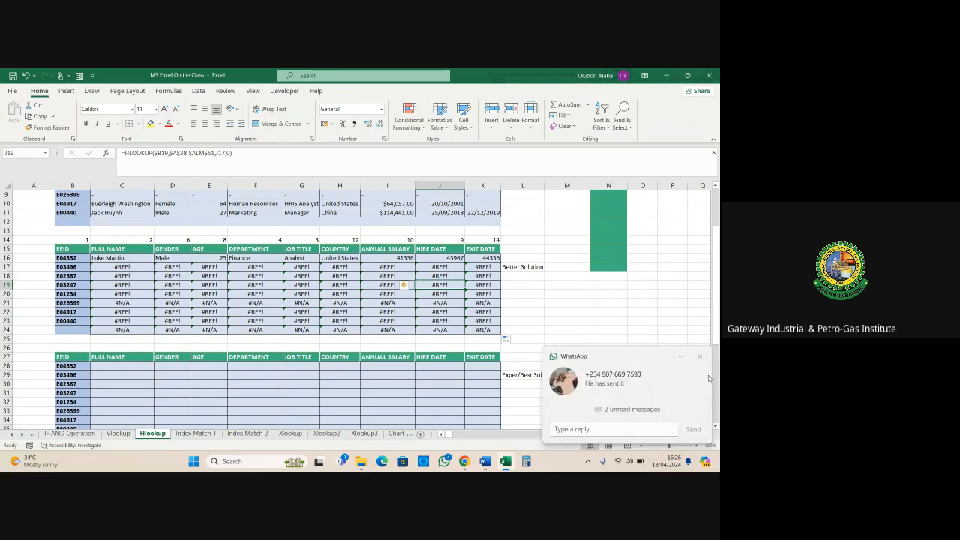
pyautogui.click(700, 356)
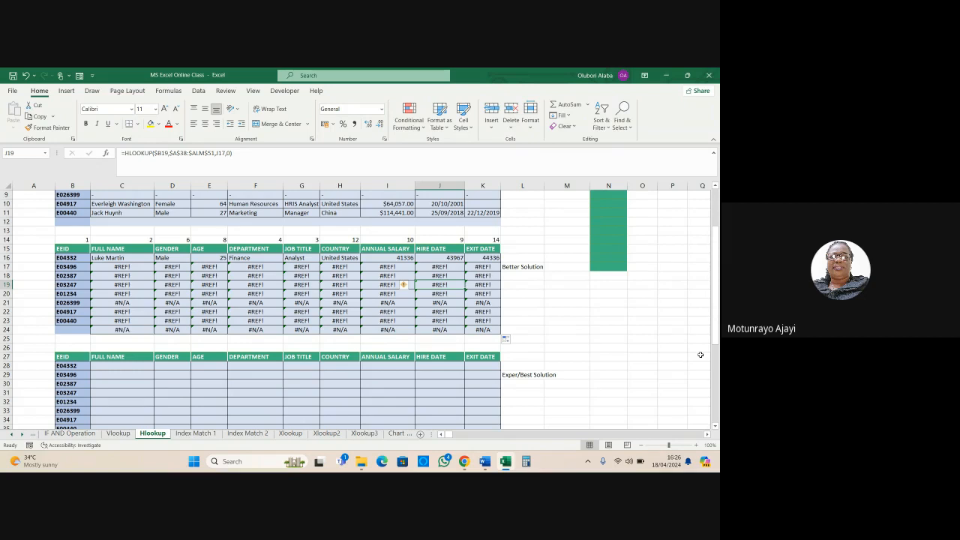
pyautogui.click(700, 357)
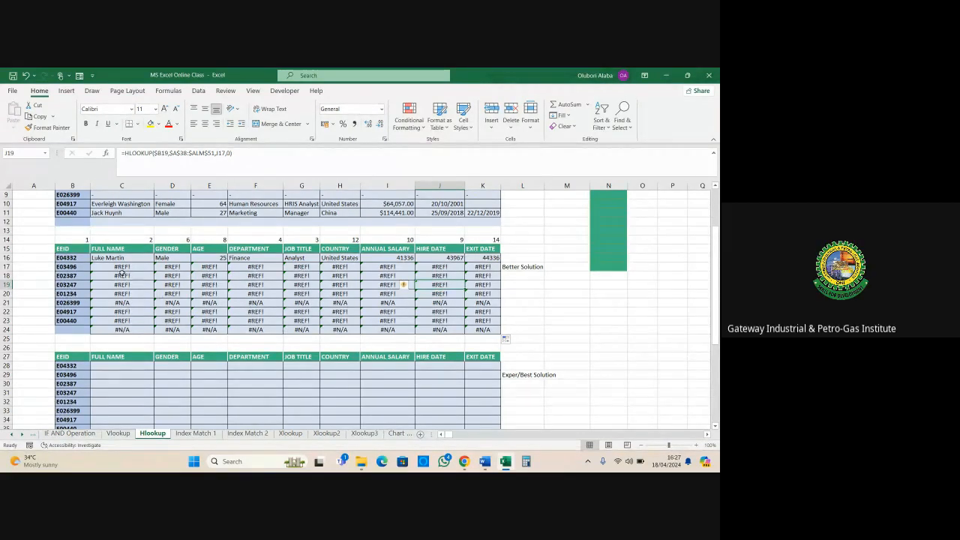
pyautogui.click(122, 258)
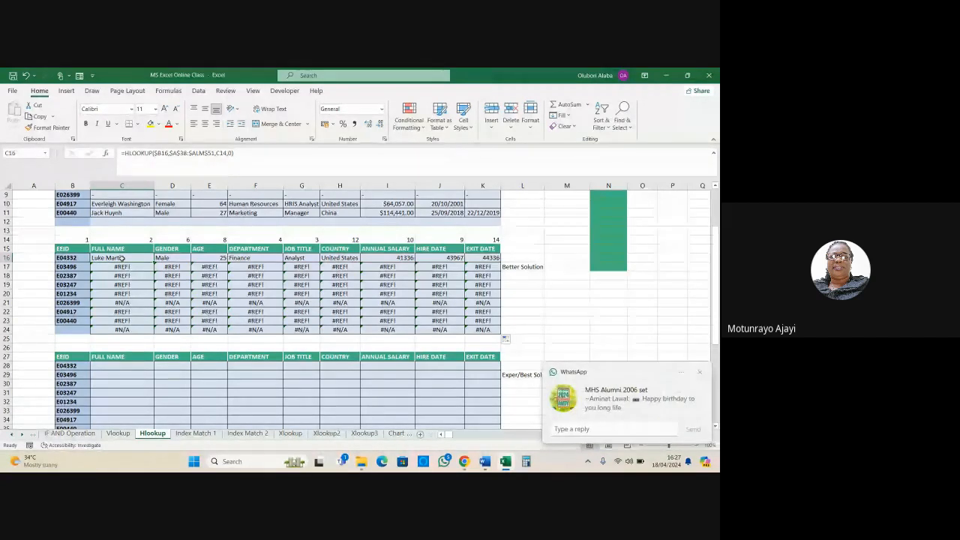
pyautogui.click(700, 372)
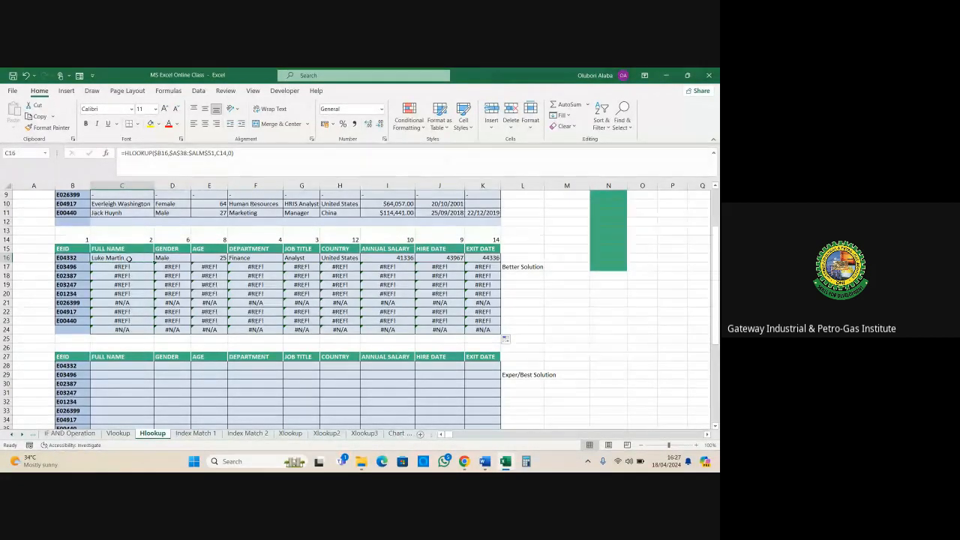
# Step: Check the filled range C17:K24 against the row index numbers in row 14
pyautogui.moveTo(111, 267); pyautogui.dragTo(482, 327)
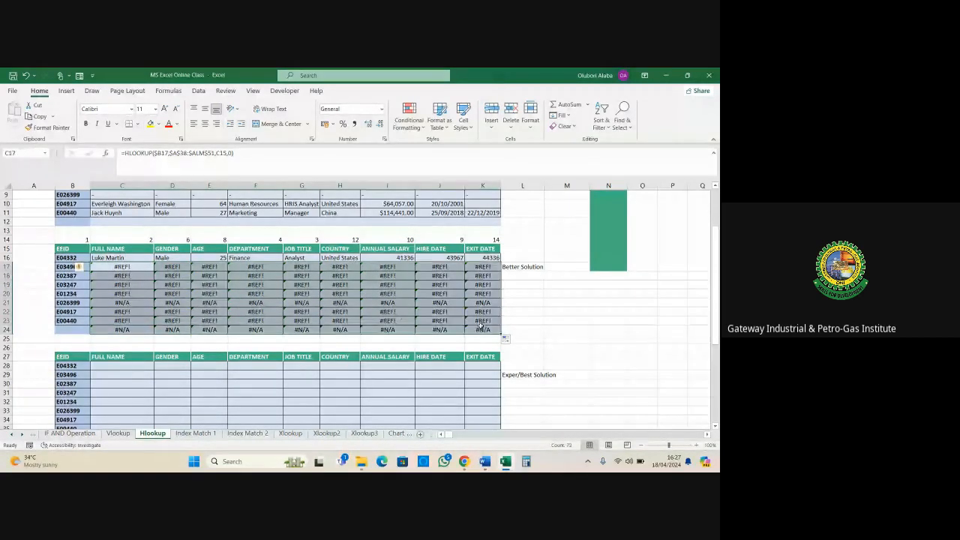
pyautogui.moveTo(81, 239); pyautogui.dragTo(484, 238)
pyautogui.click(293, 303)
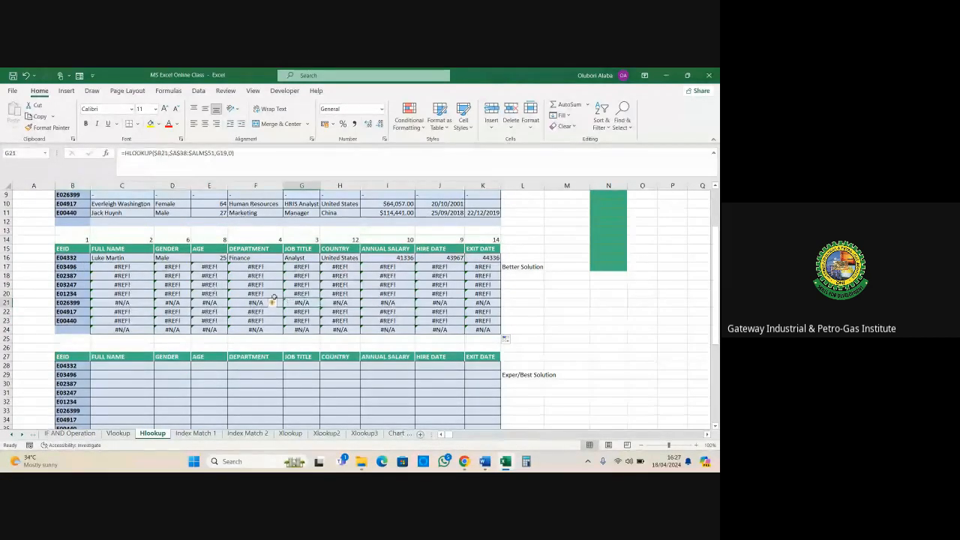
# Step: Lock the row of the C16 formula's row index reference as C$14 and refill the formula through K24
pyautogui.click(120, 258)
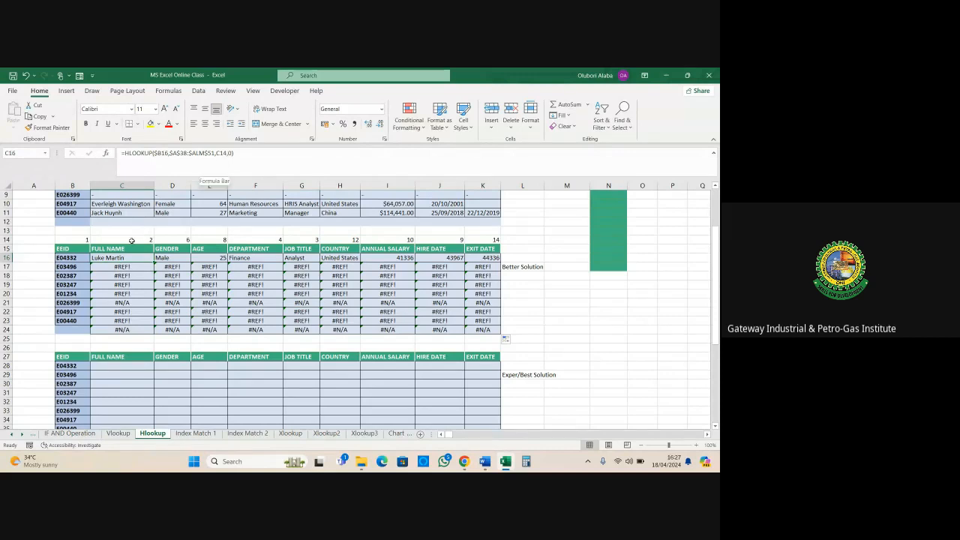
pyautogui.click(219, 153)
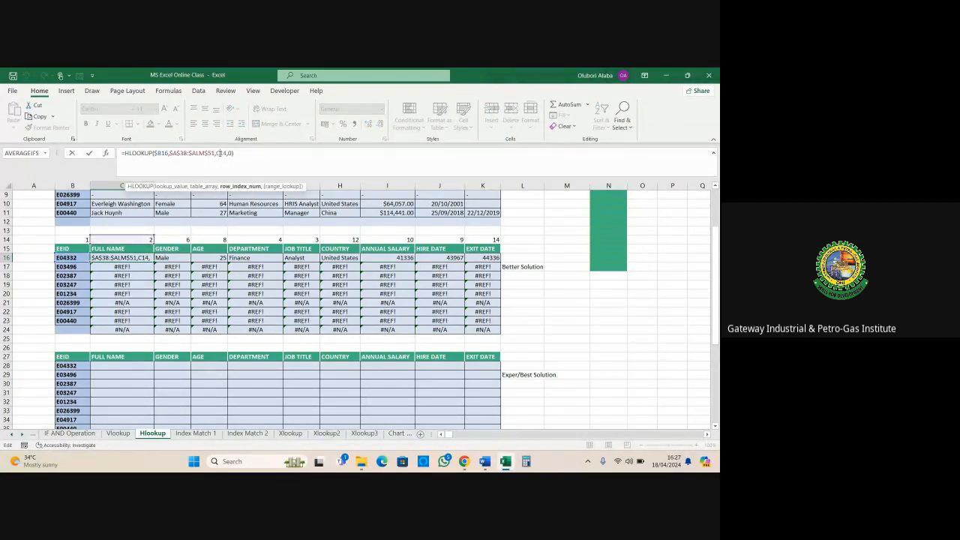
pyautogui.write('$')
pyautogui.hotkey('ctrl', 'Return')
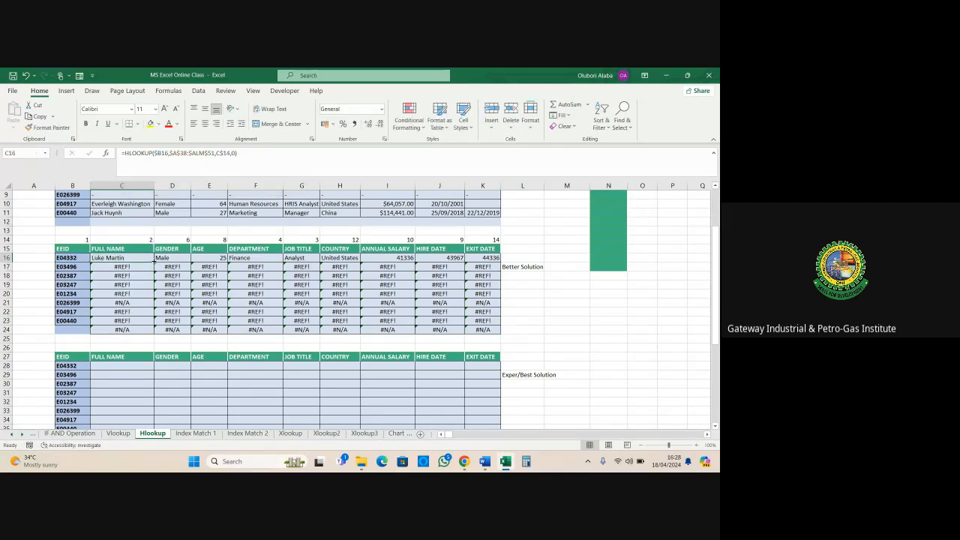
pyautogui.moveTo(154, 261); pyautogui.dragTo(504, 334)
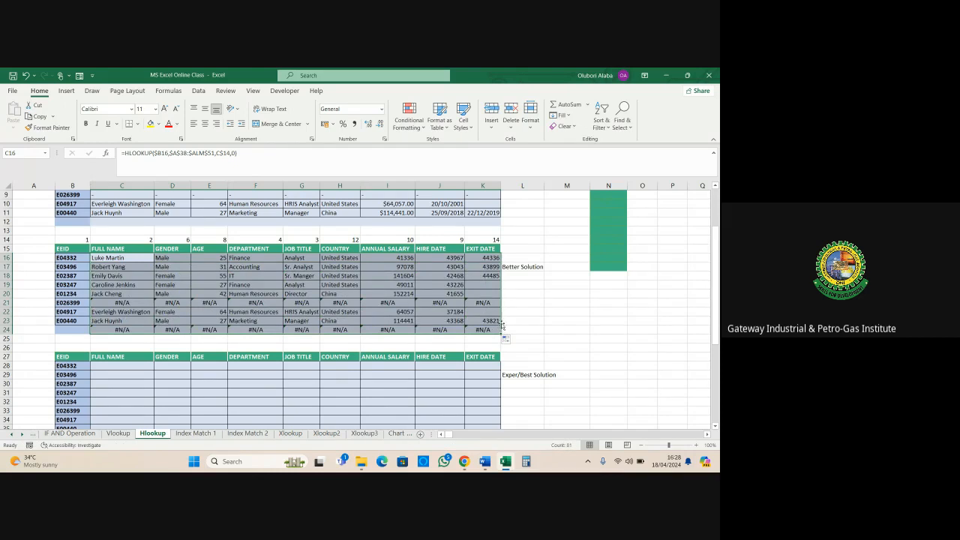
# Step: Wrap the C16 HLOOKUP formula in IFERROR with "-" as the value returned on an error
pyautogui.click(107, 257)
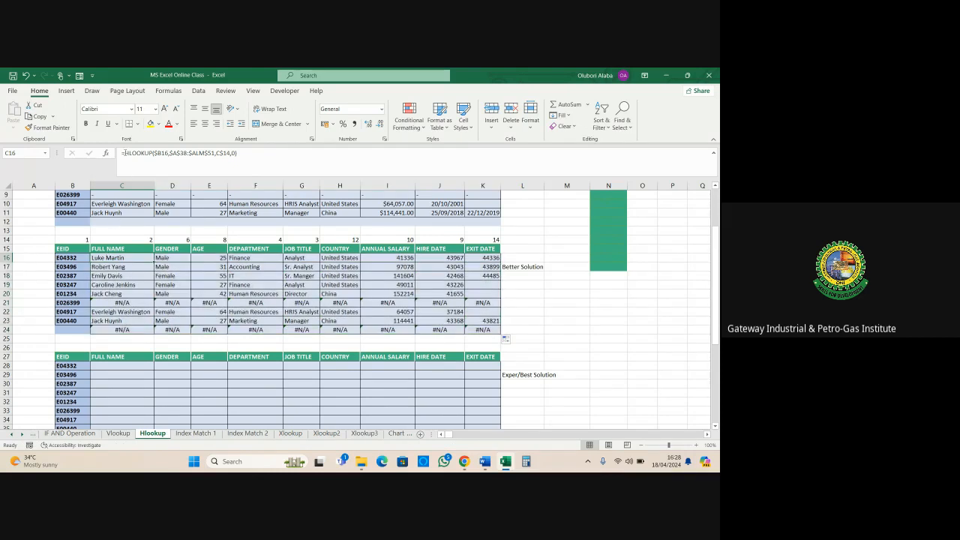
pyautogui.press('F2')
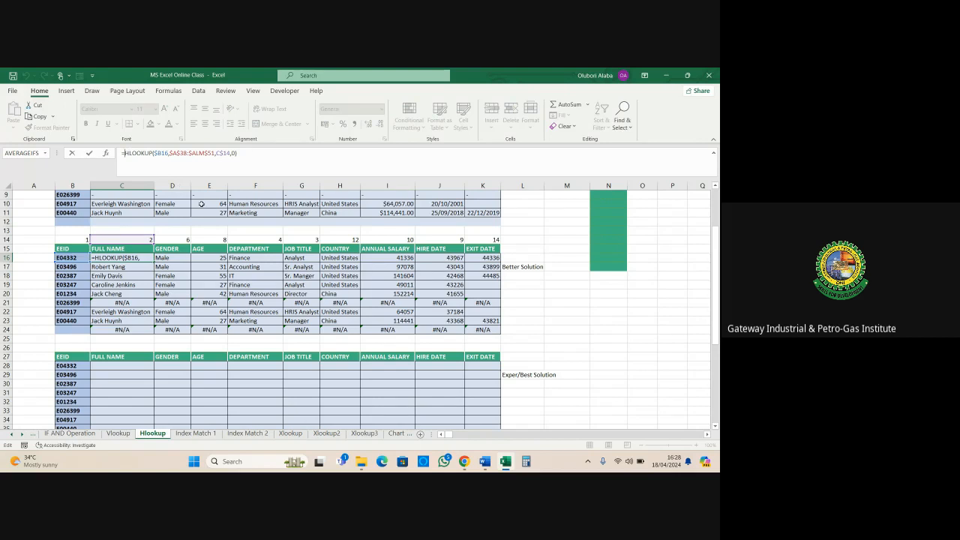
pyautogui.write('if')
pyautogui.write('ERROR(')
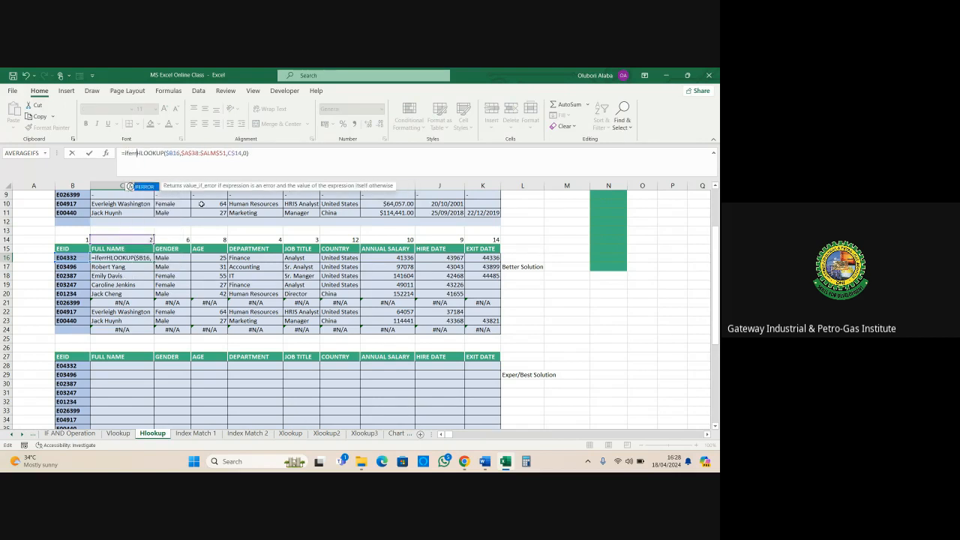
pyautogui.press('Tab')
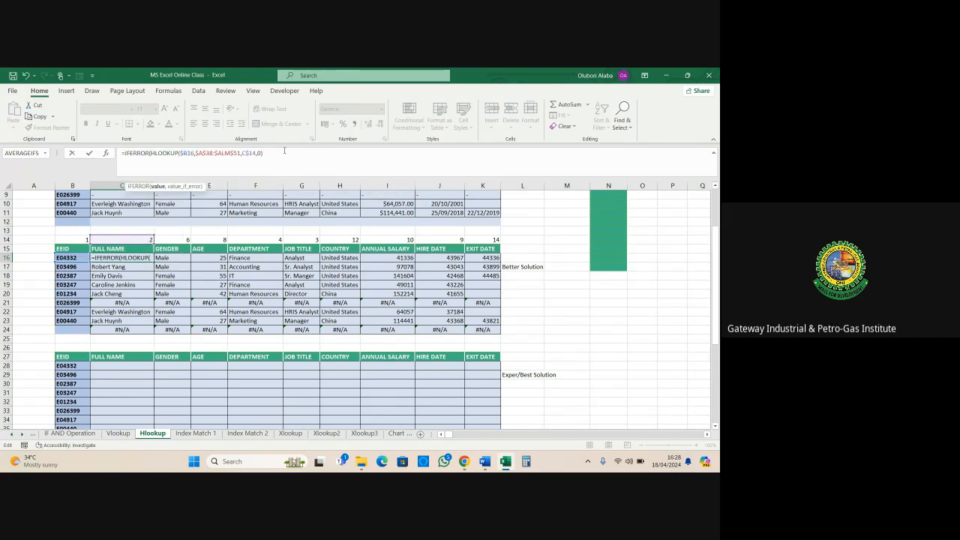
pyautogui.click(284, 151)
pyautogui.write(',')
pyautogui.write(')')
pyautogui.press('Return')
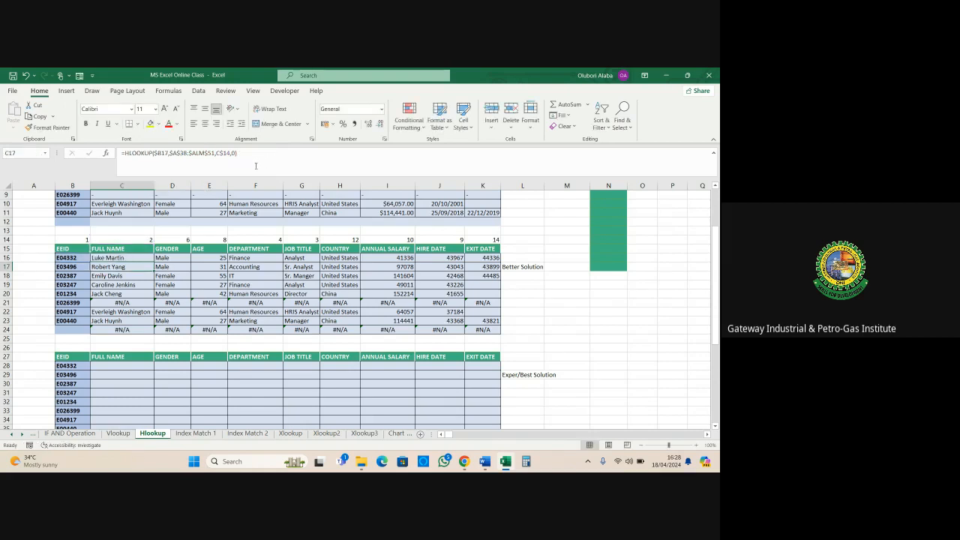
# Step: Fill the IFERROR formula from C16 across and down the Better Solution table to K24
pyautogui.click(127, 257)
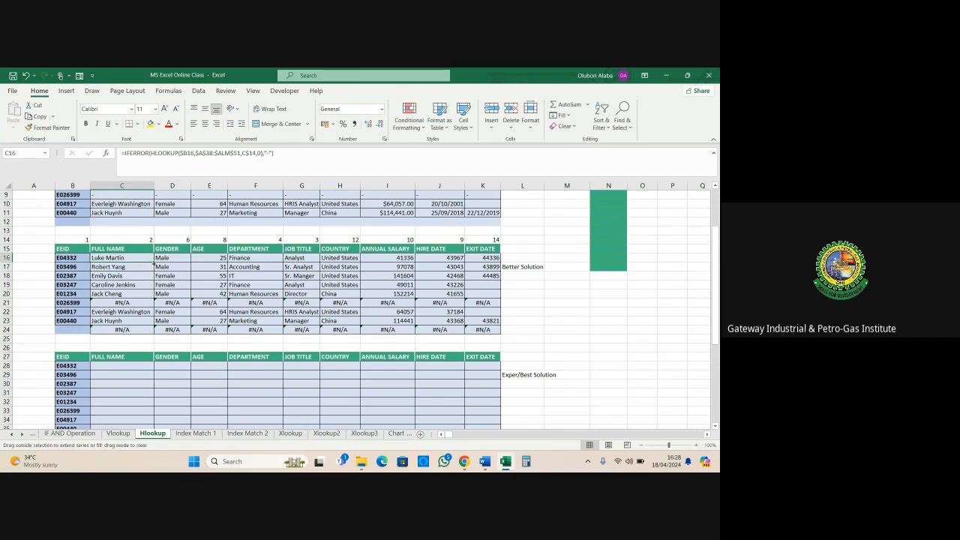
pyautogui.moveTo(154, 262)
pyautogui.mouseDown()
pyautogui.moveTo(510, 262)
pyautogui.moveTo(503, 330)
pyautogui.mouseUp()
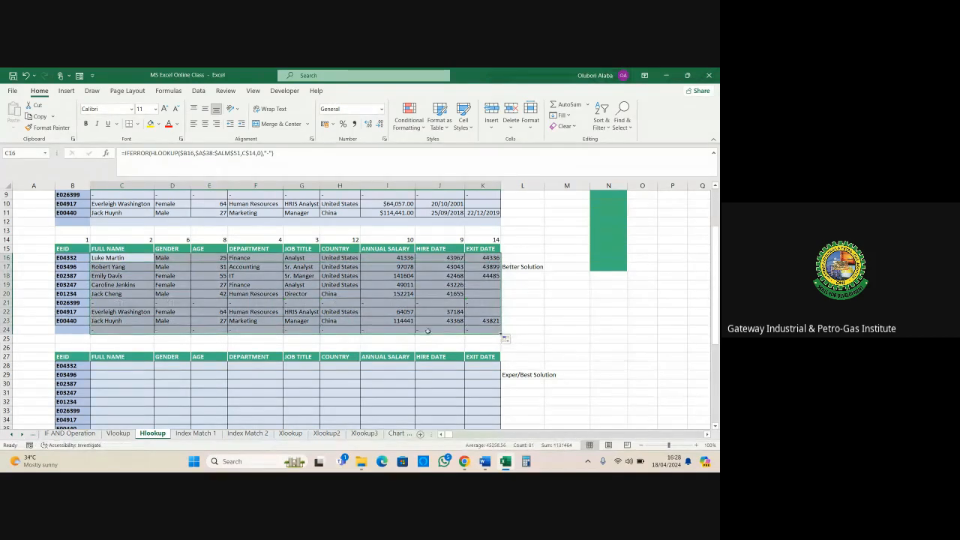
pyautogui.click(389, 258)
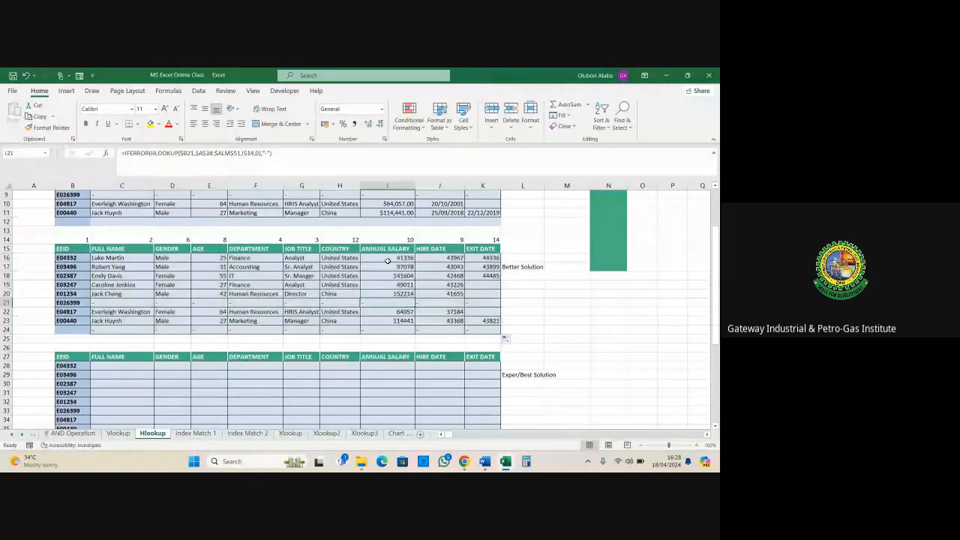
# Step: Copy the currency format of I11 onto I16:I23 and the date format of J11 onto J16:K24
pyautogui.click(384, 213)
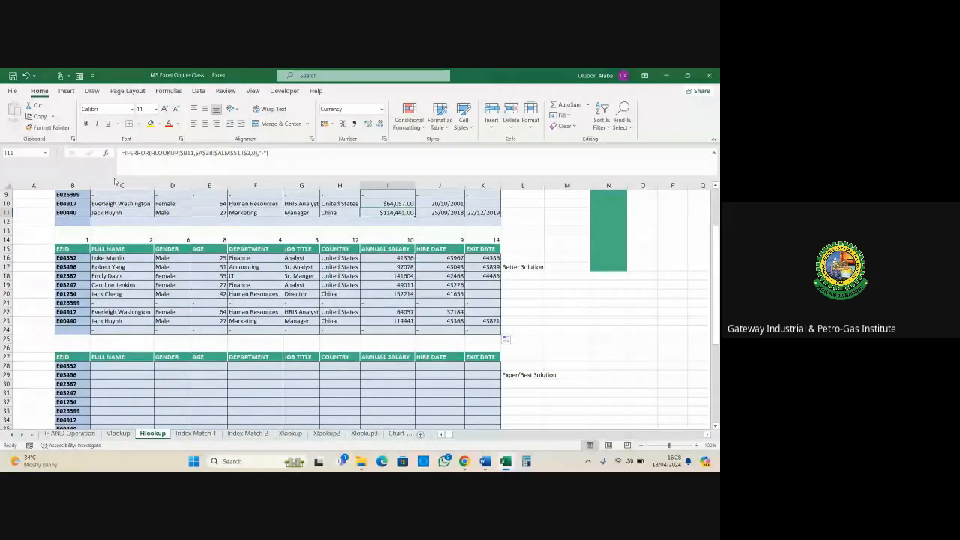
pyautogui.click(52, 129)
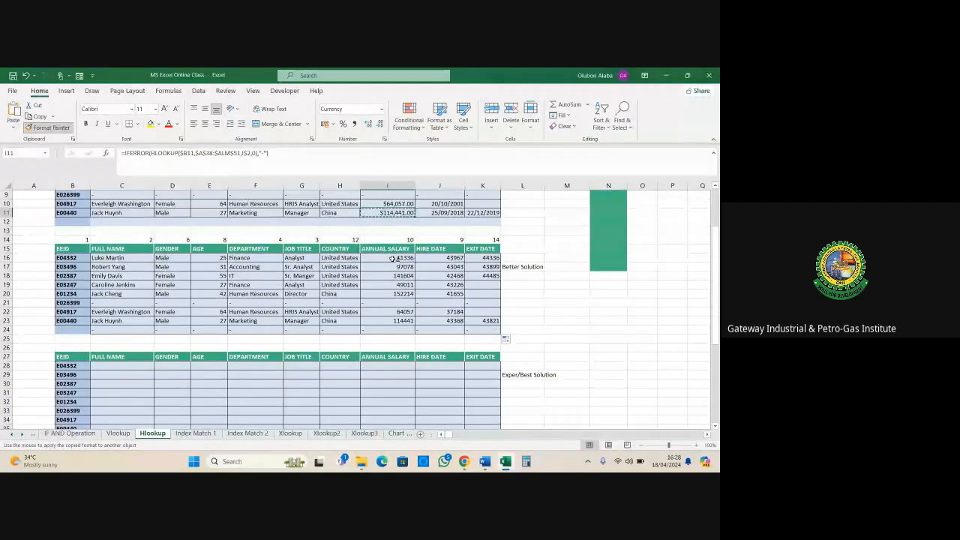
pyautogui.moveTo(388, 258); pyautogui.dragTo(406, 323)
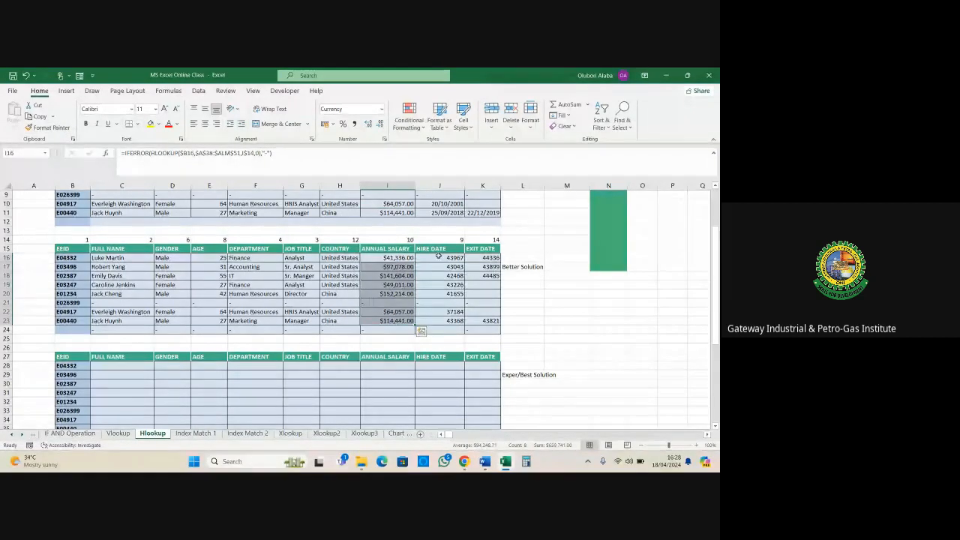
pyautogui.click(438, 215)
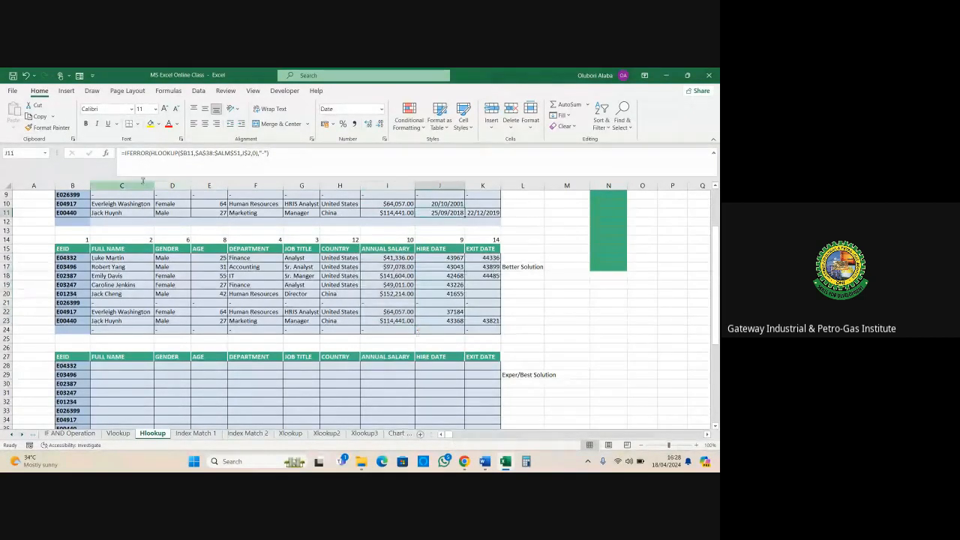
pyautogui.click(48, 128)
pyautogui.moveTo(441, 258); pyautogui.dragTo(488, 327)
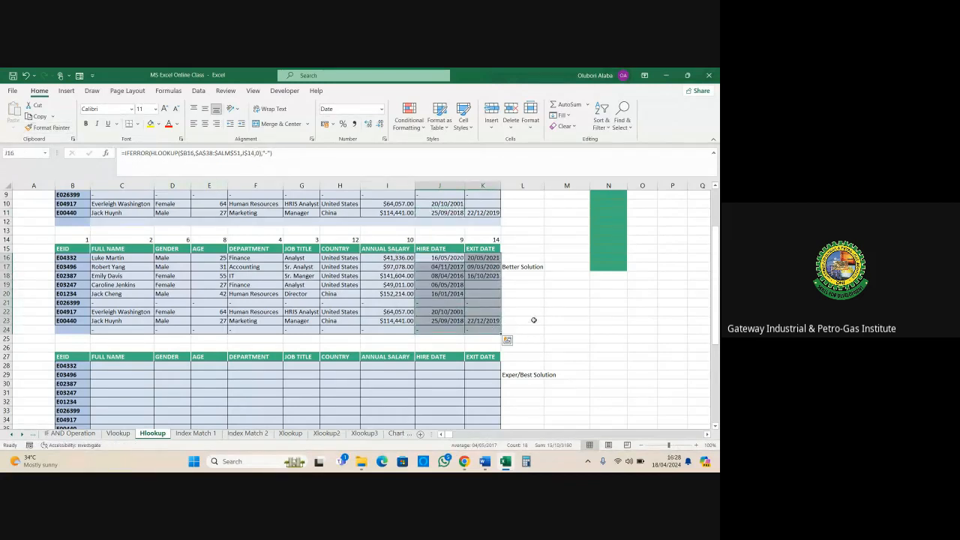
pyautogui.click(547, 312)
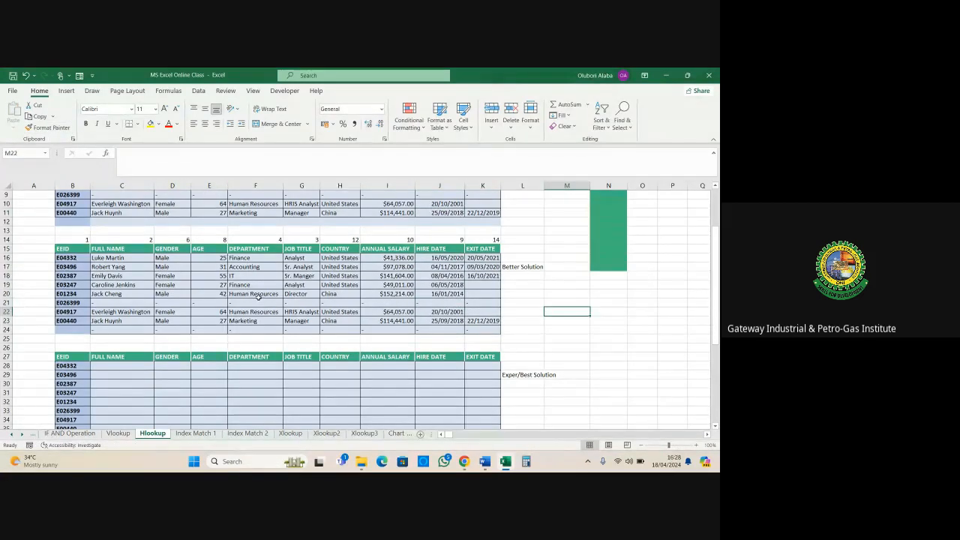
# Step: Compare the Good Solution and Better Solution tables, examining the C16 formula and the empty Exper/Best Solution table below
pyautogui.scroll(1, 122, 267)
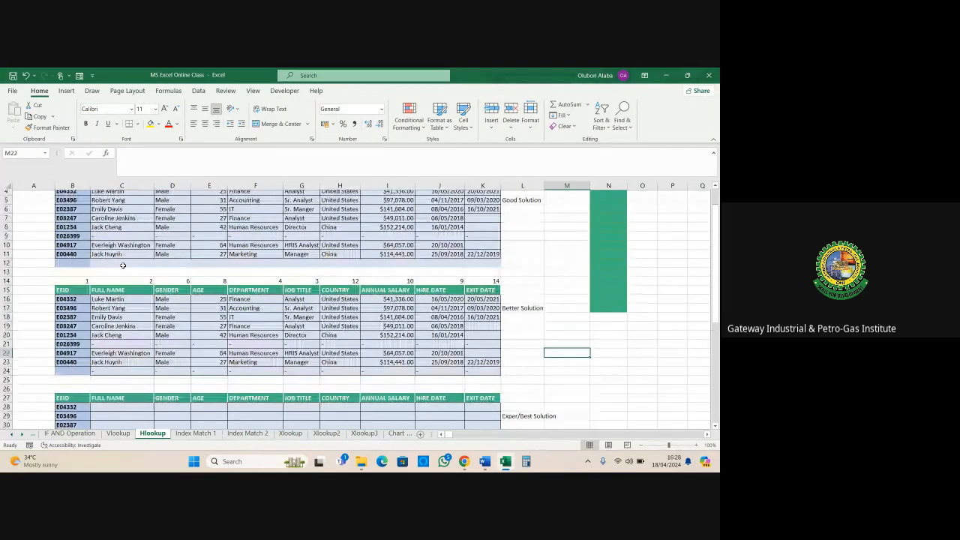
pyautogui.scroll(1, 123, 267)
pyautogui.scroll(1, 122, 266)
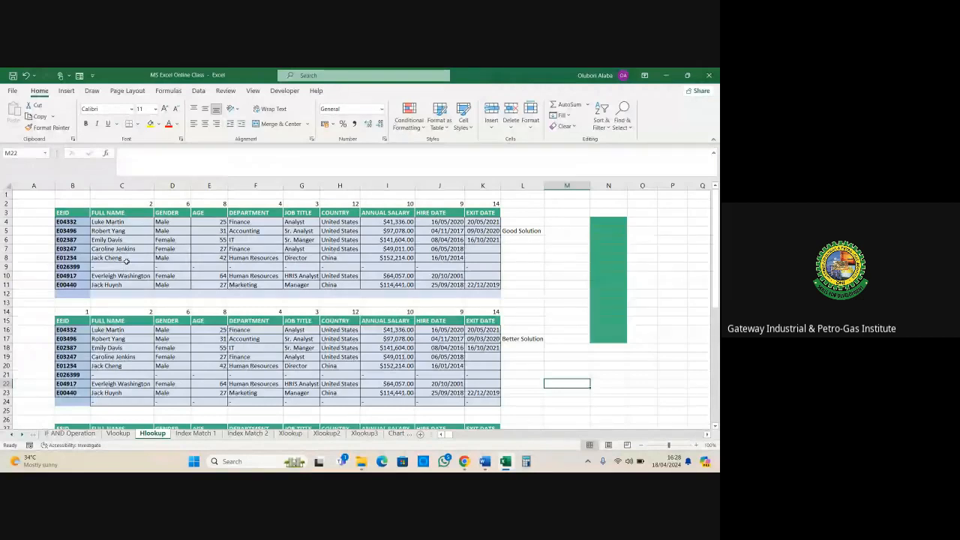
pyautogui.scroll(-1, 124, 261)
pyautogui.scroll(-1, 126, 261)
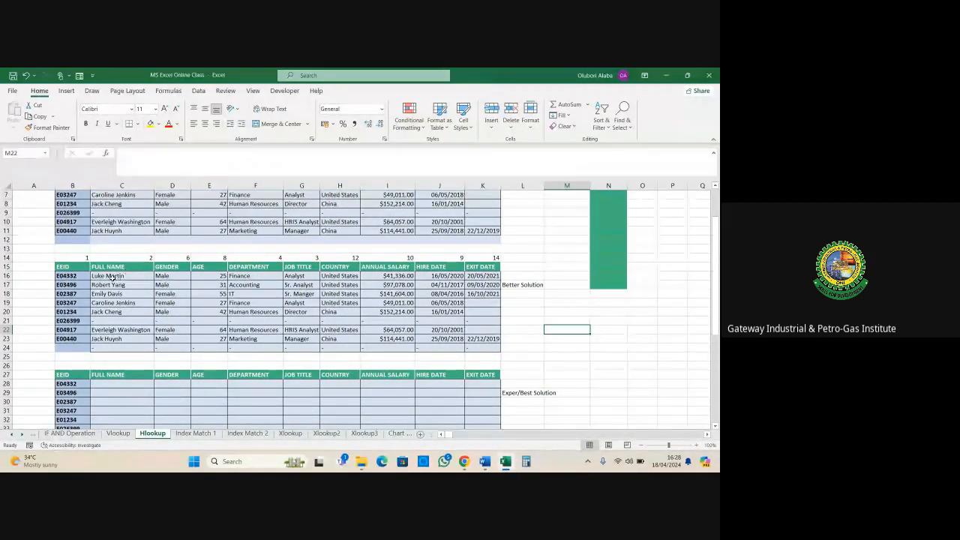
pyautogui.click(117, 276)
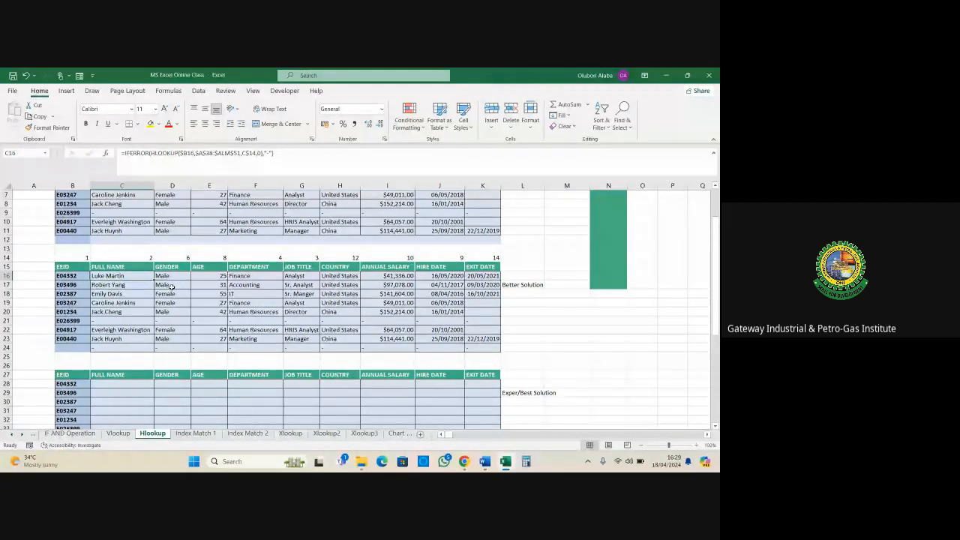
pyautogui.scroll(2, 194, 296)
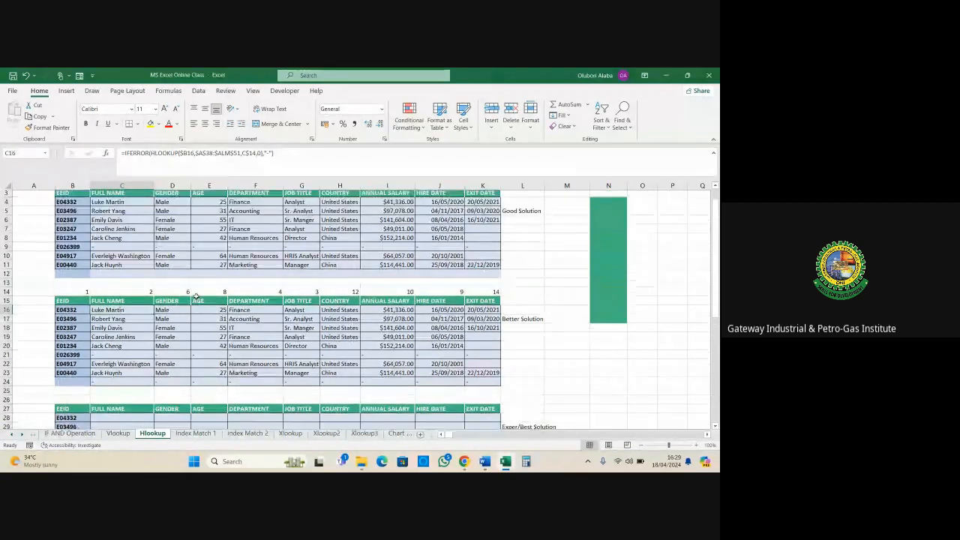
pyautogui.scroll(-2, 196, 297)
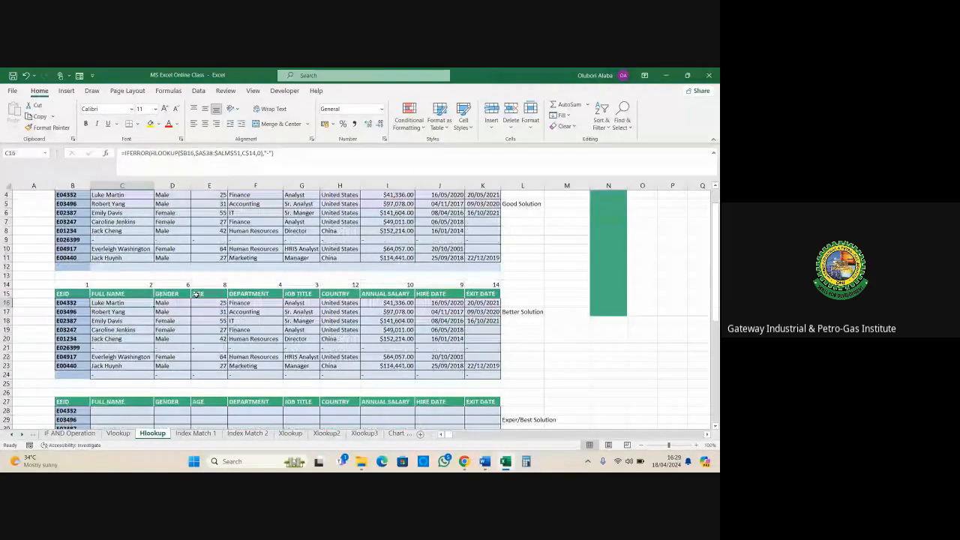
pyautogui.scroll(-4, 196, 294)
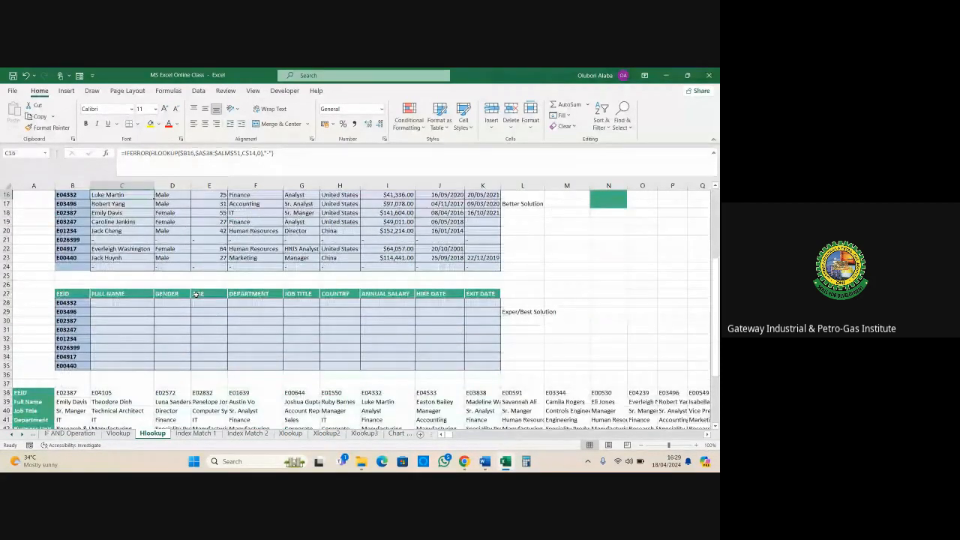
pyautogui.scroll(-1, 195, 295)
pyautogui.scroll(3, 246, 289)
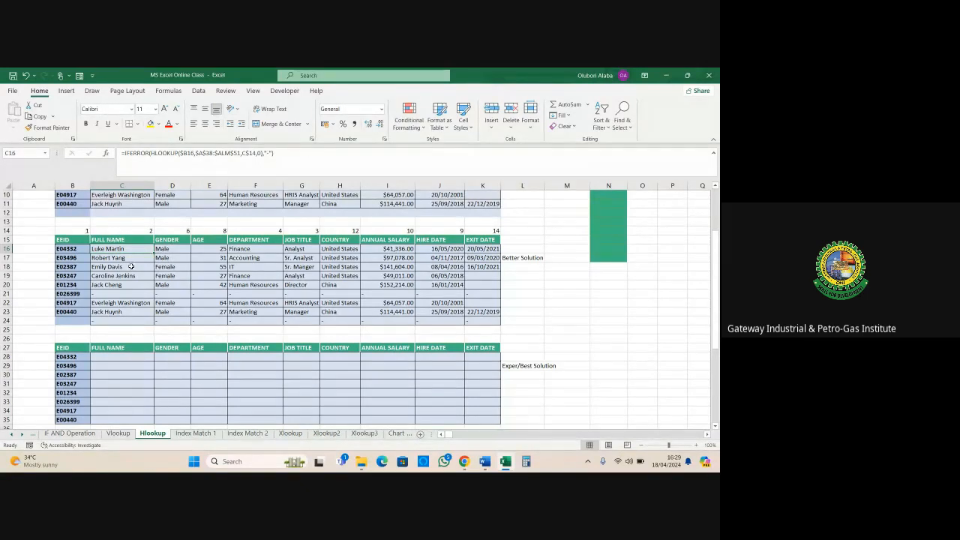
pyautogui.scroll(-2, 183, 270)
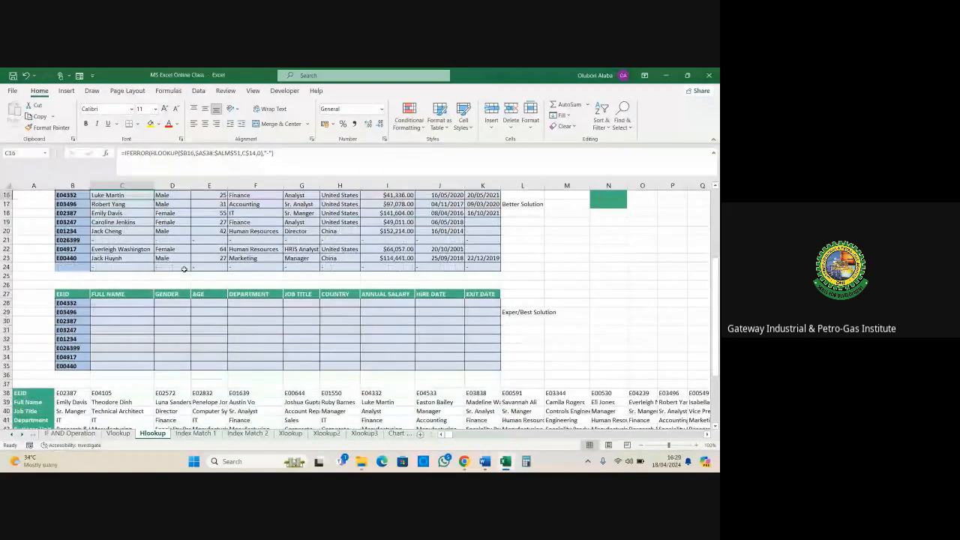
pyautogui.scroll(3, 181, 286)
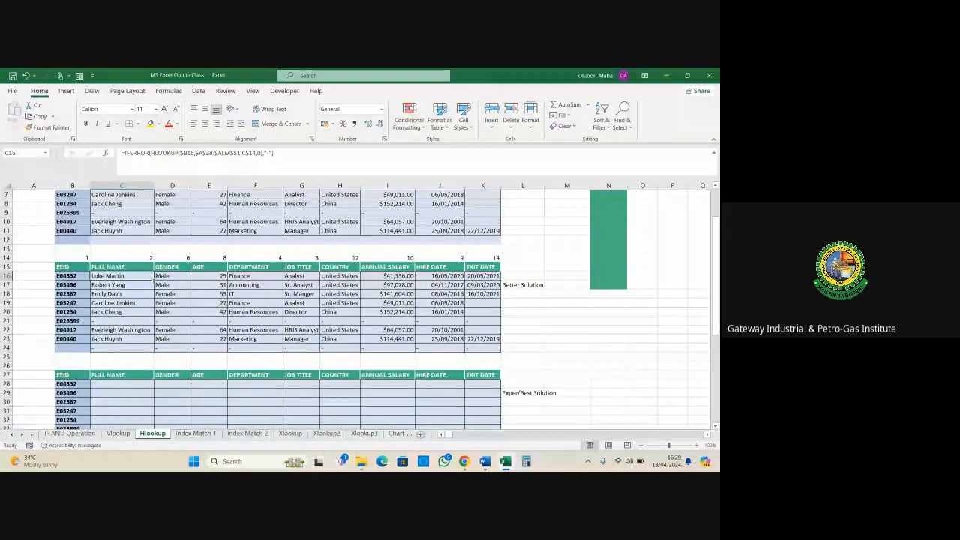
pyautogui.scroll(-2, 154, 276)
pyautogui.scroll(-1, 84, 233)
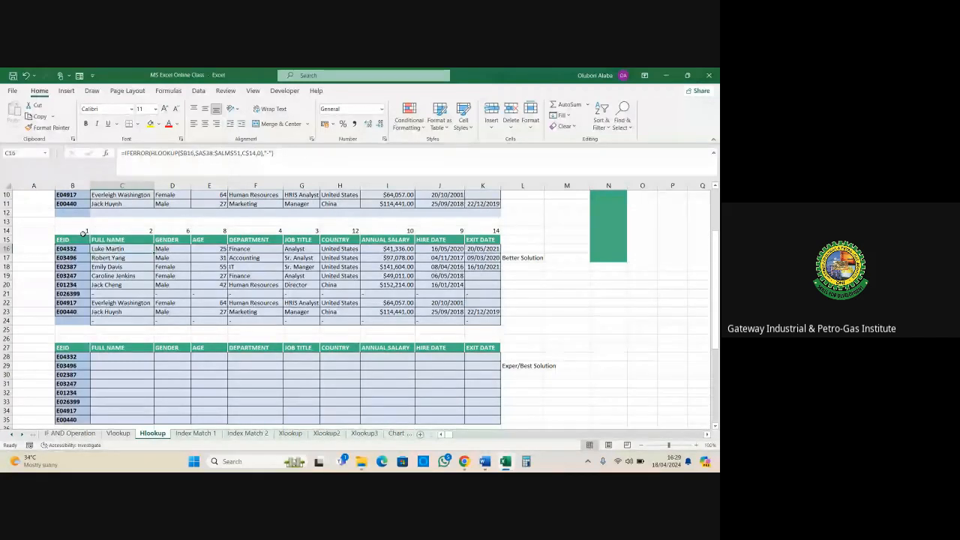
# Step: Copy the MATCH formula text from B14 unchanged into B26, above the EEID header of the Exper/Best Solution table
pyautogui.click(84, 233)
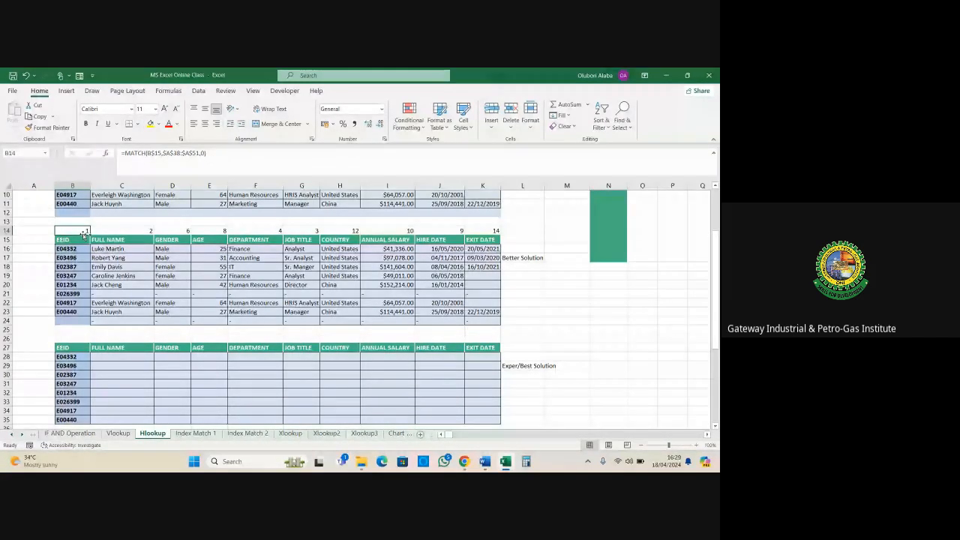
pyautogui.moveTo(207, 153); pyautogui.dragTo(96, 153)
pyautogui.hotkey('ctrl', 'c')
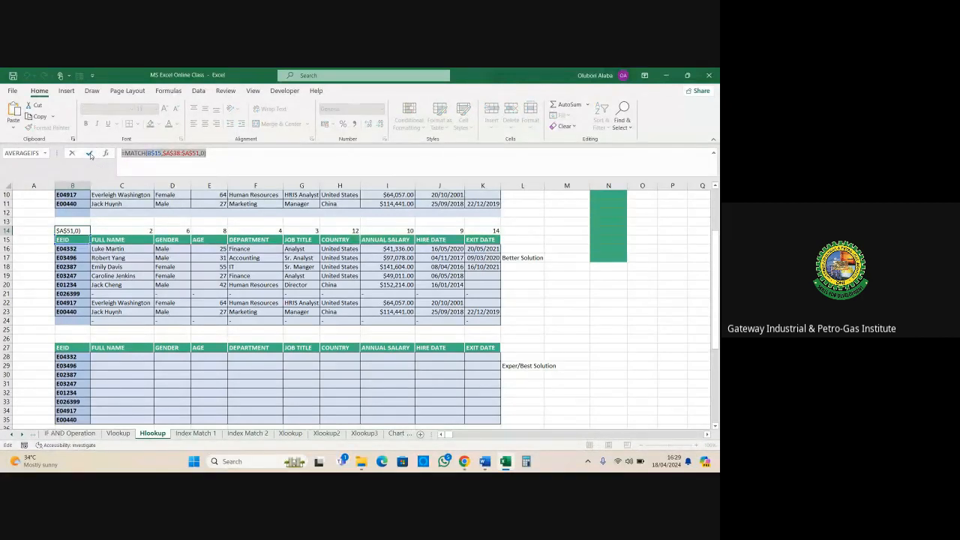
pyautogui.click(89, 154)
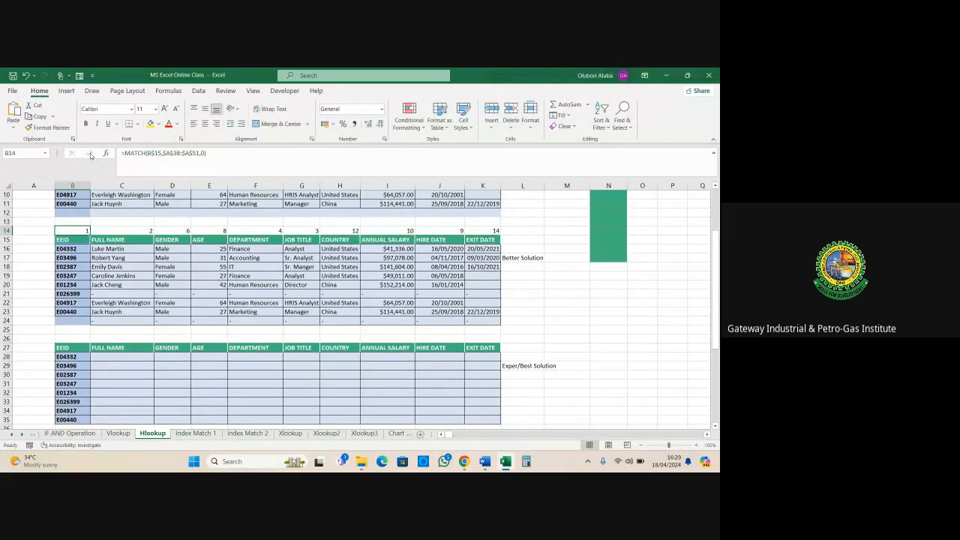
pyautogui.click(80, 339)
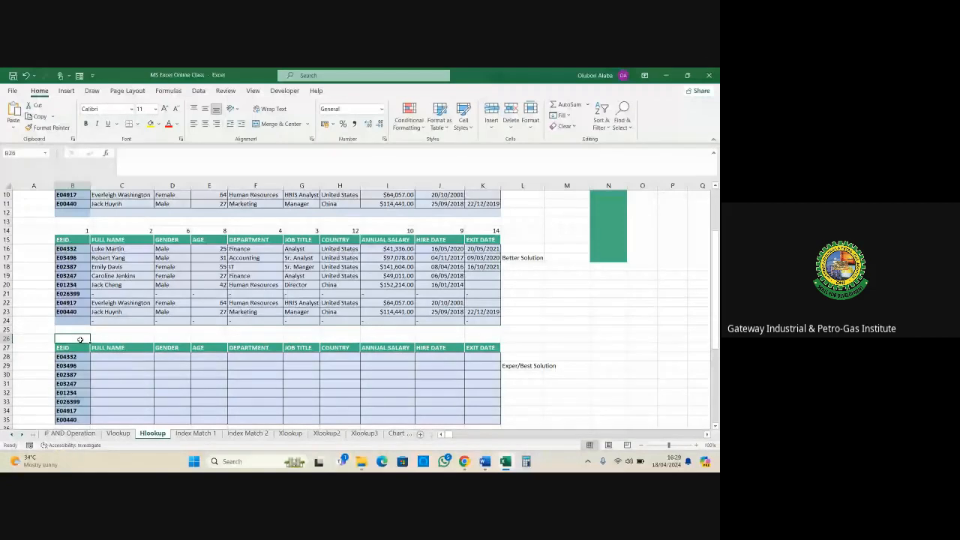
pyautogui.hotkey('ctrl', 'v')
# Step: Change the lookup value of the B26 MATCH formula to B$27 and fill the formula across to K26
pyautogui.scroll(-3, 85, 337)
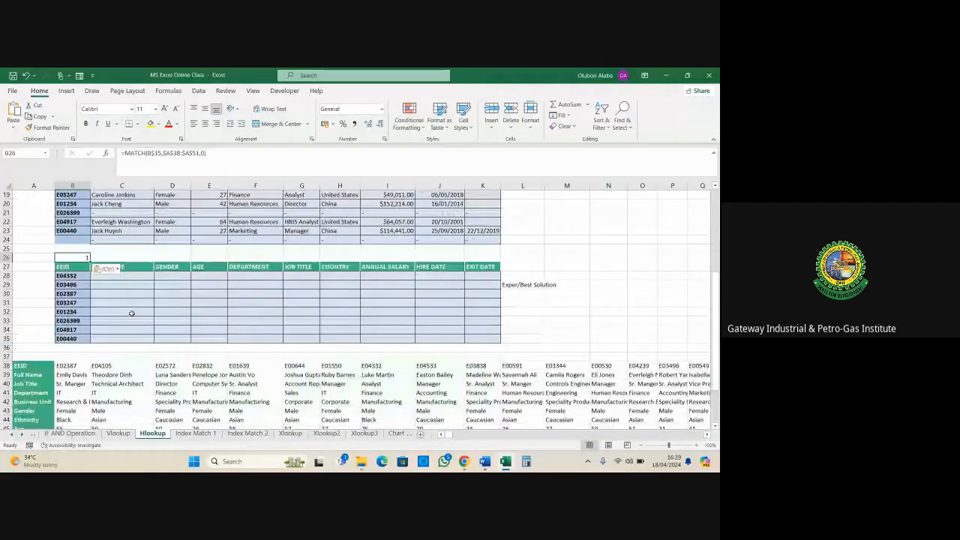
pyautogui.click(63, 267)
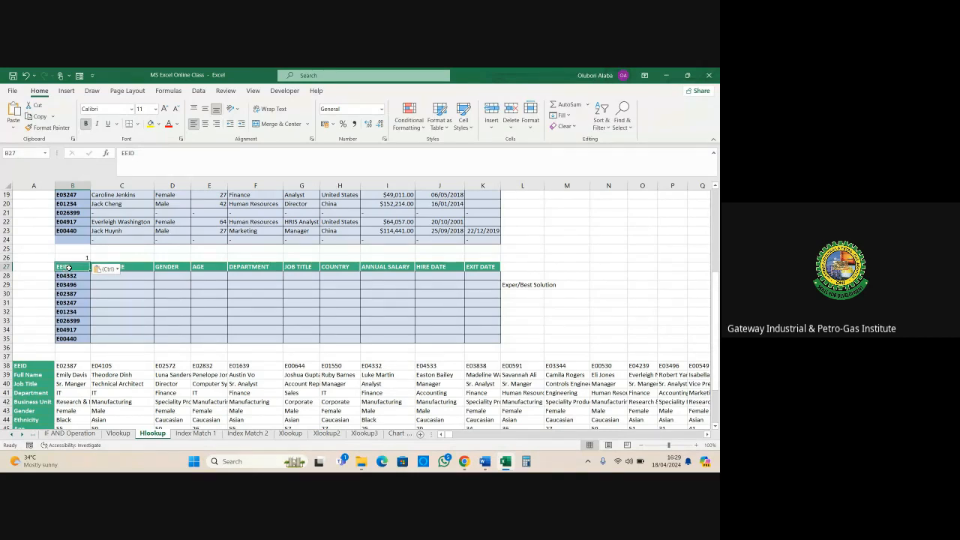
pyautogui.click(72, 258)
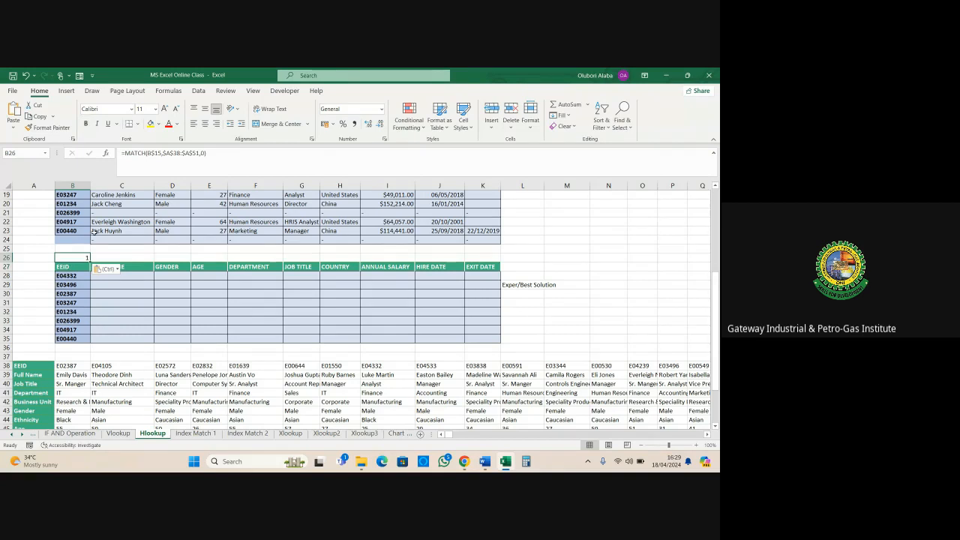
pyautogui.click(159, 153)
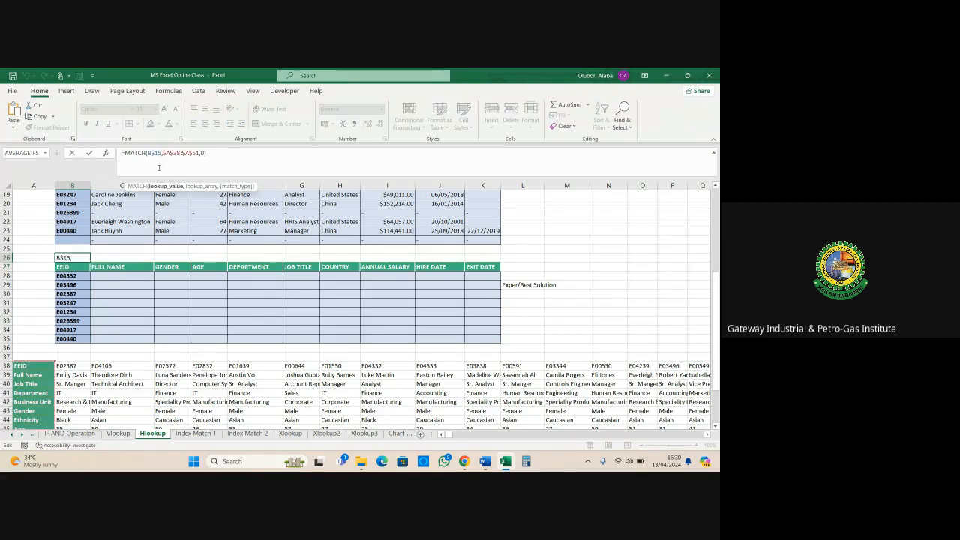
pyautogui.press('BackSpace')
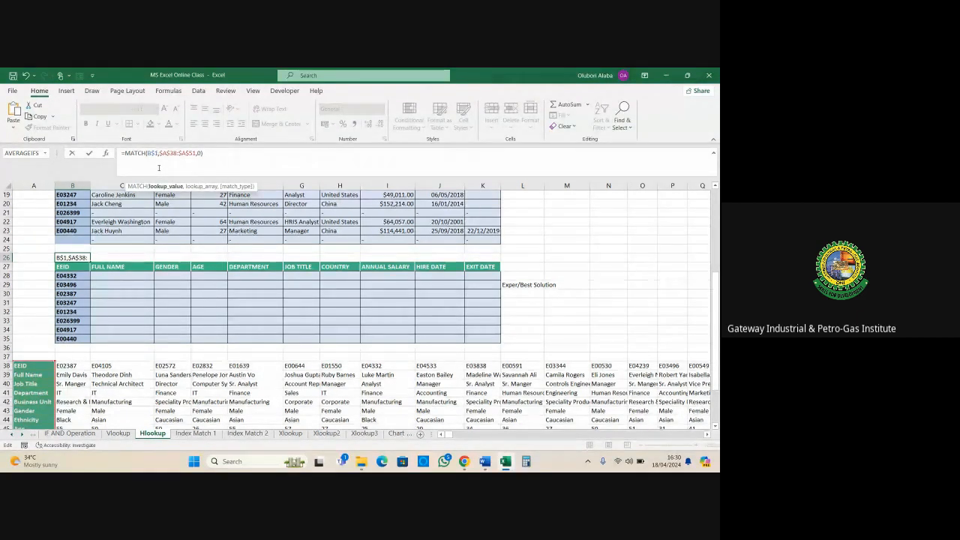
pyautogui.press('BackSpace')
pyautogui.write('27')
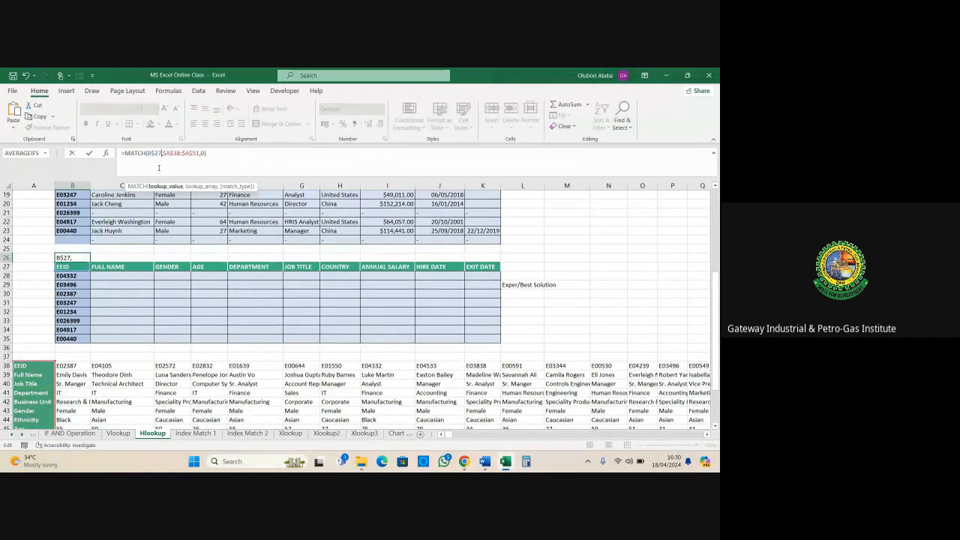
pyautogui.press('Return')
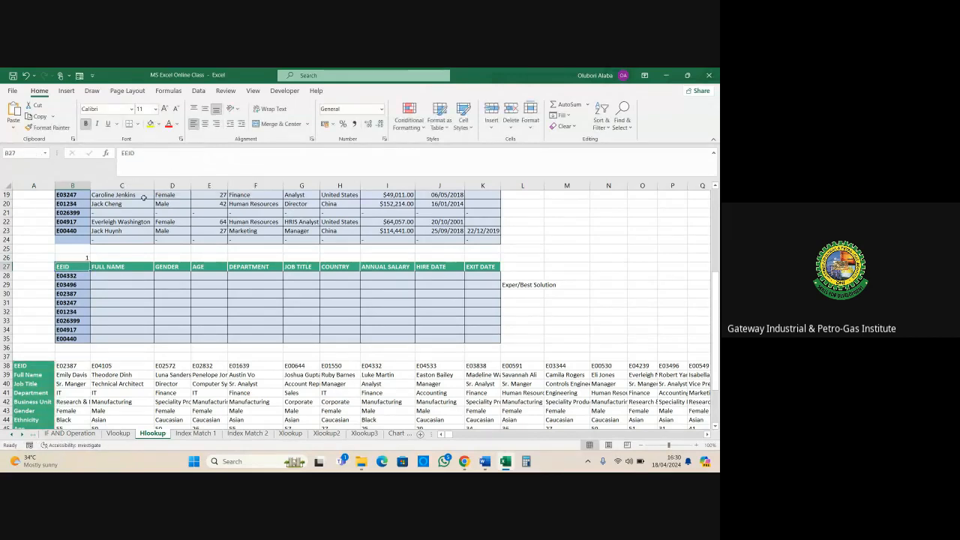
pyautogui.click(73, 258)
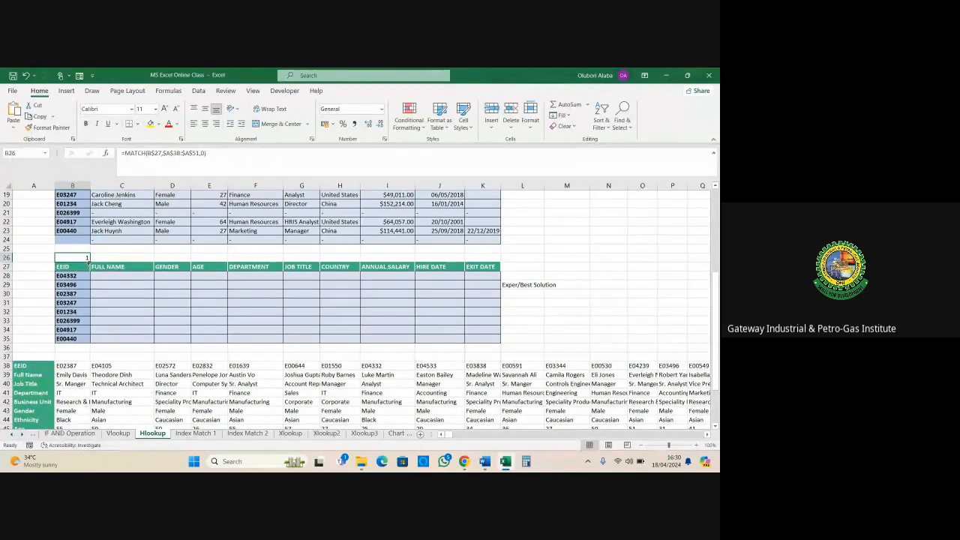
pyautogui.moveTo(90, 261); pyautogui.dragTo(474, 278)
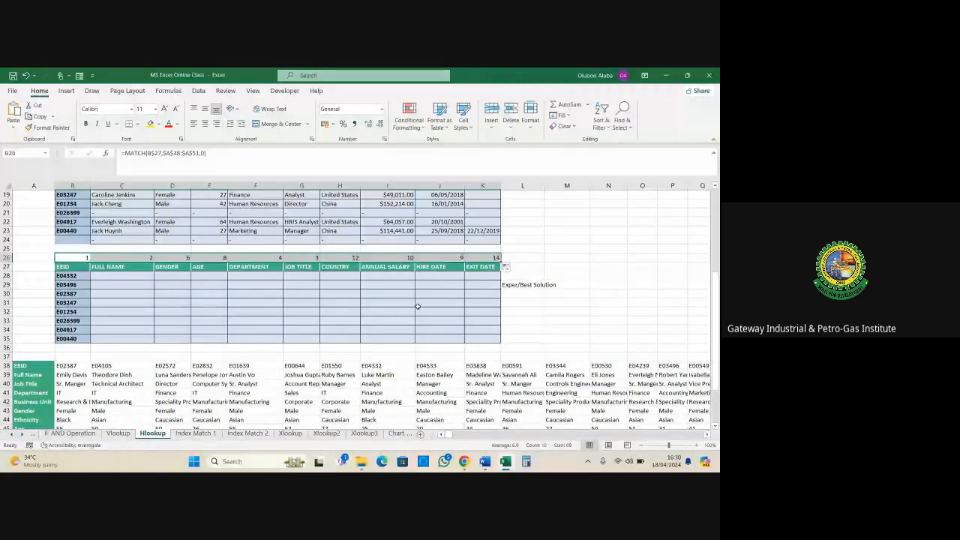
# Step: Copy the IFERROR HLOOKUP formula text from C16 unchanged into C28, the first Full Name cell of the Exper/Best Solution table
pyautogui.click(72, 276)
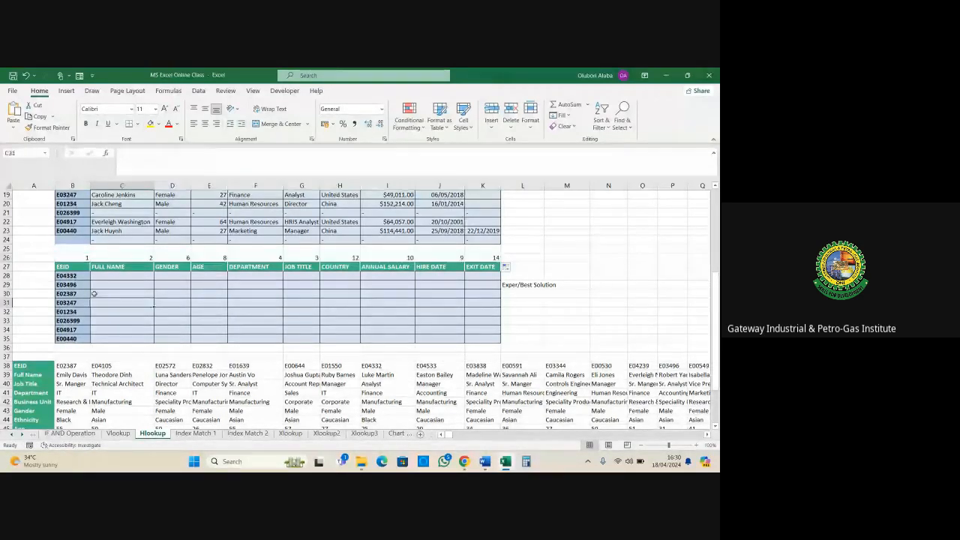
pyautogui.click(110, 276)
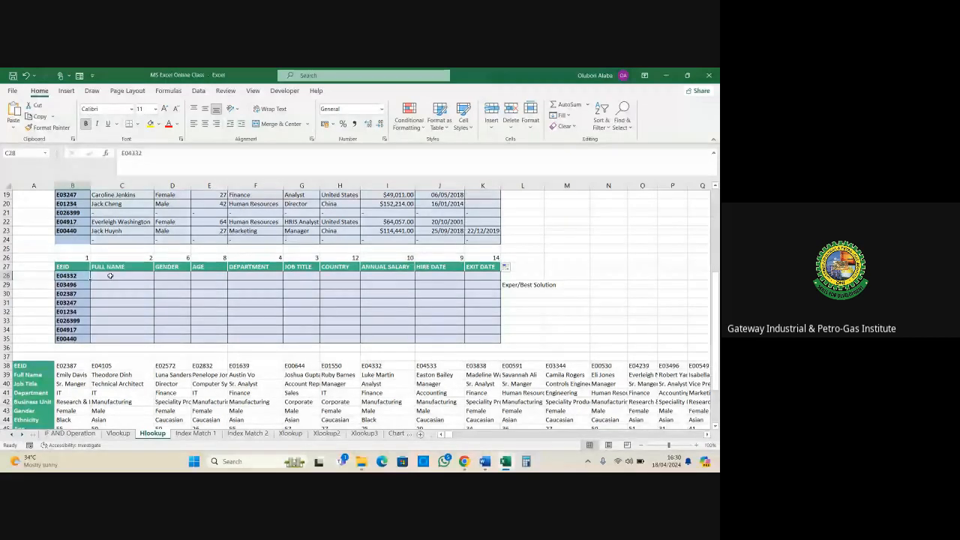
pyautogui.scroll(3, 110, 276)
pyautogui.click(110, 248)
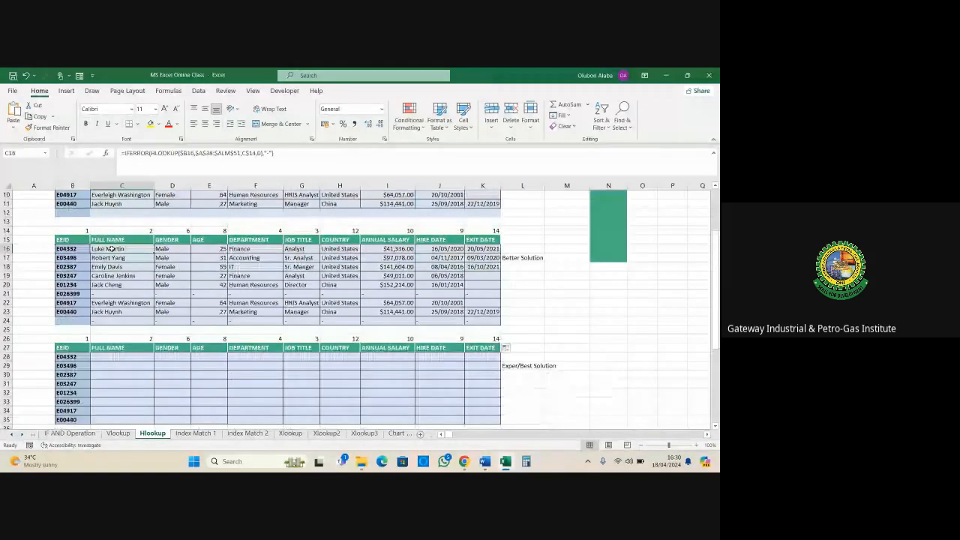
pyautogui.moveTo(274, 153); pyautogui.dragTo(118, 151)
pyautogui.hotkey('ctrl', 'c')
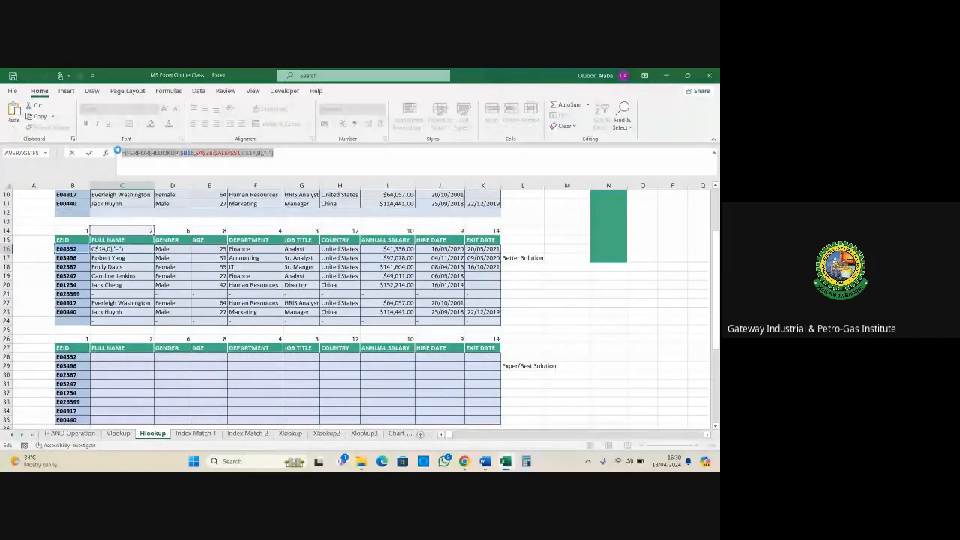
pyautogui.press('Escape')
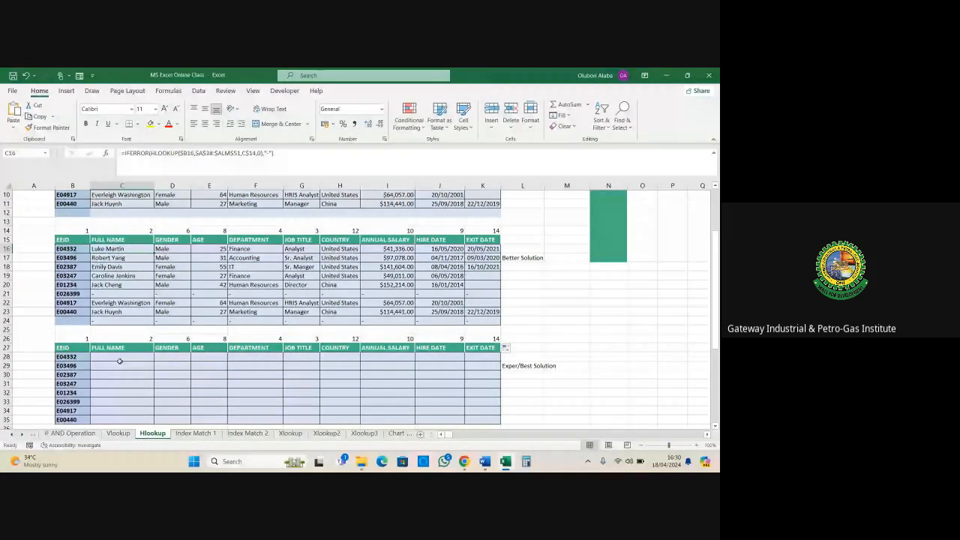
pyautogui.click(120, 359)
pyautogui.hotkey('ctrl', 'v')
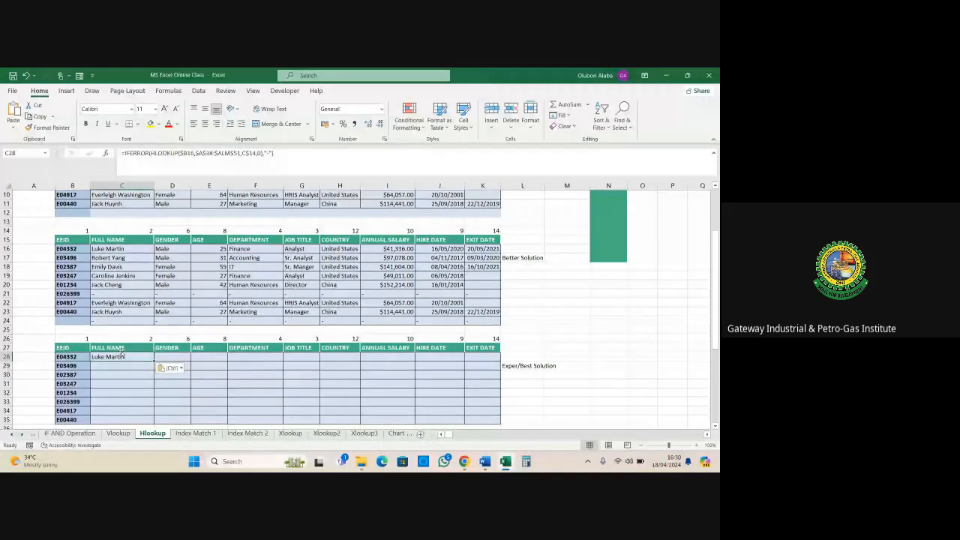
# Step: Change the lookup value of the C28 HLOOKUP formula to $B28
pyautogui.scroll(-2, 127, 356)
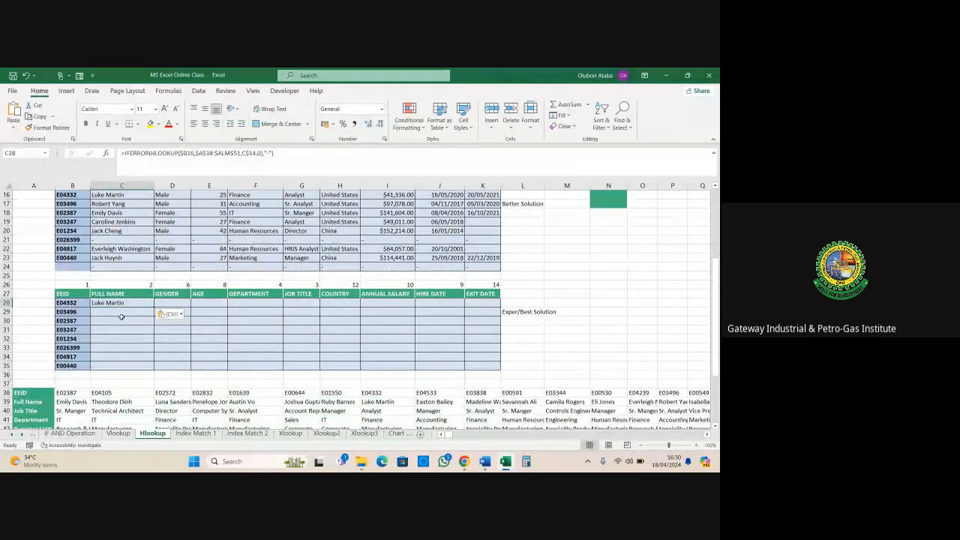
pyautogui.click(69, 302)
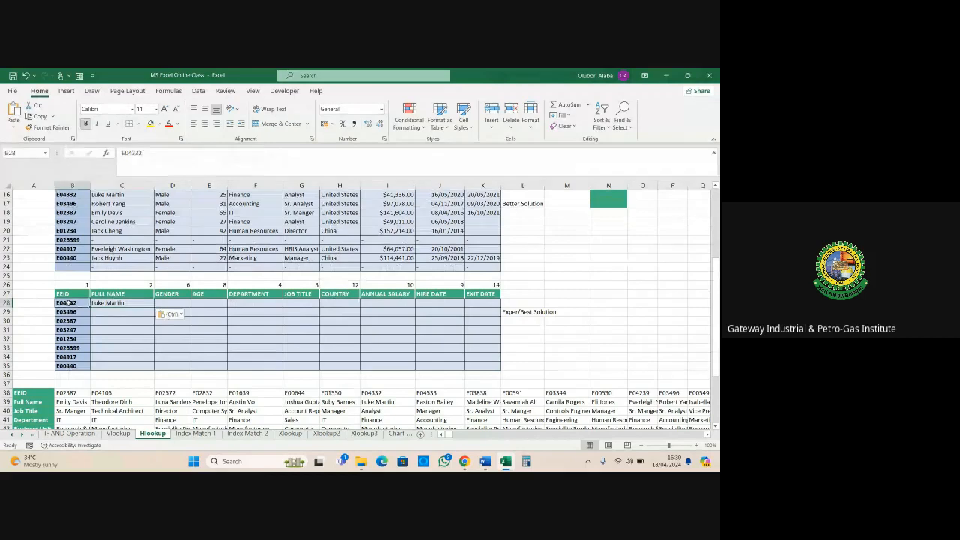
pyautogui.click(108, 303)
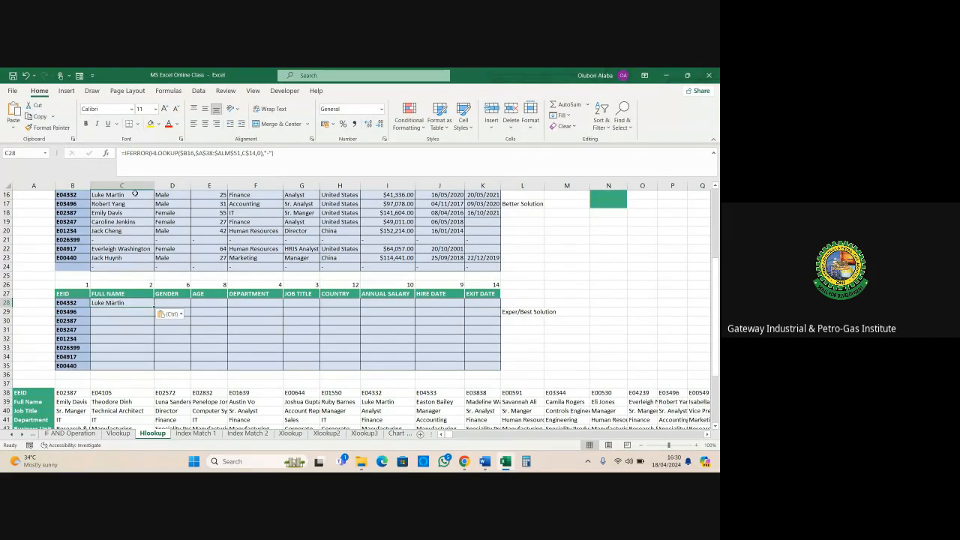
pyautogui.click(194, 153)
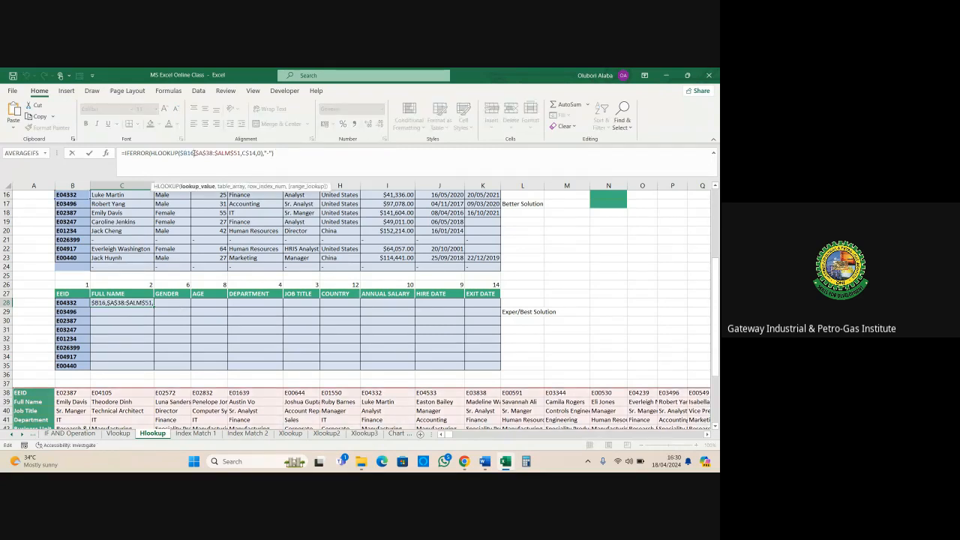
pyautogui.press('BackSpace')
pyautogui.press('BackSpace')
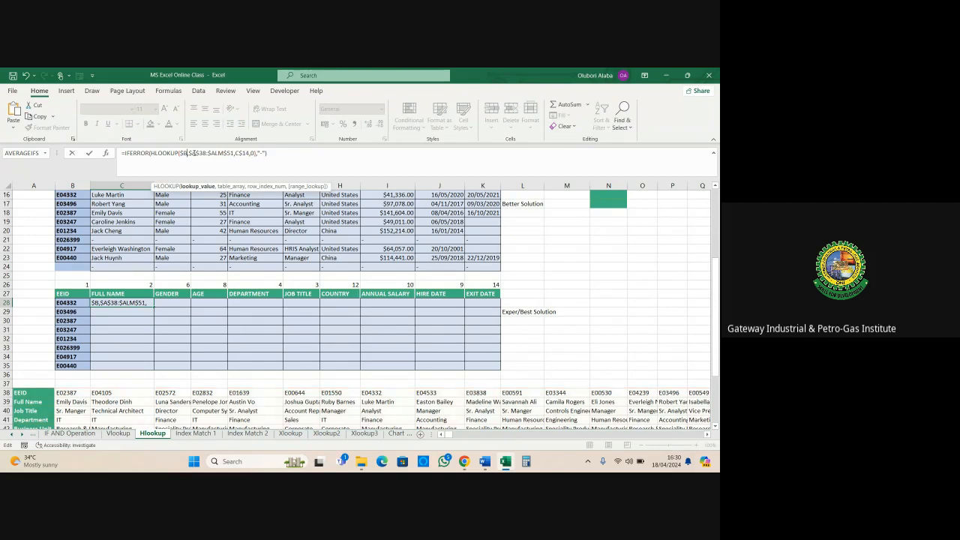
pyautogui.write('28')
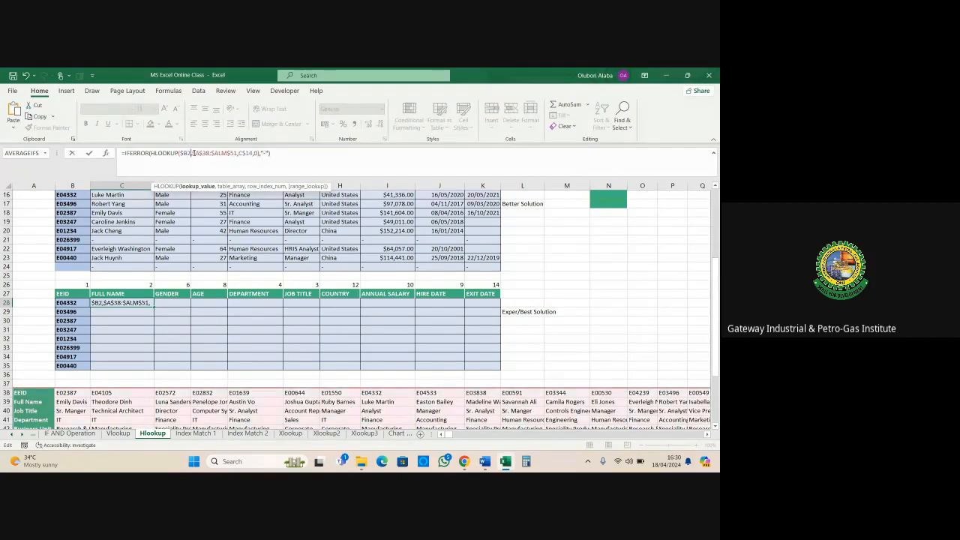
pyautogui.press('Return')
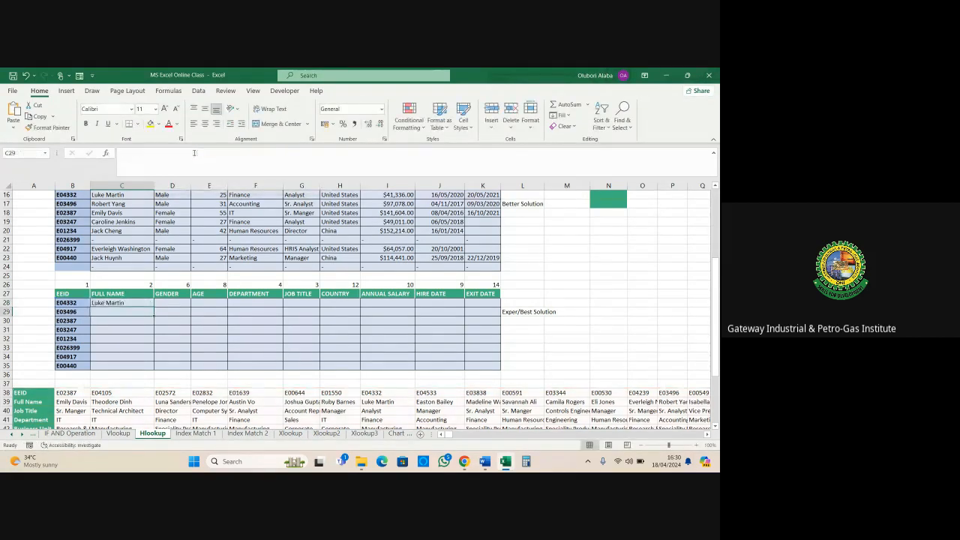
# Step: Fill the C28 formula with its C$14 row index across the Exper/Best Solution table to K35
pyautogui.click(139, 303)
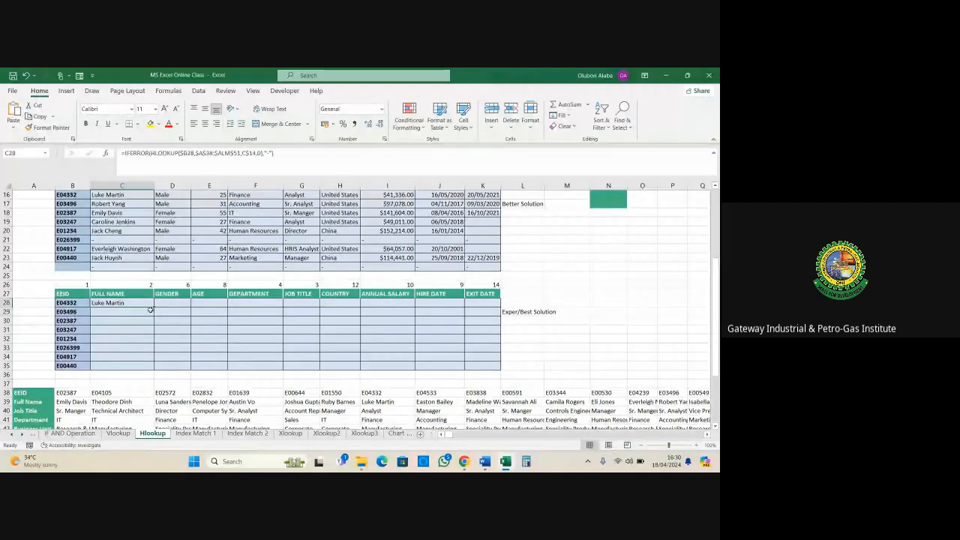
pyautogui.moveTo(154, 308); pyautogui.dragTo(488, 368)
pyautogui.click(380, 345)
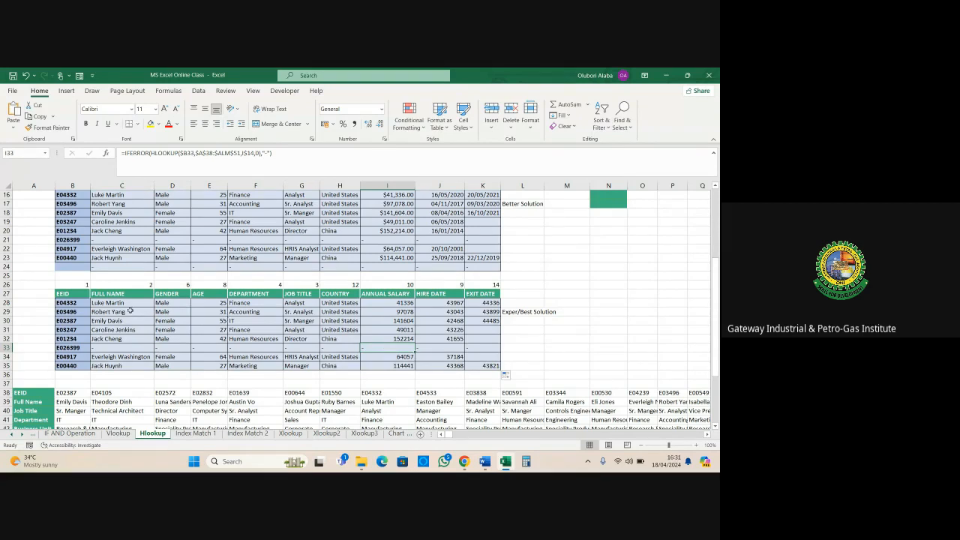
# Step: Clear the MATCH row indexes in B14:K14 to test the dependent tables, and undo the deletion
pyautogui.scroll(2, 143, 312)
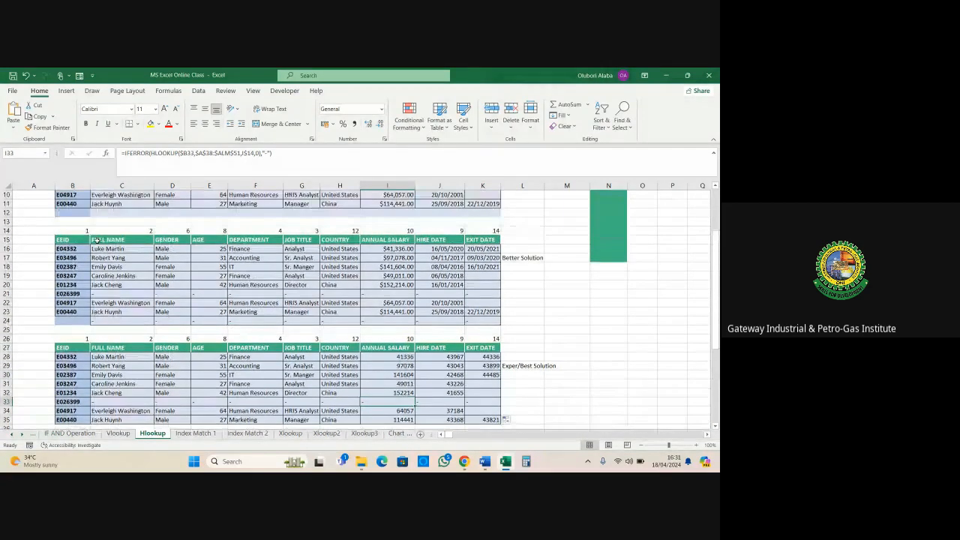
pyautogui.moveTo(78, 232); pyautogui.dragTo(488, 232)
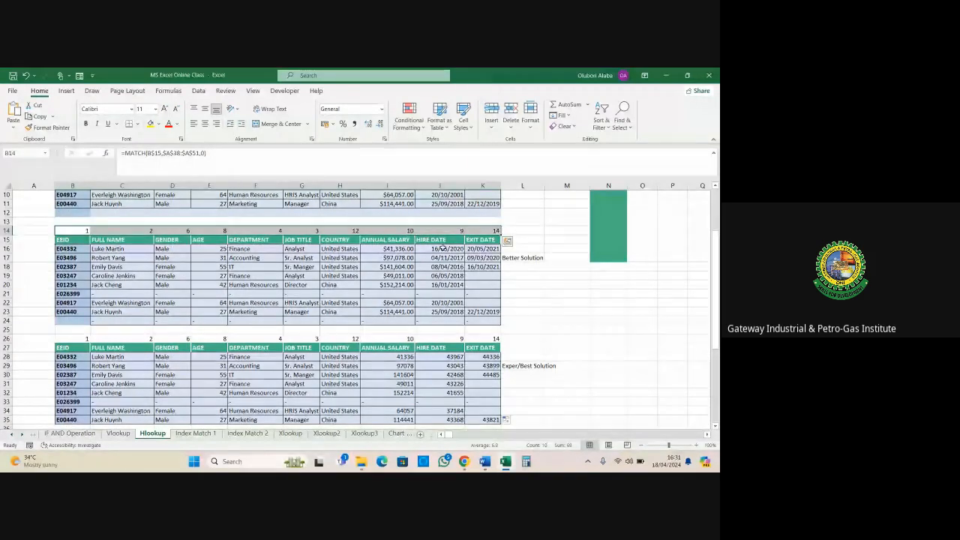
pyautogui.press('Delete')
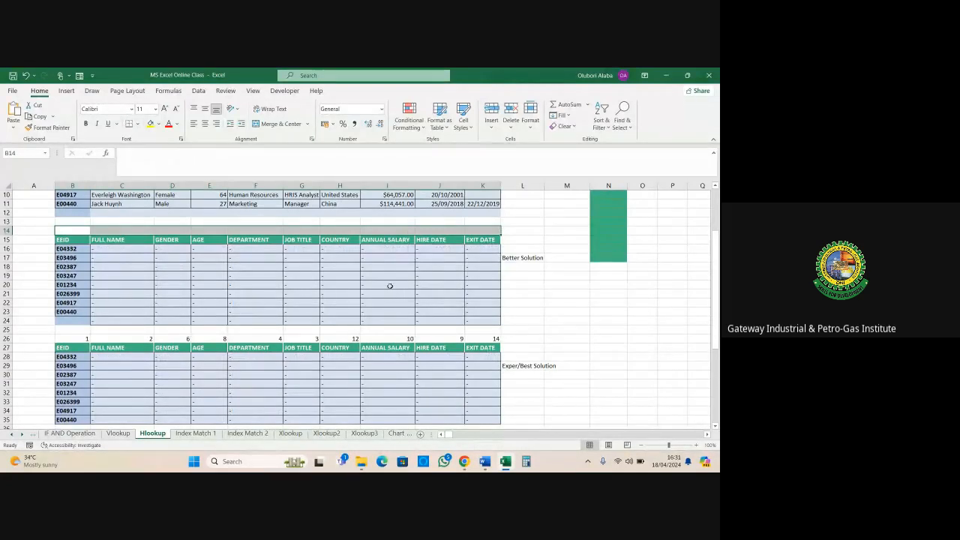
pyautogui.hotkey('ctrl', 'z')
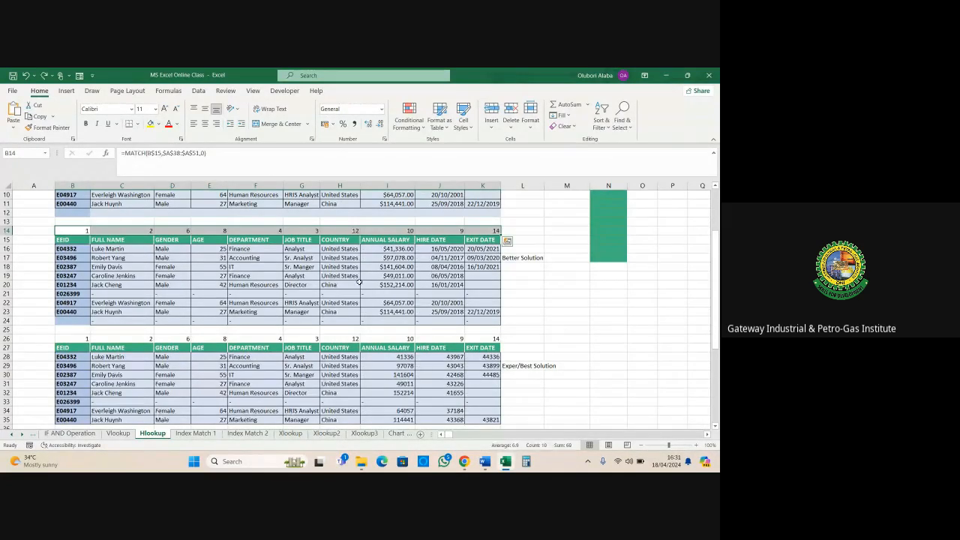
# Step: Copy the MATCH expression from C26 without its equals sign, leaving the cell unchanged
pyautogui.scroll(-3, 356, 281)
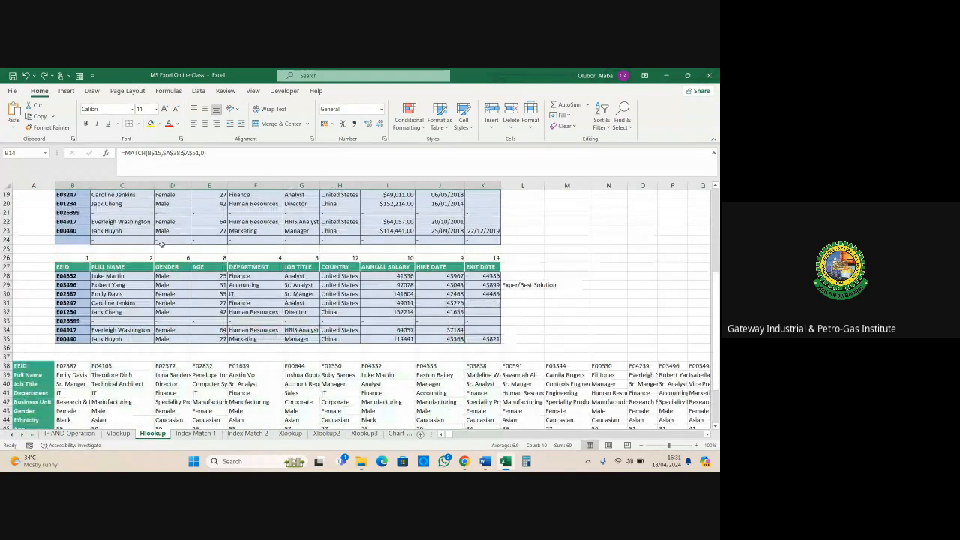
pyautogui.click(105, 277)
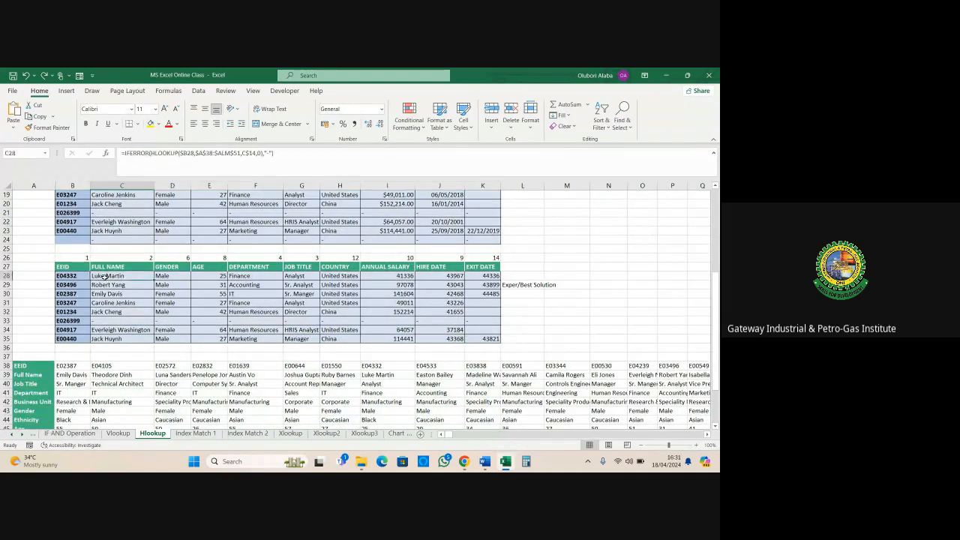
pyautogui.click(113, 258)
pyautogui.moveTo(209, 153); pyautogui.dragTo(126, 153)
pyautogui.hotkey('ctrl', 'c')
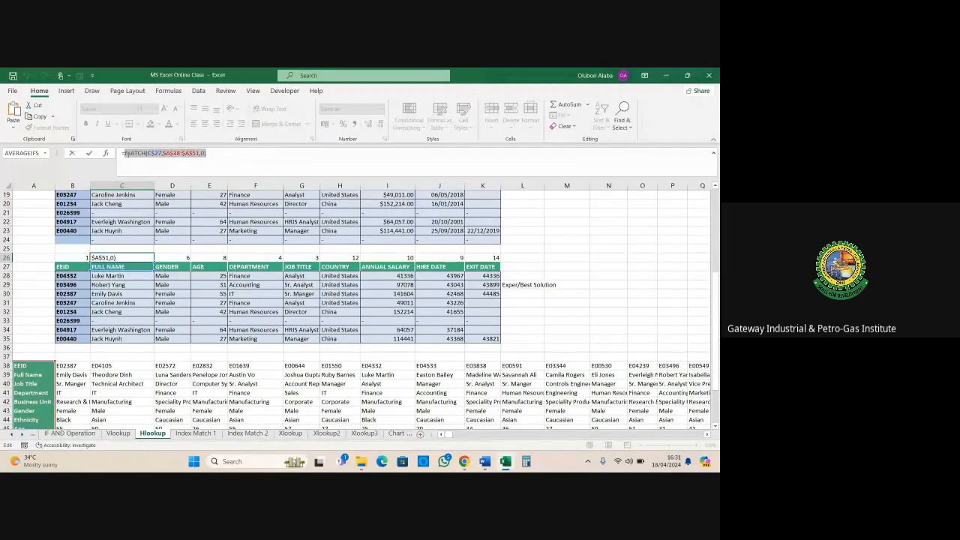
pyautogui.press('Return')
# Step: Replace the C$14 row index in C28 with the copied MATCH(C$27,$A$38:$A$51,0) and fill the formula across to K35
pyautogui.click(113, 275)
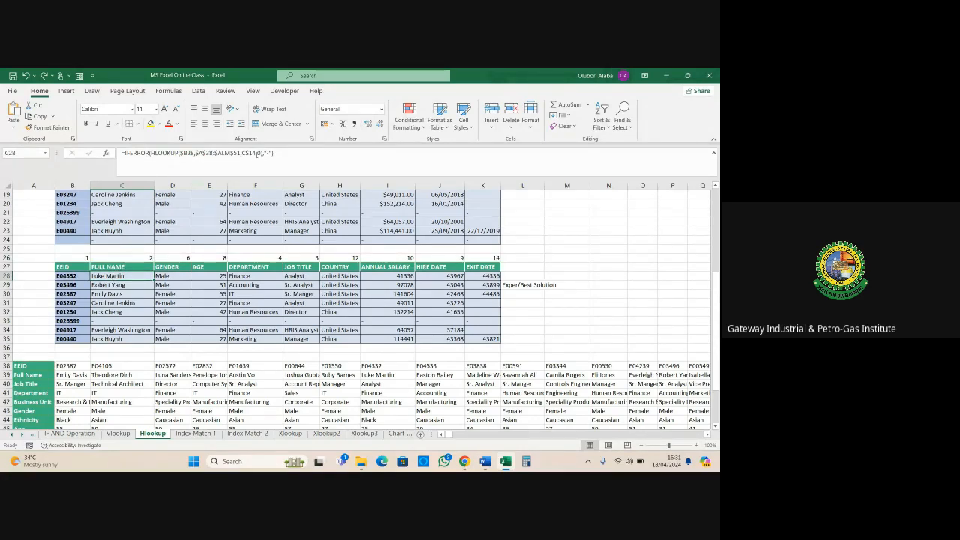
pyautogui.click(256, 153)
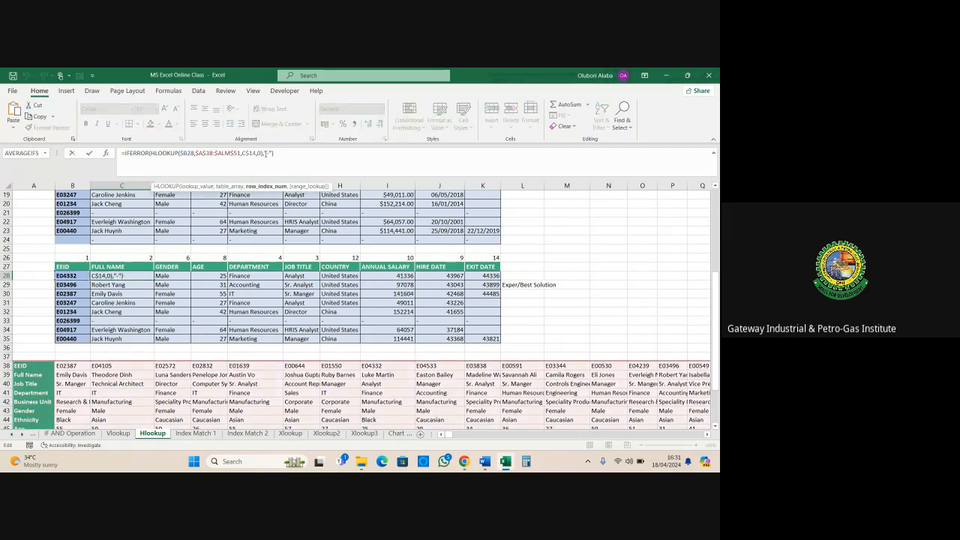
pyautogui.press('BackSpace')
pyautogui.press('BackSpace')
pyautogui.hotkey('ctrl', 'v')
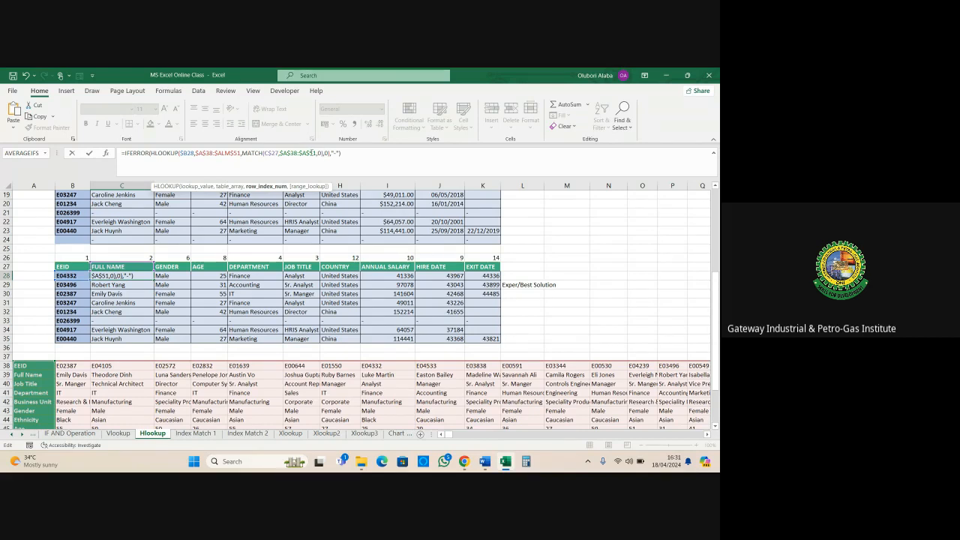
pyautogui.press('Return')
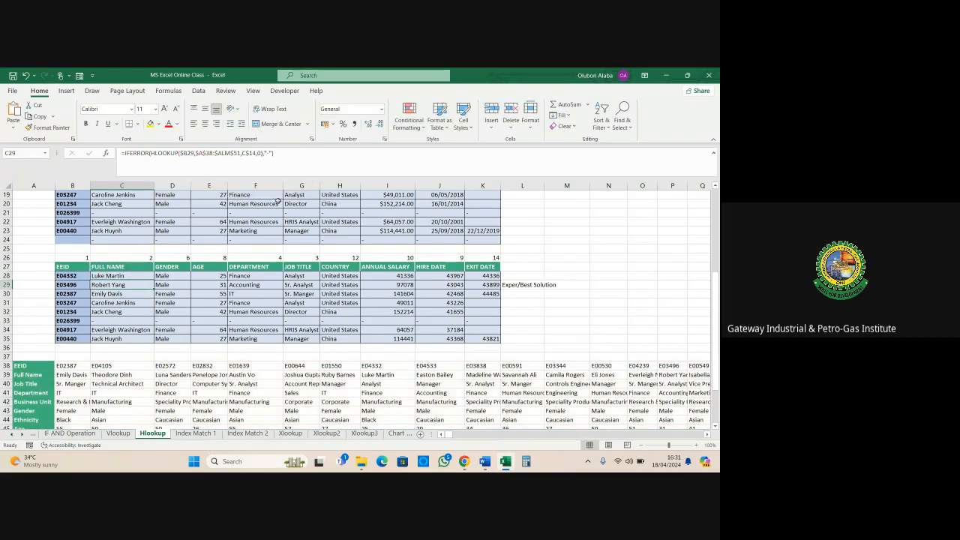
pyautogui.click(129, 275)
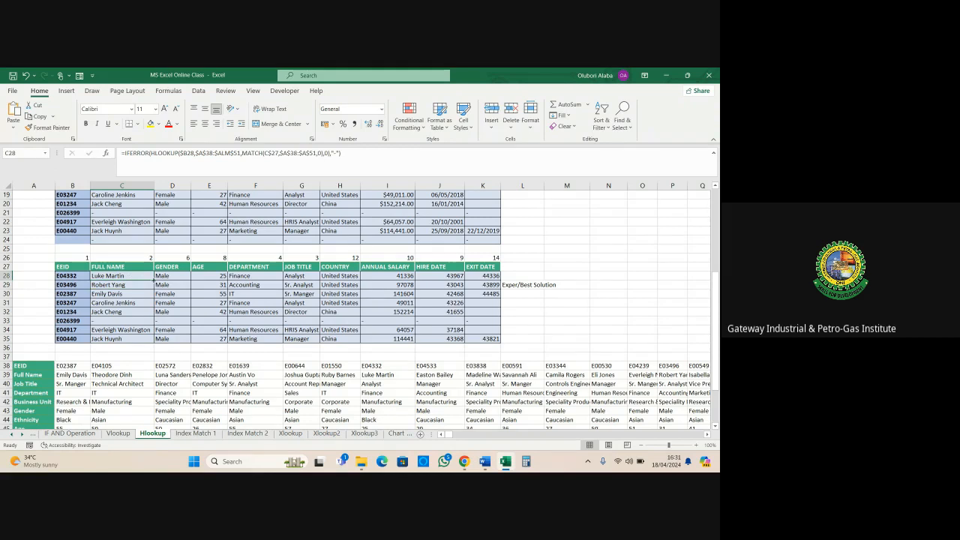
pyautogui.moveTo(151, 280); pyautogui.dragTo(503, 345)
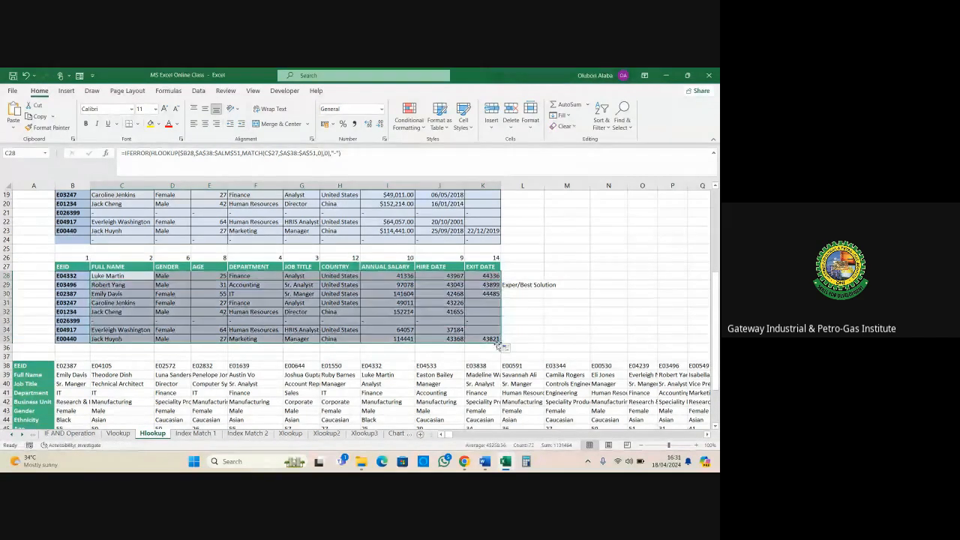
# Step: Copy the currency format of I23 onto the Annual Salary cells I28:I35
pyautogui.click(385, 232)
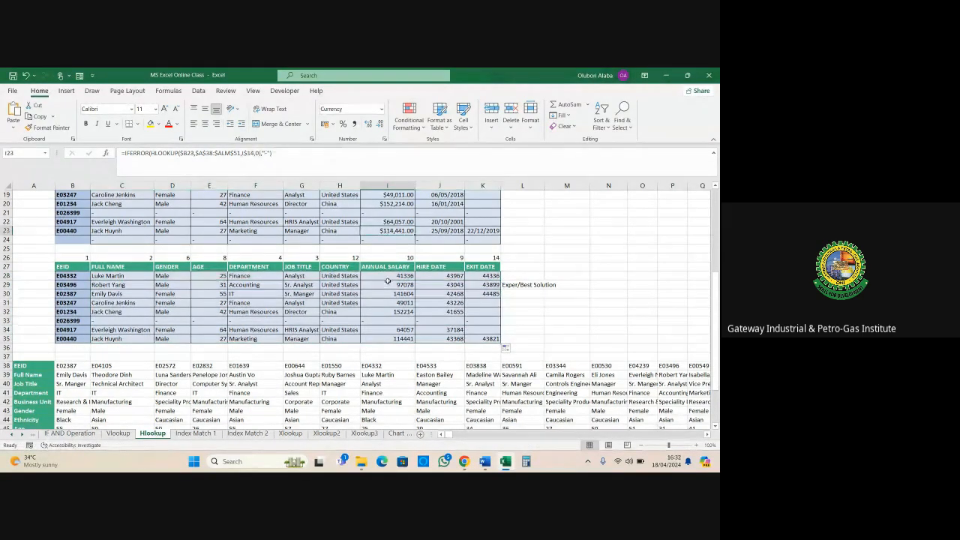
pyautogui.click(45, 129)
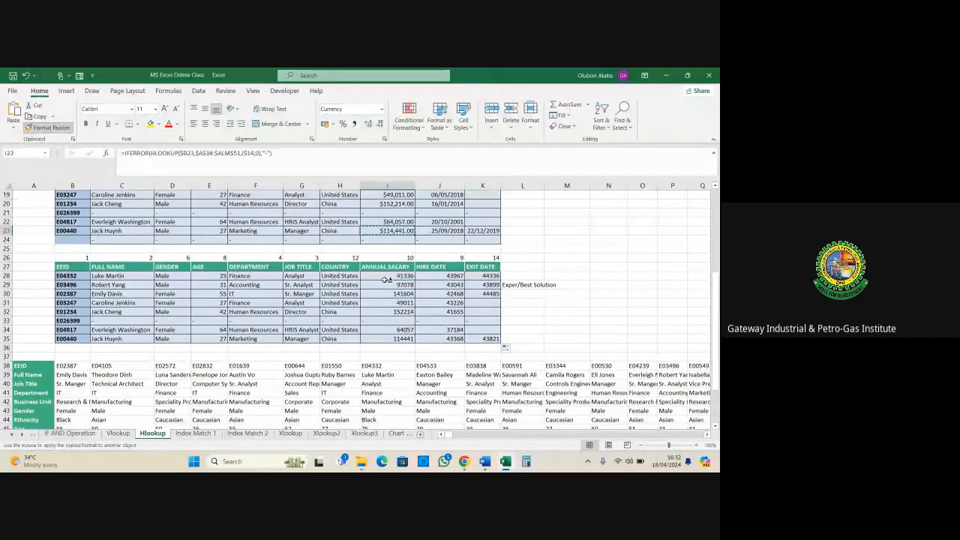
pyautogui.moveTo(386, 280); pyautogui.dragTo(390, 339)
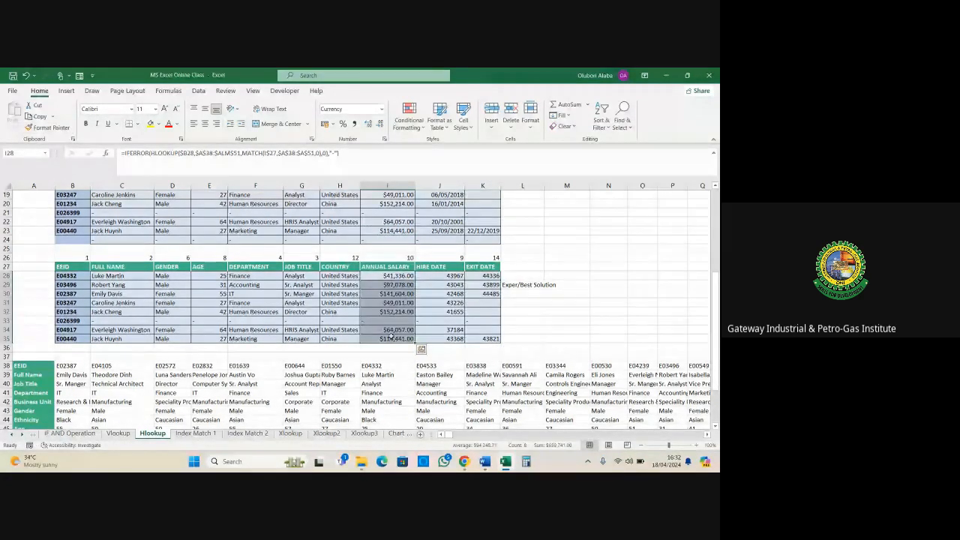
# Step: Copy the date format of J23 onto the Hire Date and Exit Date cells J28:K35
pyautogui.click(441, 231)
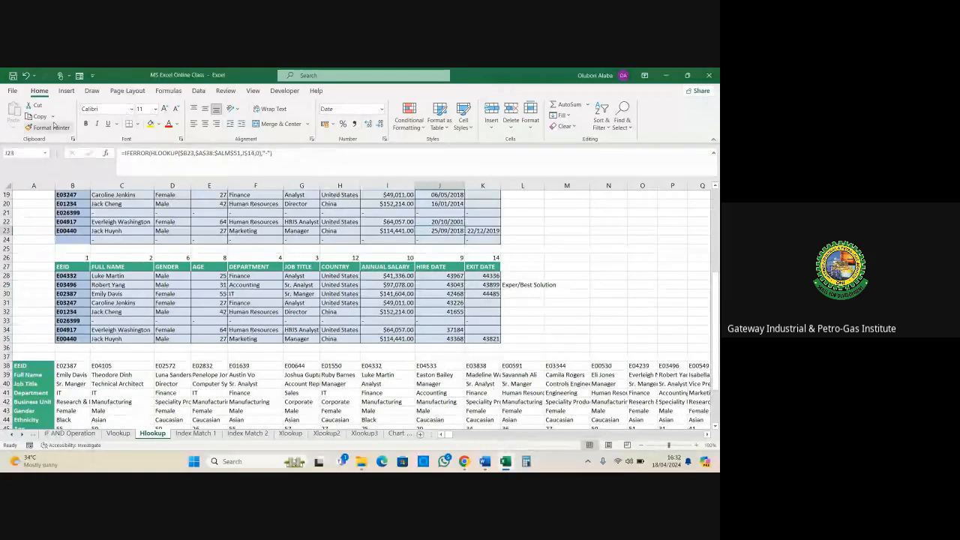
pyautogui.click(52, 117)
pyautogui.click(47, 129)
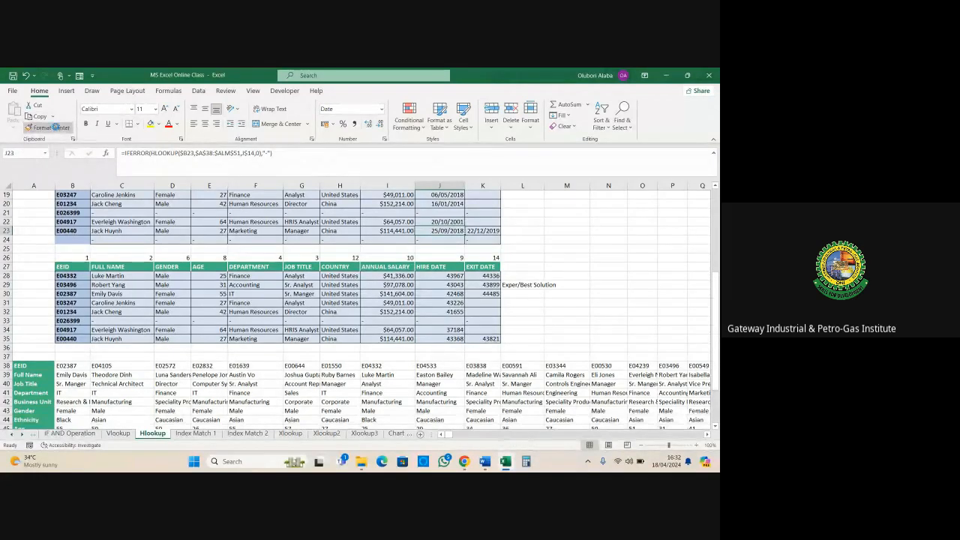
pyautogui.click(49, 128)
pyautogui.moveTo(433, 276)
pyautogui.mouseDown()
pyautogui.moveTo(450, 281)
pyautogui.moveTo(497, 345)
pyautogui.mouseUp()
pyautogui.click(535, 321)
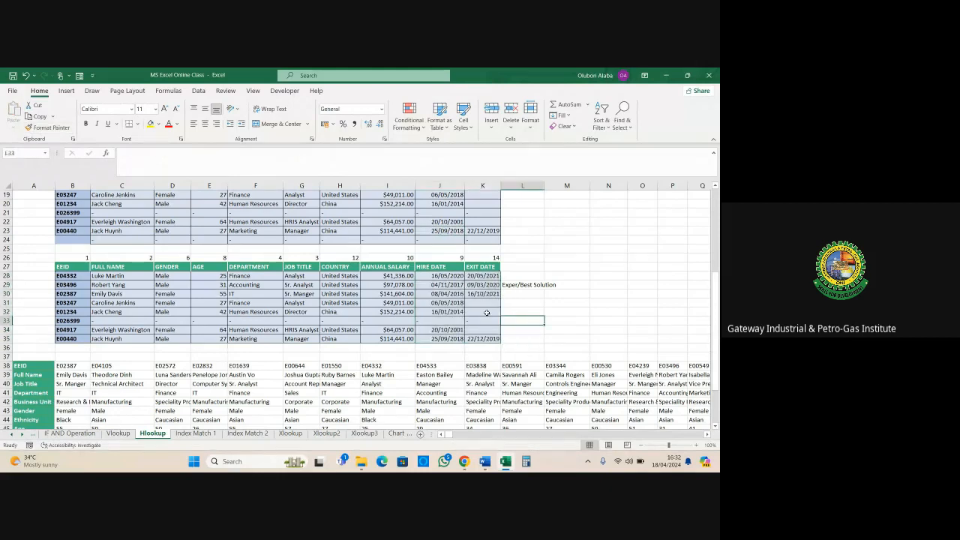
# Step: Delete the MATCH row indexes in B26:K26 and check the Exper/Best Solution table that starts at B27
pyautogui.moveTo(76, 257); pyautogui.dragTo(477, 257)
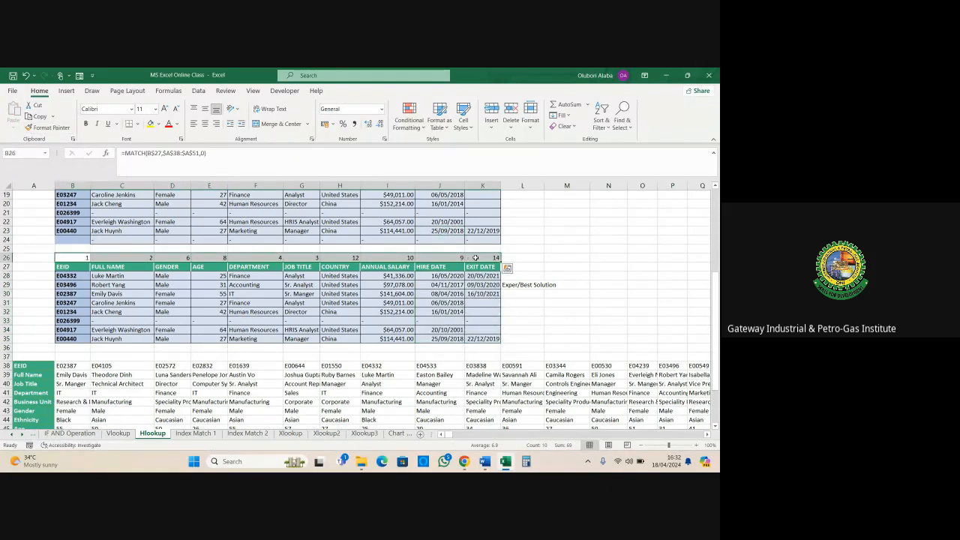
pyautogui.press('Delete')
pyautogui.click(309, 302)
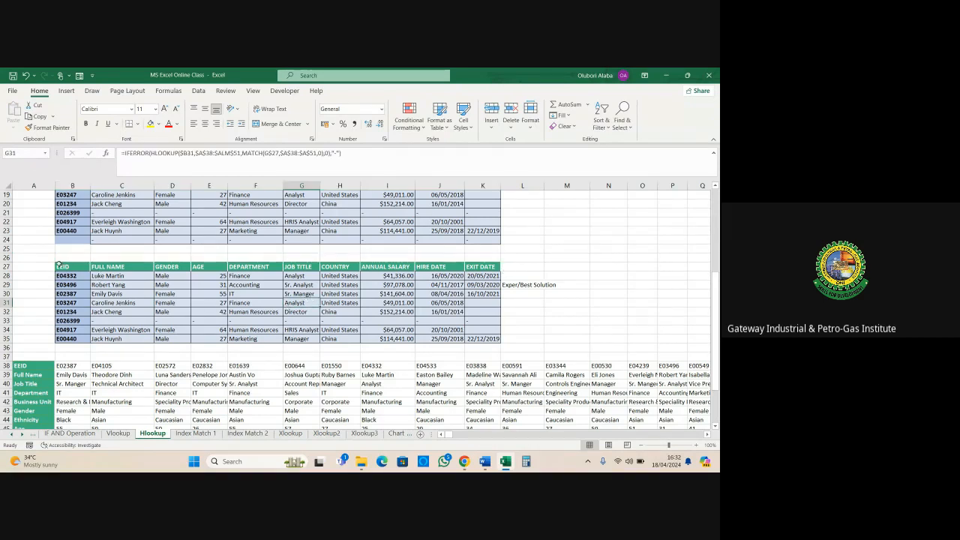
pyautogui.moveTo(58, 265); pyautogui.dragTo(492, 334)
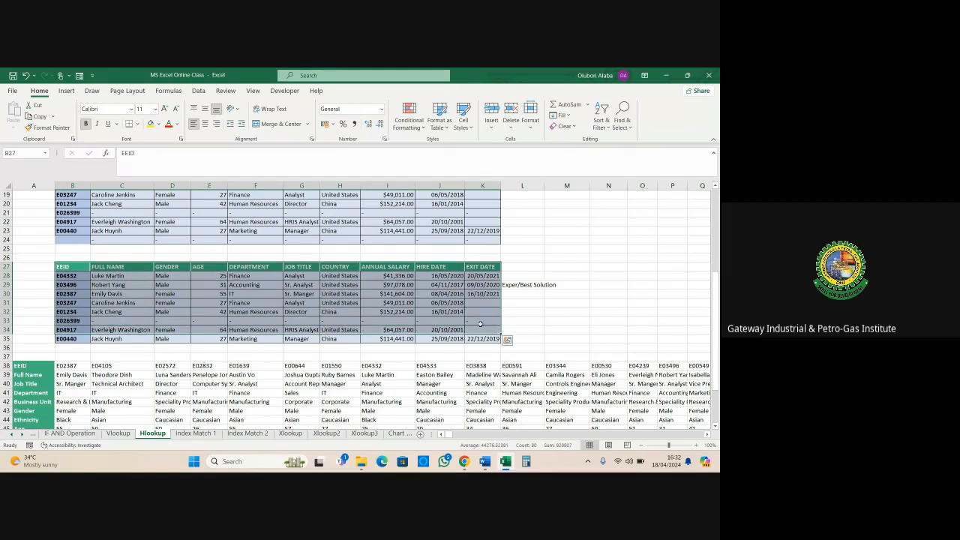
# Step: Examine the Exper/Best Solution table and the HLOOKUP formulas in its Country and Full Name columns
pyautogui.click(180, 293)
pyautogui.moveTo(63, 267); pyautogui.dragTo(483, 337)
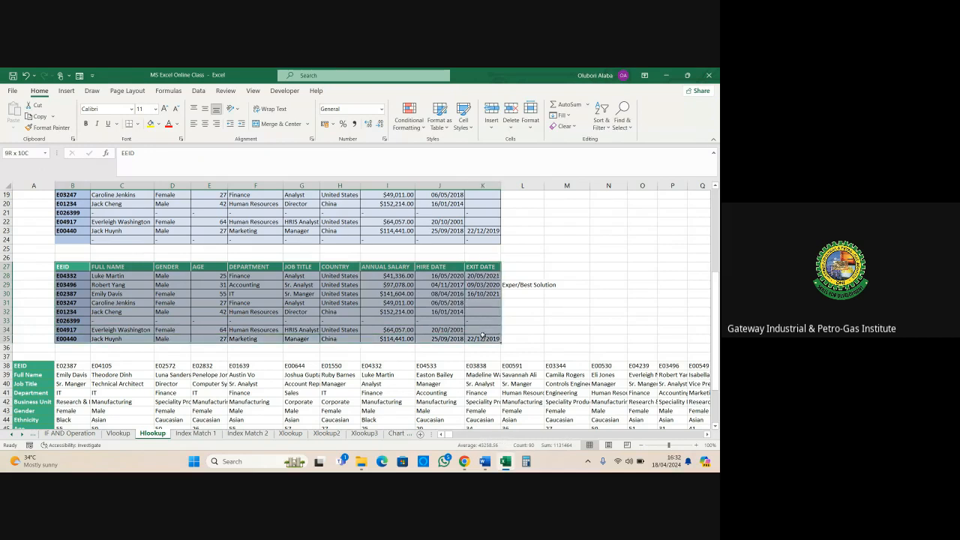
pyautogui.click(359, 312)
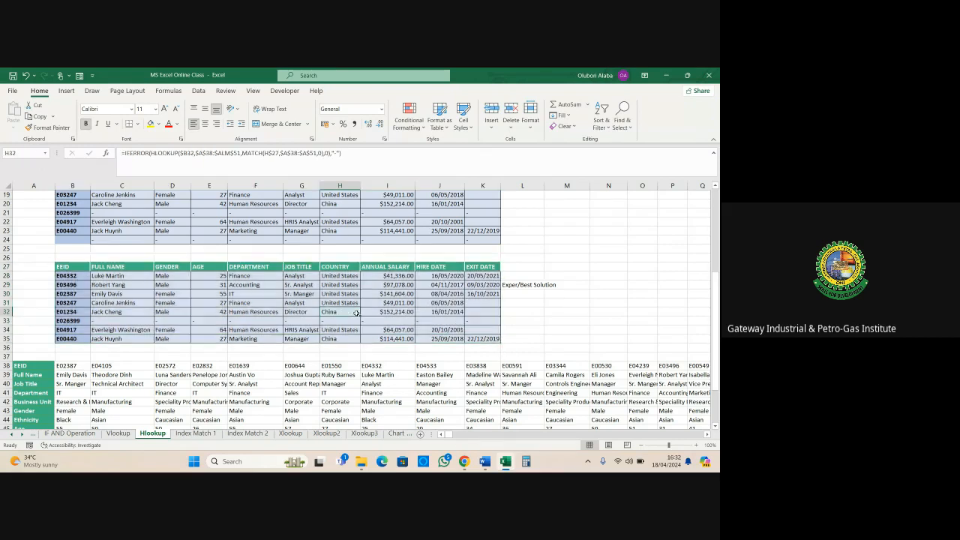
pyautogui.click(107, 277)
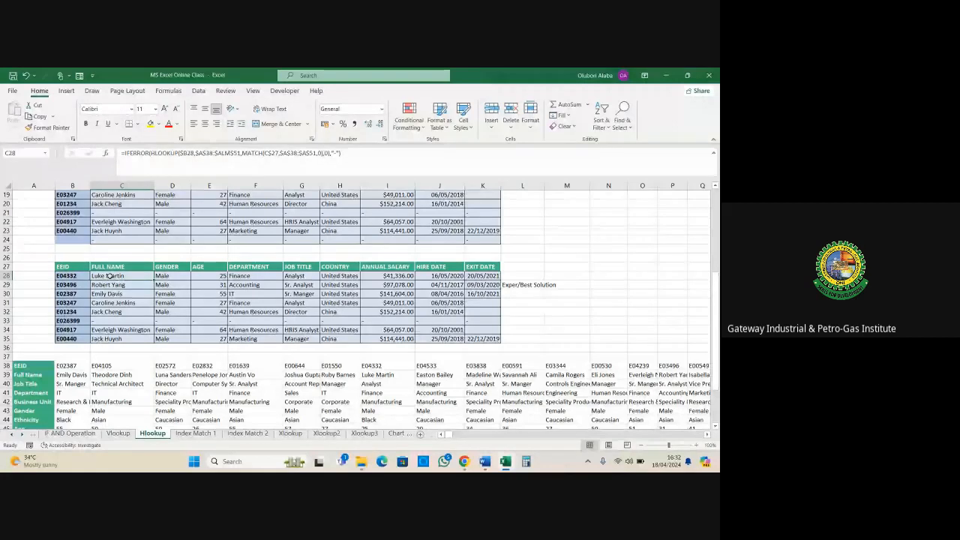
# Step: Delete the helper column numbers in B14:K14 above the Better Solution table and check a dependent lookup formula
pyautogui.scroll(3, 105, 276)
pyautogui.scroll(1, 104, 271)
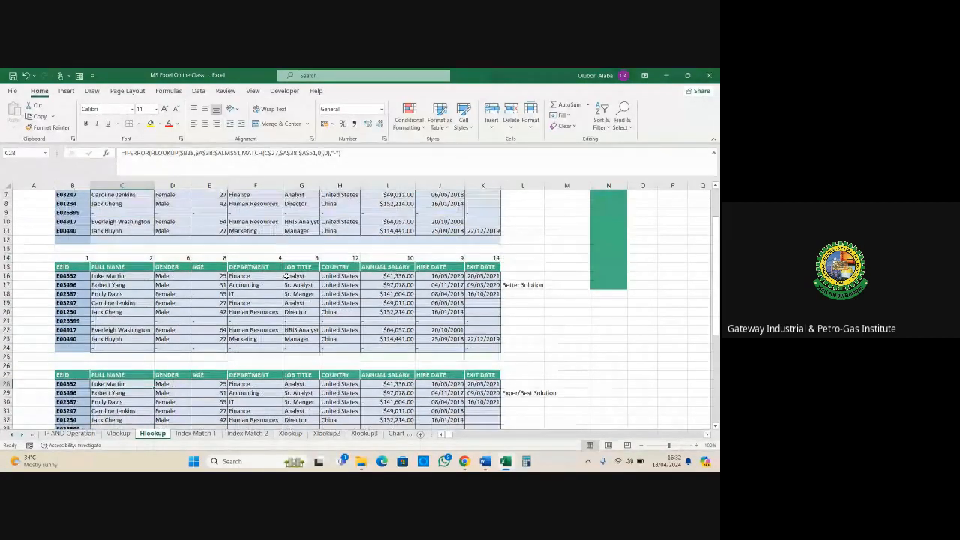
pyautogui.moveTo(68, 258); pyautogui.dragTo(492, 258)
pyautogui.press('Delete')
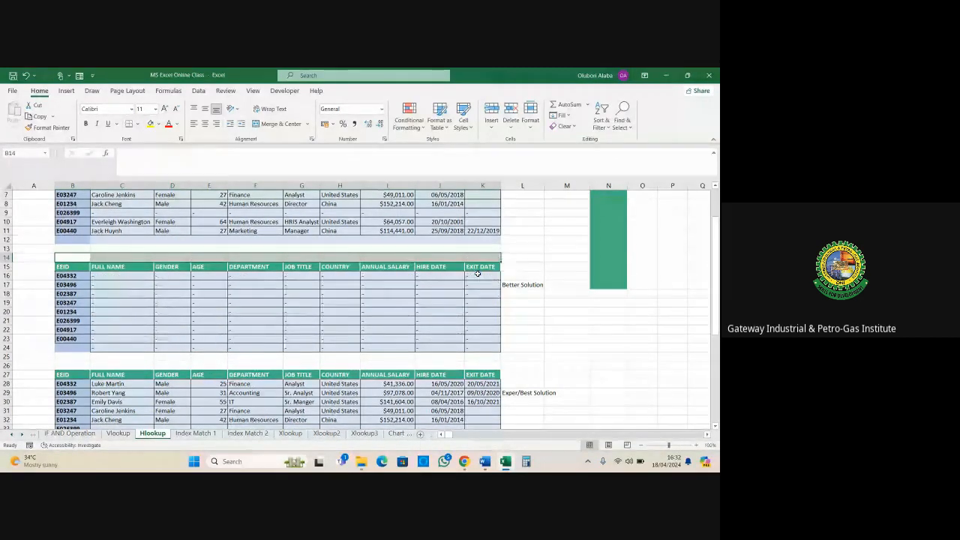
pyautogui.click(279, 319)
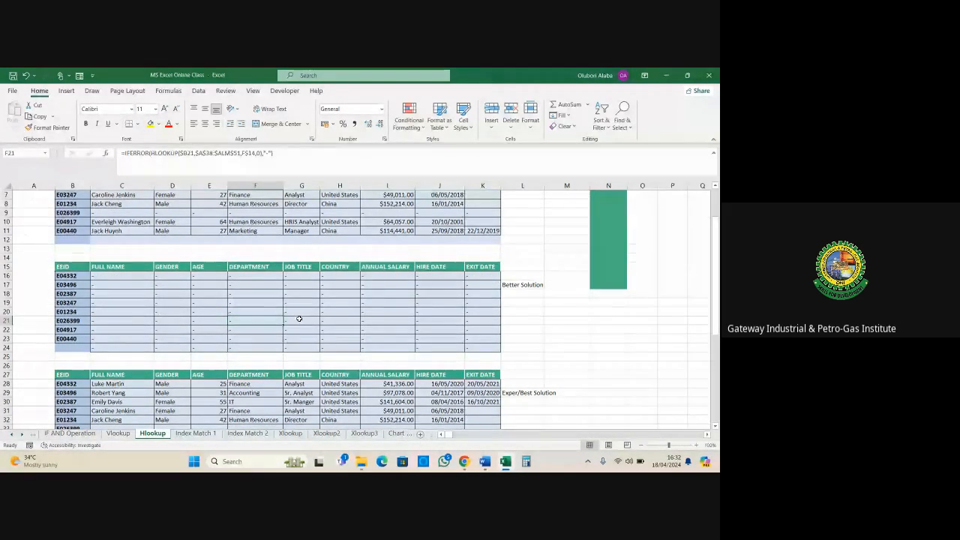
# Step: Delete the helper column numbers in C2:K2 above the Good Solution table
pyautogui.scroll(2, 298, 319)
pyautogui.moveTo(112, 204); pyautogui.dragTo(475, 204)
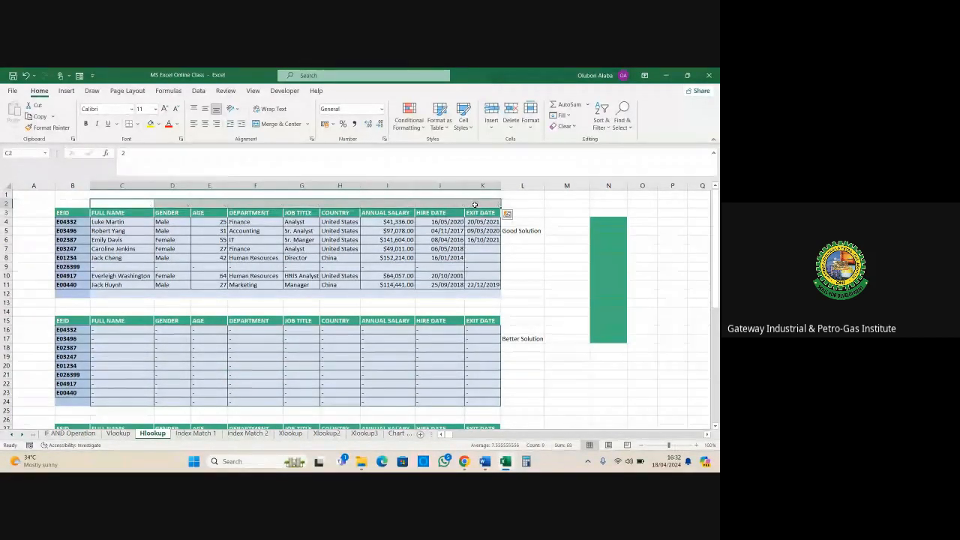
pyautogui.press('Delete')
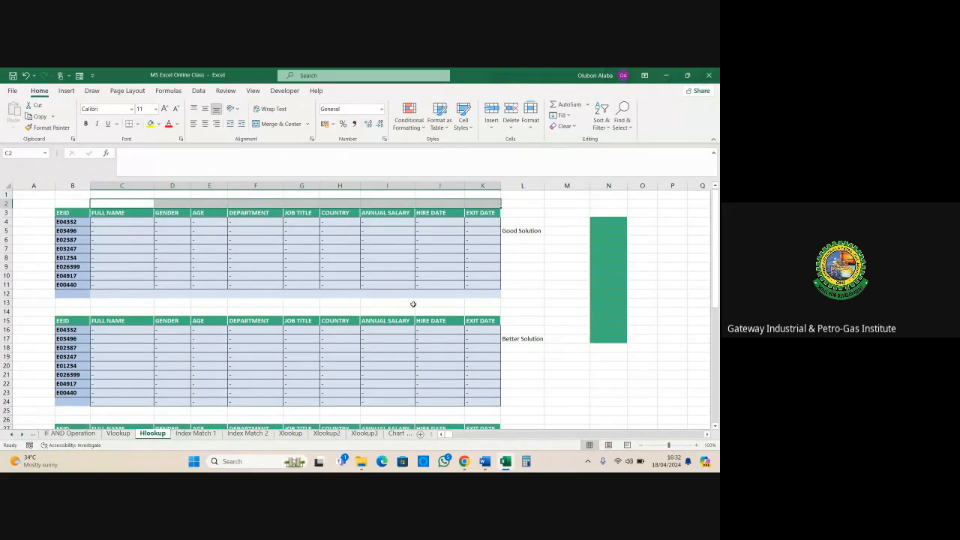
# Step: Check the Department formula in the Exper/Best Solution table and compare it with the two tables above
pyautogui.scroll(-6, 413, 305)
pyautogui.click(258, 303)
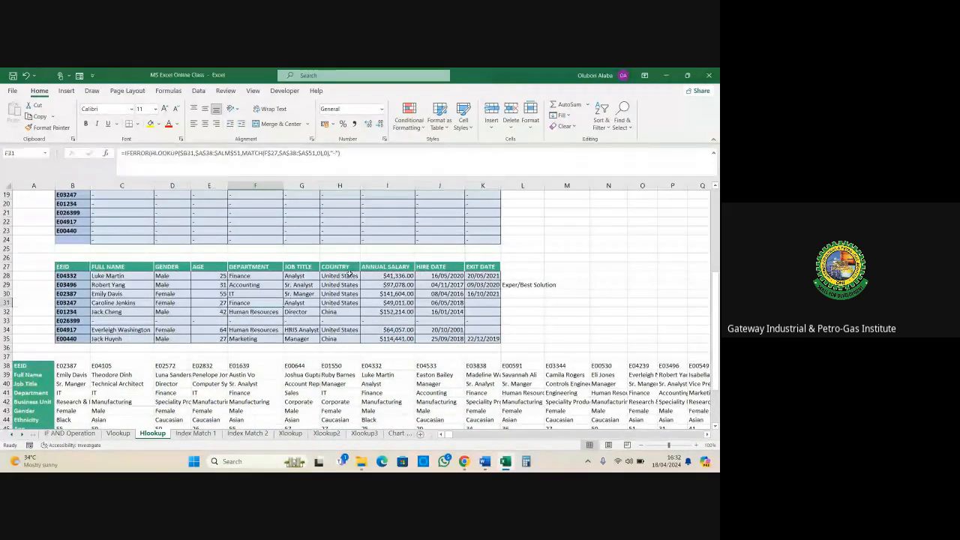
pyautogui.scroll(3, 345, 279)
pyautogui.scroll(3, 344, 279)
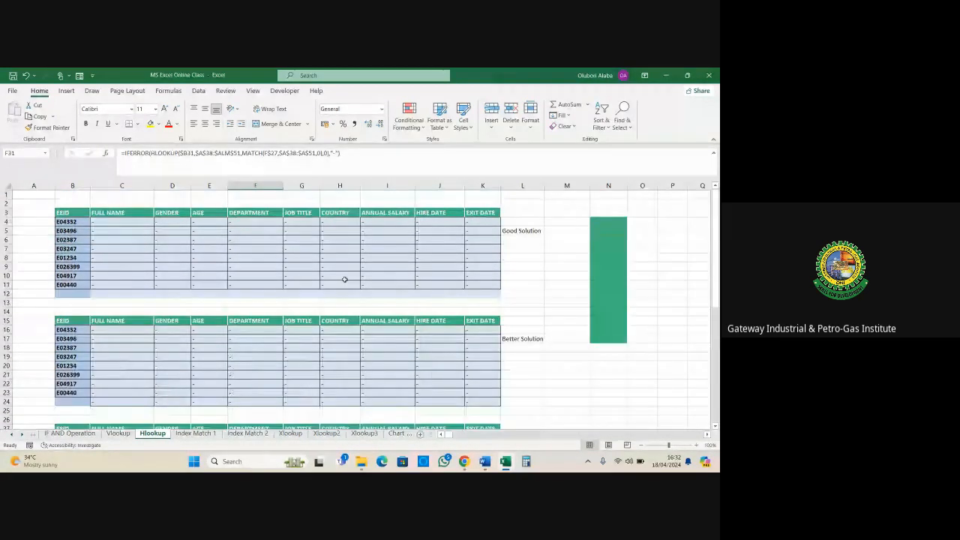
# Step: Undo both deletions of the helper numbers above the Good Solution and Better Solution tables
pyautogui.hotkey('ctrl', 'z')
pyautogui.hotkey('ctrl', 'z')
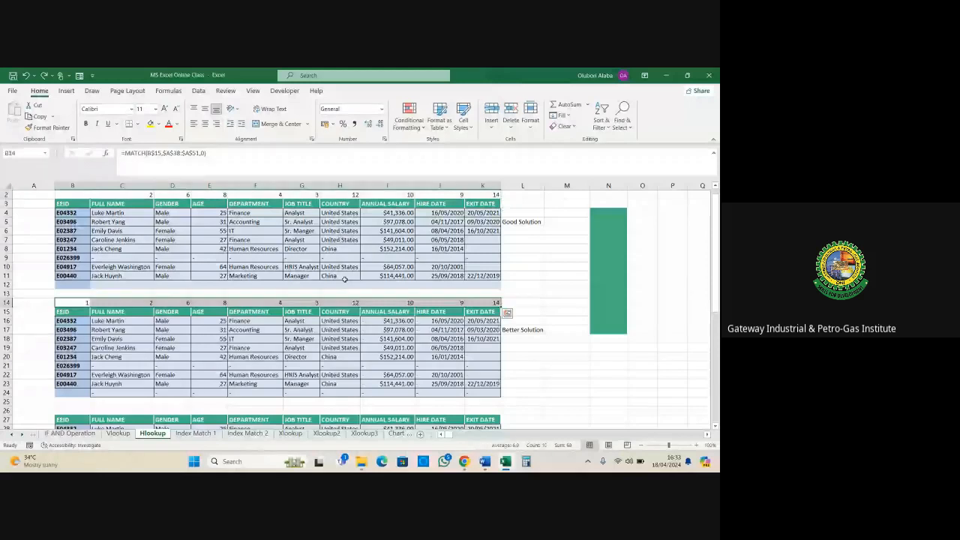
pyautogui.click(310, 329)
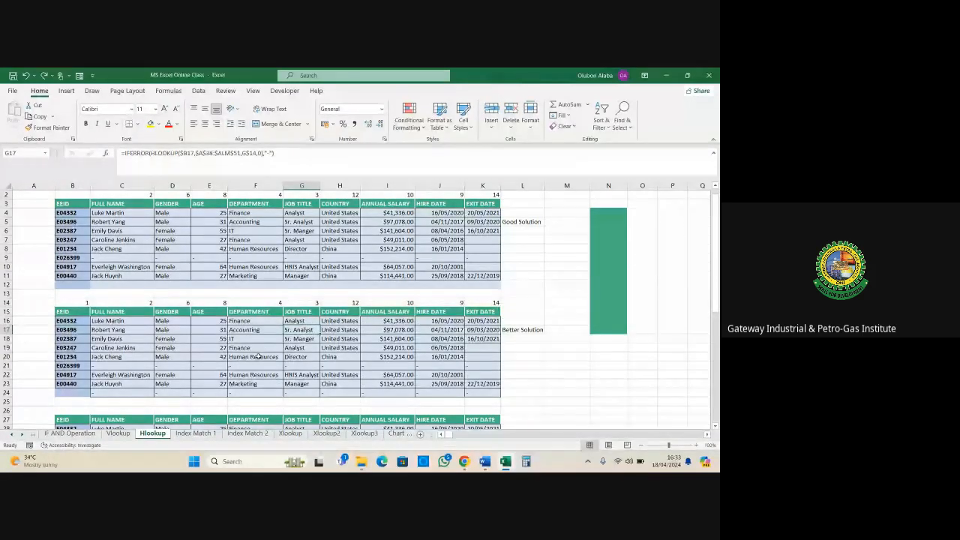
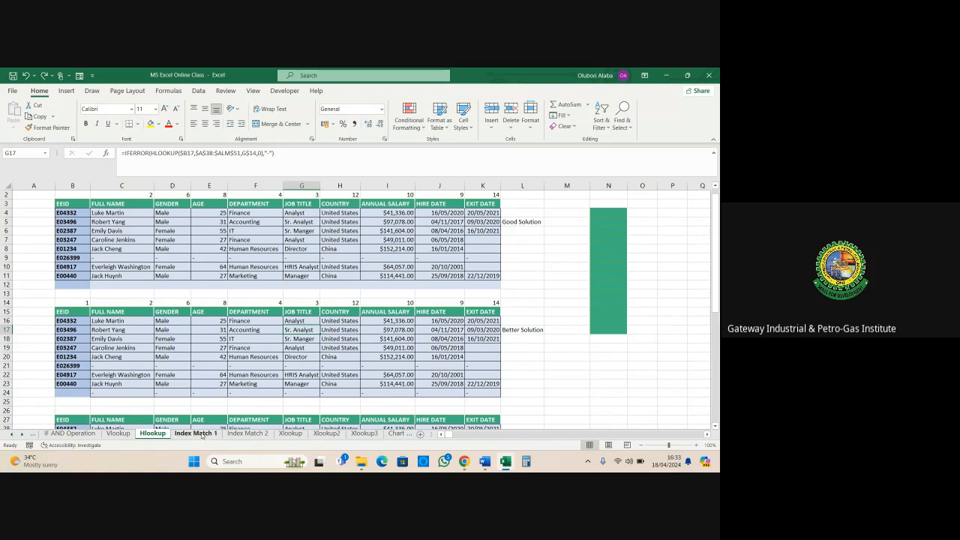
# Step: Open the Index Match 1 sheet
pyautogui.click(196, 434)
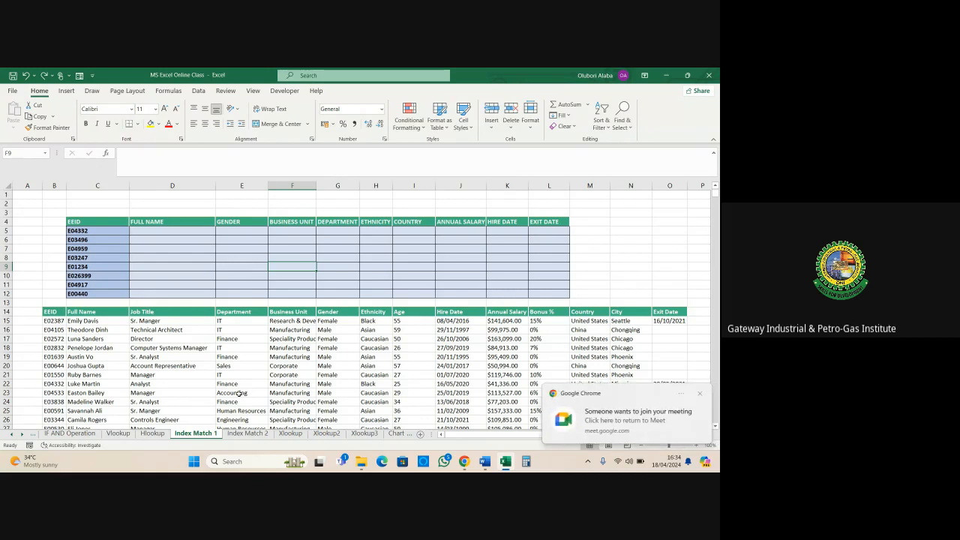
# Step: Switch to the Google Meet call in Chrome, admit the waiting participant, and return to the Excel workbook
pyautogui.click(608, 420)
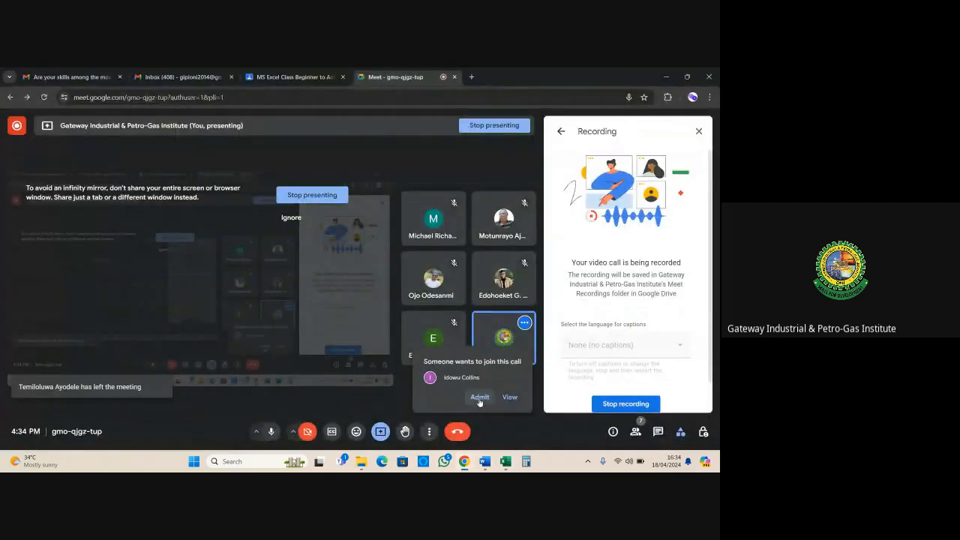
pyautogui.click(480, 400)
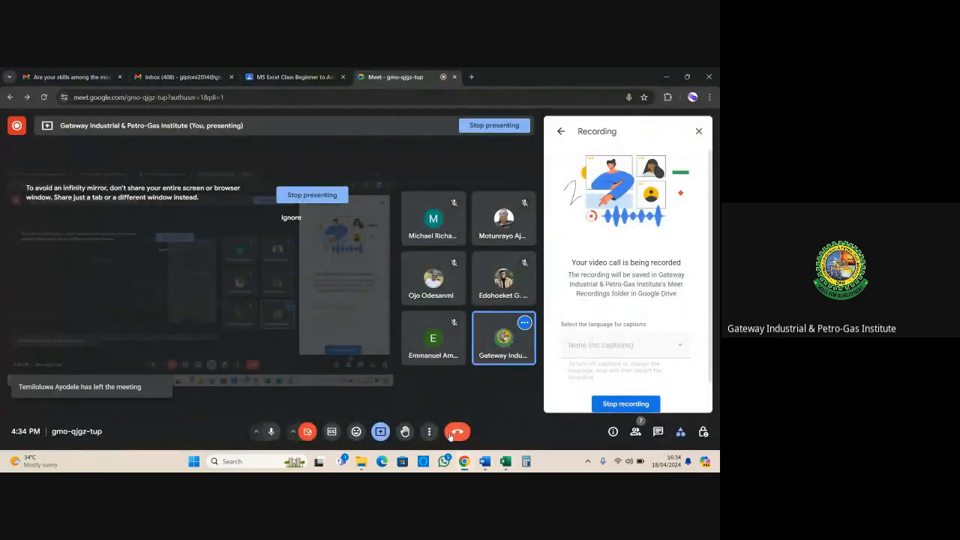
pyautogui.click(505, 462)
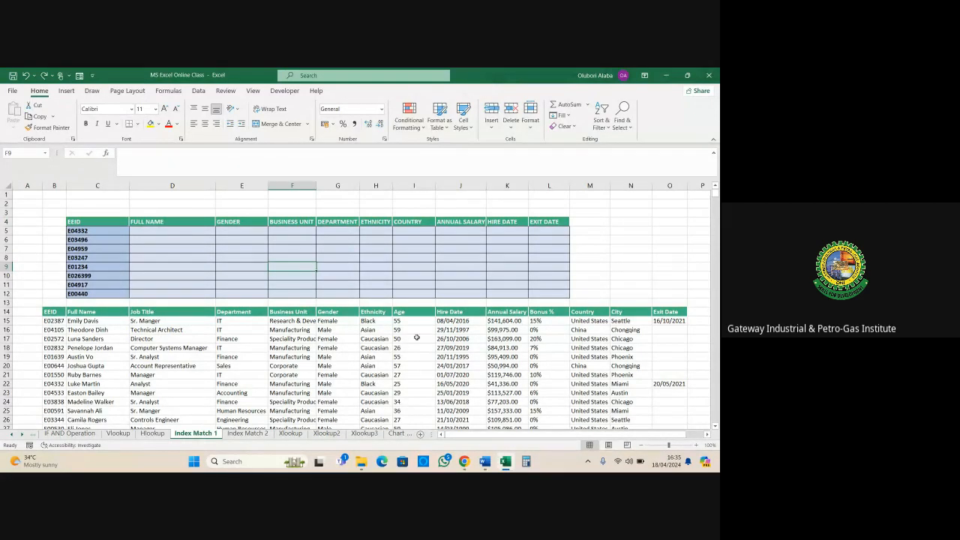
# Step: Examine the empty lookup table D5:L12 and the blank helper ranges C3:L3 above it and B5:B12 beside it
pyautogui.moveTo(149, 230); pyautogui.dragTo(562, 293)
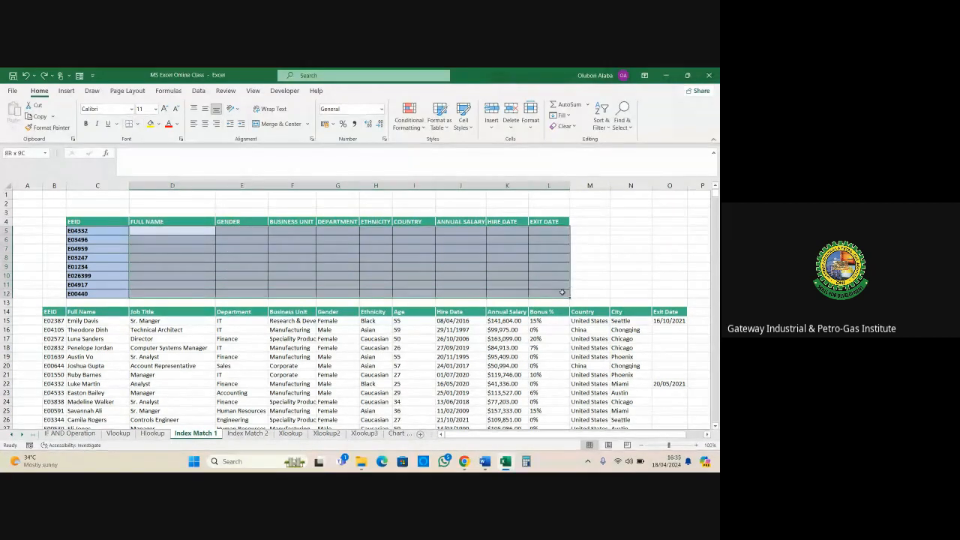
pyautogui.click(402, 274)
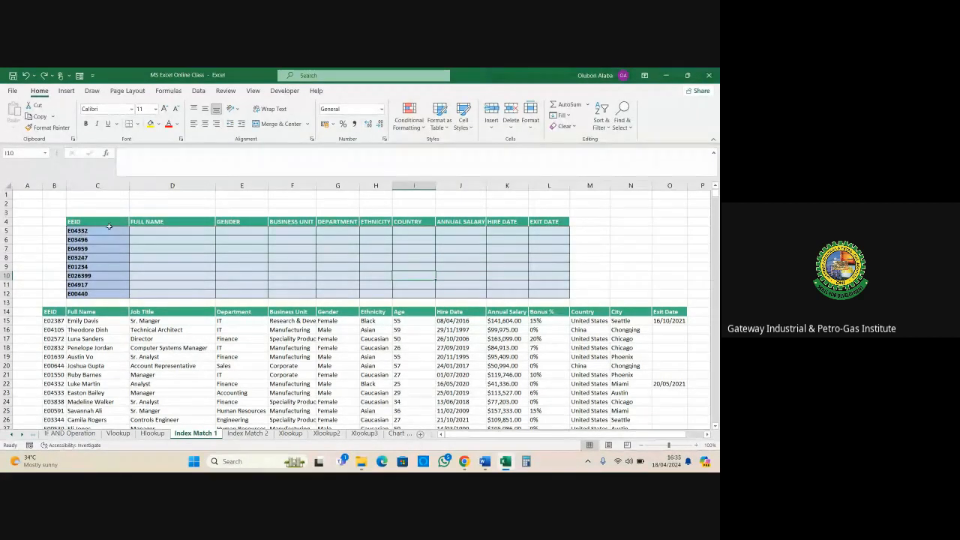
pyautogui.moveTo(75, 213); pyautogui.dragTo(536, 210)
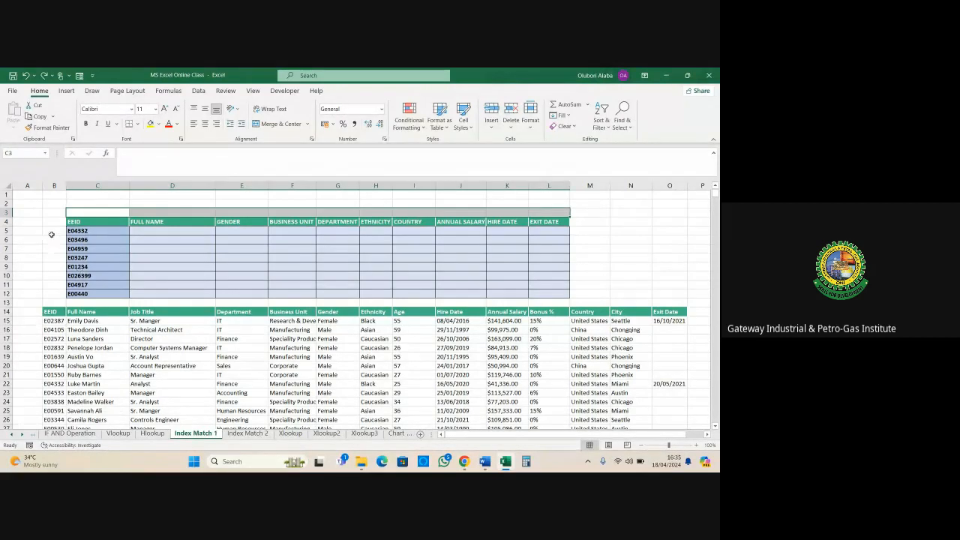
pyautogui.moveTo(53, 231); pyautogui.dragTo(58, 291)
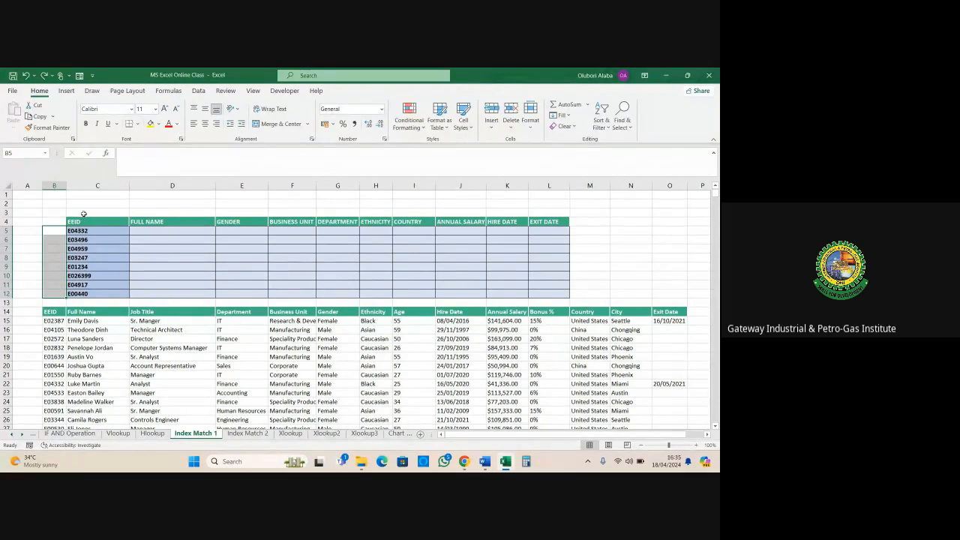
pyautogui.moveTo(78, 213); pyautogui.dragTo(562, 213)
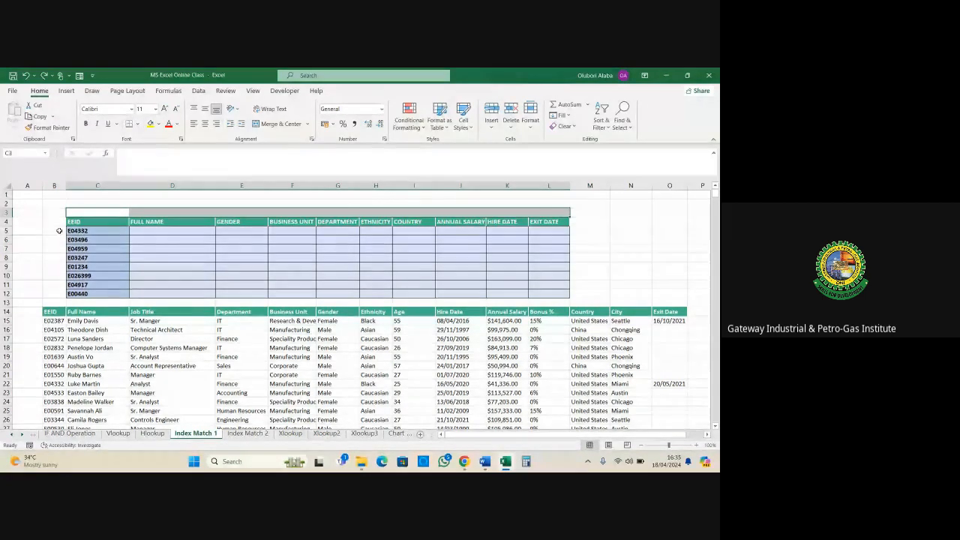
pyautogui.moveTo(58, 231); pyautogui.dragTo(66, 295)
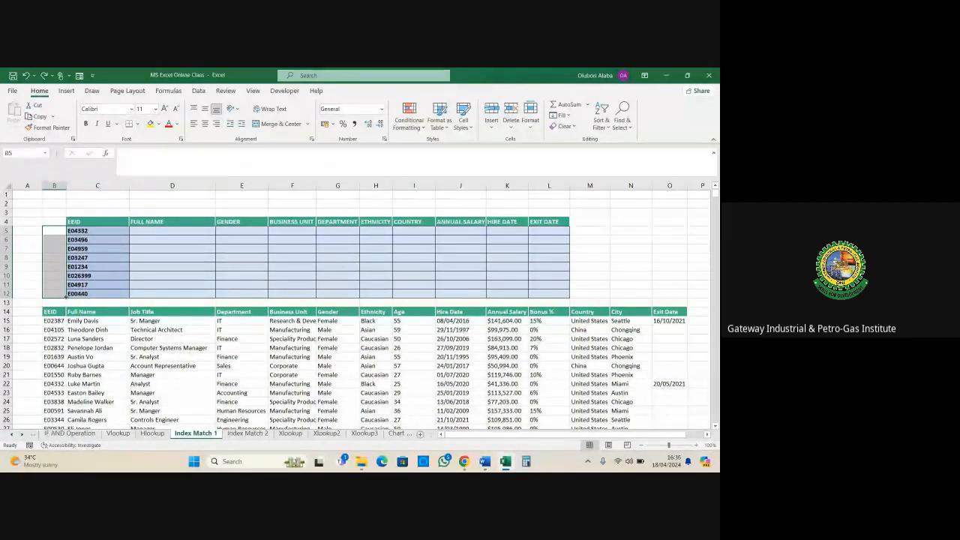
# Step: Start a MATCH formula in C3 above the EEID header with C$4 as the row-locked lookup value
pyautogui.click(111, 211)
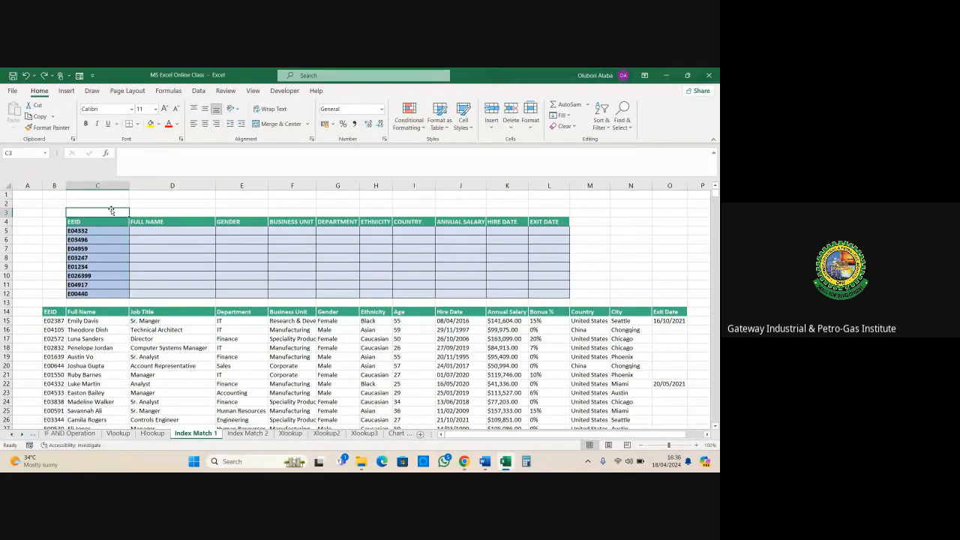
pyautogui.write('=matc')
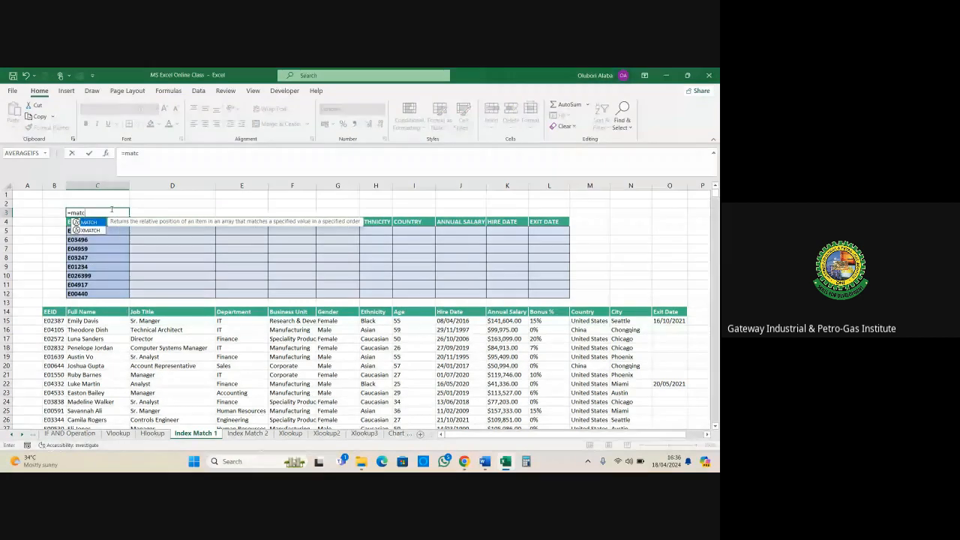
pyautogui.press('Tab')
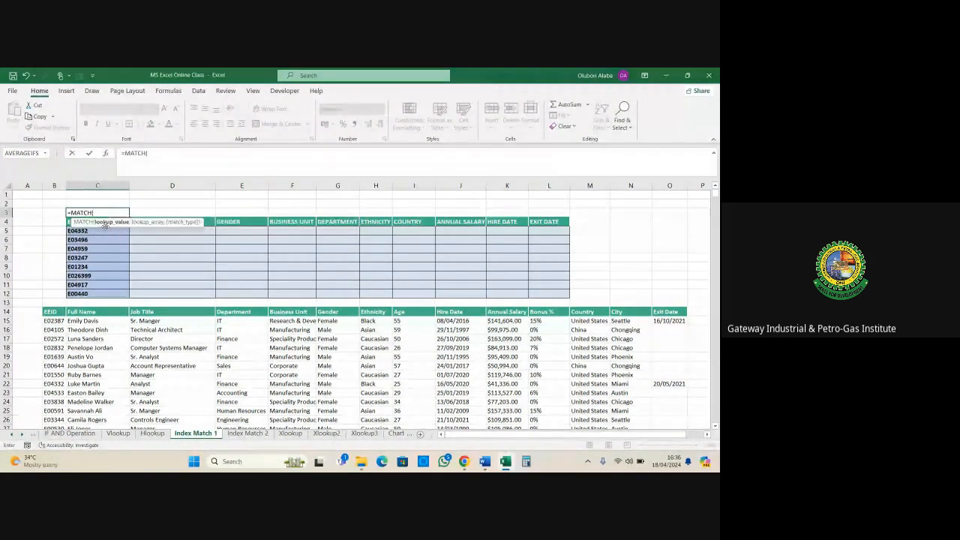
pyautogui.click(157, 160)
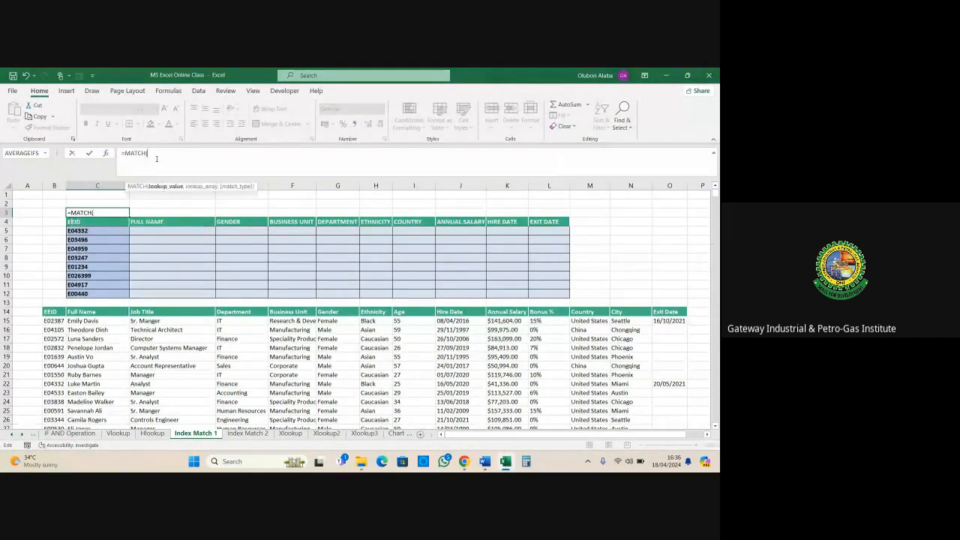
pyautogui.click(82, 221)
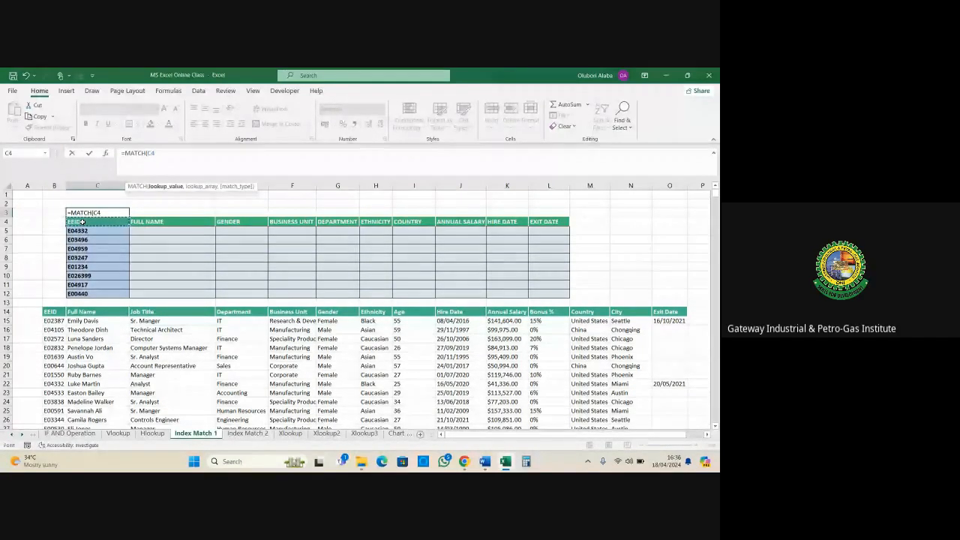
pyautogui.click(95, 213)
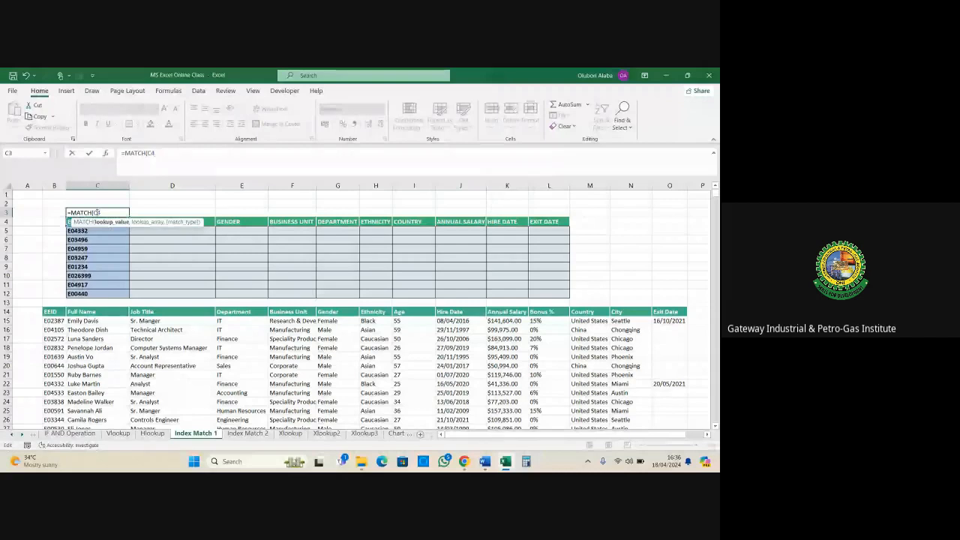
pyautogui.write('$4')
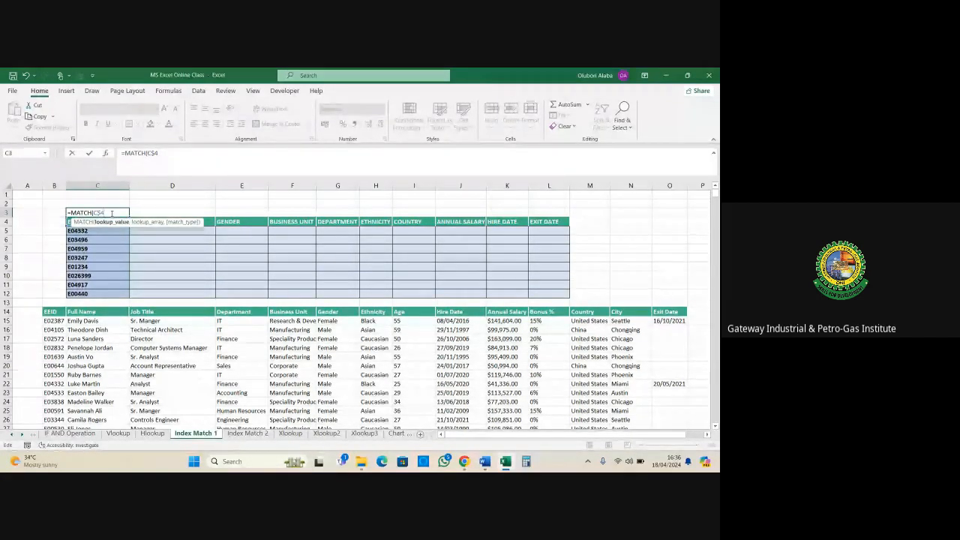
# Step: Complete the C3 MATCH formula with the absolute lookup array $B$14:$O$14 and match type 0 for an exact match
pyautogui.write(',')
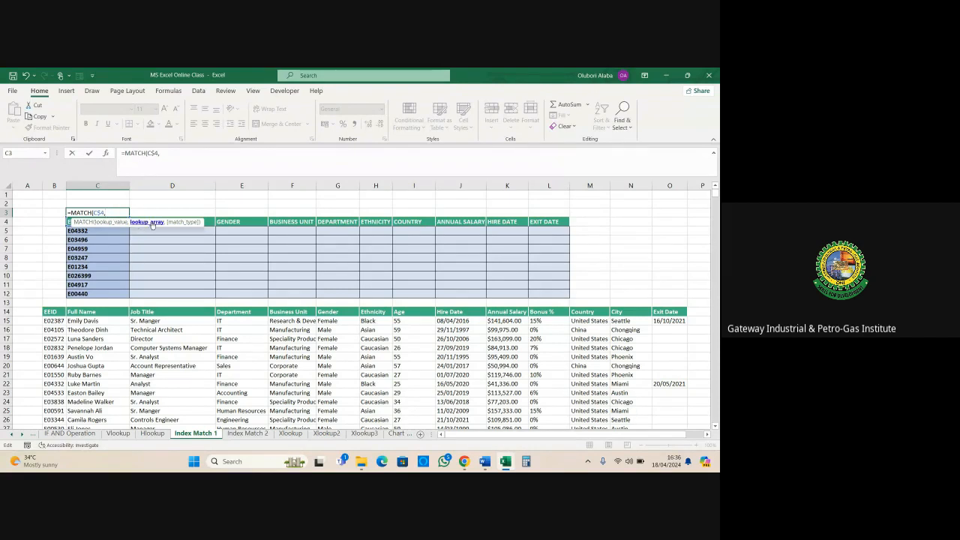
pyautogui.moveTo(53, 310); pyautogui.dragTo(683, 312)
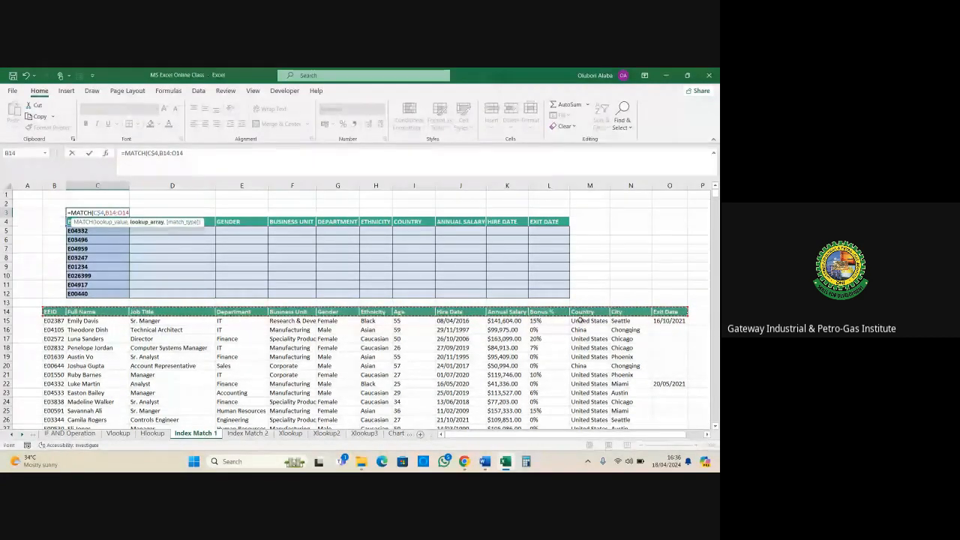
pyautogui.press('F4')
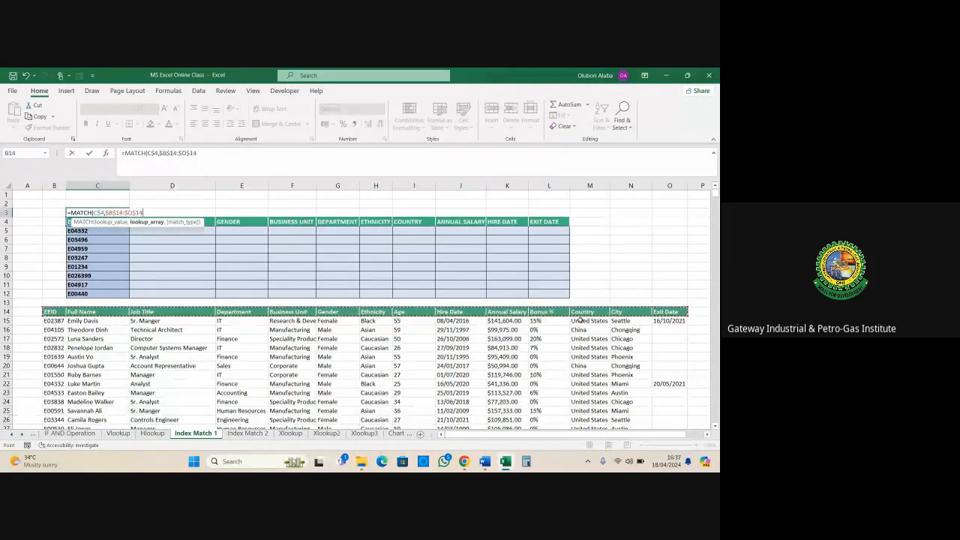
pyautogui.write(',')
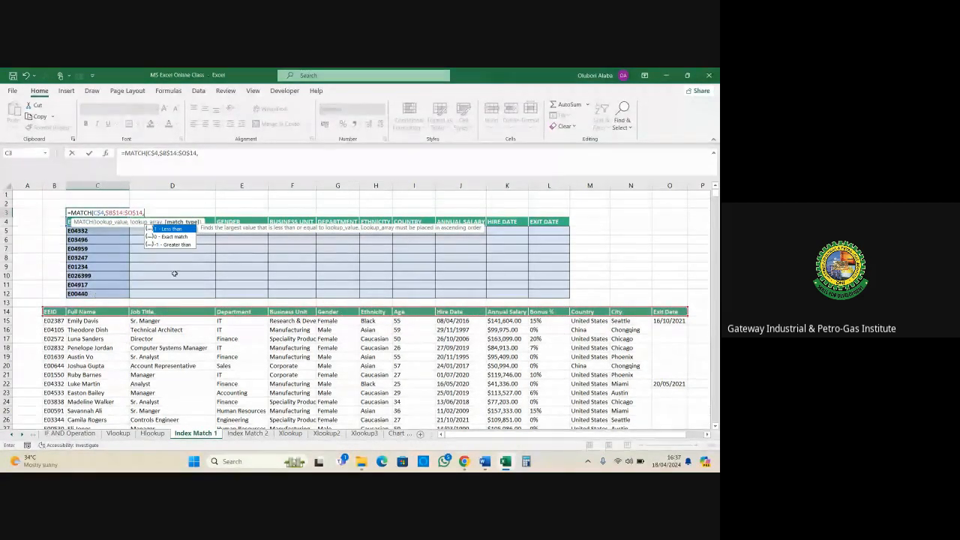
pyautogui.write('0')
pyautogui.press('Return')
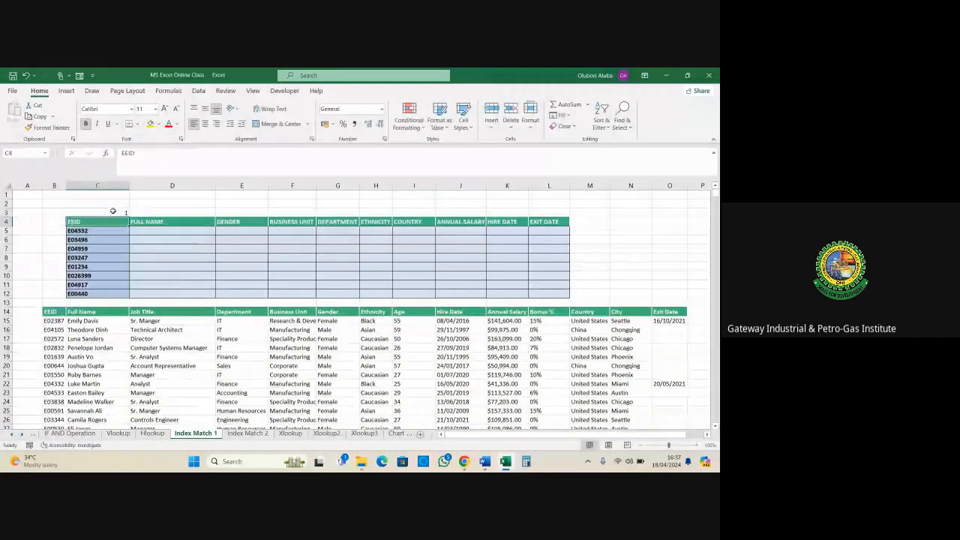
# Step: Fill the C3 MATCH formula across to L3 above the remaining lookup table headers
pyautogui.click(124, 213)
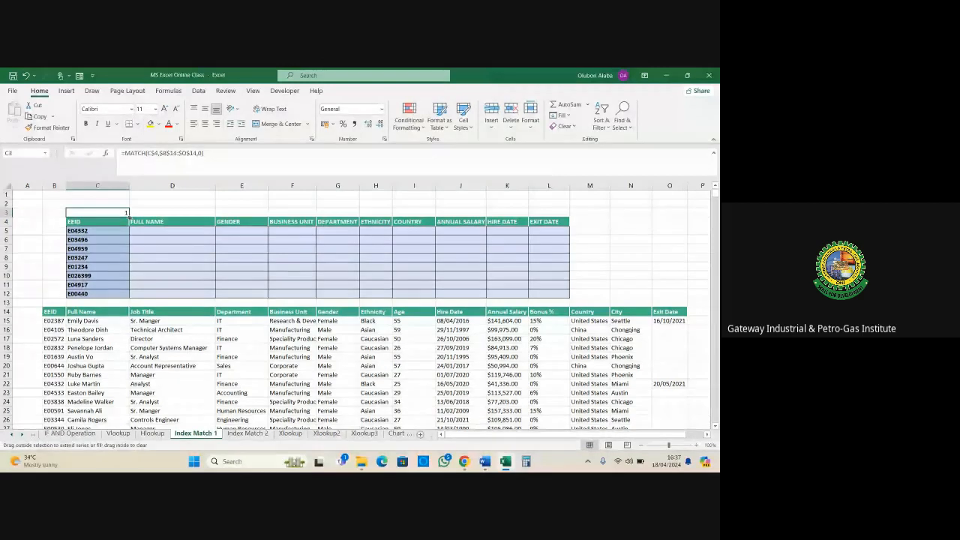
pyautogui.moveTo(127, 213); pyautogui.dragTo(559, 231)
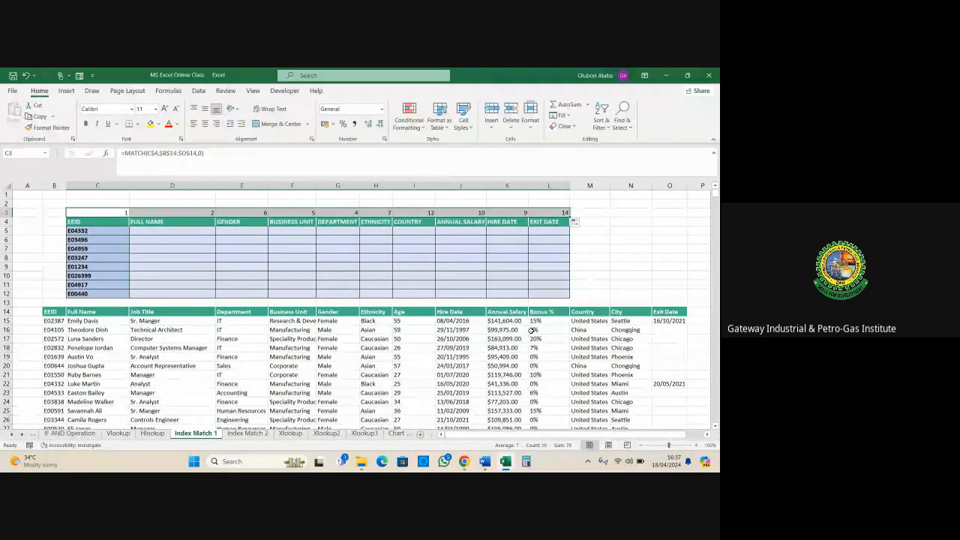
# Step: Check the row 3 MATCH positions, such as BUSINESS UNIT, against the source headers in row 14, and locate the blank helper range B5:B12
pyautogui.click(288, 224)
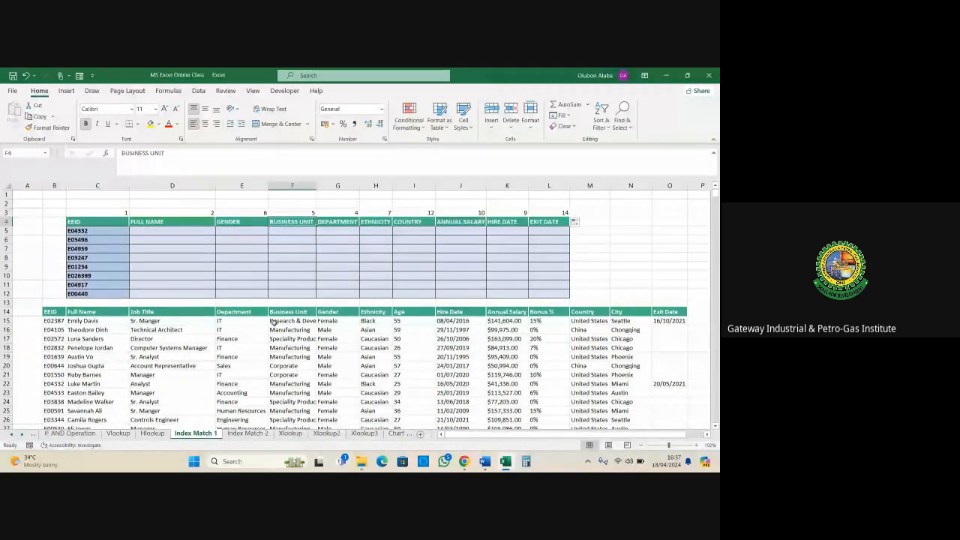
pyautogui.click(50, 312)
pyautogui.click(88, 311)
pyautogui.click(150, 311)
pyautogui.click(233, 312)
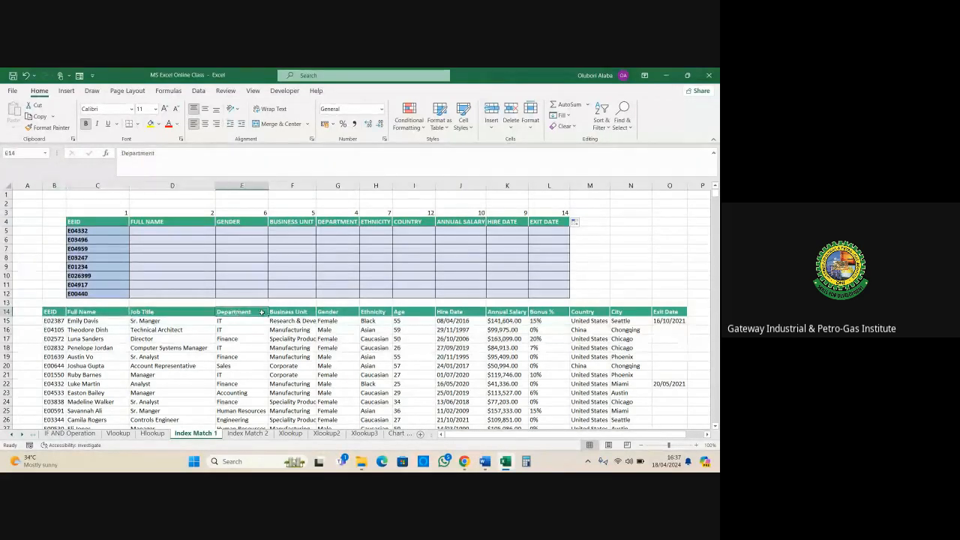
pyautogui.click(290, 315)
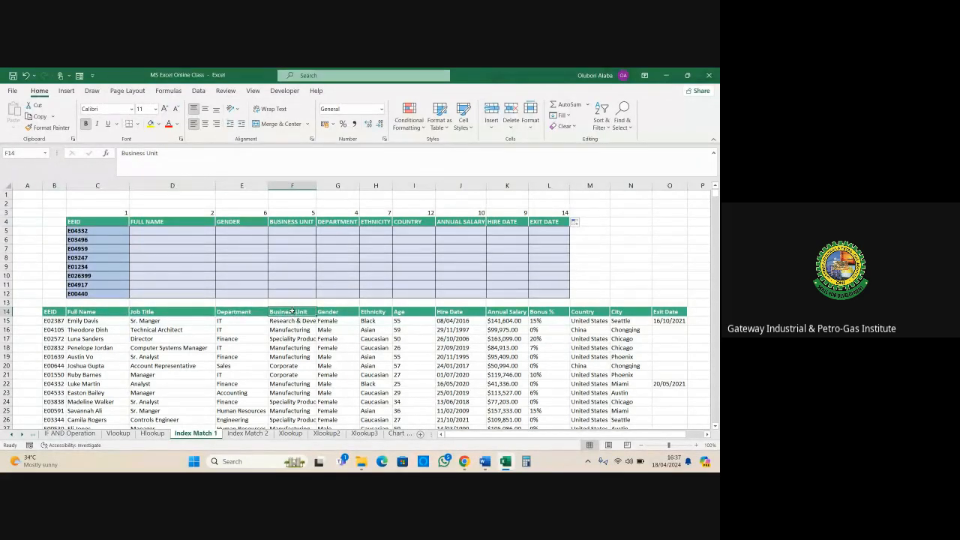
pyautogui.click(299, 215)
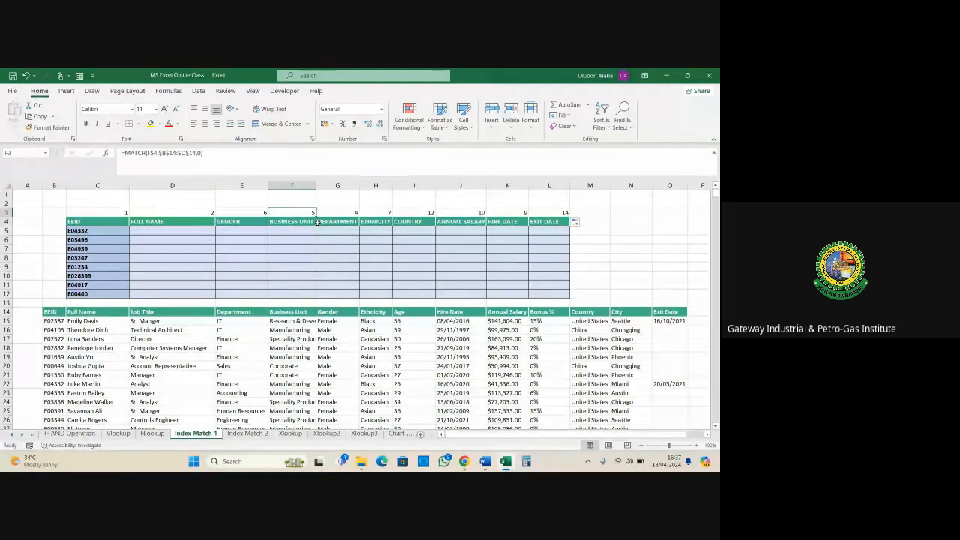
pyautogui.moveTo(100, 217); pyautogui.dragTo(468, 221)
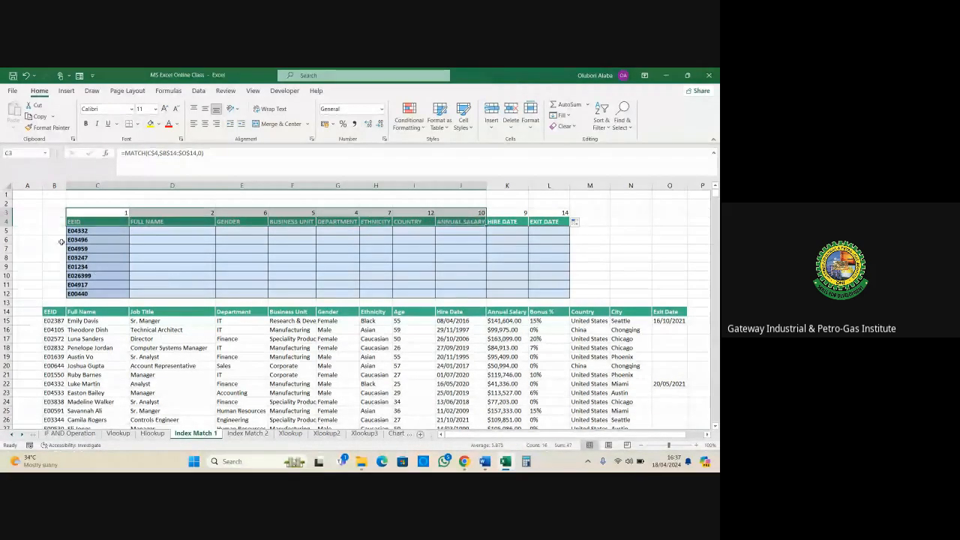
pyautogui.click(56, 231)
pyautogui.moveTo(56, 231); pyautogui.dragTo(58, 292)
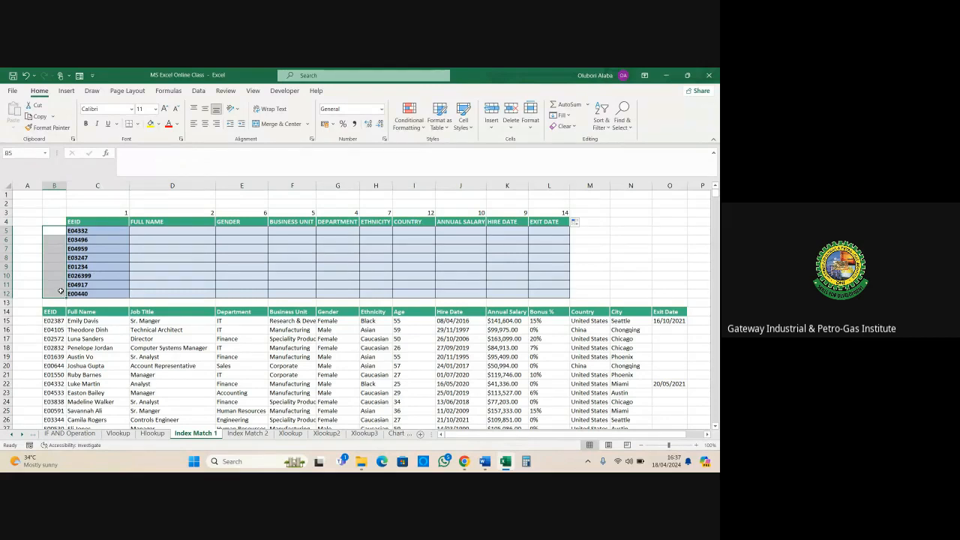
pyautogui.click(52, 229)
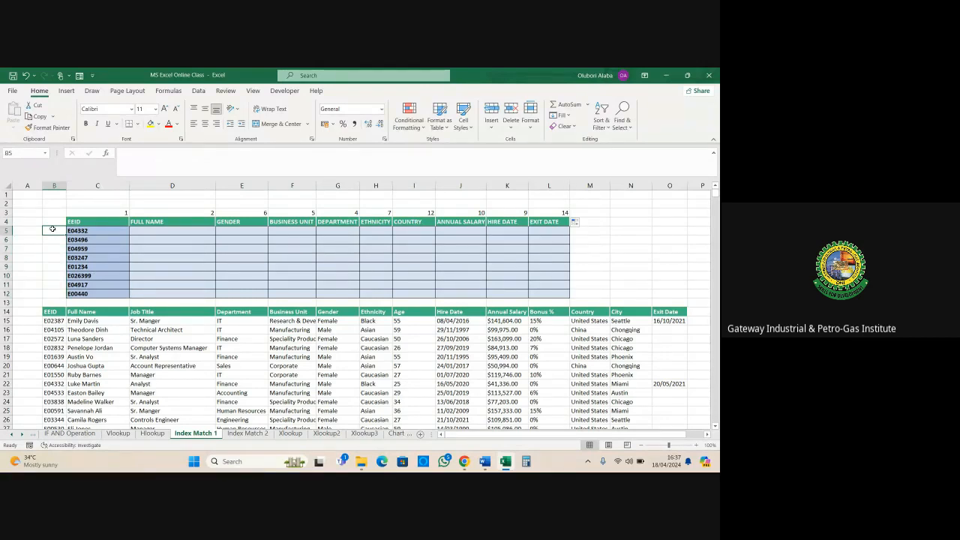
pyautogui.write('=')
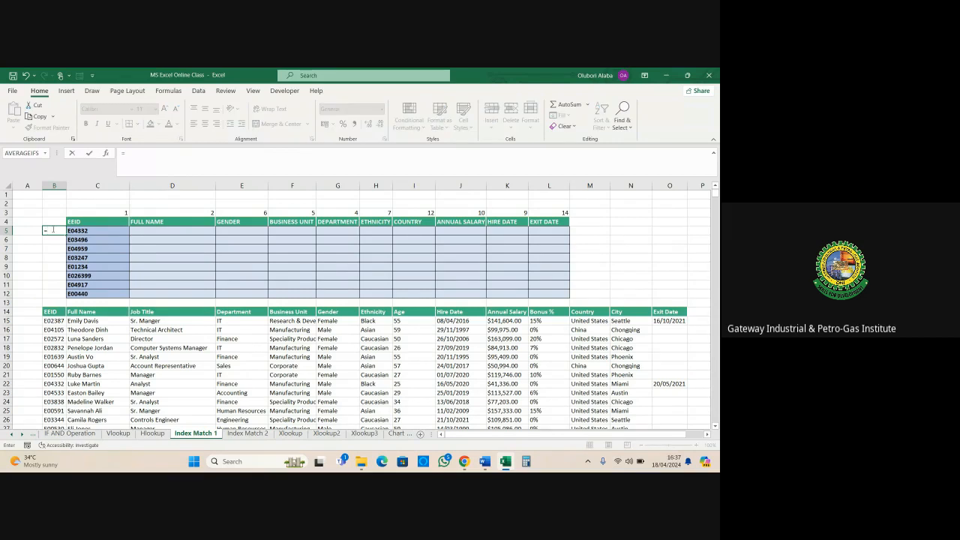
pyautogui.write('matc')
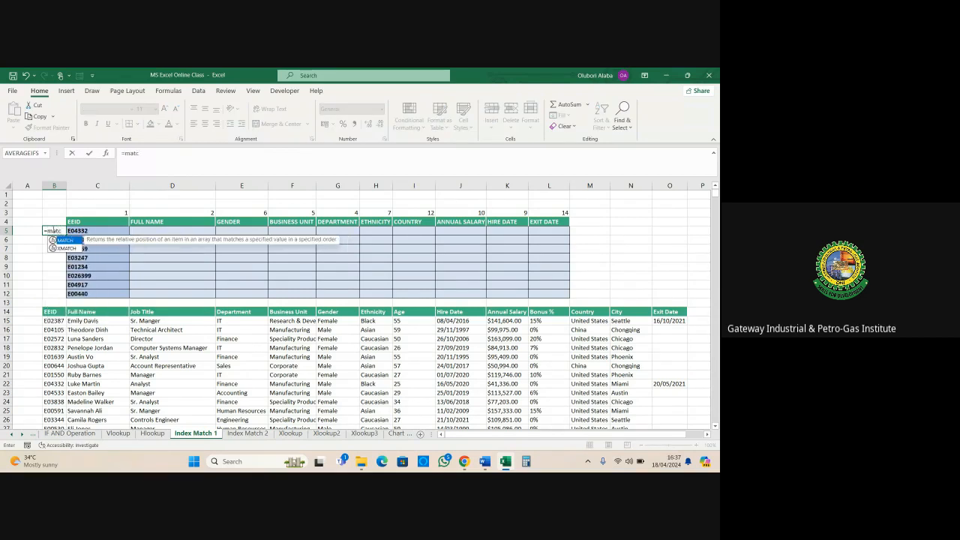
pyautogui.press('Tab')
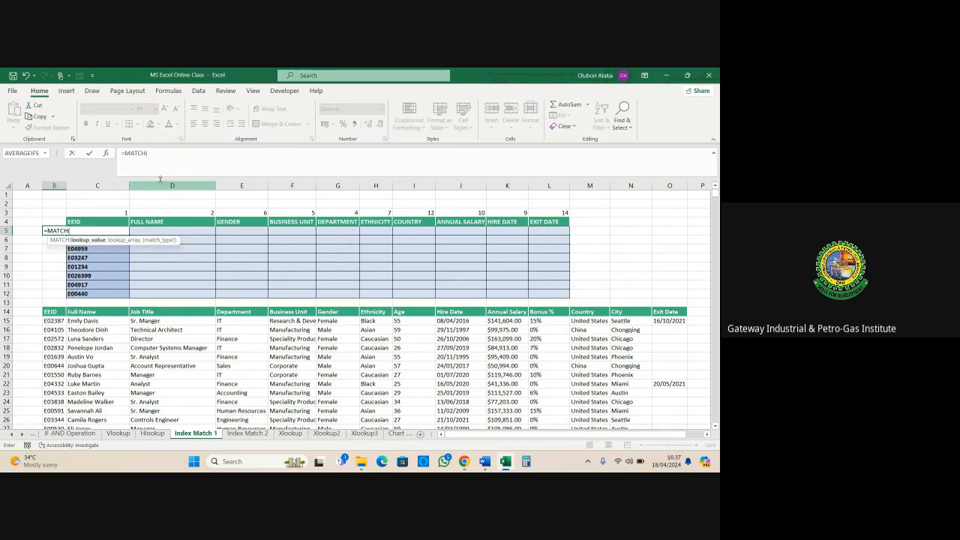
pyautogui.click(165, 157)
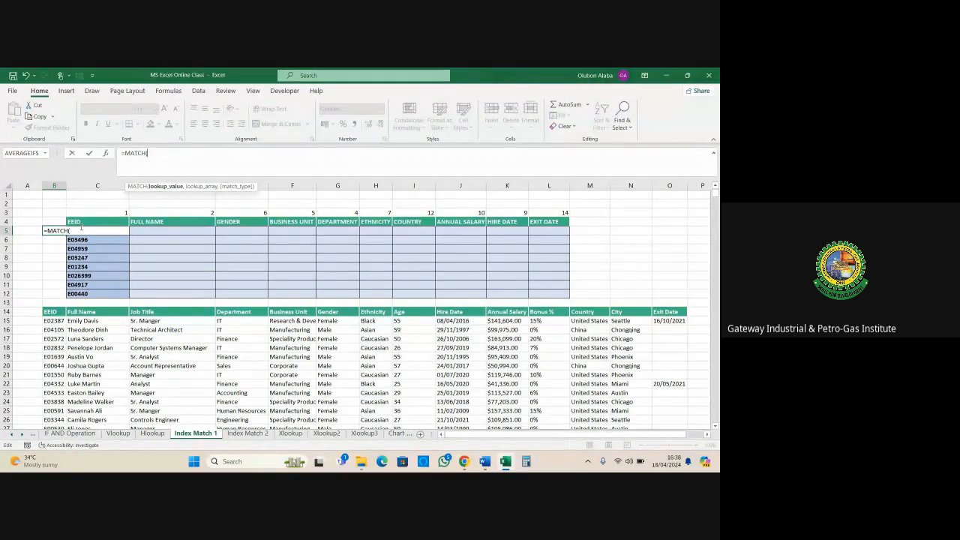
pyautogui.press('BackSpace')
pyautogui.press('BackSpace')
pyautogui.press('BackSpace')
pyautogui.press('BackSpace')
pyautogui.press('BackSpace')
pyautogui.press('BackSpace')
pyautogui.press('BackSpace')
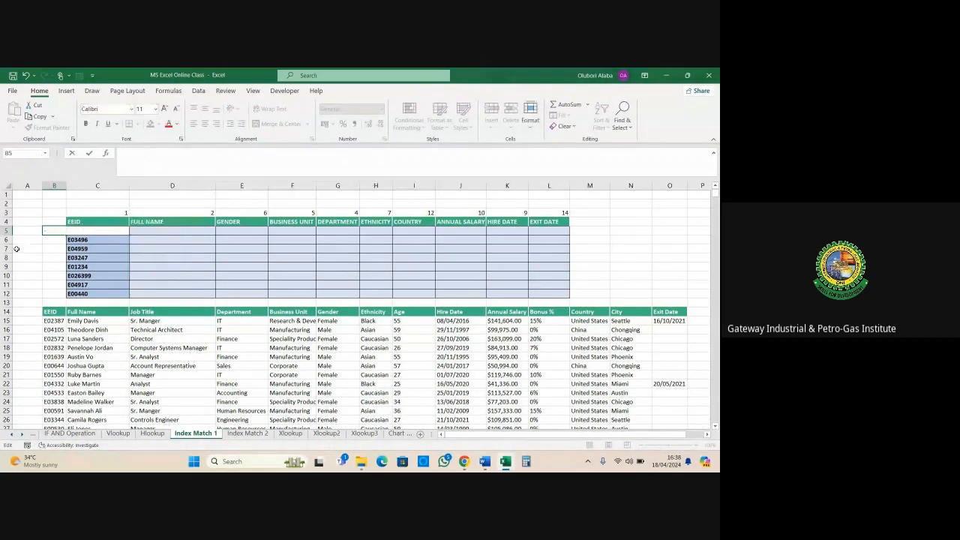
pyautogui.click(18, 247)
pyautogui.click(75, 230)
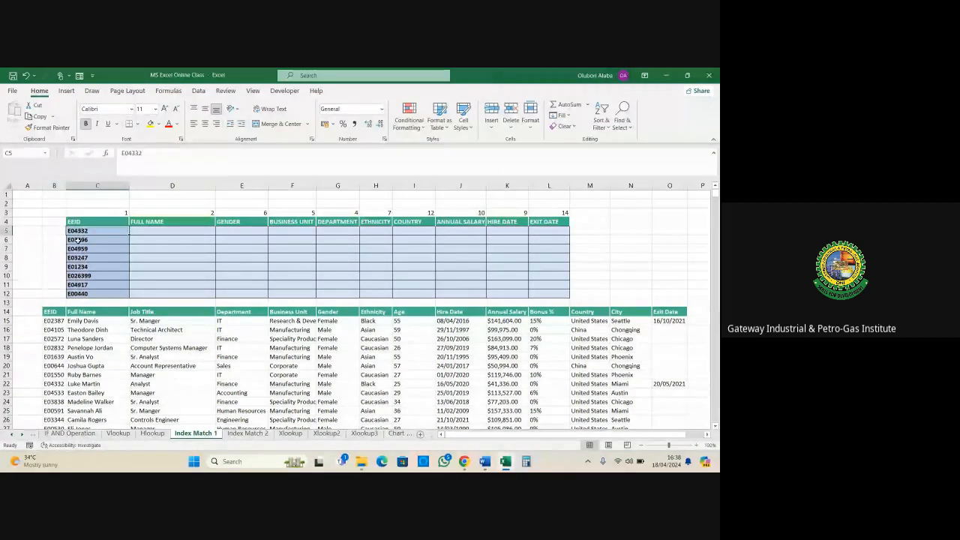
# Step: Start a MATCH formula in B5 beside the first EEID with $C5 as the column-locked lookup value
pyautogui.click(55, 231)
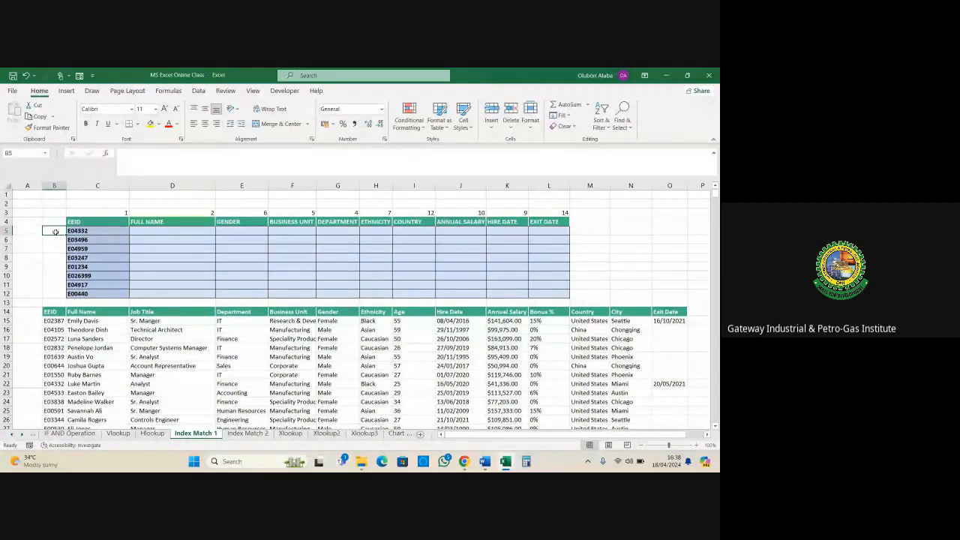
pyautogui.click(129, 162)
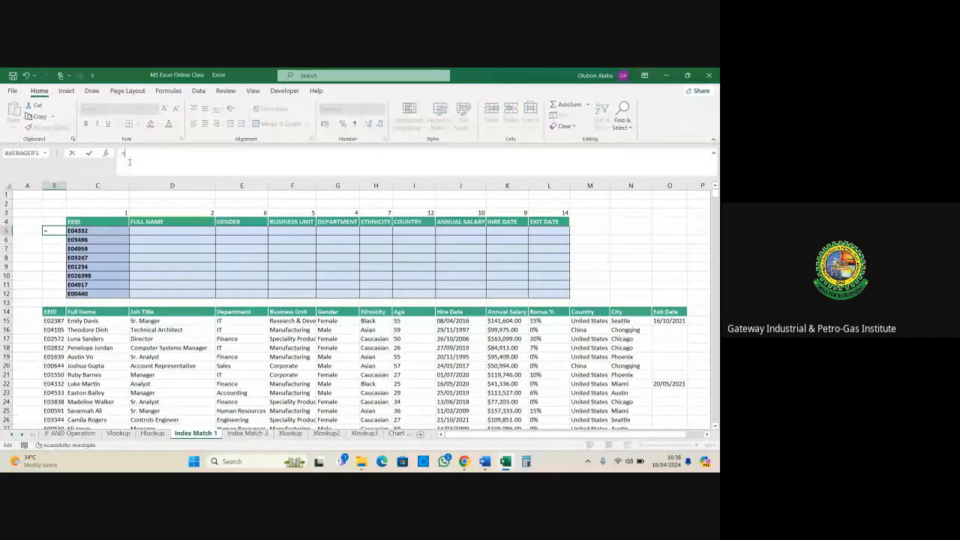
pyautogui.write('=matc')
pyautogui.press('Tab')
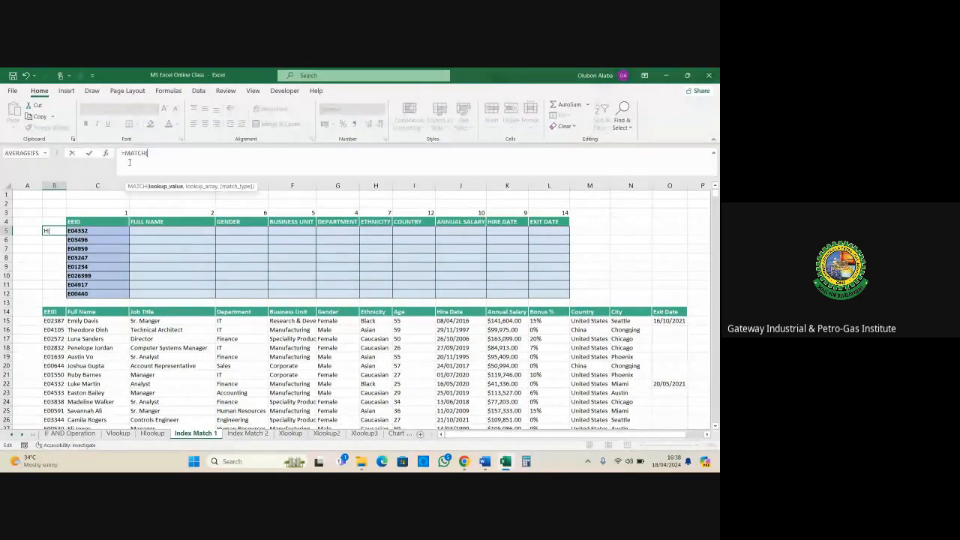
pyautogui.click(86, 231)
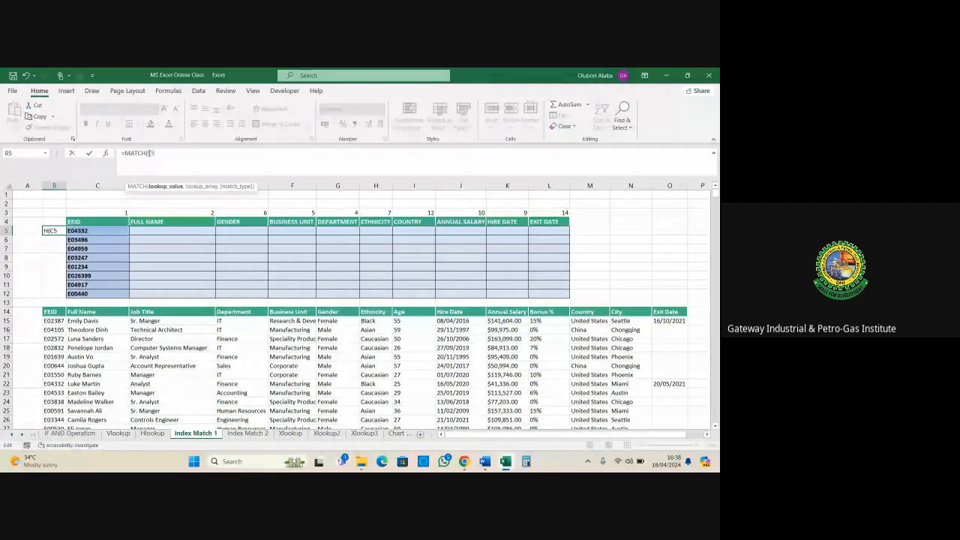
pyautogui.click(149, 154)
pyautogui.write('$C5')
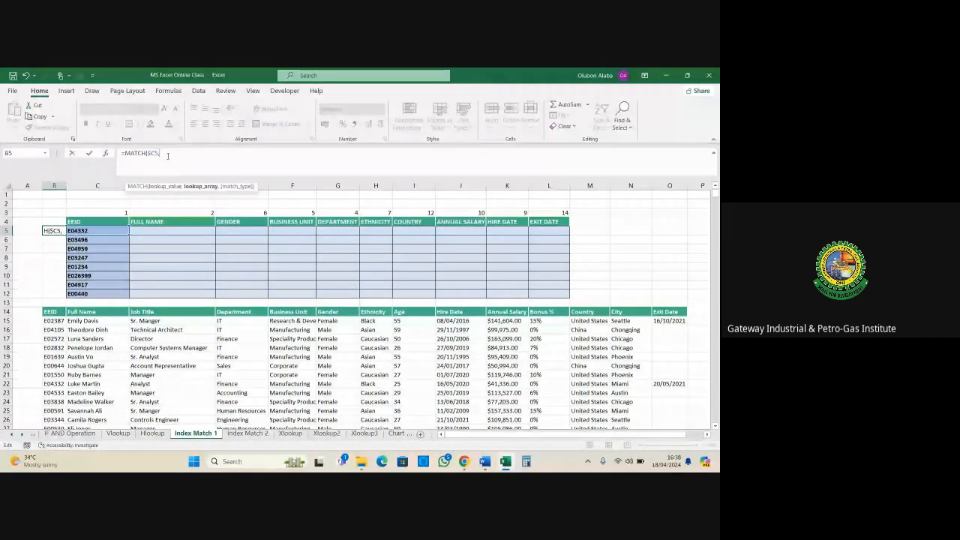
pyautogui.write(',')
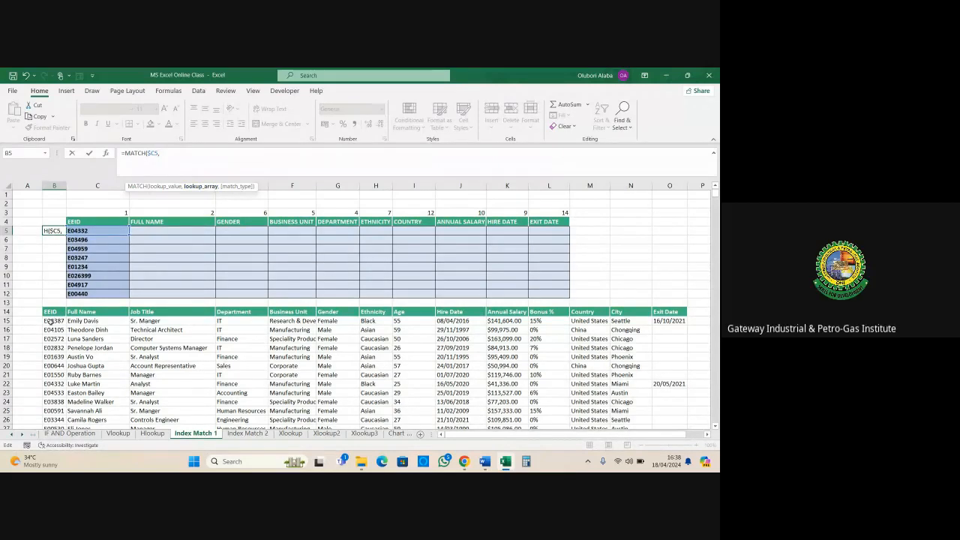
# Step: Complete the B5 MATCH formula with the absolute lookup array $B$15:$B$1014 and match type 0 for an exact match
pyautogui.click(50, 321)
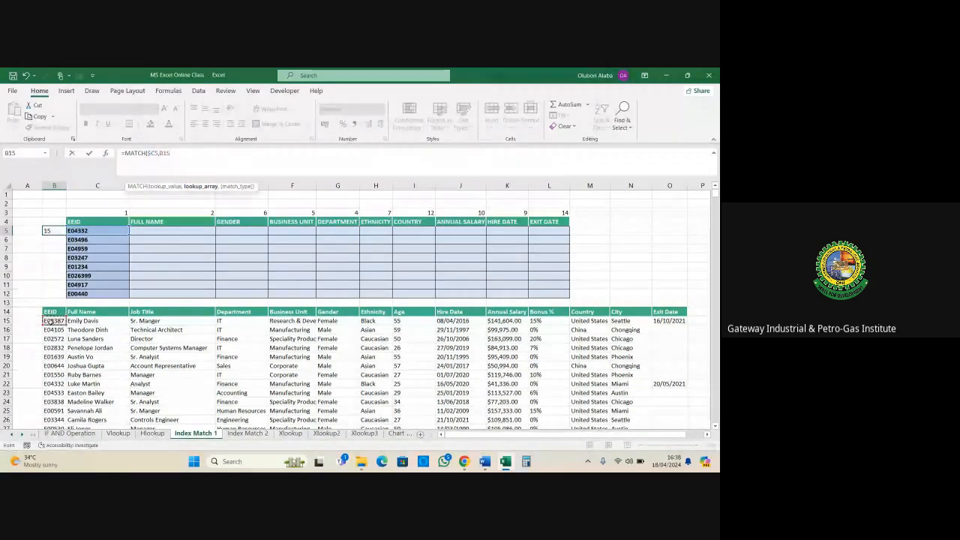
pyautogui.hotkey('ctrl', 'shift', 'Down')
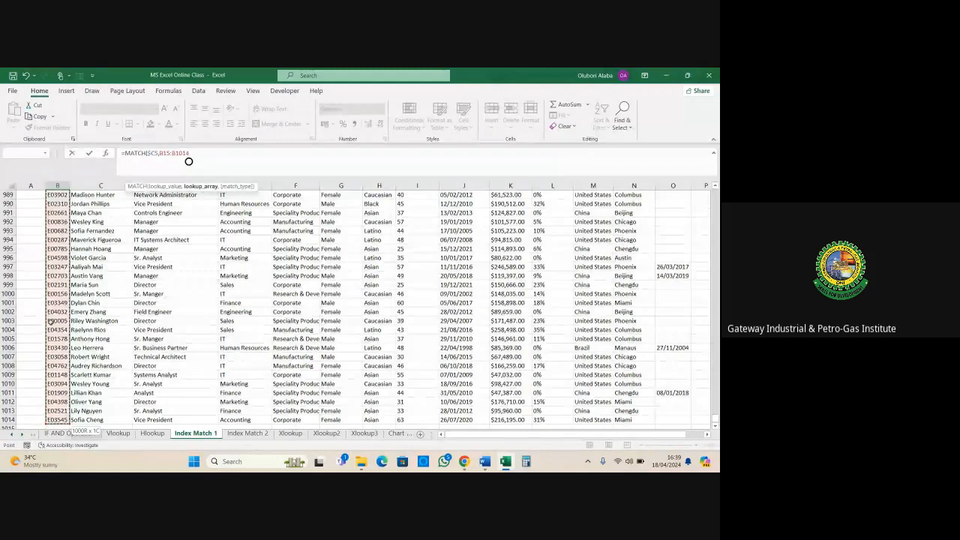
pyautogui.press('F4')
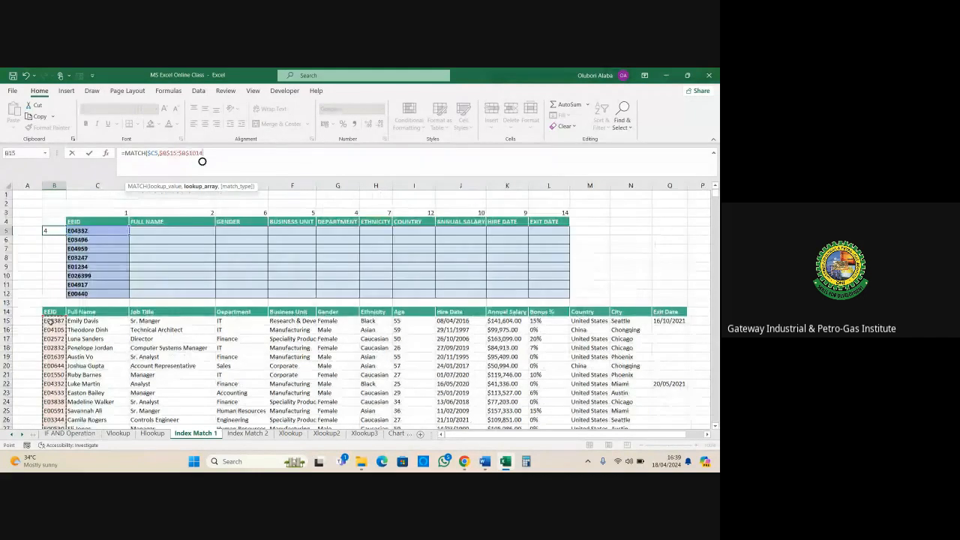
pyautogui.write(',0')
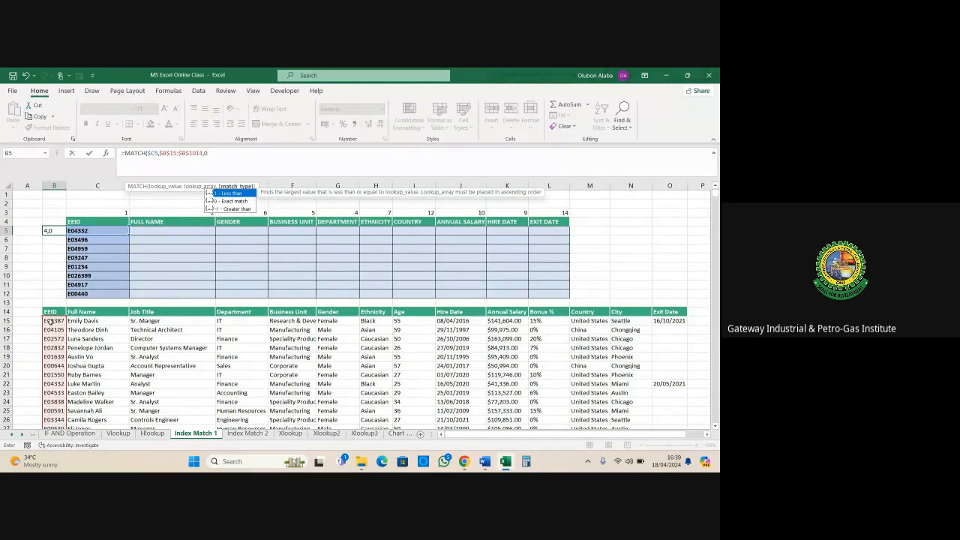
pyautogui.press('Return')
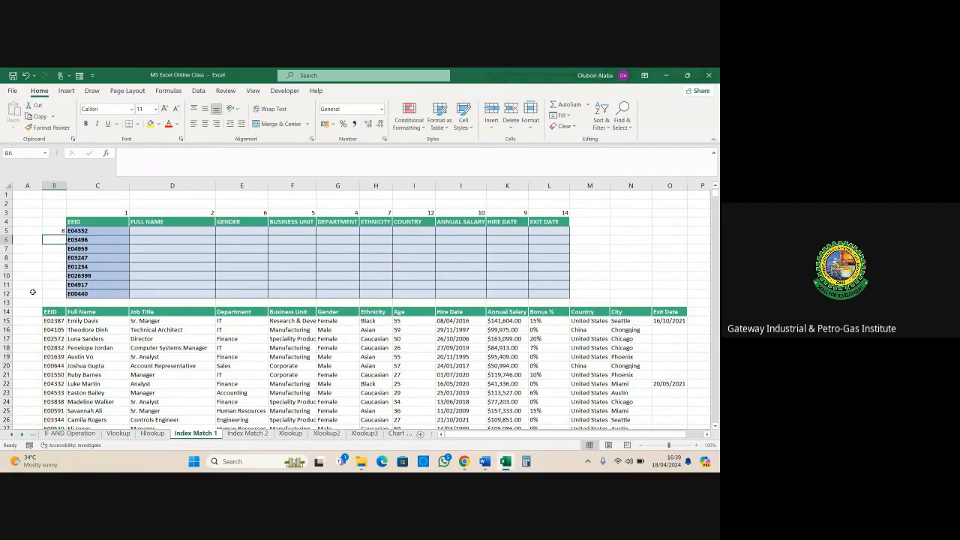
# Step: Fill the B5 MATCH formula down to B12 and check the results beside the listed EEIDs
pyautogui.click(57, 231)
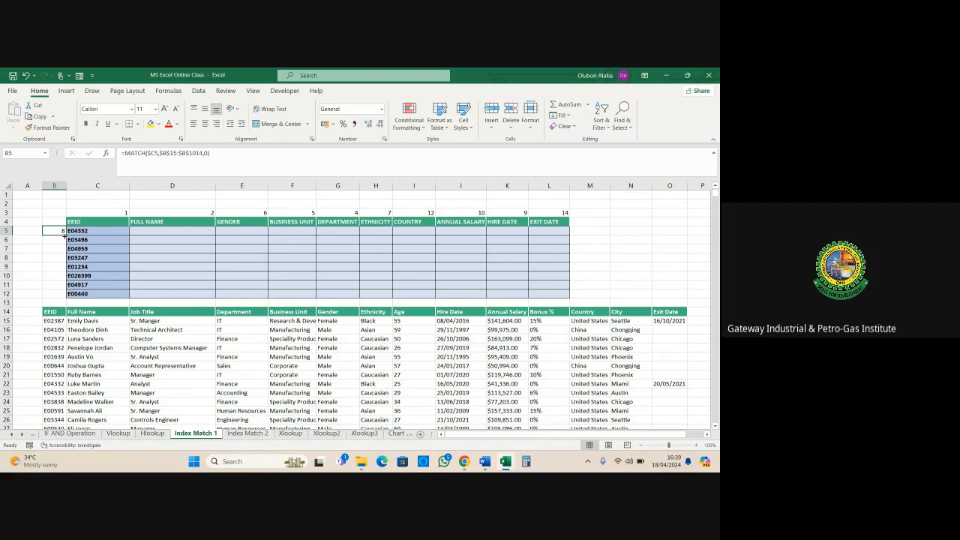
pyautogui.moveTo(66, 232); pyautogui.dragTo(66, 298)
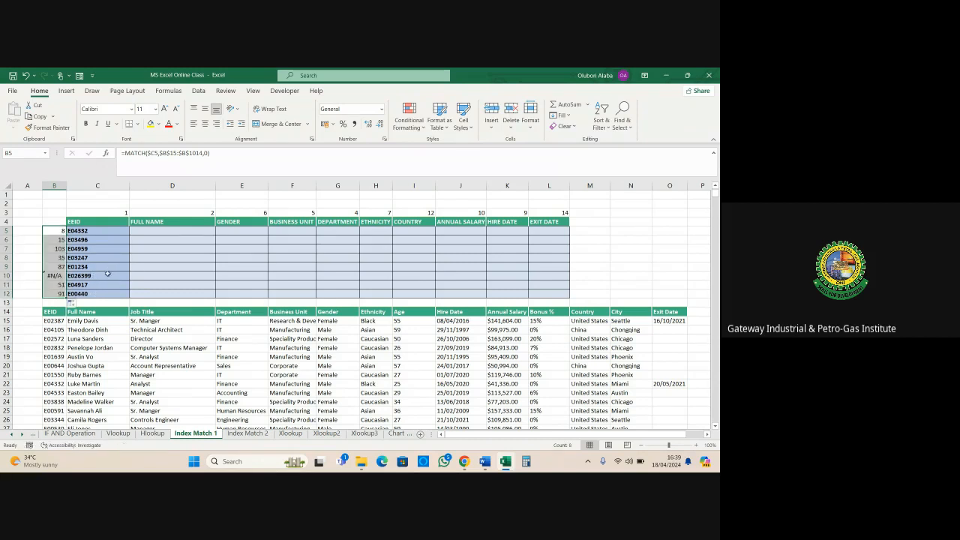
pyautogui.click(52, 275)
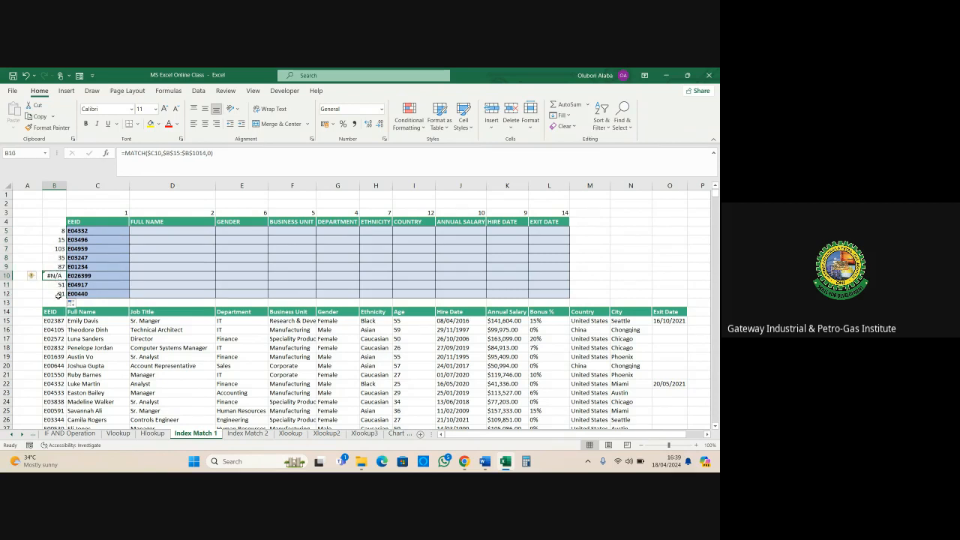
pyautogui.click(54, 234)
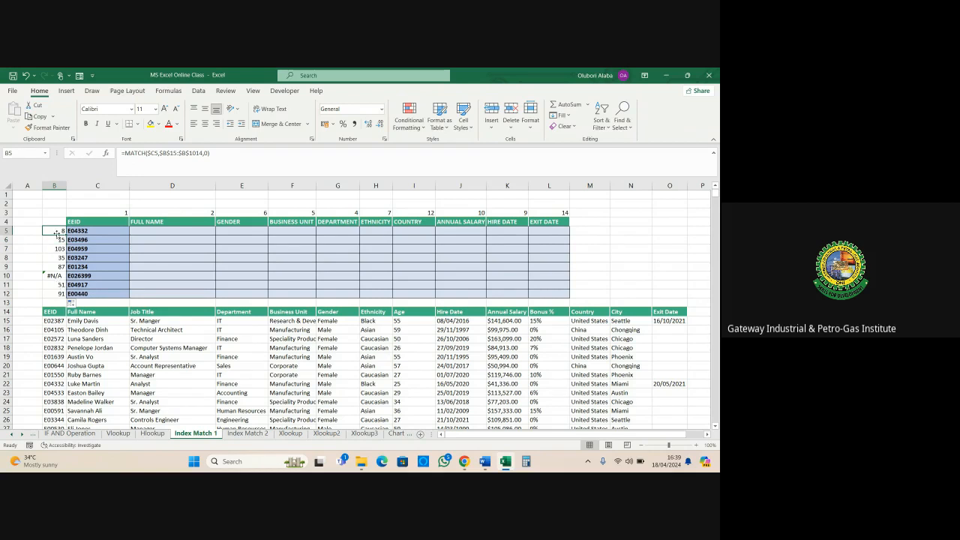
pyautogui.moveTo(57, 230); pyautogui.dragTo(65, 290)
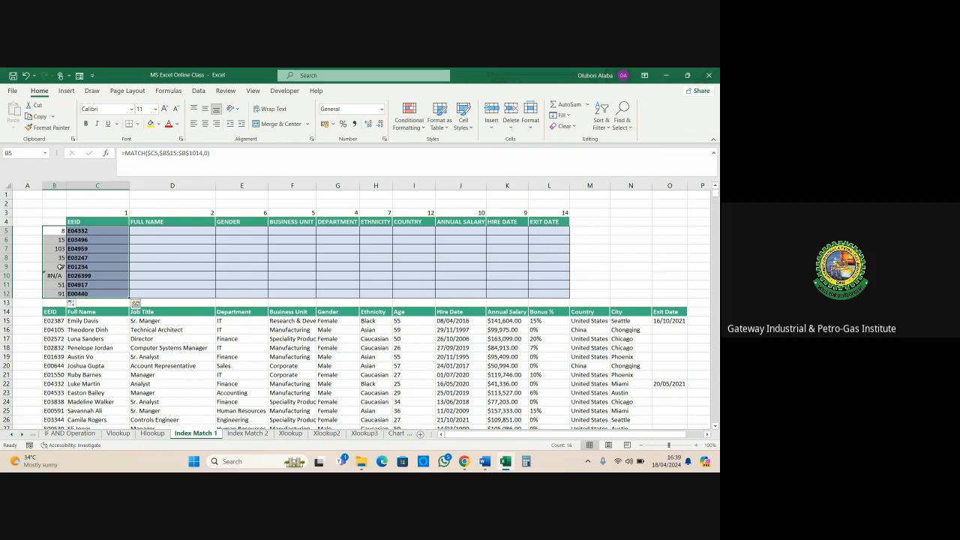
# Step: Wrap the B5 MATCH formula in IFERROR with "-" as the value returned on error
pyautogui.click(56, 233)
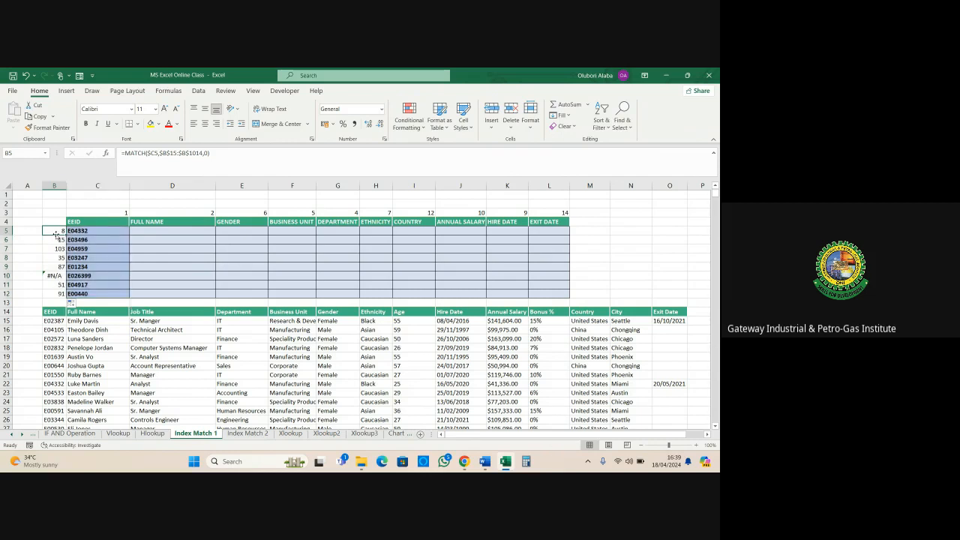
pyautogui.click(126, 153)
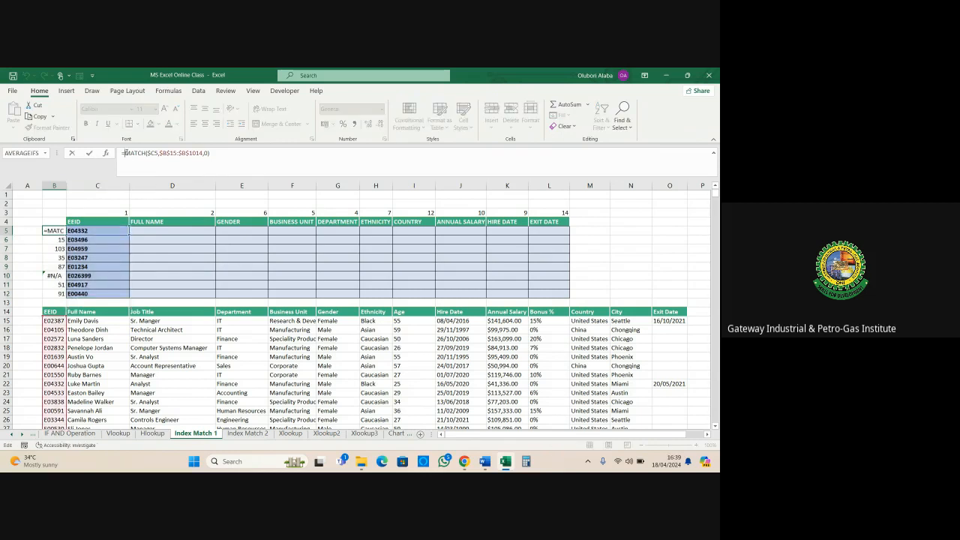
pyautogui.write('Ife')
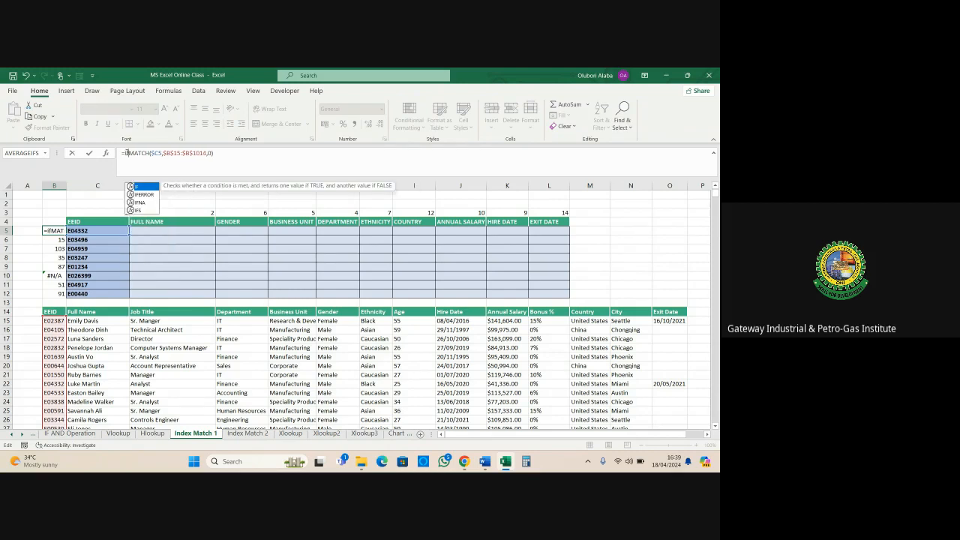
pyautogui.press('Tab')
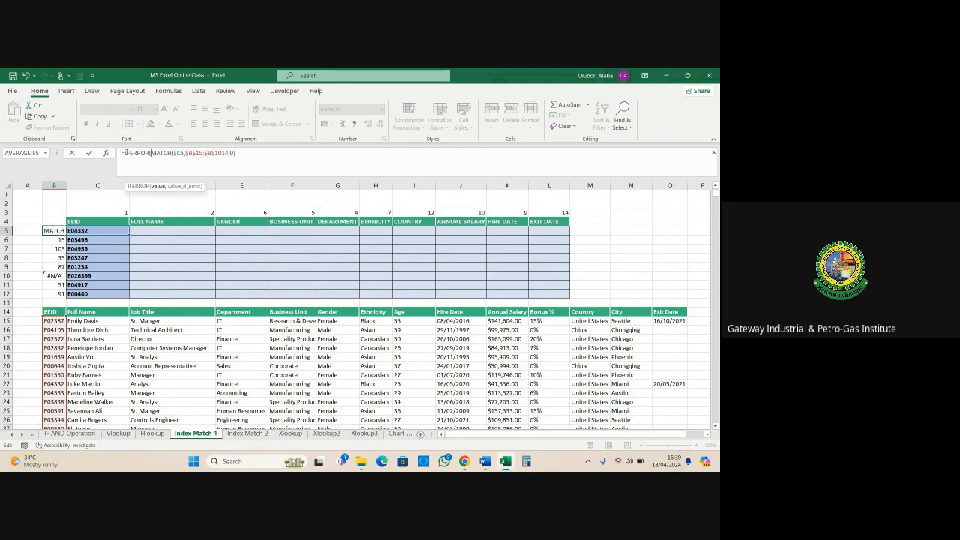
pyautogui.click(236, 153)
pyautogui.write(',"-')
pyautogui.press('Return')
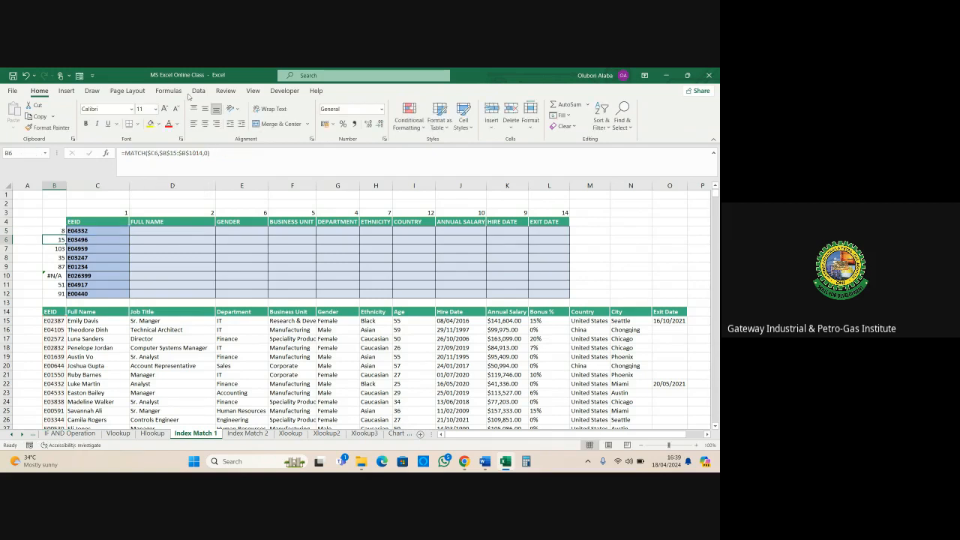
# Step: Fill the B5 IFERROR formula down to B12 and check the formula in B10
pyautogui.click(62, 231)
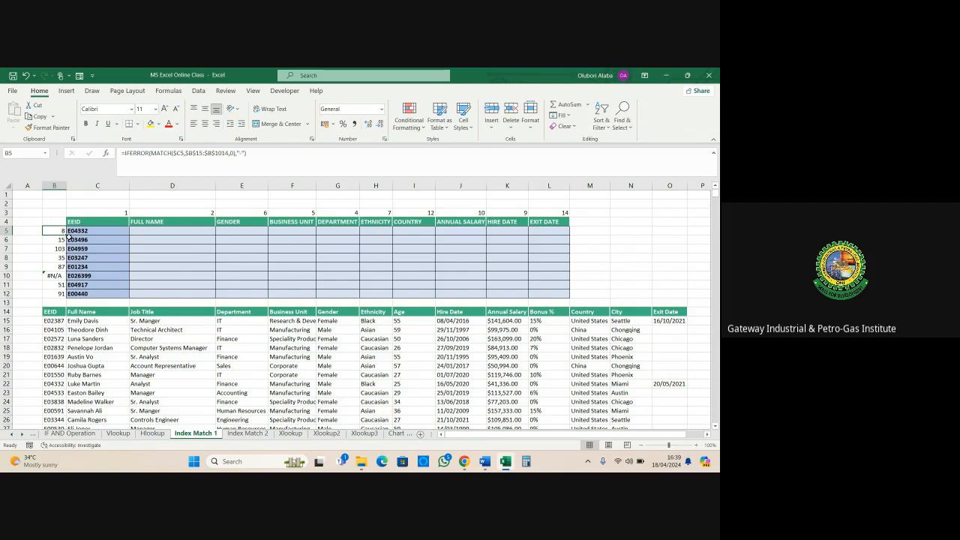
pyautogui.moveTo(66, 235); pyautogui.dragTo(67, 294)
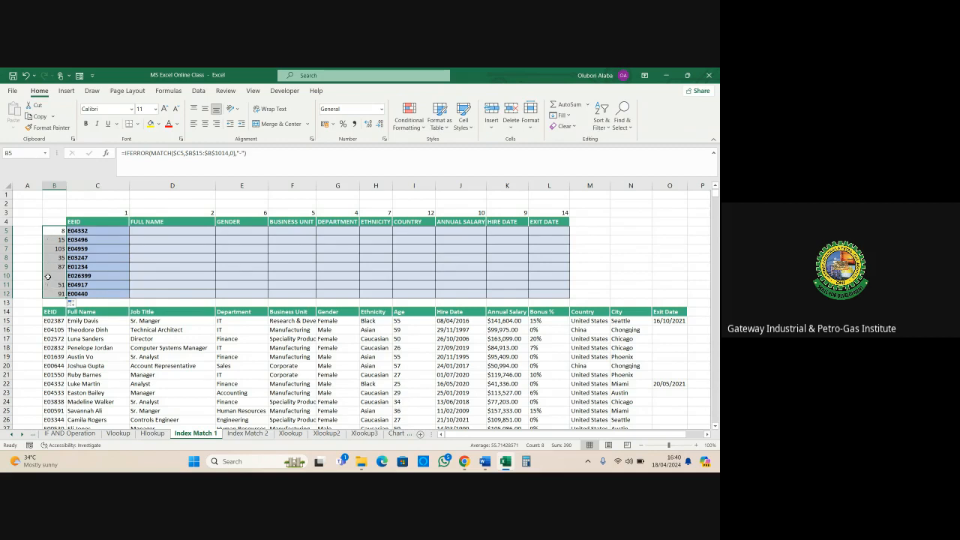
pyautogui.click(48, 276)
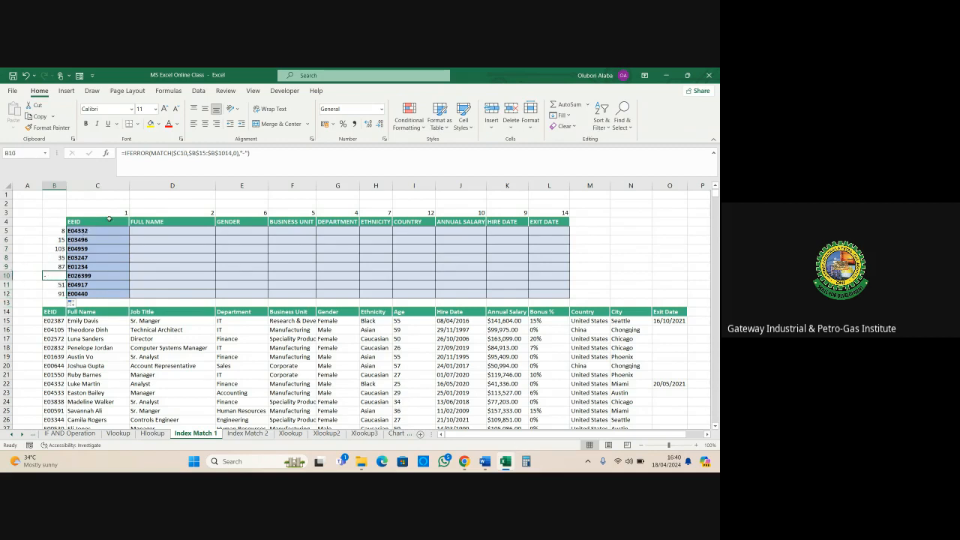
# Step: Examine how the row 3 column positions and the B5:B12 row positions relate to the blank cells in D5:L12
pyautogui.moveTo(104, 213); pyautogui.dragTo(430, 217)
pyautogui.moveTo(59, 230); pyautogui.dragTo(62, 302)
pyautogui.click(102, 269)
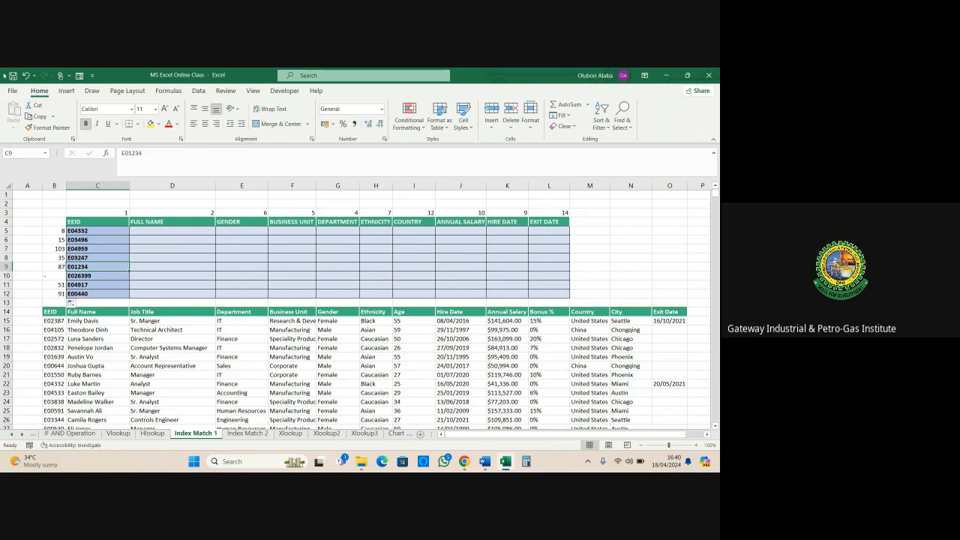
pyautogui.click(409, 264)
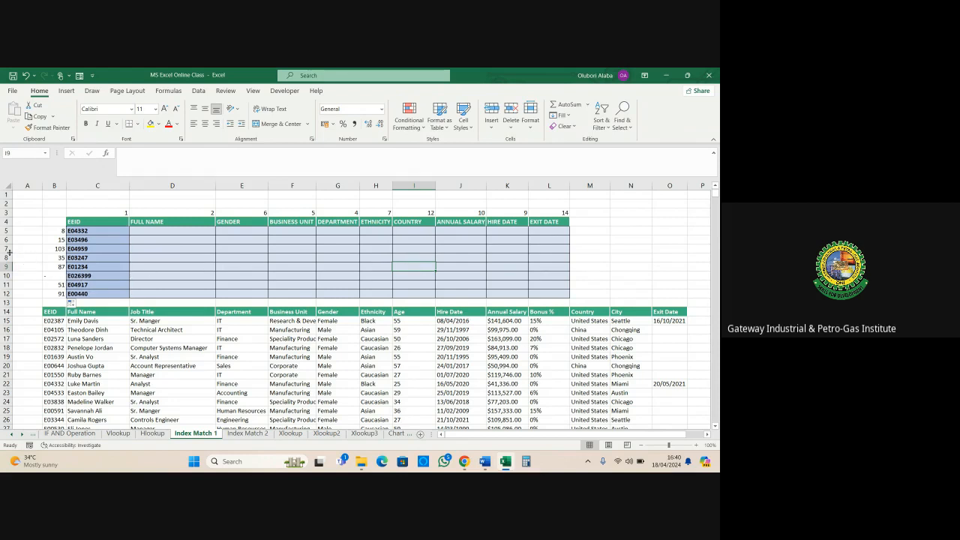
pyautogui.click(6, 294)
pyautogui.click(84, 295)
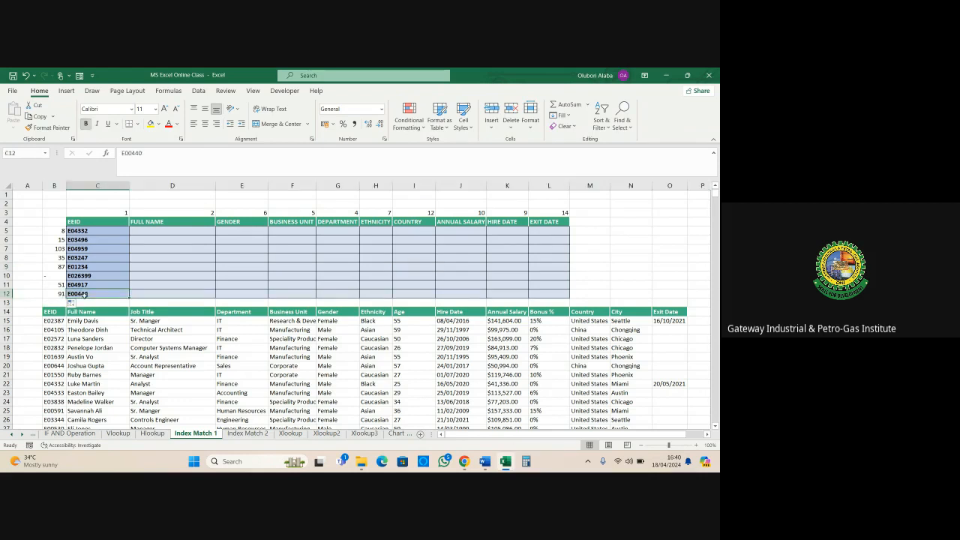
pyautogui.click(411, 293)
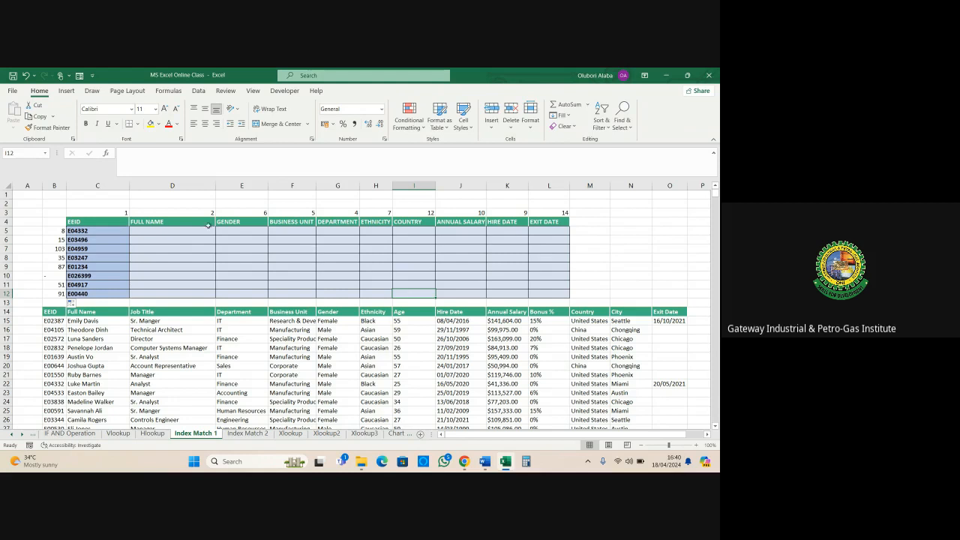
pyautogui.moveTo(91, 210); pyautogui.dragTo(388, 213)
pyautogui.moveTo(65, 230); pyautogui.dragTo(60, 292)
pyautogui.moveTo(214, 232)
pyautogui.mouseDown()
pyautogui.moveTo(240, 247)
pyautogui.moveTo(500, 278)
pyautogui.moveTo(530, 292)
pyautogui.mouseUp()
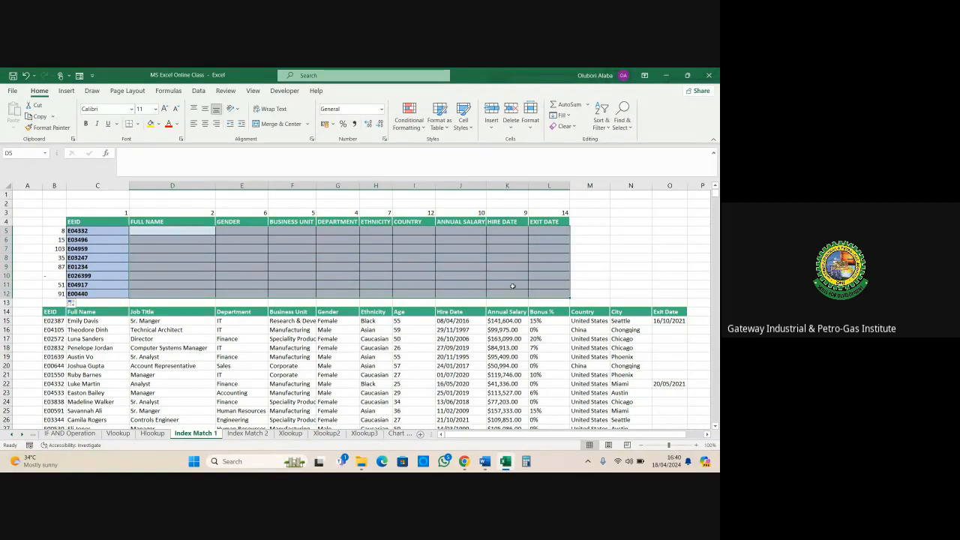
# Step: Start an INDEX formula in I12 under COUNTRY with the absolute array $B$14:$O$1014
pyautogui.click(424, 294)
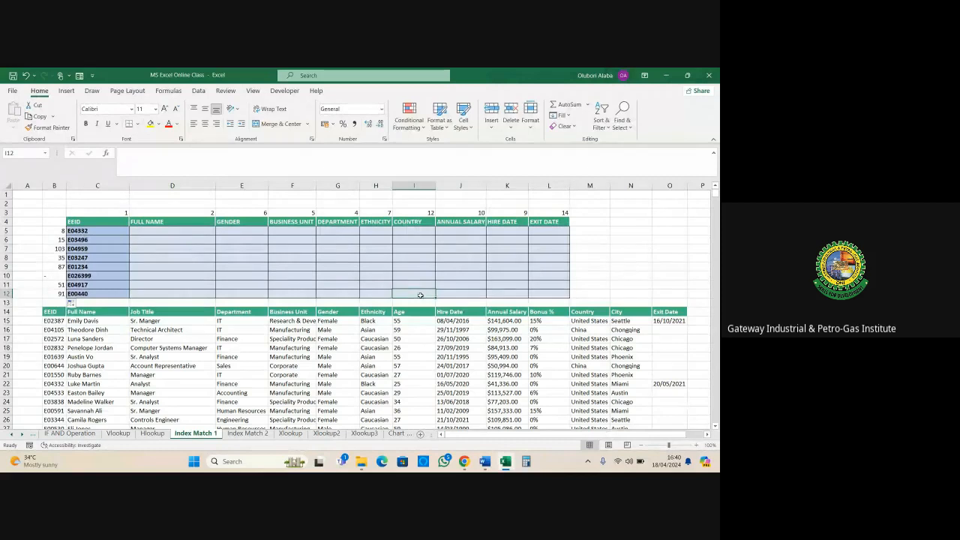
pyautogui.write('=in')
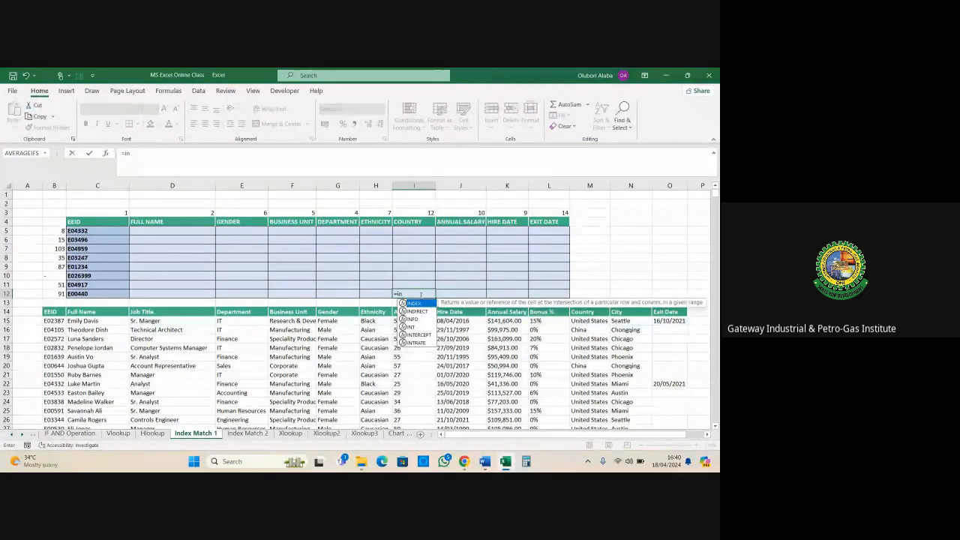
pyautogui.write('d')
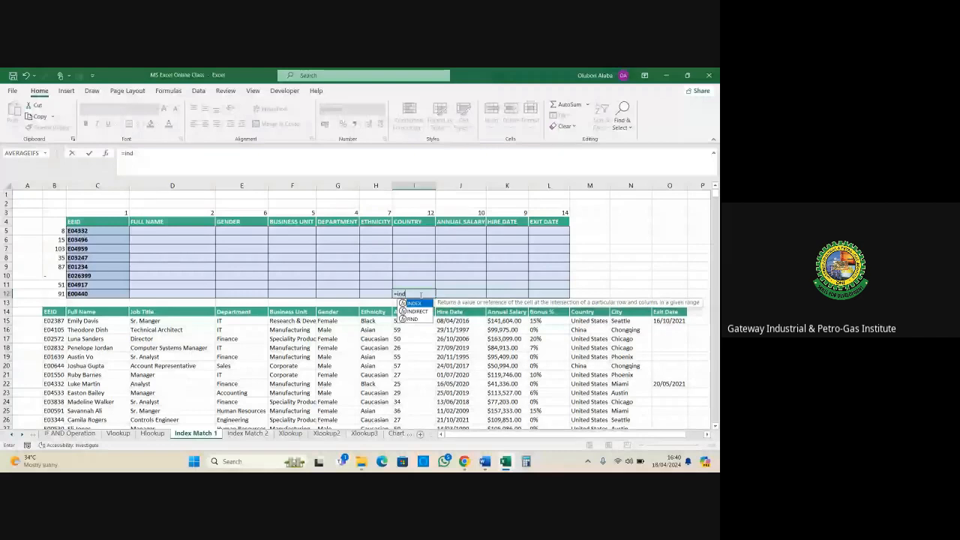
pyautogui.press('Tab')
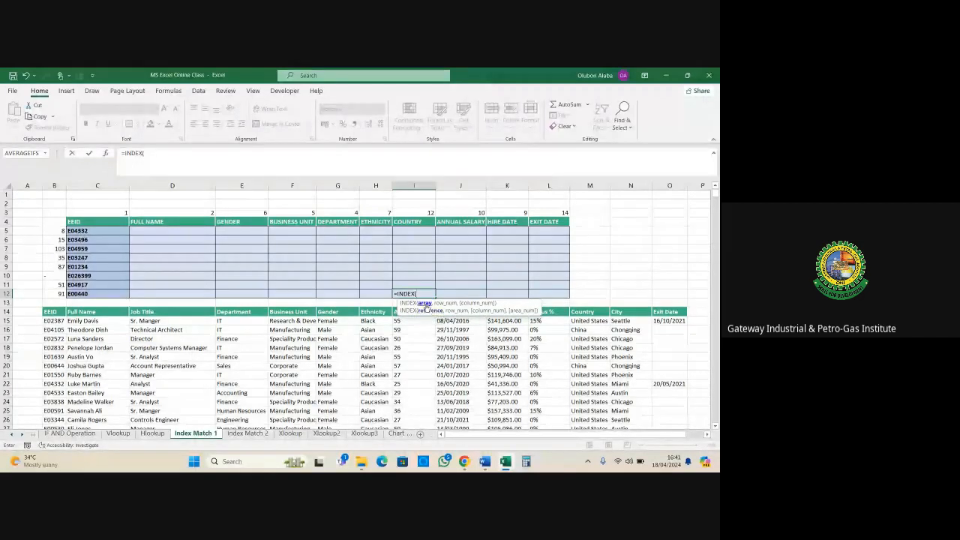
pyautogui.click(48, 313)
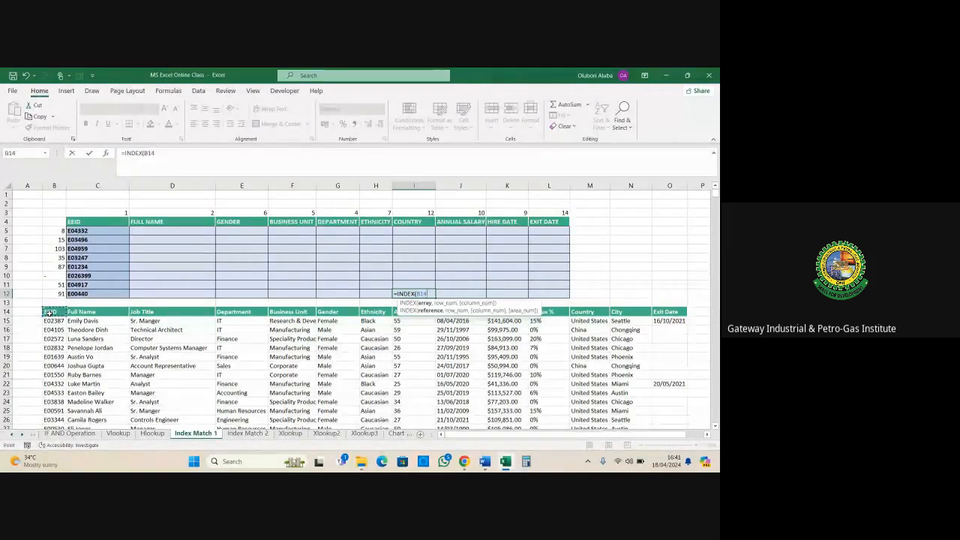
pyautogui.hotkey('ctrl', 'shift', 'End')
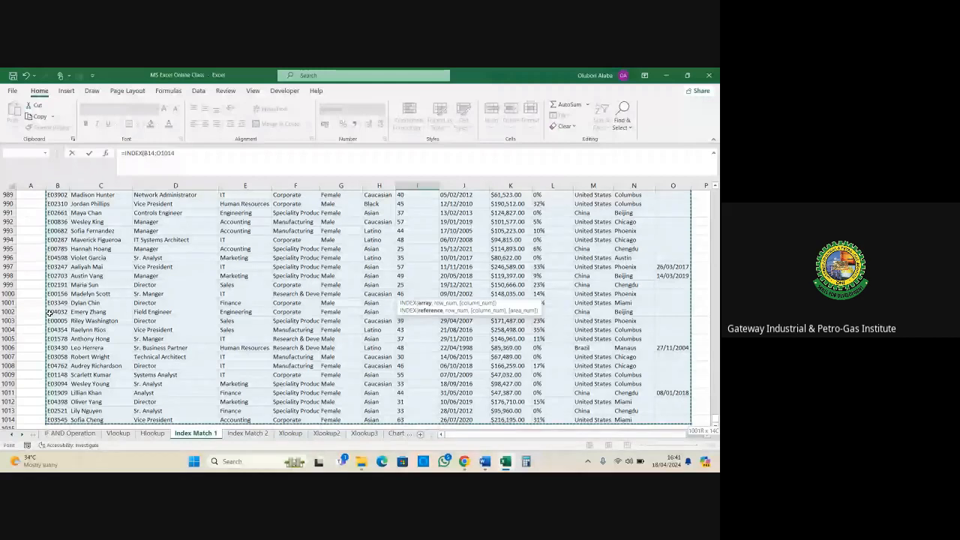
pyautogui.press('F4')
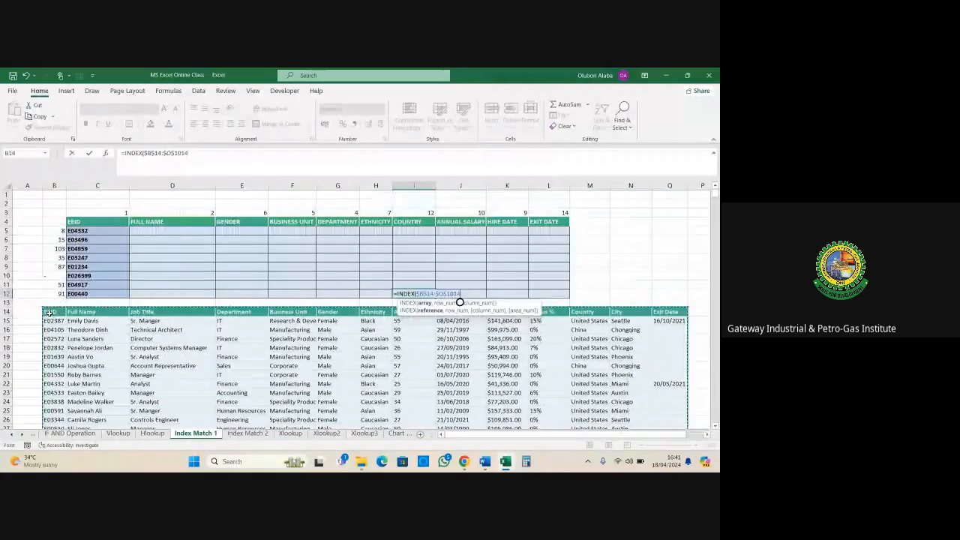
pyautogui.click(198, 157)
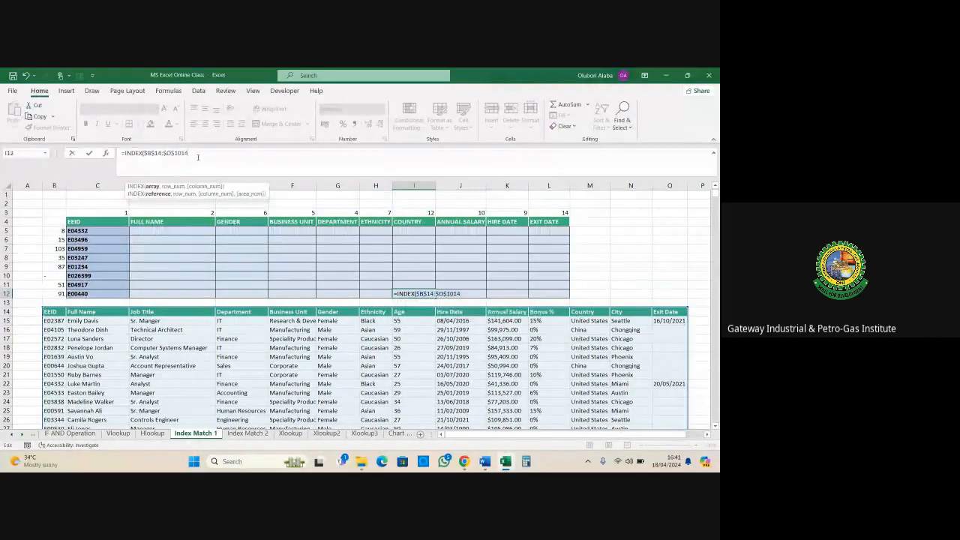
pyautogui.write(',')
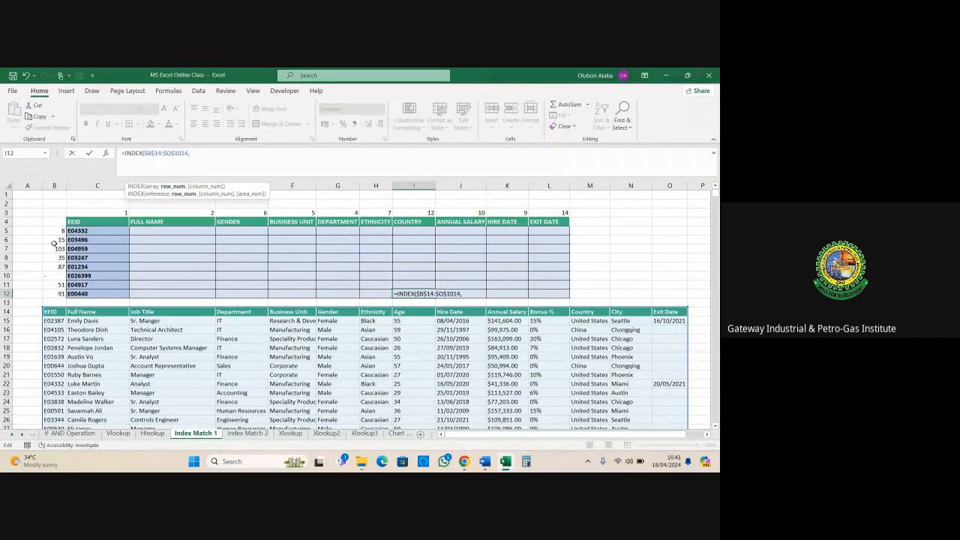
# Step: Complete the I12 INDEX formula with B12 as the row number and I3 as the column number
pyautogui.click(56, 294)
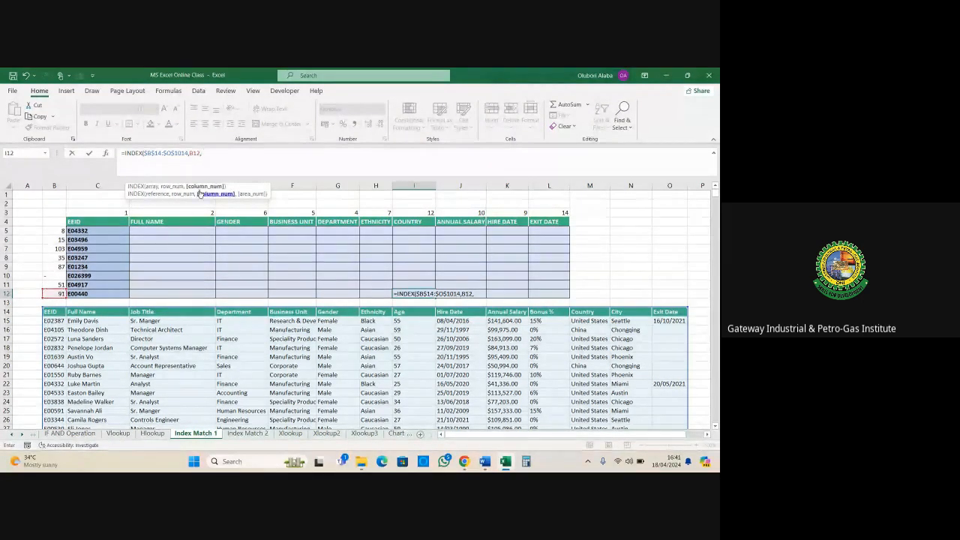
pyautogui.write(',')
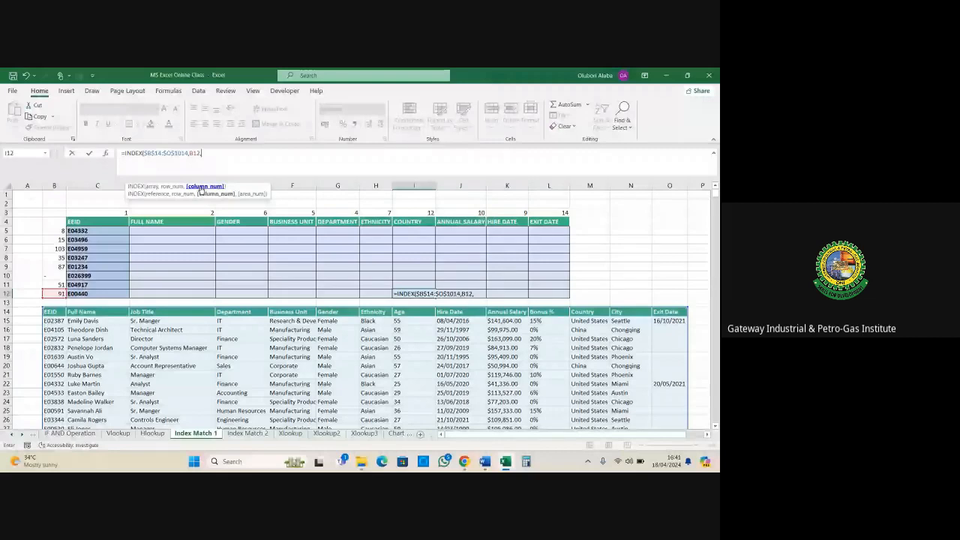
pyautogui.click(420, 213)
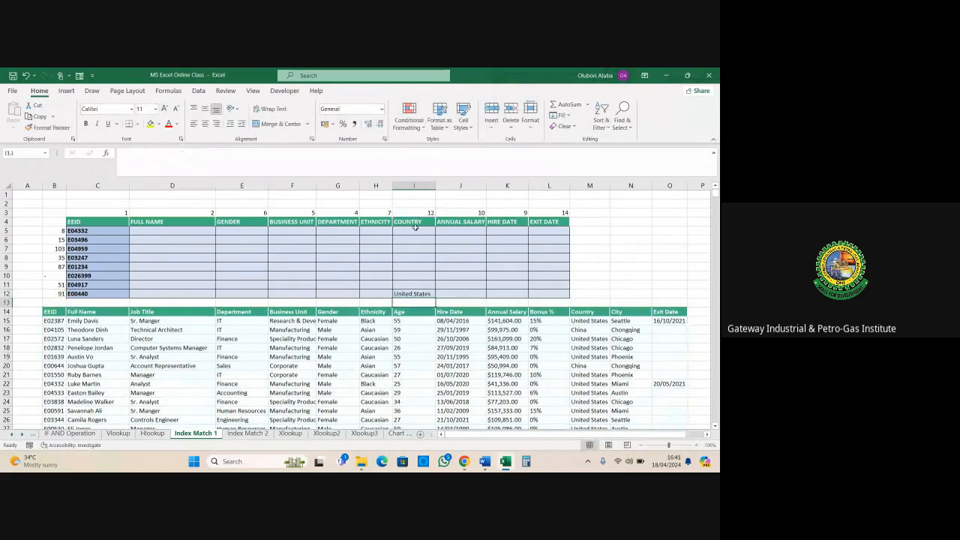
pyautogui.click(409, 293)
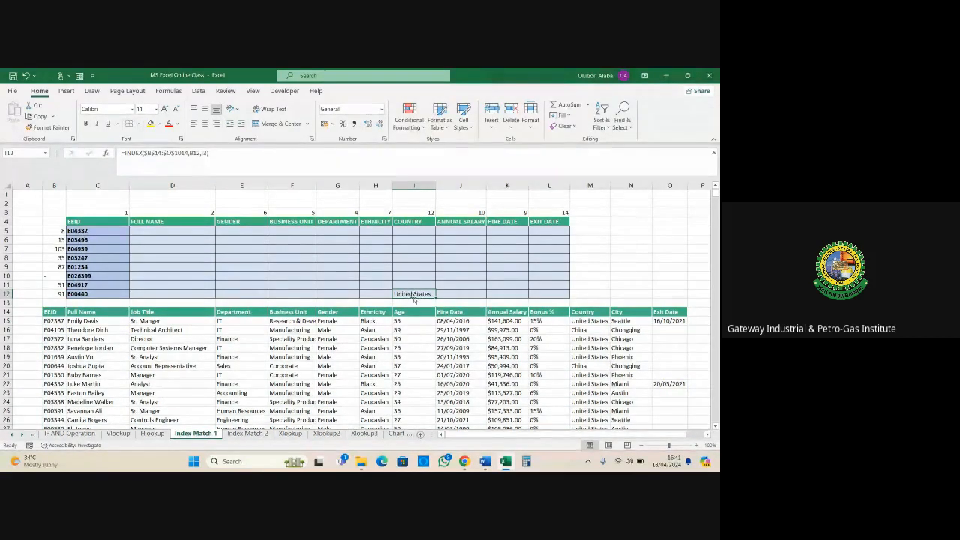
# Step: Check the I12 country result against its EEID, the row 3 column positions and the B5:B12 row positions
pyautogui.click(84, 294)
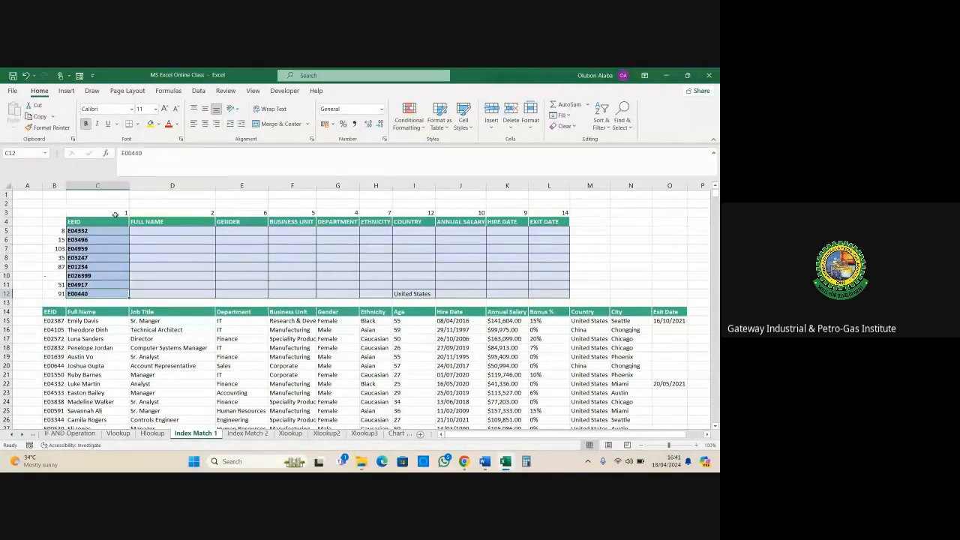
pyautogui.moveTo(115, 216); pyautogui.dragTo(411, 216)
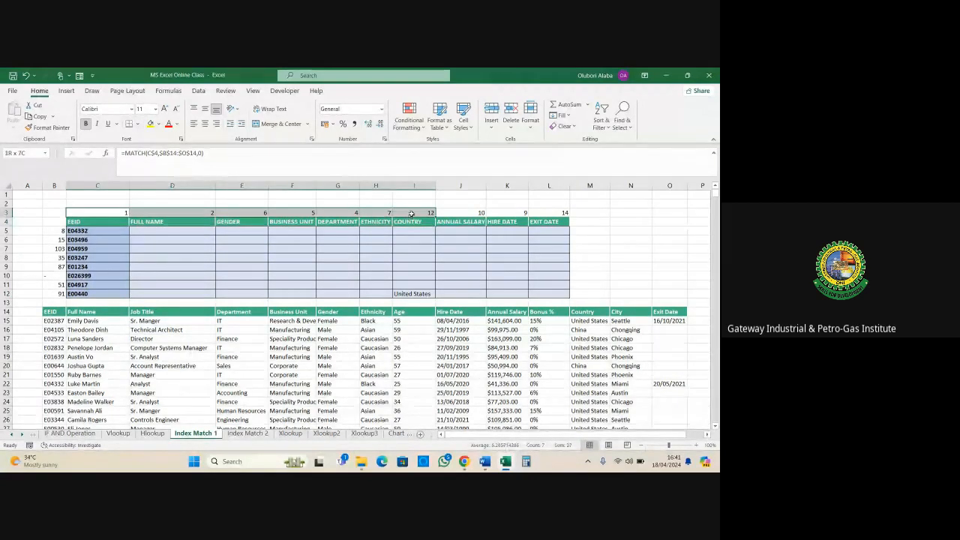
pyautogui.click(59, 230)
pyautogui.moveTo(58, 231); pyautogui.dragTo(105, 292)
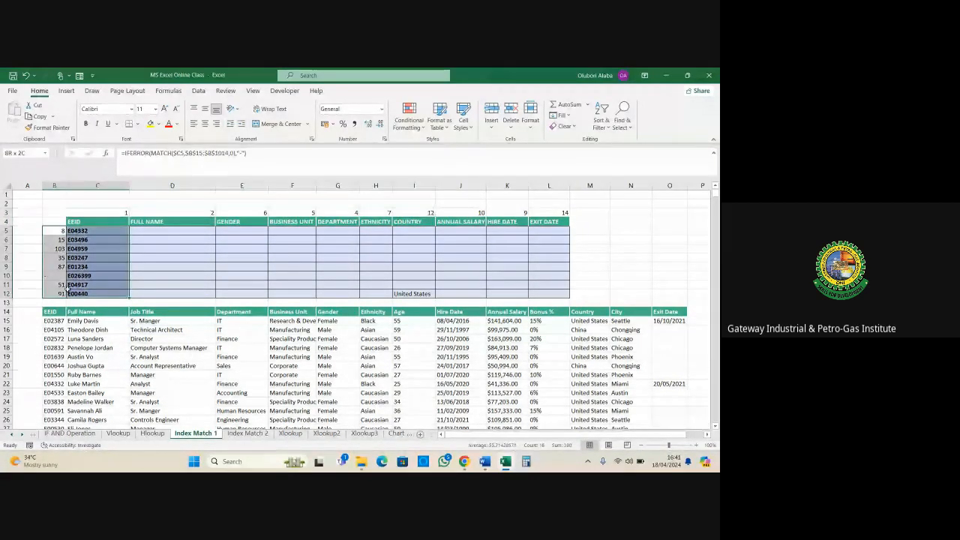
pyautogui.click(406, 294)
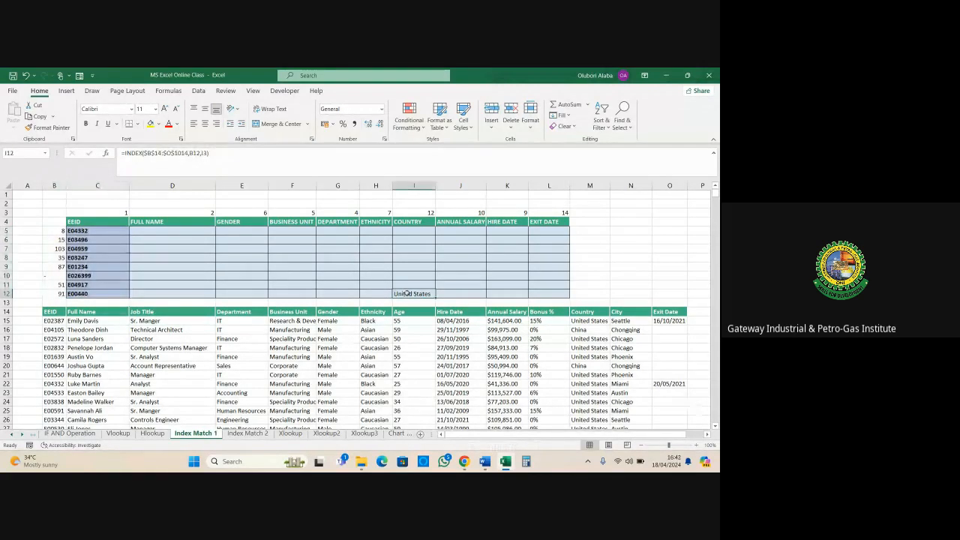
# Step: Add filter controls to the source table's header row, starting from the EEID header in B14
pyautogui.scroll(-1, 406, 294)
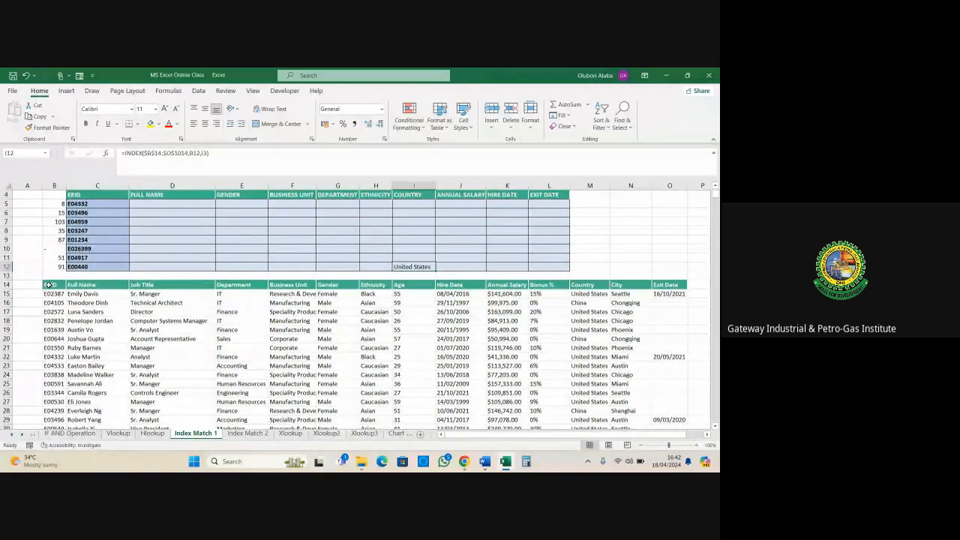
pyautogui.click(48, 285)
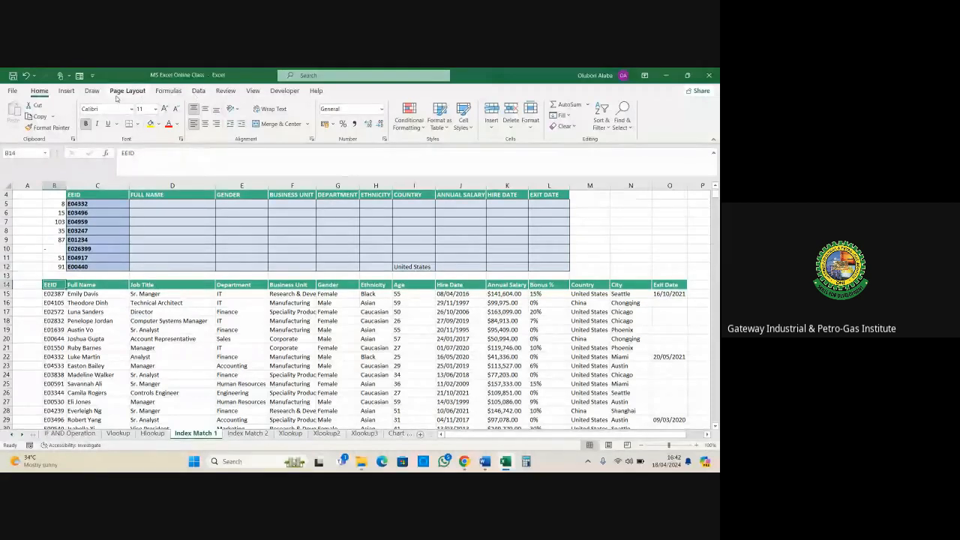
pyautogui.click(198, 91)
pyautogui.click(305, 114)
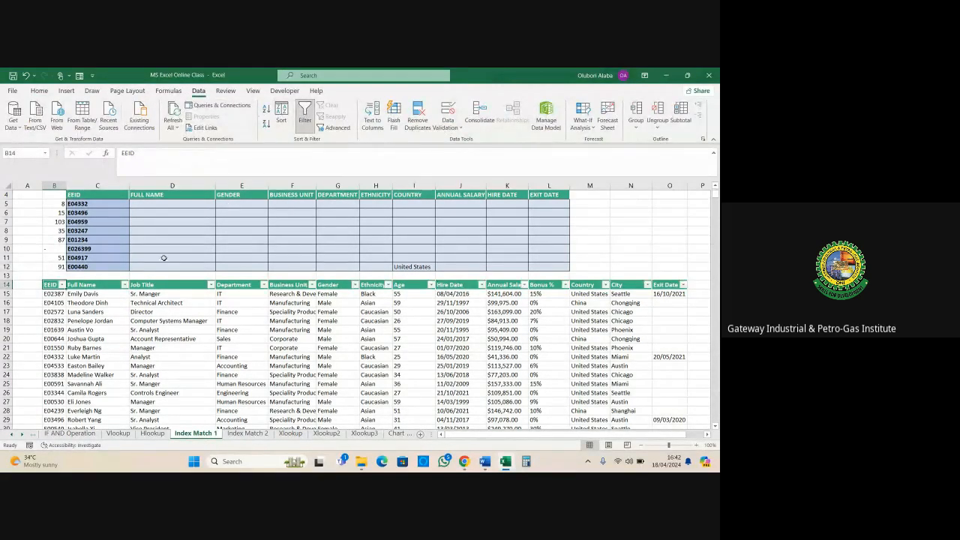
# Step: Filter the source table's EEID column by the employee ID copied from C12
pyautogui.click(87, 267)
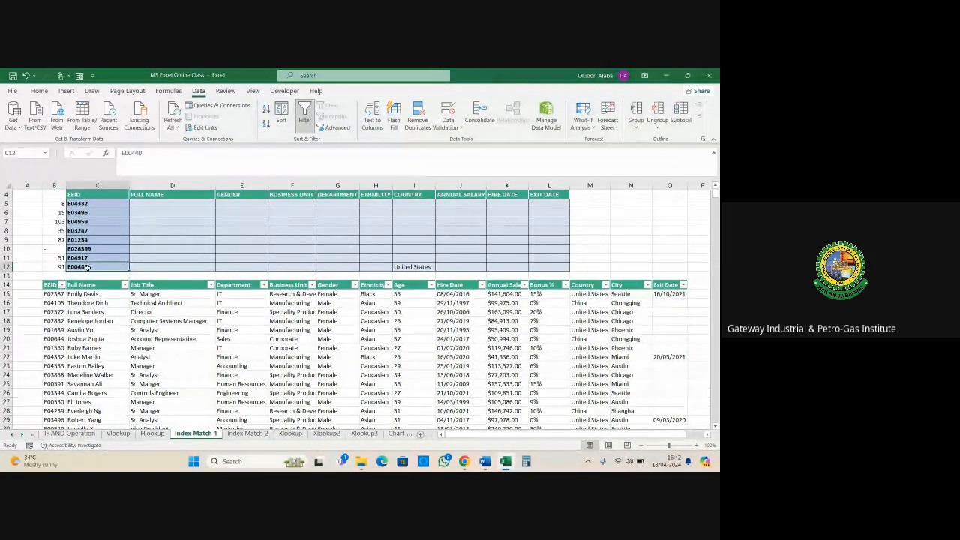
pyautogui.hotkey('ctrl', 'c')
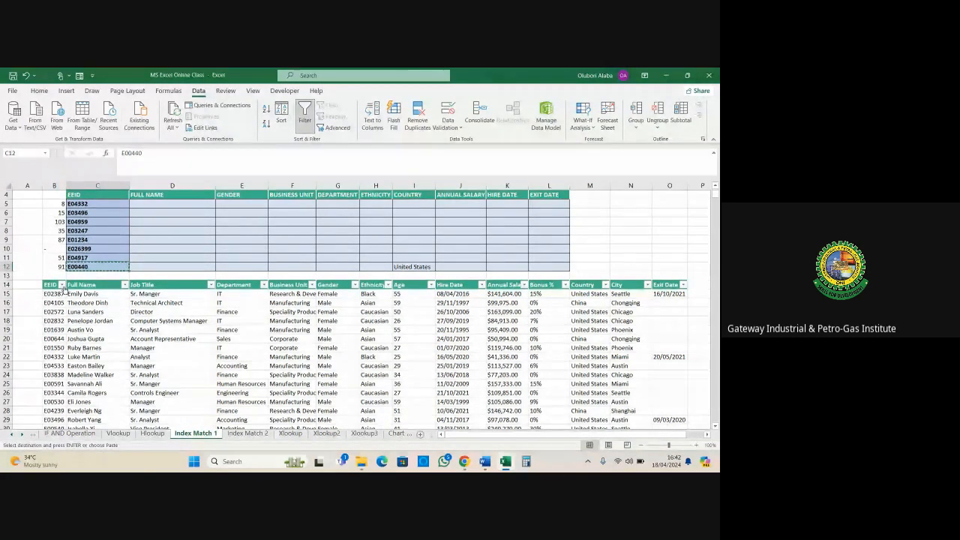
pyautogui.click(61, 285)
pyautogui.click(53, 169)
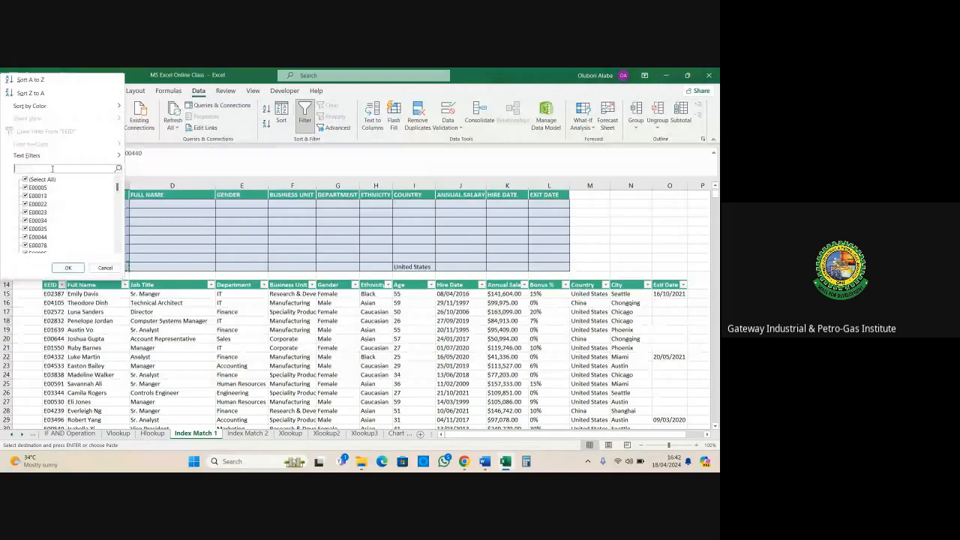
pyautogui.hotkey('ctrl', 'v')
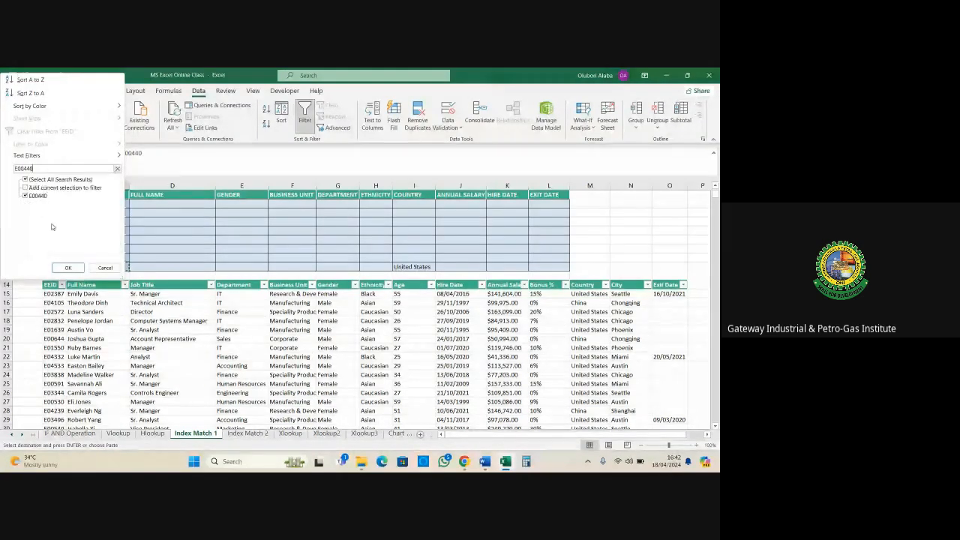
pyautogui.click(68, 267)
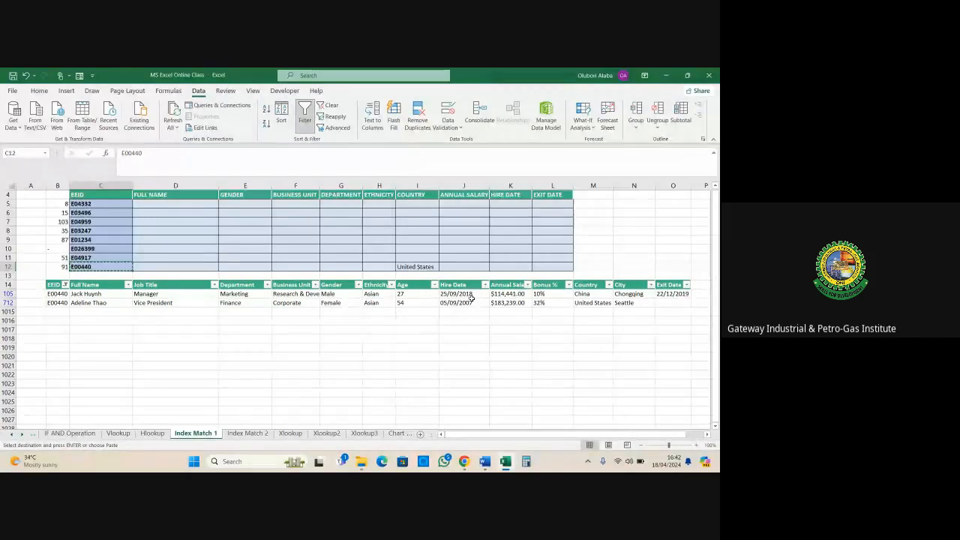
# Step: Compare the filtered records' country and the B5:B12 row positions with the I12 result, and clear the EEID filter
pyautogui.click(591, 303)
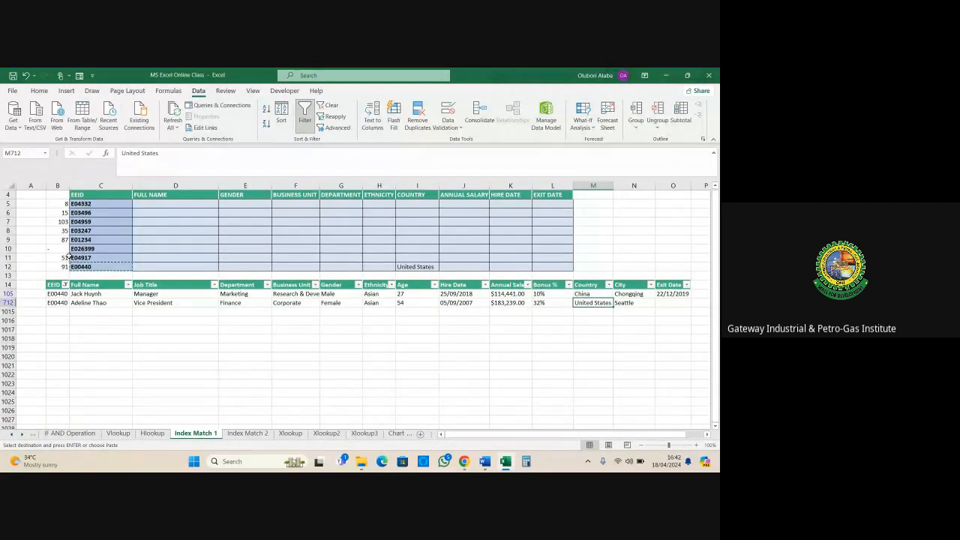
pyautogui.moveTo(60, 203); pyautogui.dragTo(62, 267)
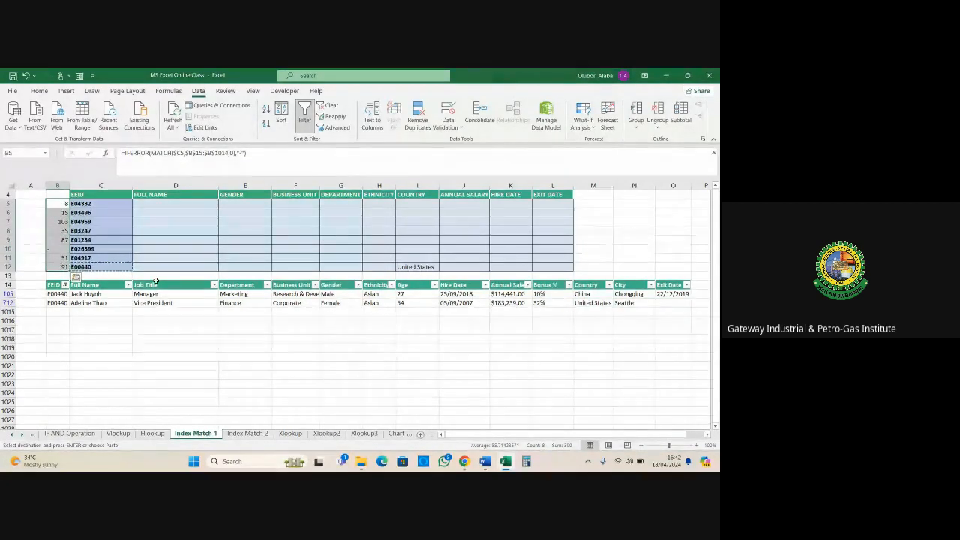
pyautogui.click(593, 303)
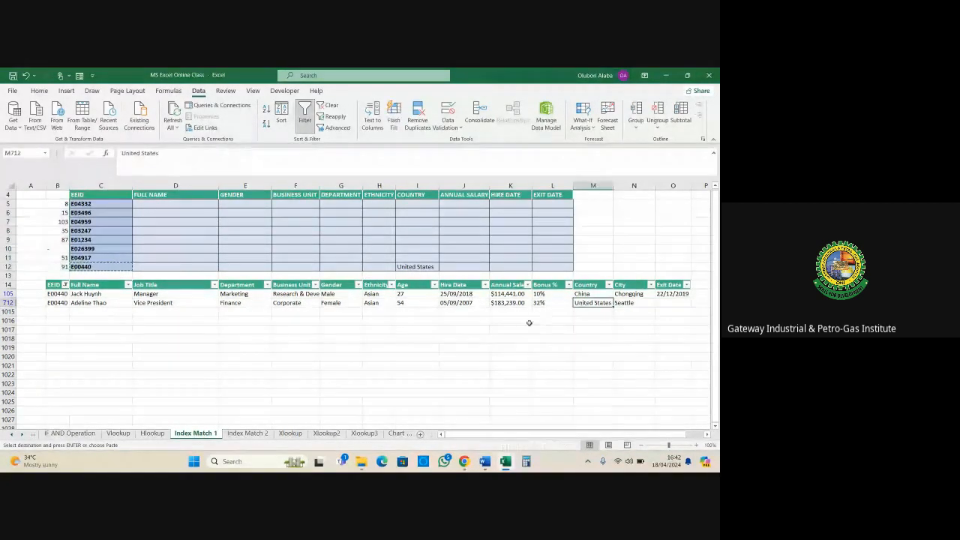
pyautogui.scroll(1, 58, 324)
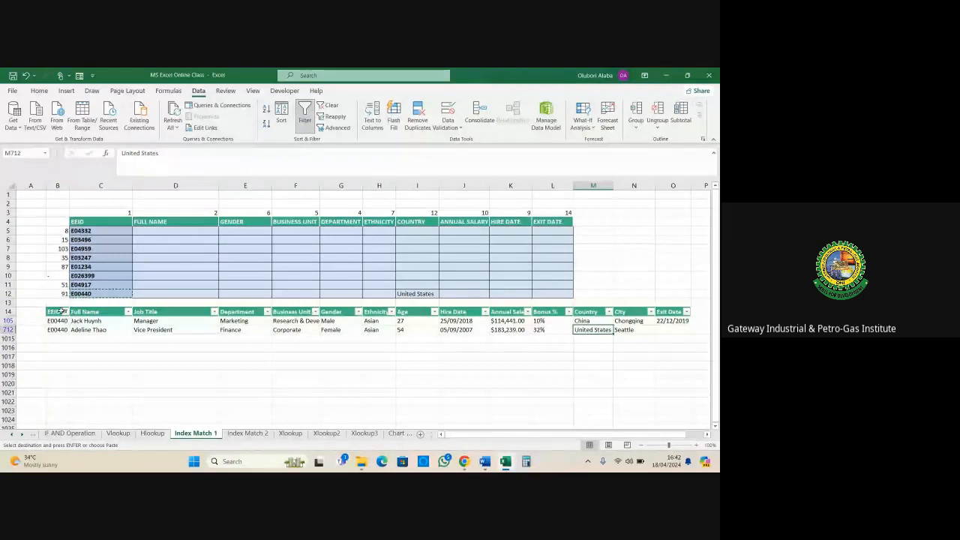
pyautogui.click(65, 312)
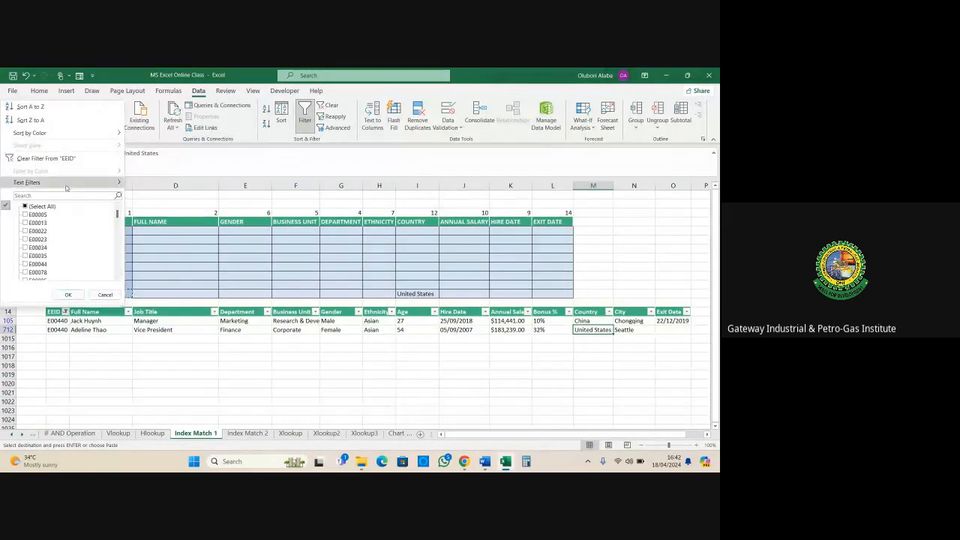
pyautogui.click(53, 160)
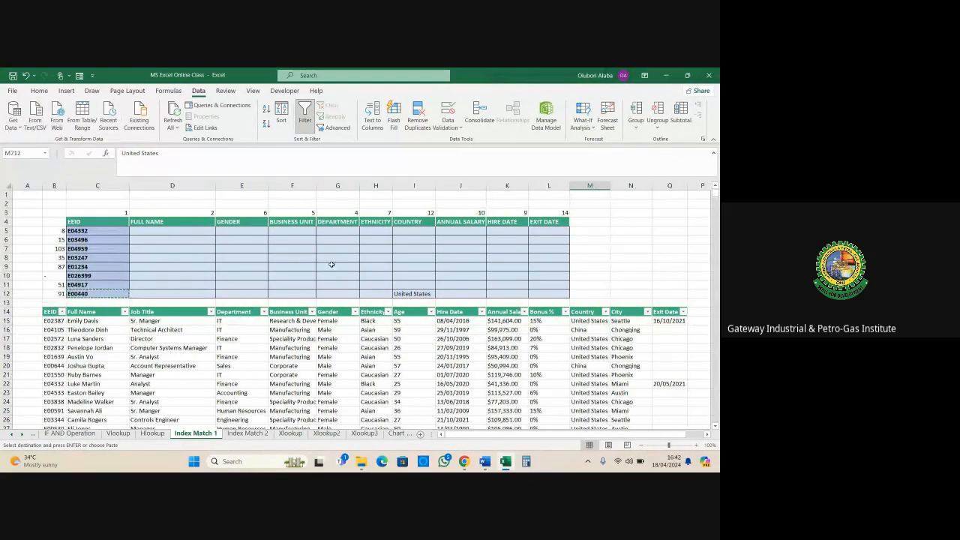
# Step: Review the I12 test result against the row 3 and column B positions, and delete its INDEX formula
pyautogui.click(413, 293)
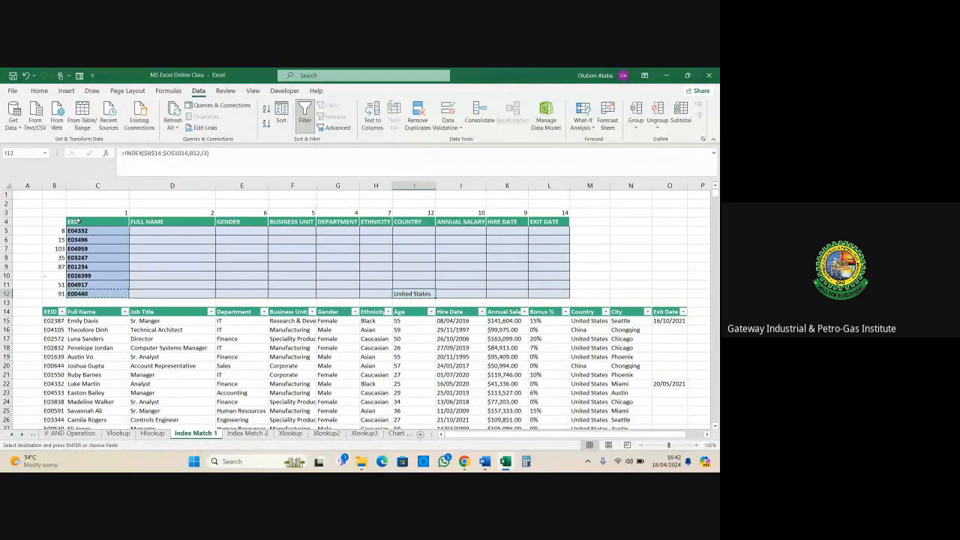
pyautogui.moveTo(87, 212); pyautogui.dragTo(300, 212)
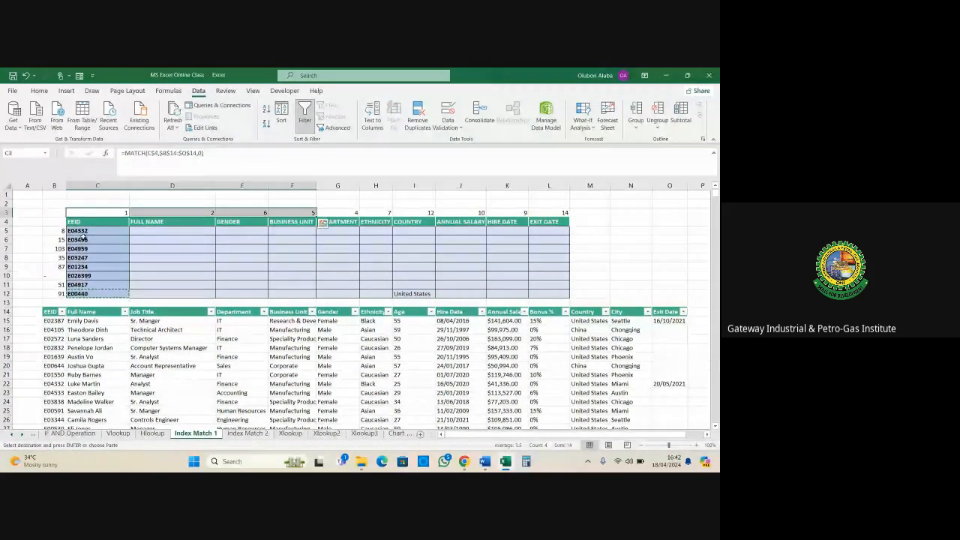
pyautogui.moveTo(55, 231); pyautogui.dragTo(60, 294)
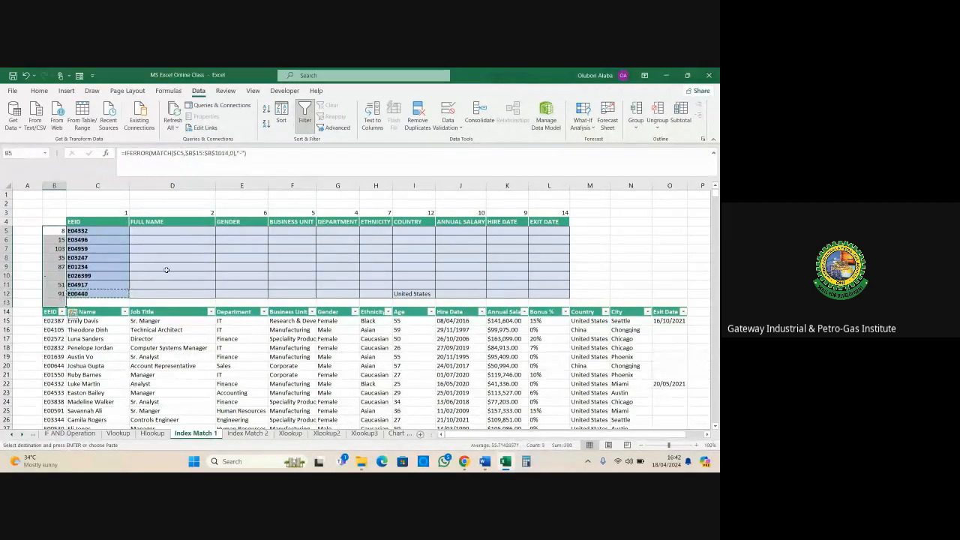
pyautogui.moveTo(150, 232); pyautogui.dragTo(415, 291)
pyautogui.click(414, 293)
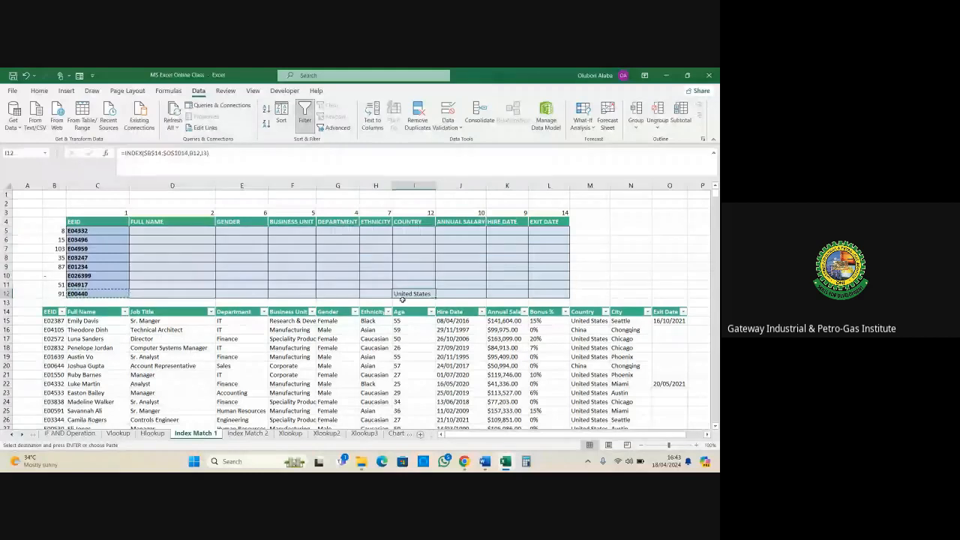
pyautogui.press('Delete')
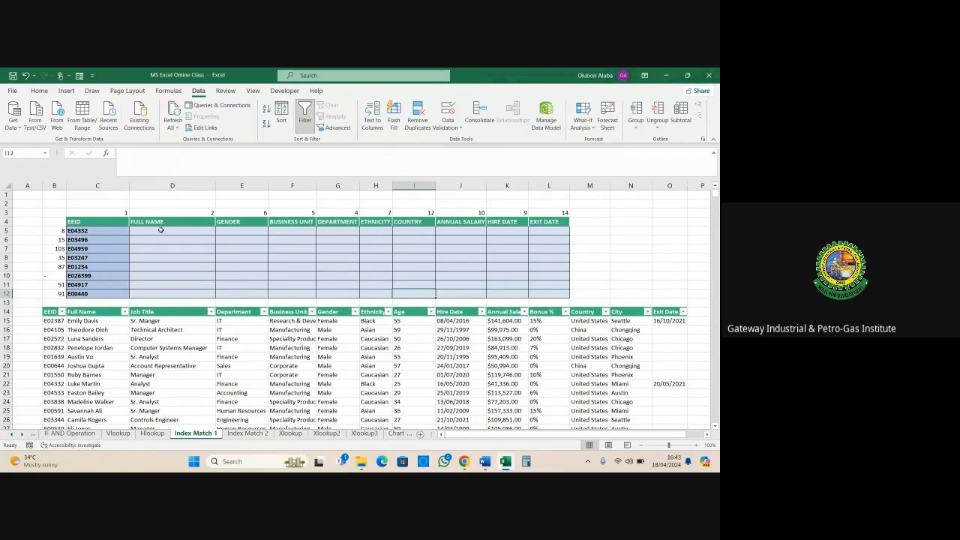
# Step: Start an INDEX formula in D5 under FULL NAME with the absolute array $B$14:$O$1014
pyautogui.click(160, 230)
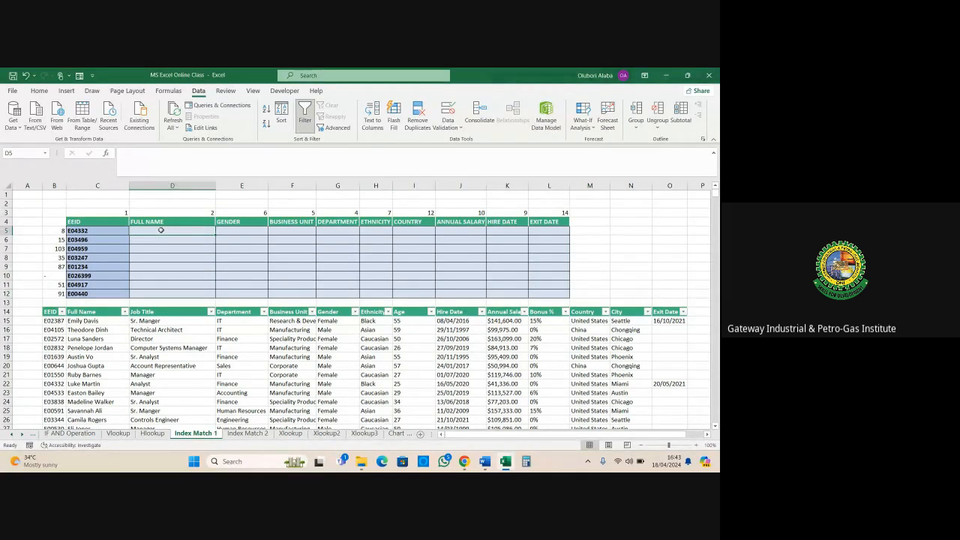
pyautogui.write('=')
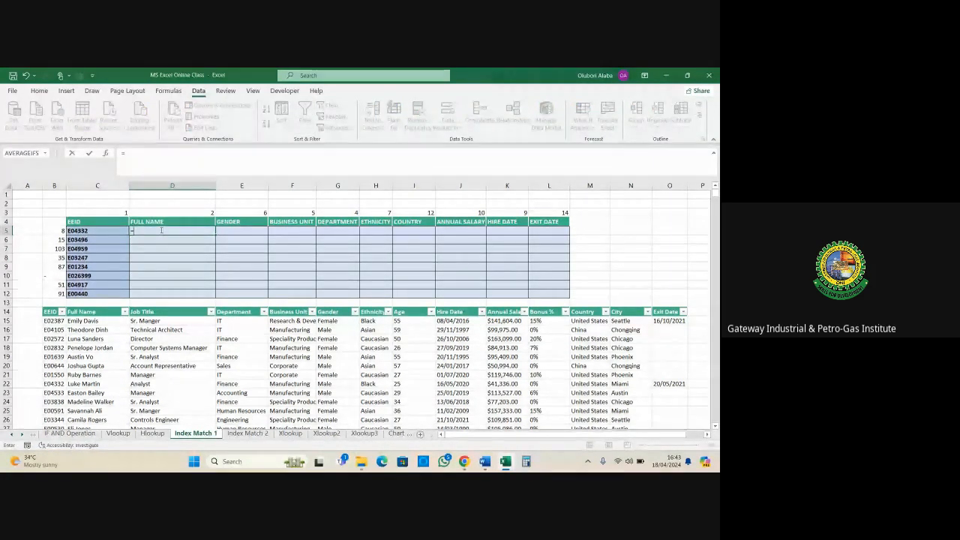
pyautogui.write('ind')
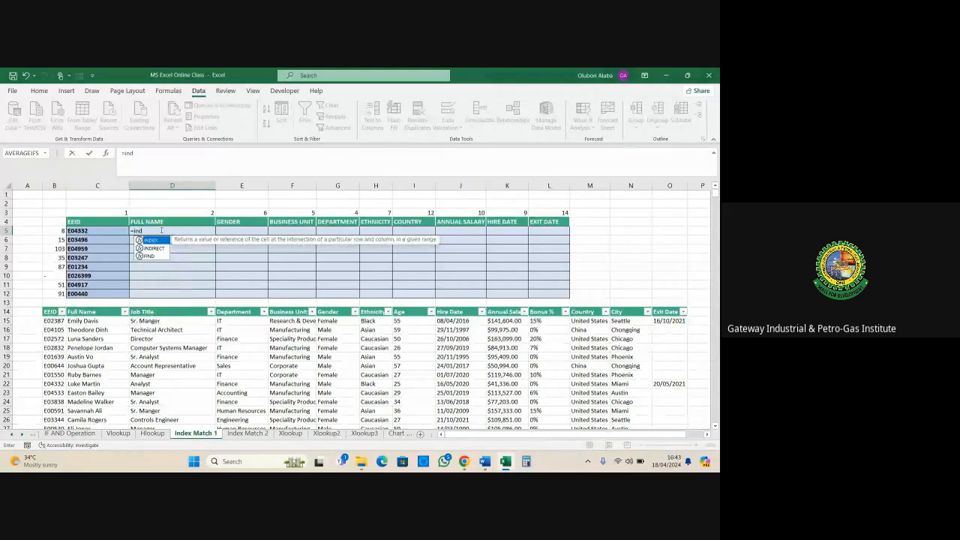
pyautogui.press('Tab')
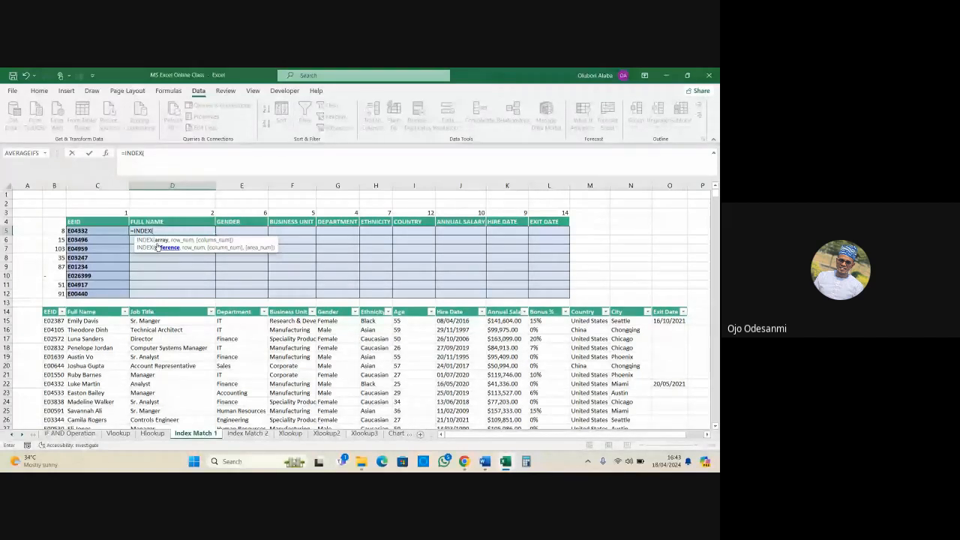
pyautogui.click(53, 311)
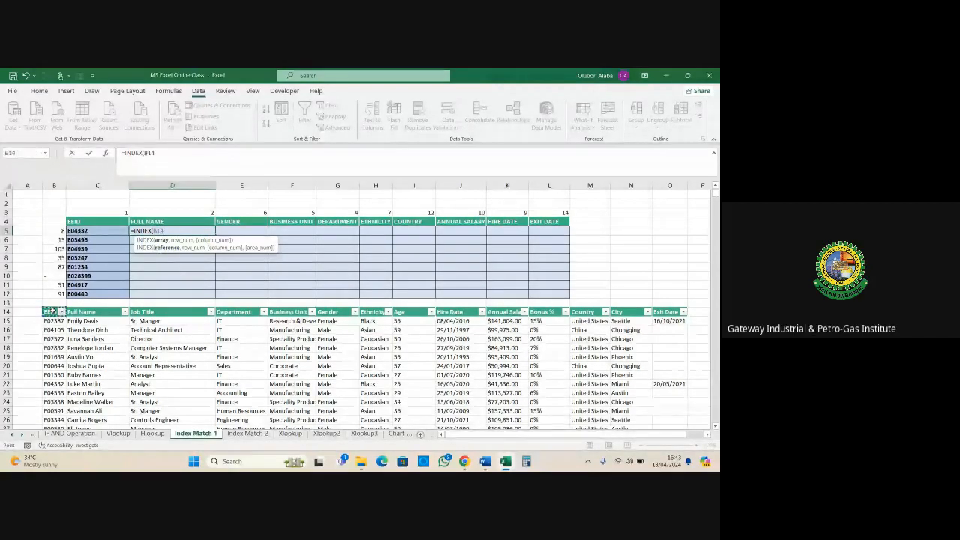
pyautogui.hotkey('ctrl', 'shift', 'Down')
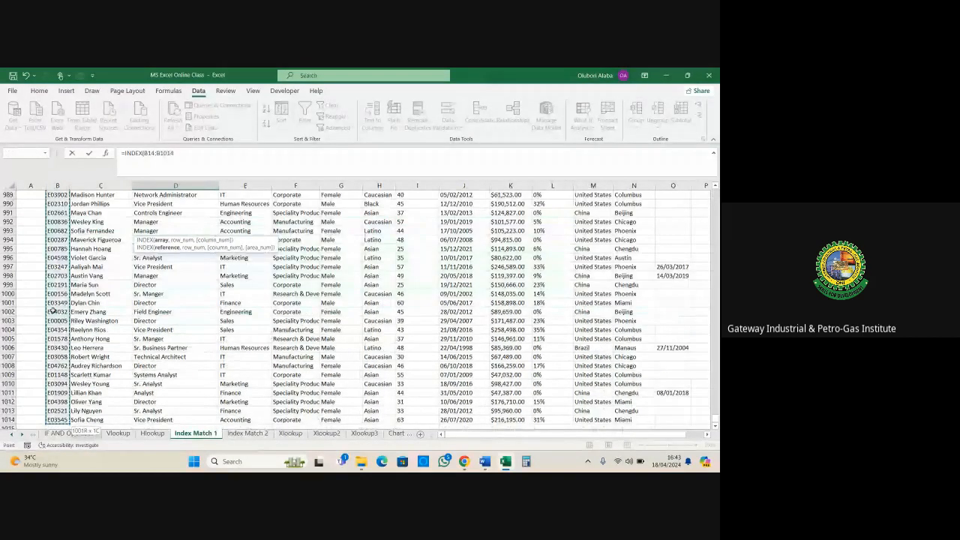
pyautogui.hotkey('ctrl', 'shift', 'Right')
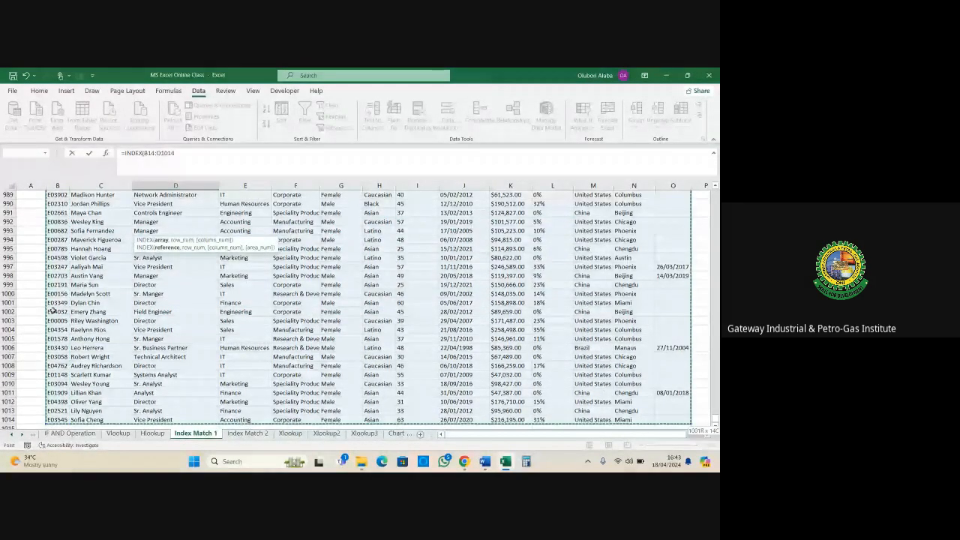
pyautogui.press('F4')
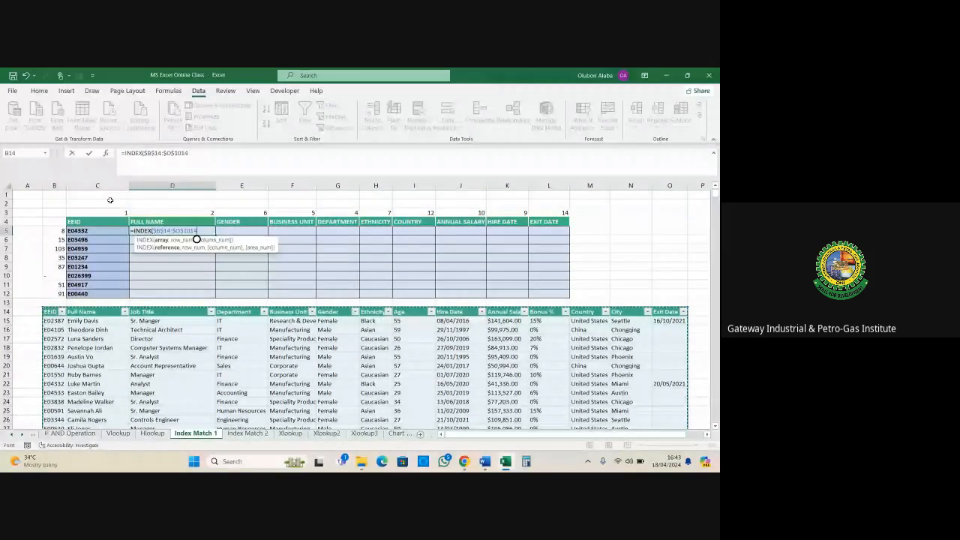
# Step: Complete the D5 INDEX formula with B5 as the row number and D3 as the column number
pyautogui.click(204, 158)
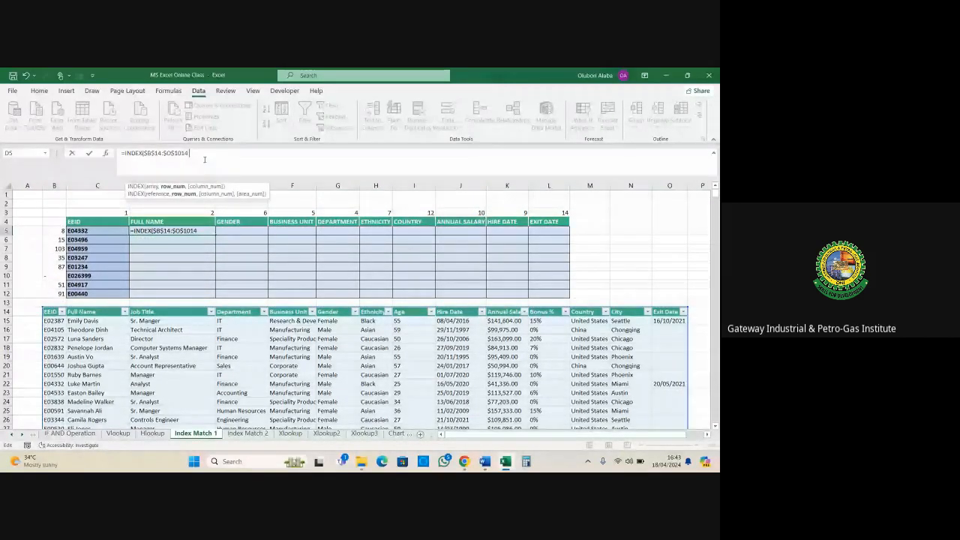
pyautogui.write(',')
pyautogui.click(55, 231)
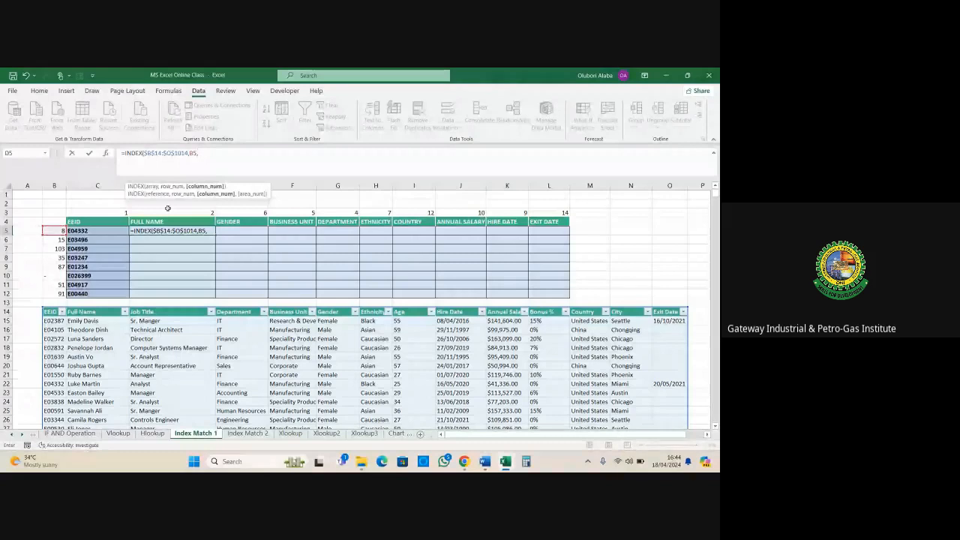
pyautogui.write(',')
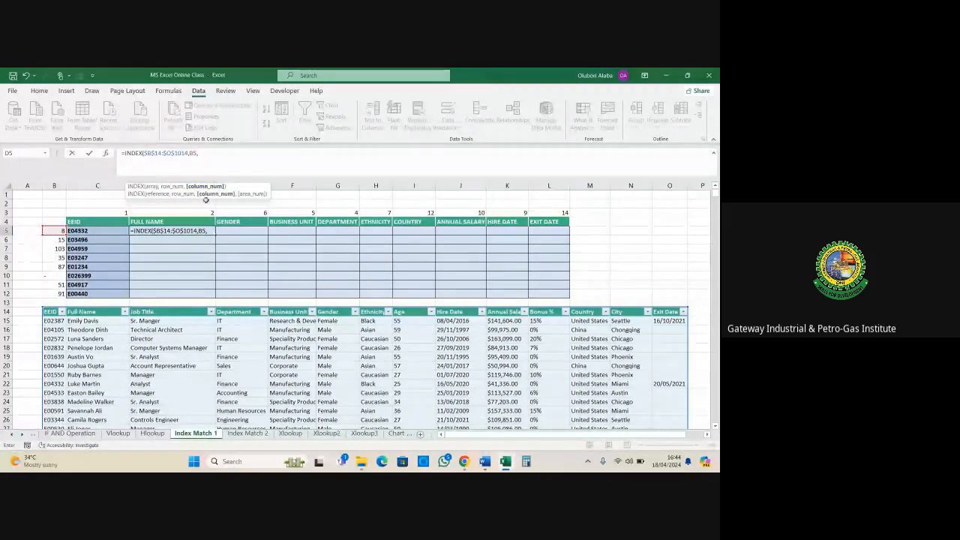
pyautogui.click(175, 215)
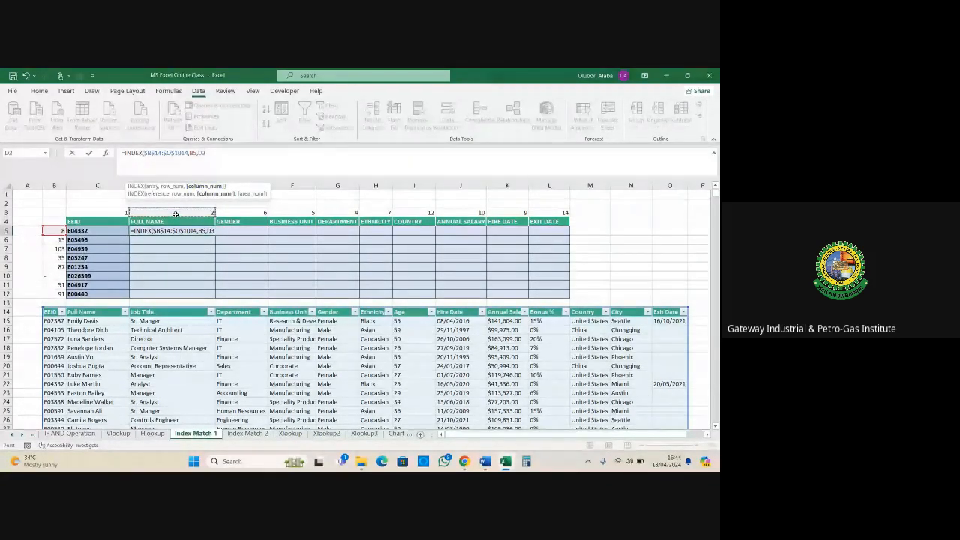
pyautogui.press('Return')
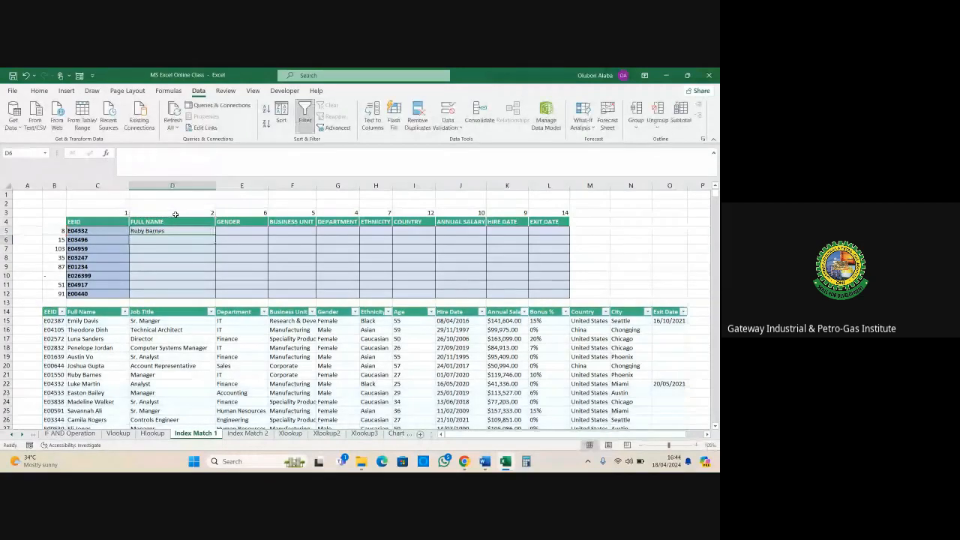
# Step: Fill the D5 INDEX formula across and down the lookup table through L12
pyautogui.click(163, 231)
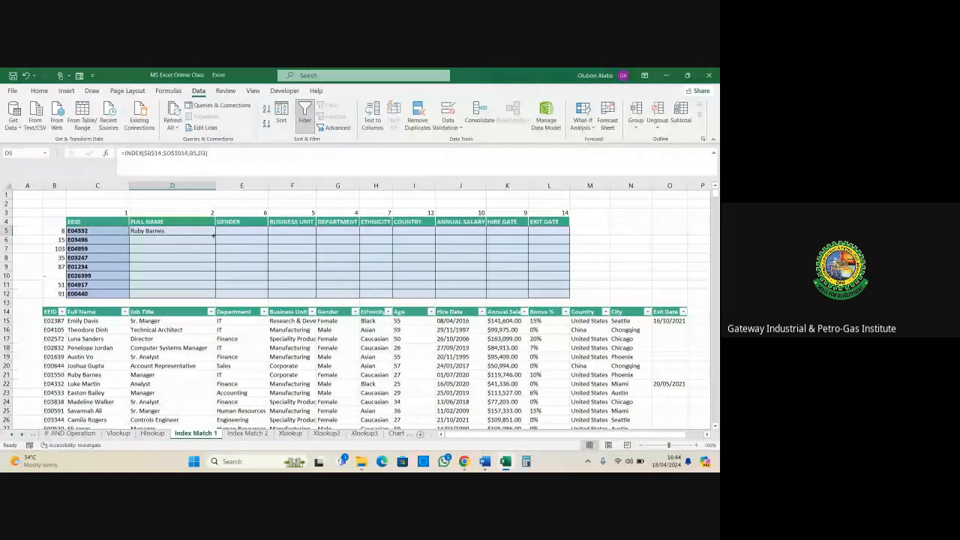
pyautogui.moveTo(214, 236); pyautogui.dragTo(578, 296)
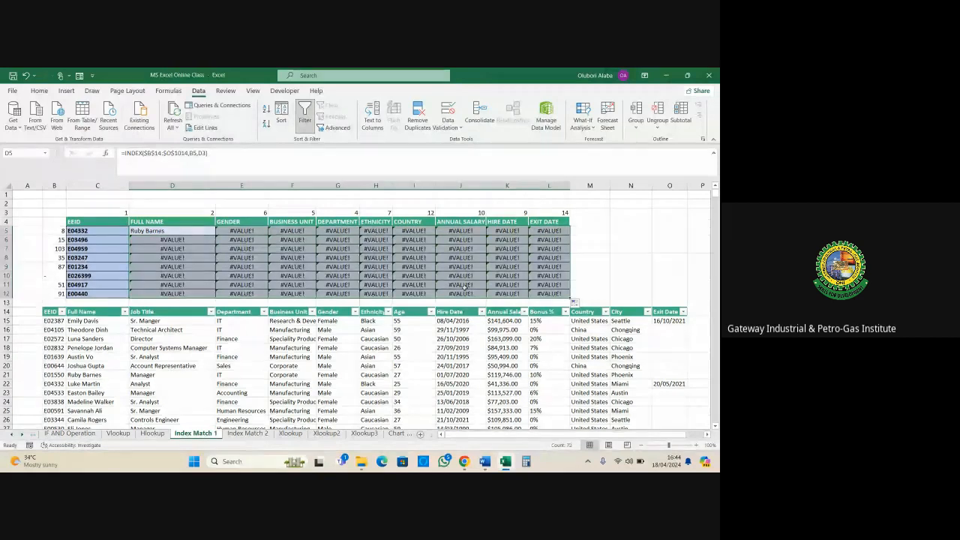
pyautogui.click(164, 231)
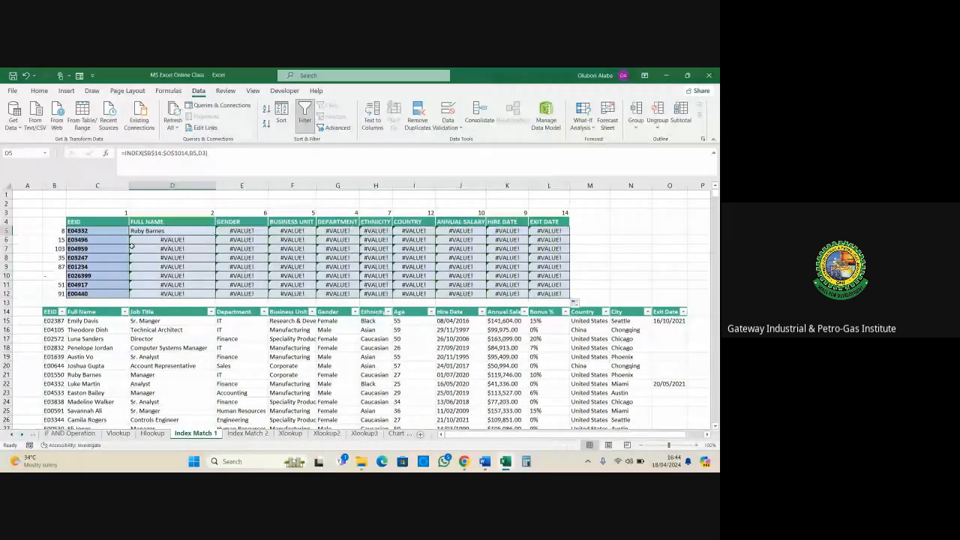
# Step: Change the D5 INDEX references to $B5 for the row and D$3 for the column, and refill the formula through L12
pyautogui.click(190, 153)
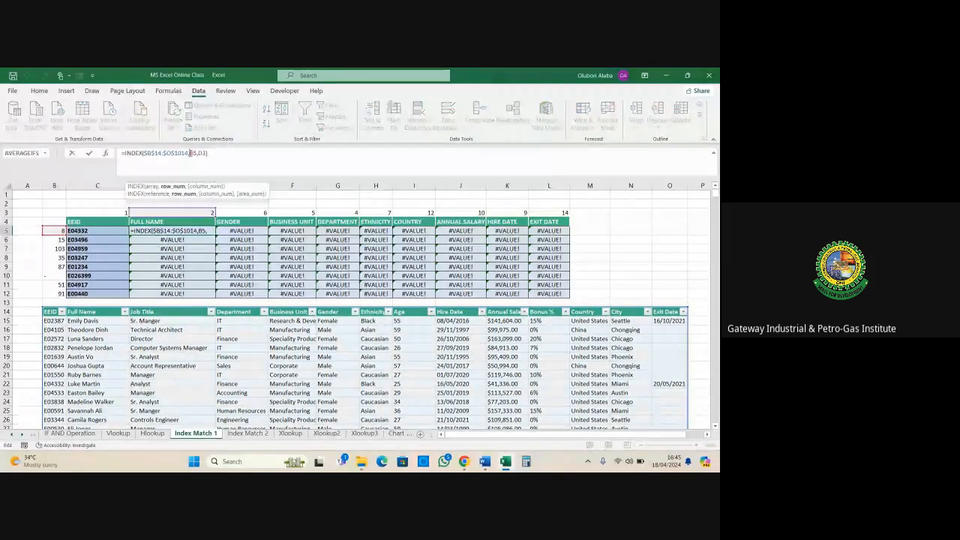
pyautogui.click(190, 153)
pyautogui.write('$')
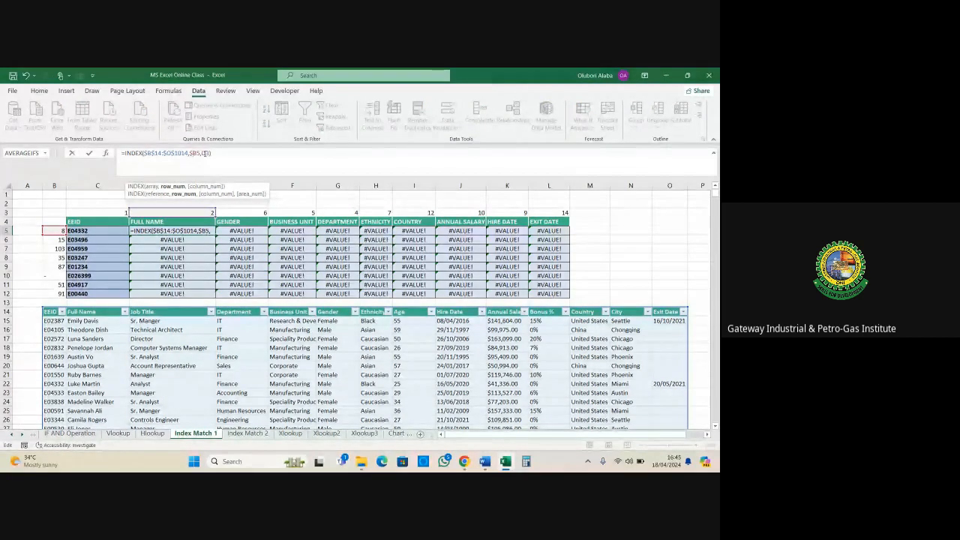
pyautogui.click(204, 153)
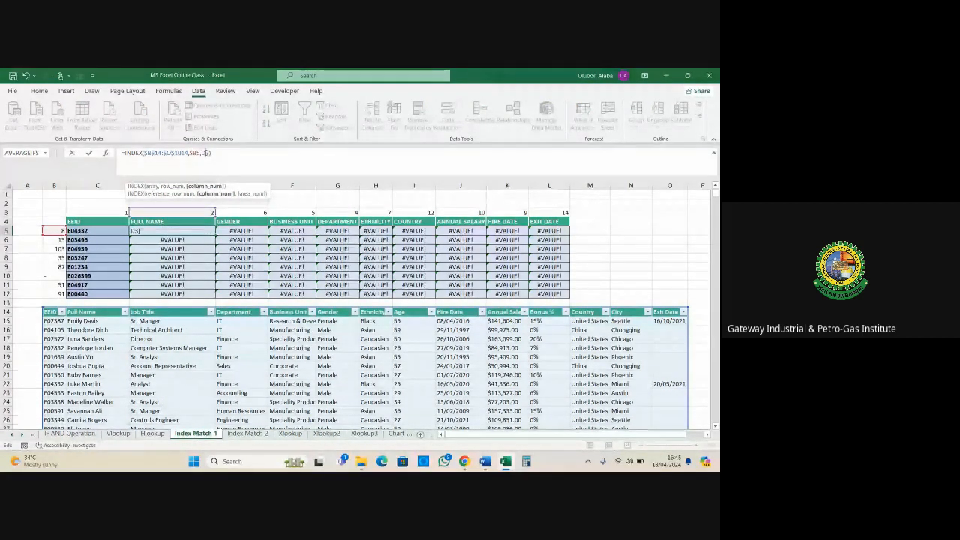
pyautogui.write('$')
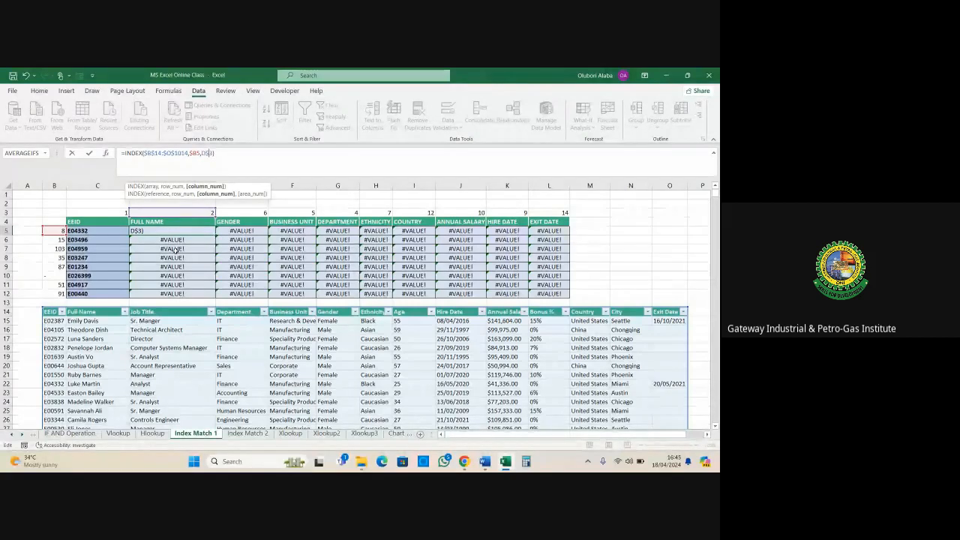
pyautogui.press('Return')
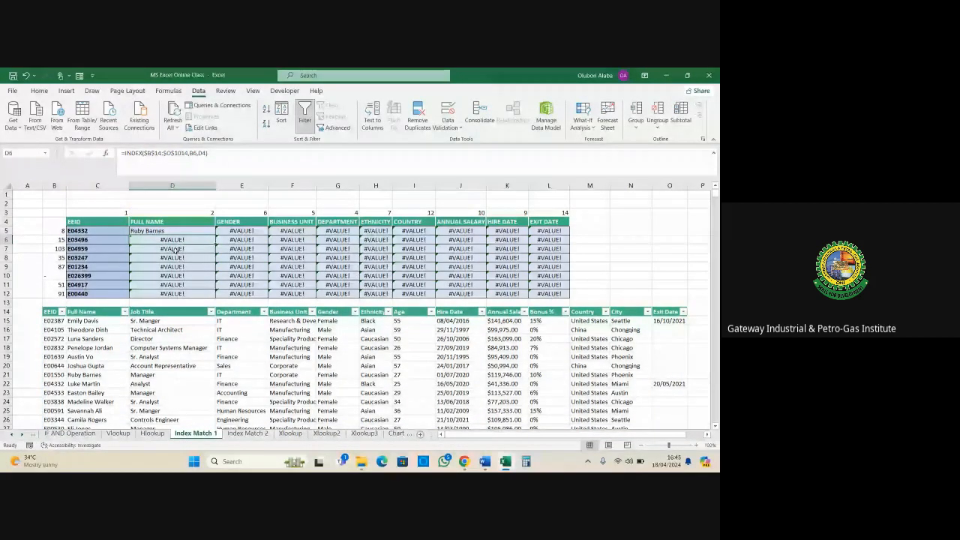
pyautogui.hotkey('shift', 'Return')
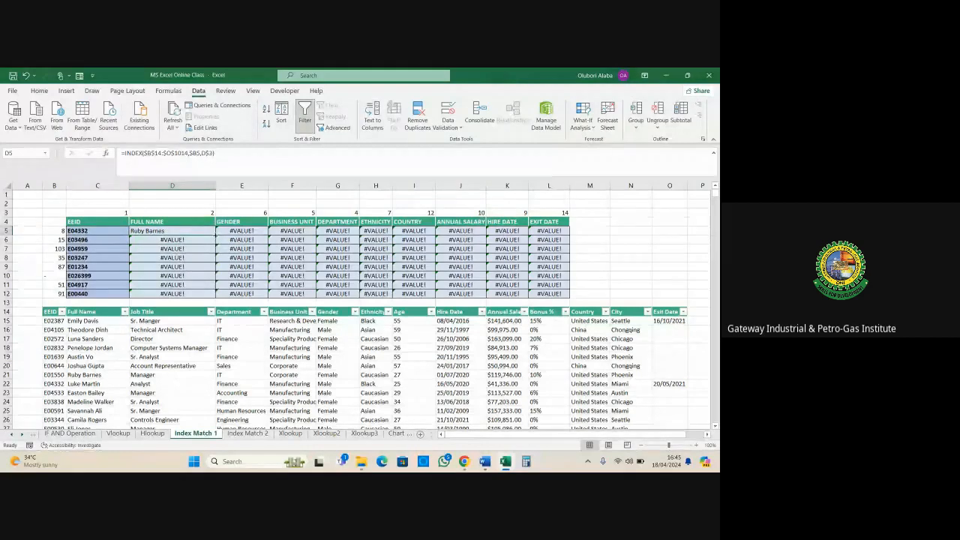
pyautogui.moveTo(215, 235); pyautogui.dragTo(574, 292)
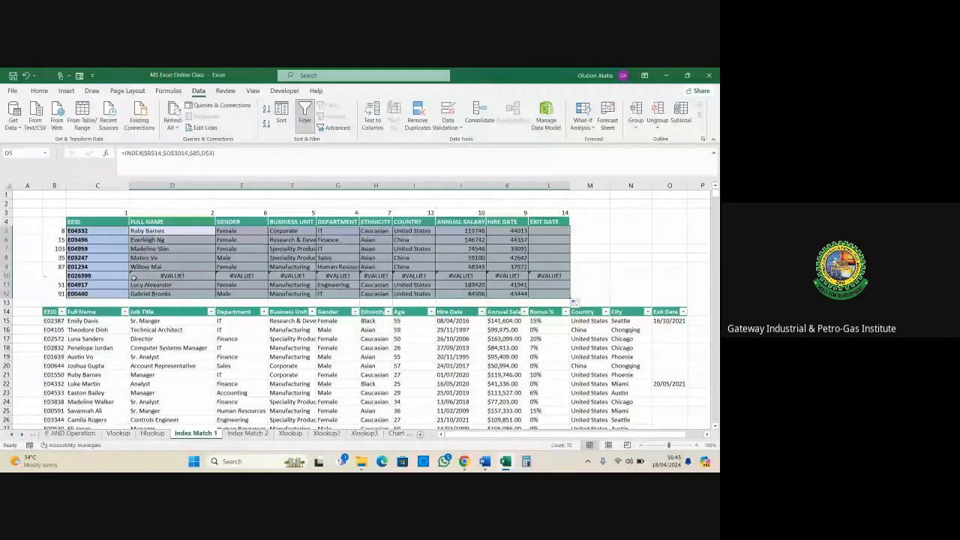
# Step: Wrap the D5 INDEX formula in IFERROR with "-" as the value if error
pyautogui.click(148, 233)
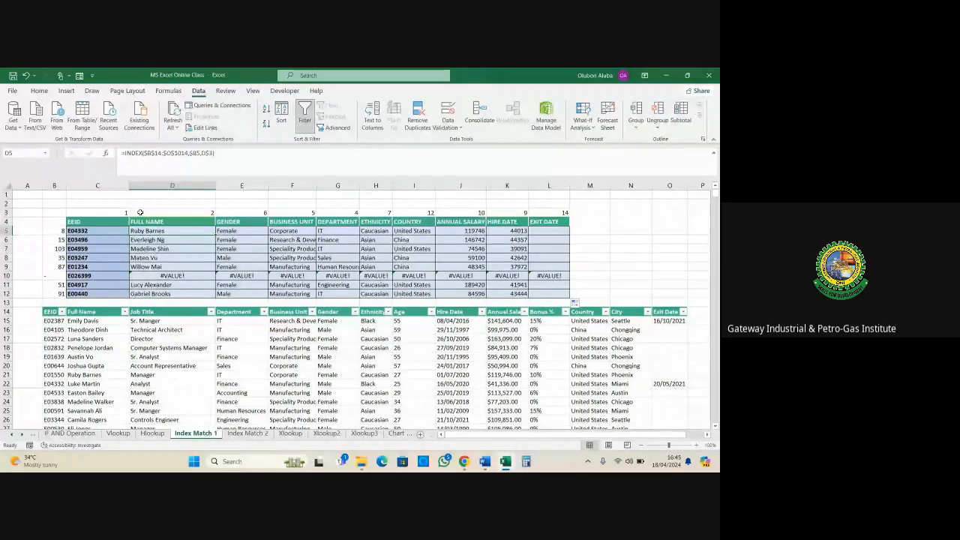
pyautogui.press('F2')
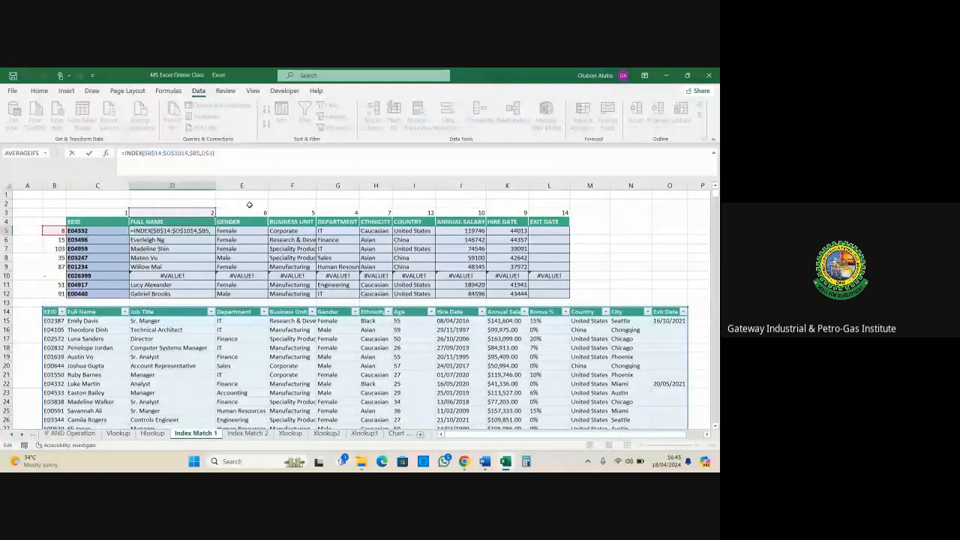
pyautogui.press('Home')
pyautogui.press('Right')
pyautogui.write('if')
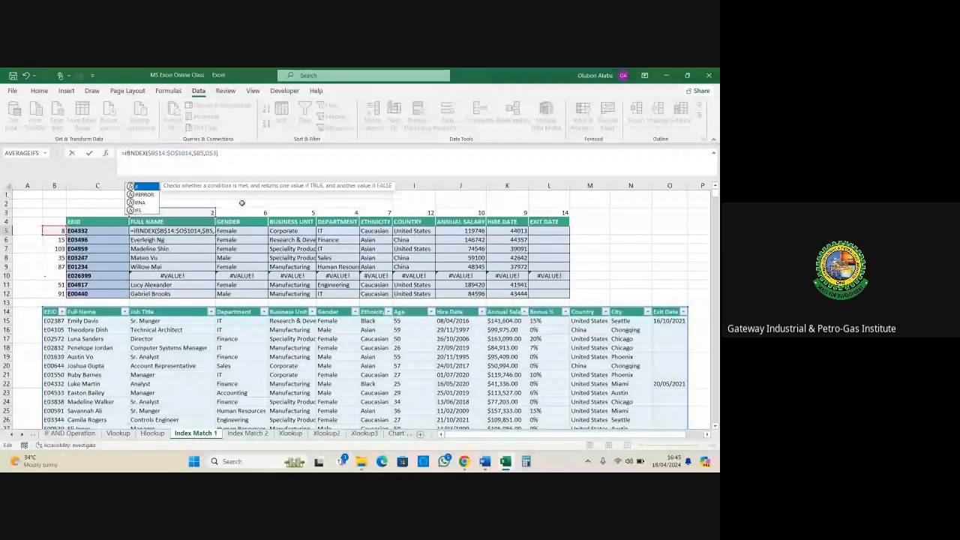
pyautogui.press('Down')
pyautogui.press('Tab')
pyautogui.click(255, 159)
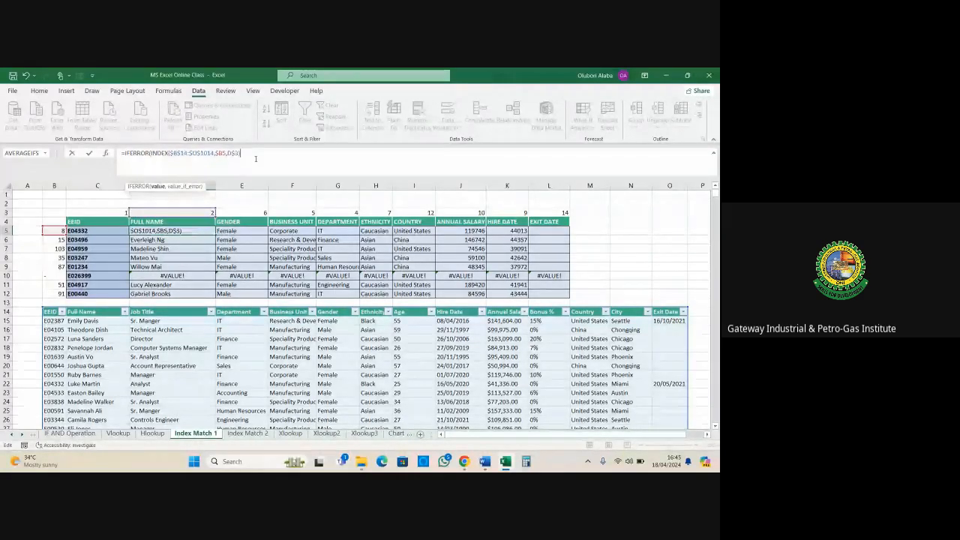
pyautogui.write(',')
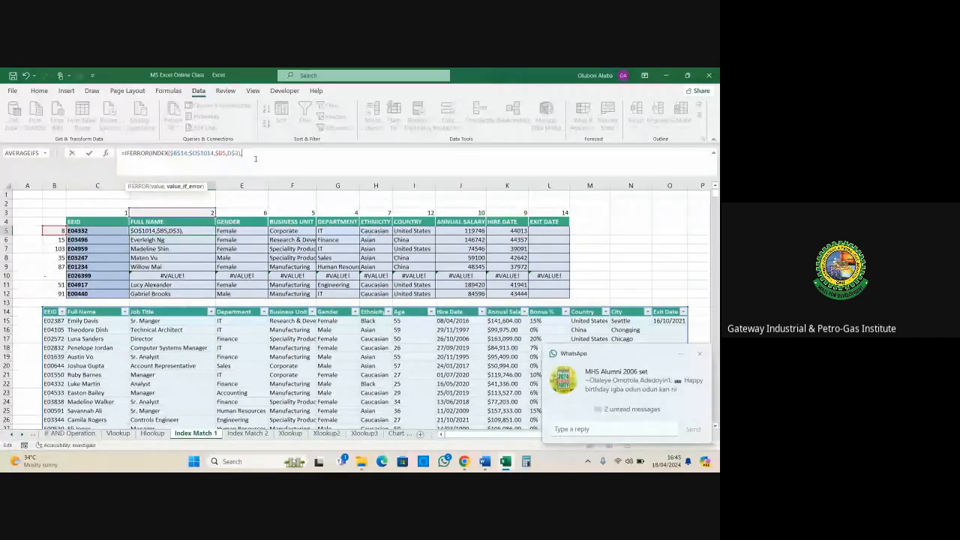
pyautogui.click(700, 353)
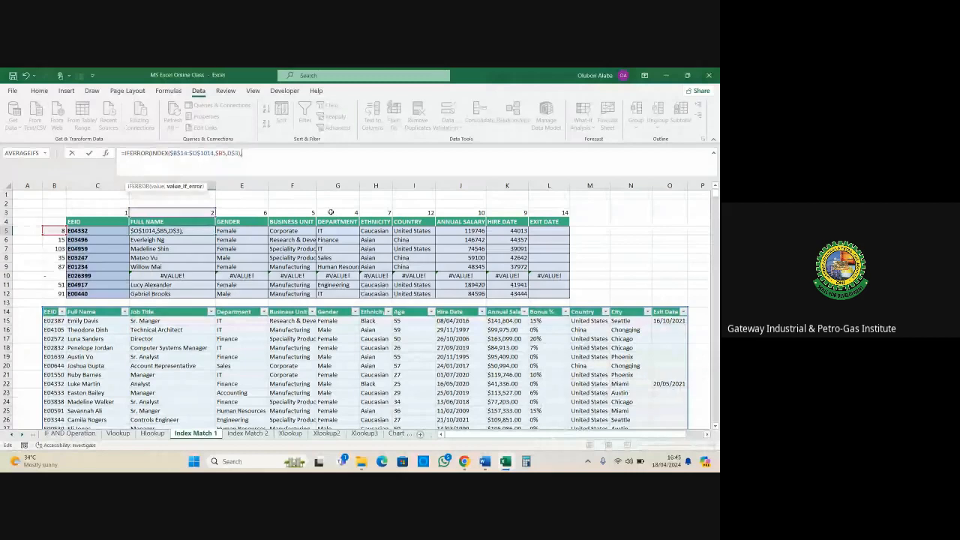
pyautogui.write('"-')
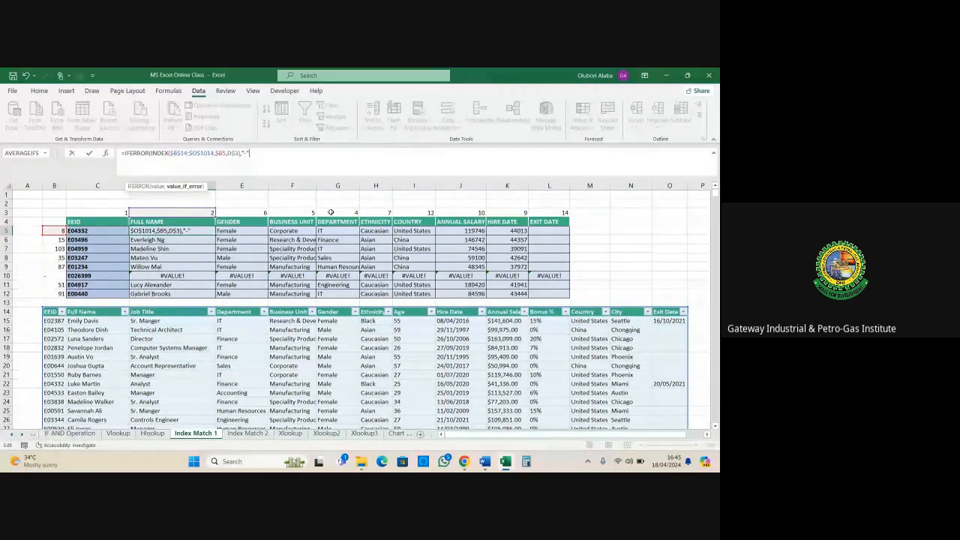
pyautogui.write('")')
pyautogui.press('Return')
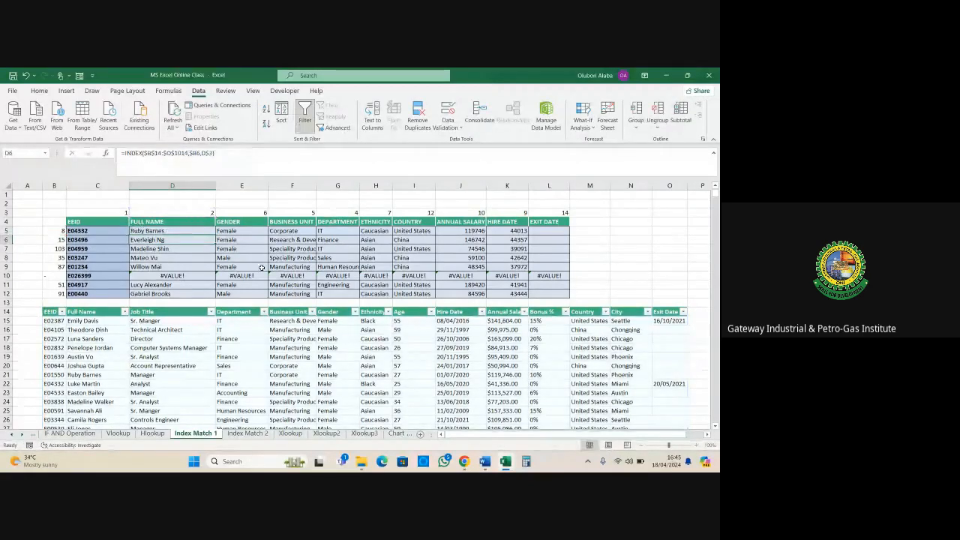
# Step: Fill the D5 IFERROR formula across and down through L12, and review the helper positions in B5:B12 and C3:L3
pyautogui.click(187, 231)
pyautogui.moveTo(217, 235); pyautogui.dragTo(567, 295)
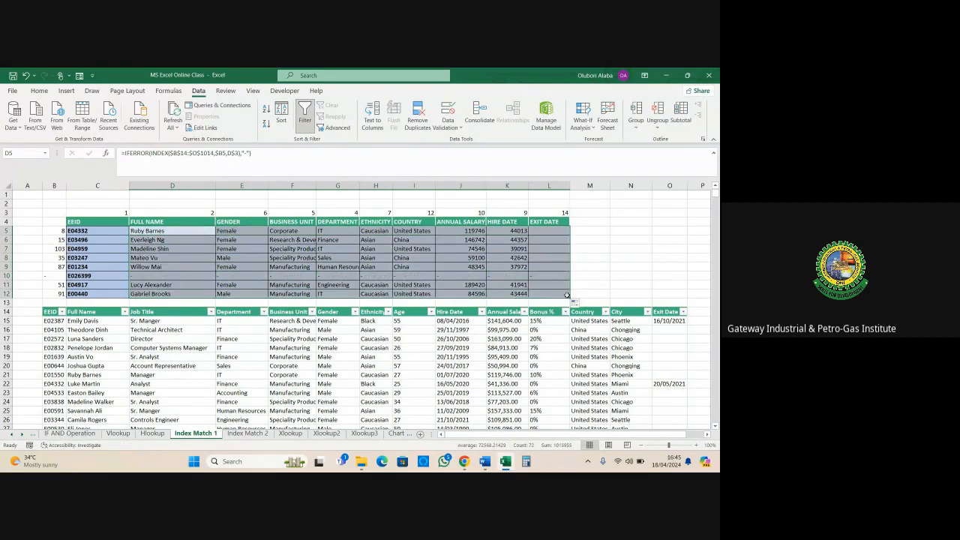
pyautogui.click(288, 249)
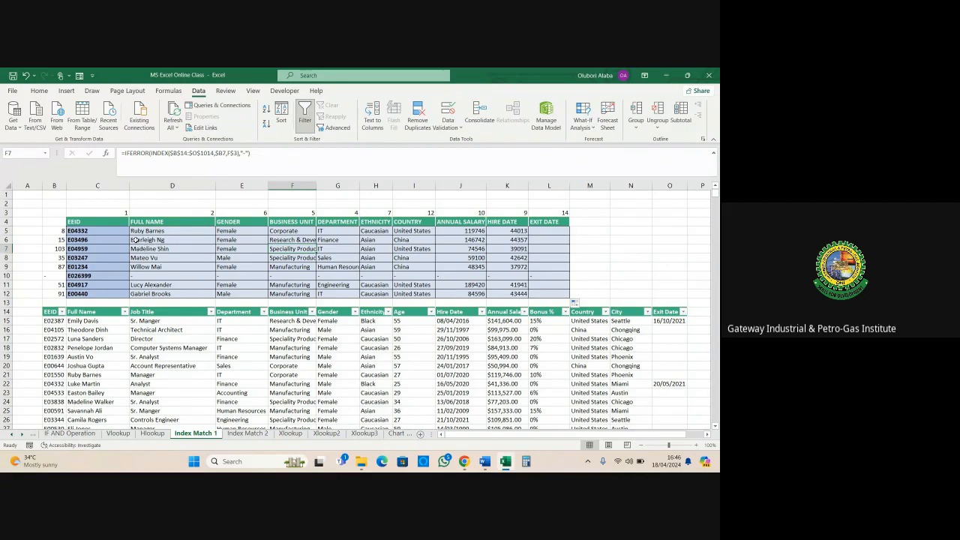
pyautogui.moveTo(63, 230); pyautogui.dragTo(62, 293)
pyautogui.moveTo(104, 215); pyautogui.dragTo(540, 211)
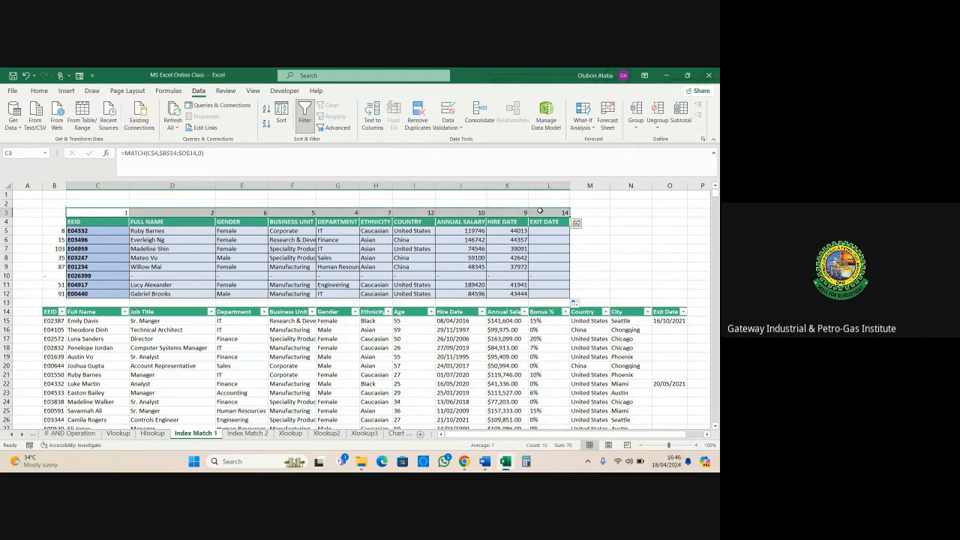
pyautogui.click(126, 273)
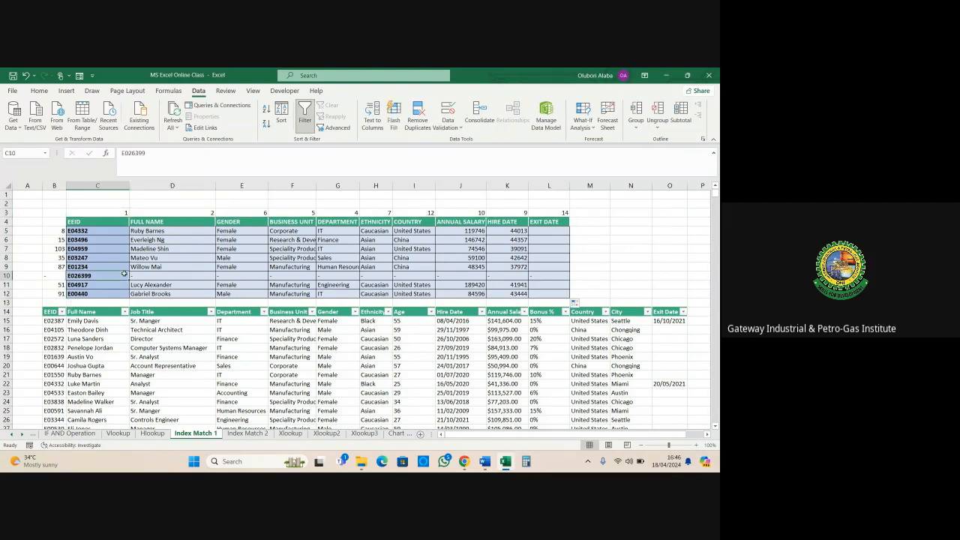
# Step: Replace the $B5 row number in the D5 formula with B5's expression IFERROR(MATCH($C5,$B$15:$B$1014,0),"-")
pyautogui.click(153, 232)
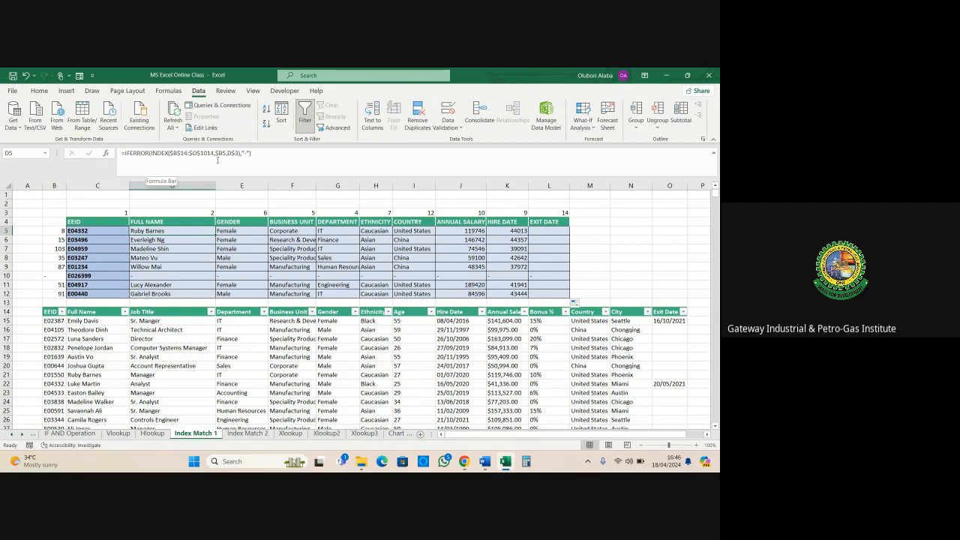
pyautogui.click(54, 232)
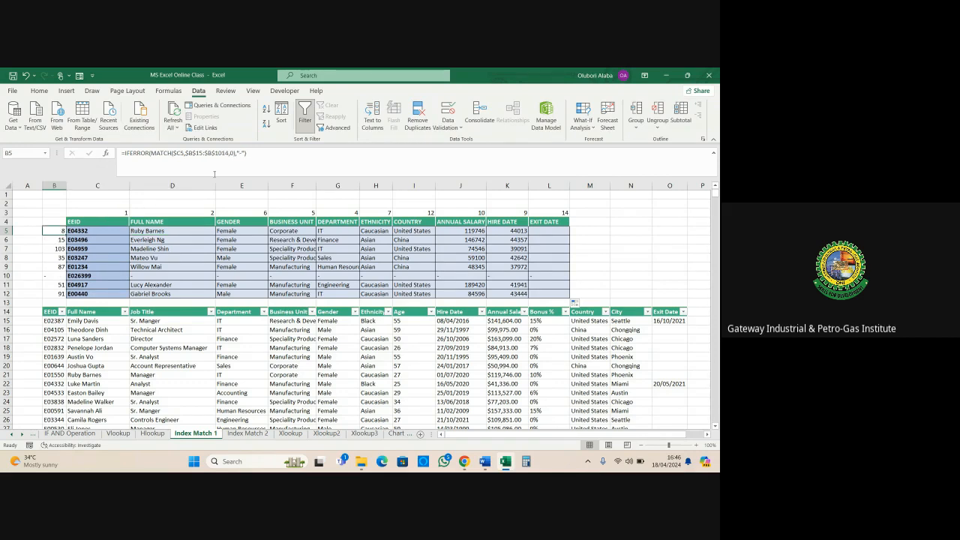
pyautogui.moveTo(246, 156); pyautogui.dragTo(132, 159)
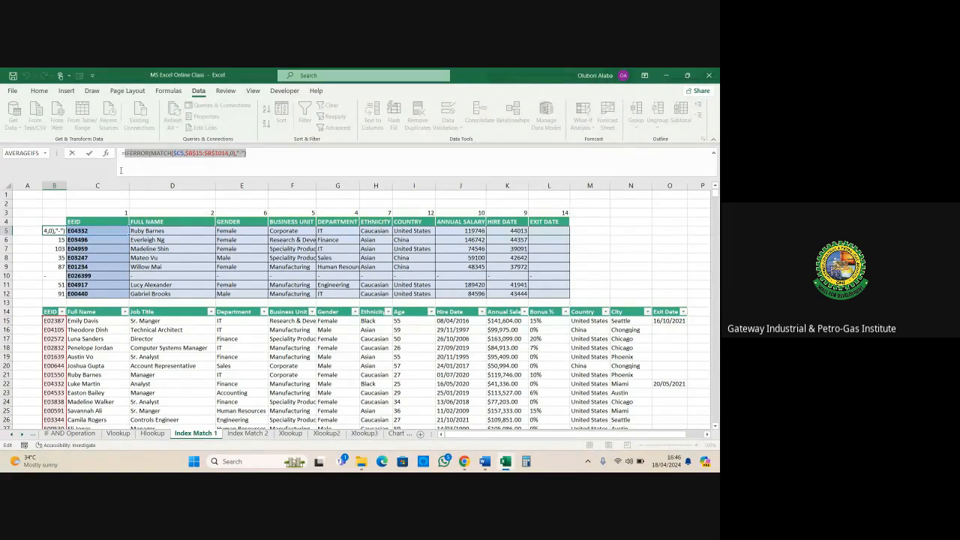
pyautogui.press('Escape')
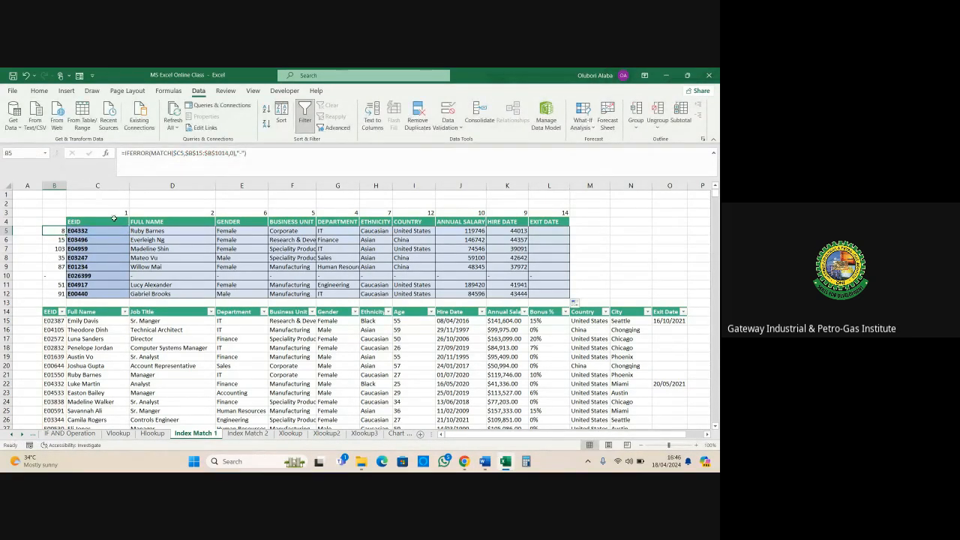
pyautogui.click(148, 231)
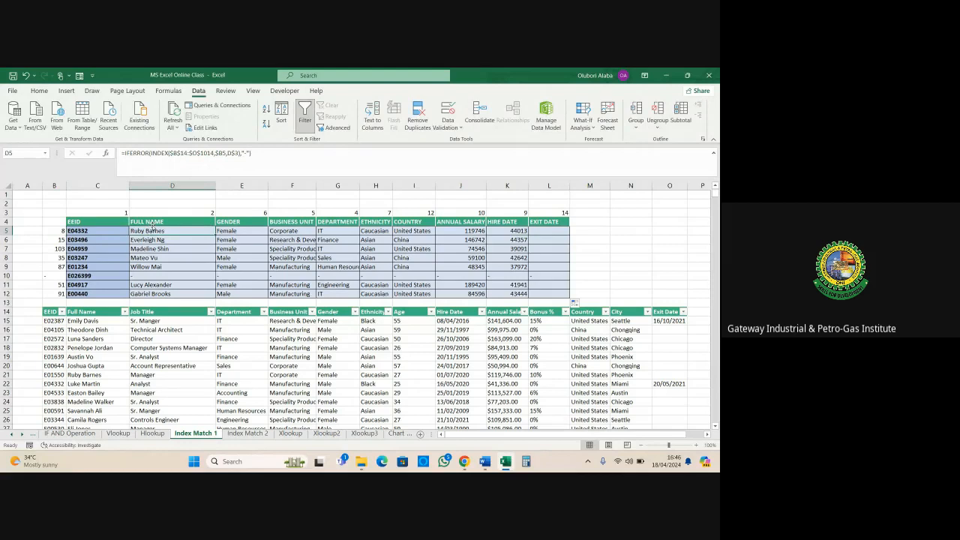
pyautogui.click(224, 153)
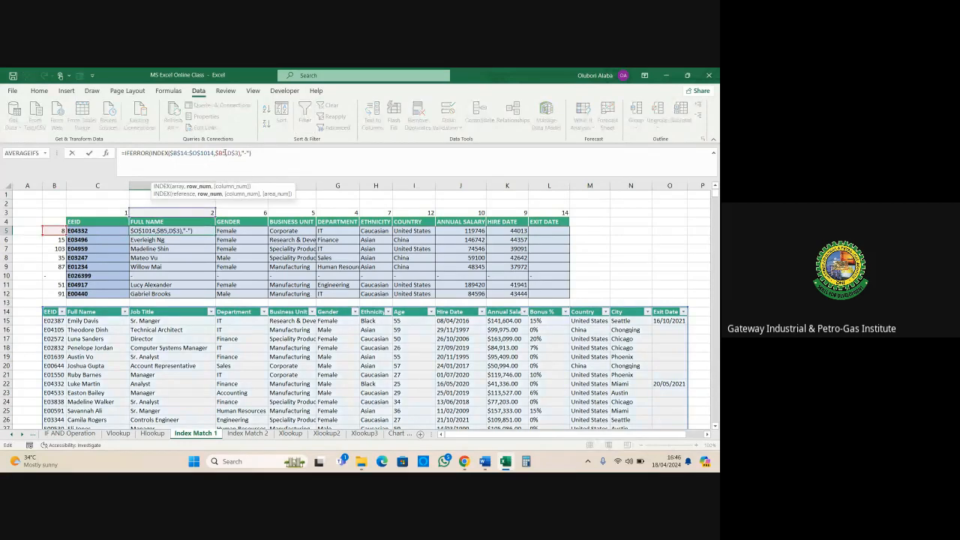
pyautogui.press('BackSpace')
pyautogui.press('BackSpace')
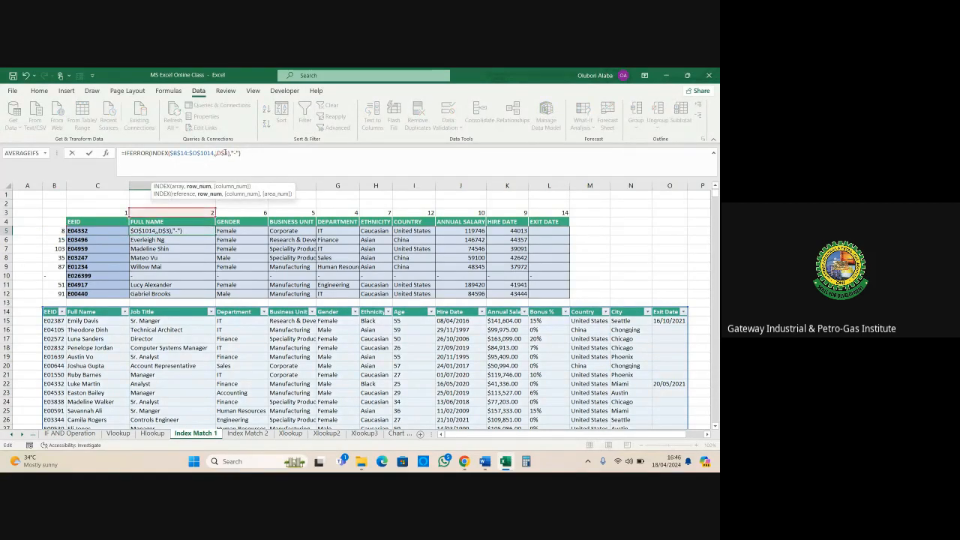
pyautogui.write('IFERROR(MATCH($C5,$B$15:$B$1014,0),"-")')
pyautogui.write(')')
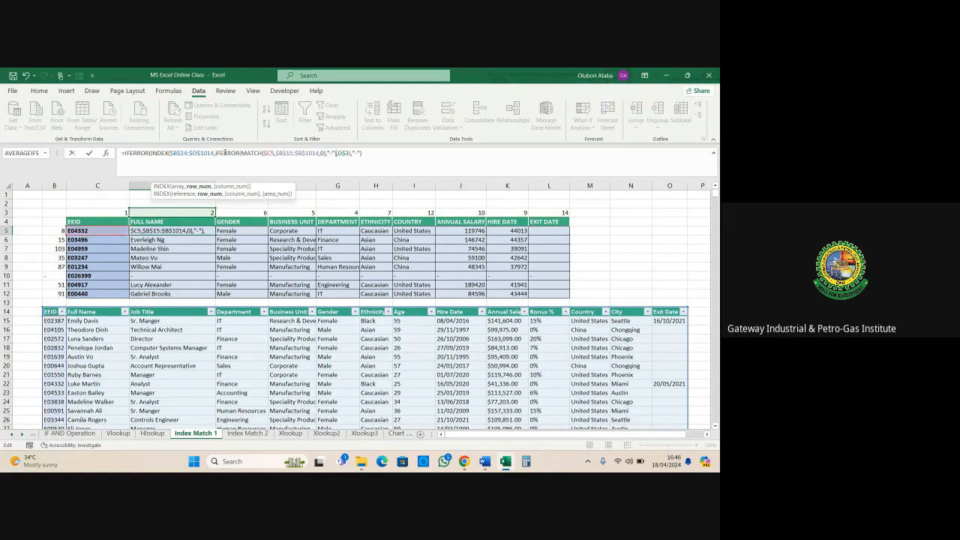
pyautogui.press('Return')
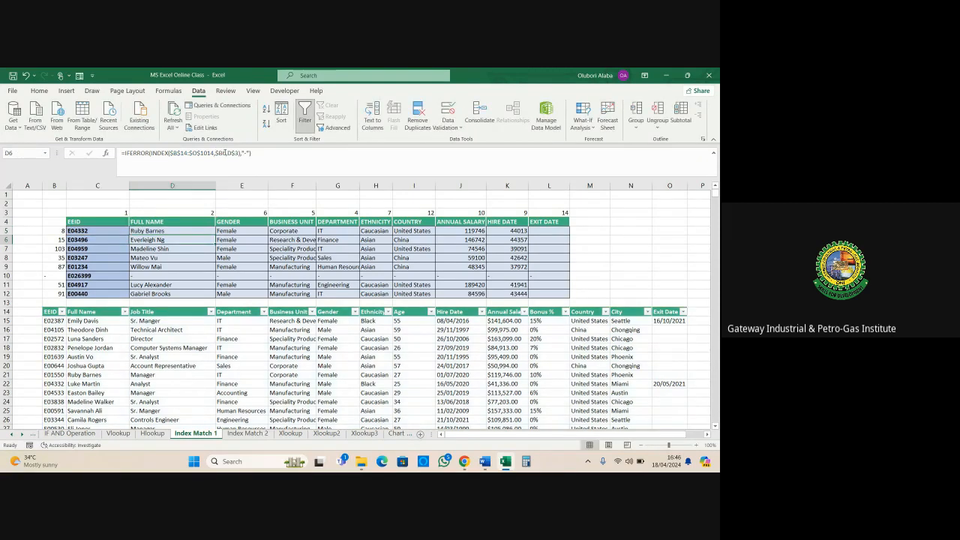
# Step: Replace the D$3 column number in the D5 formula with D3's expression MATCH(D$4,$B$14:$O$14,0)
pyautogui.click(161, 231)
pyautogui.click(164, 213)
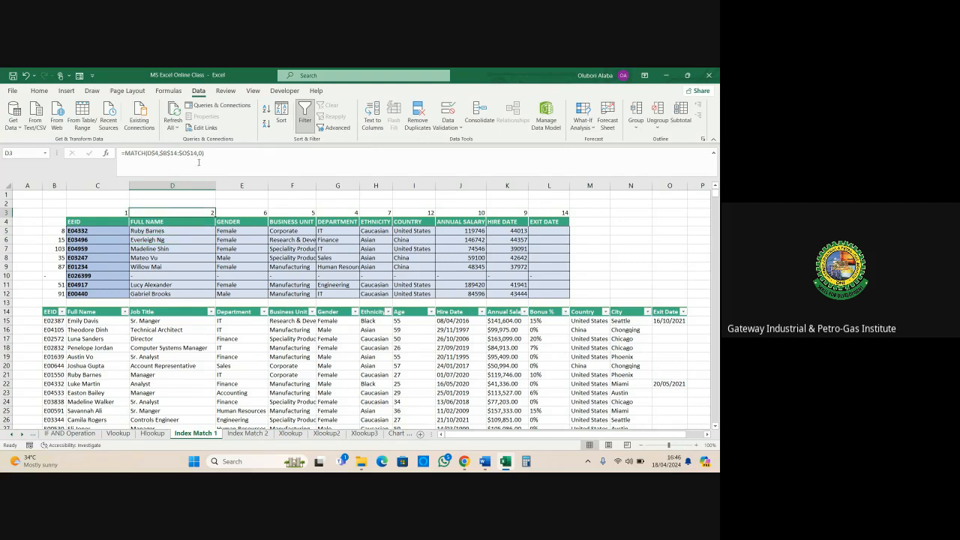
pyautogui.moveTo(209, 153); pyautogui.dragTo(131, 155)
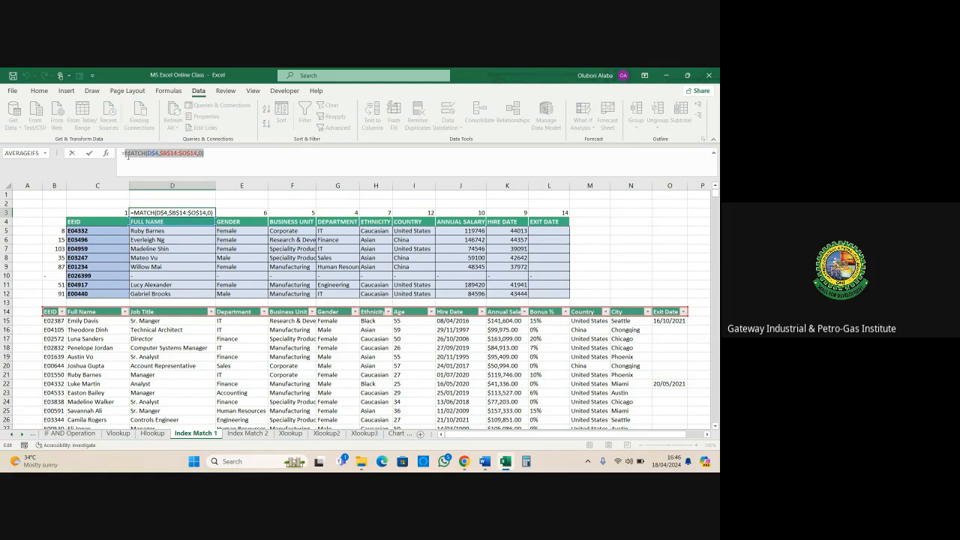
pyautogui.press('Escape')
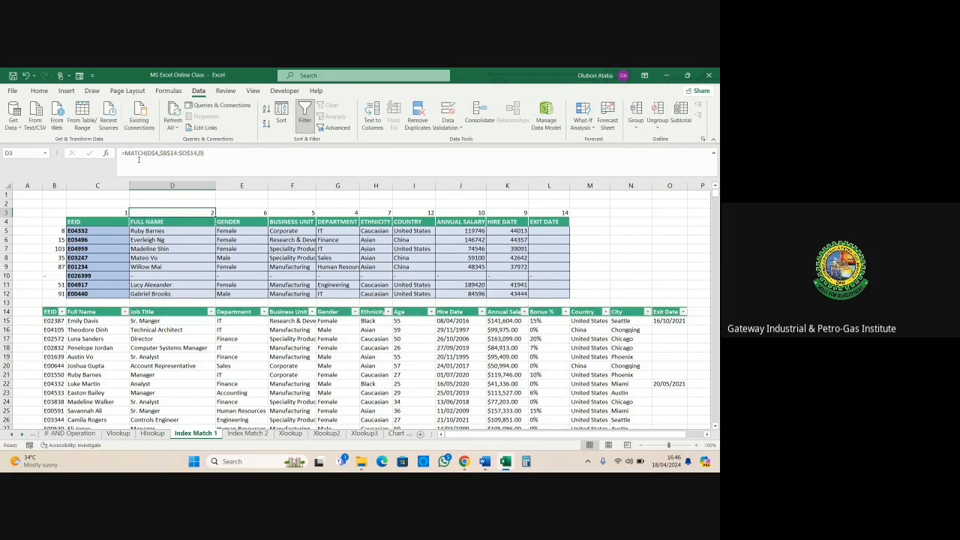
pyautogui.click(153, 231)
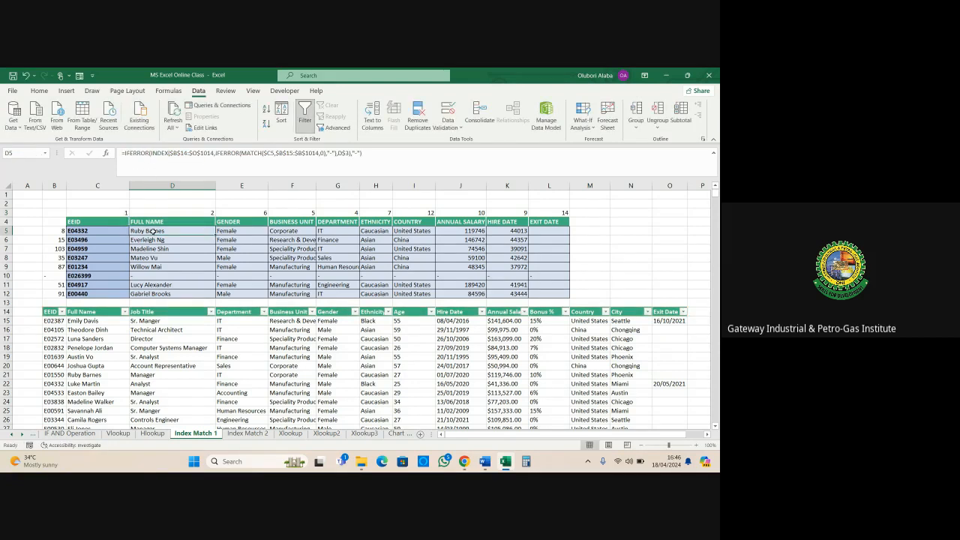
pyautogui.click(349, 154)
pyautogui.press('BackSpace')
pyautogui.press('BackSpace')
pyautogui.press('BackSpace')
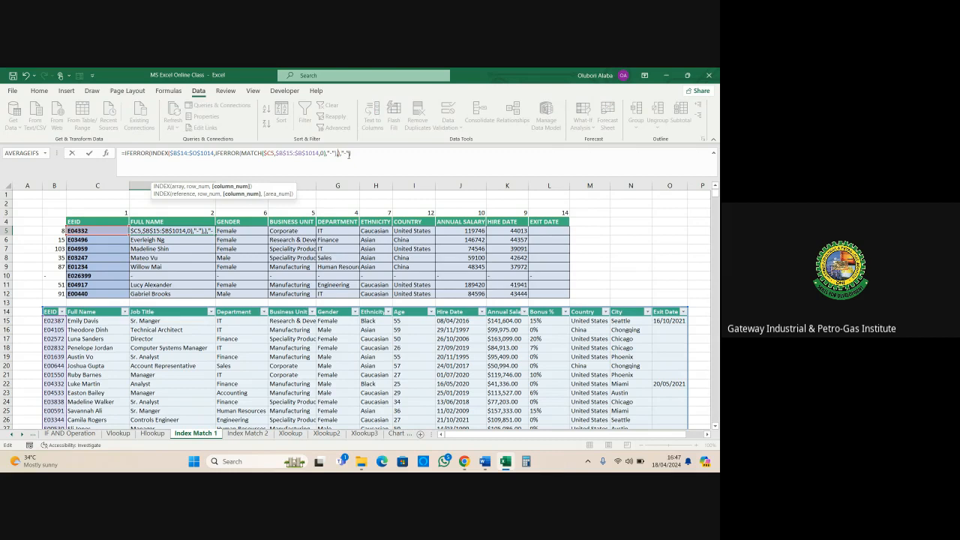
pyautogui.write('MATCH(D$4,$B$14:$O$14,0)')
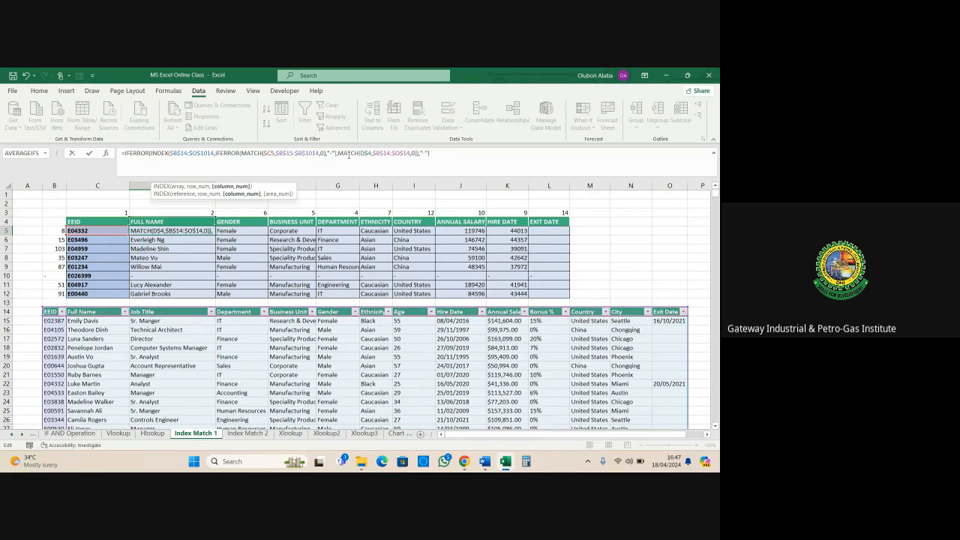
pyautogui.press('Return')
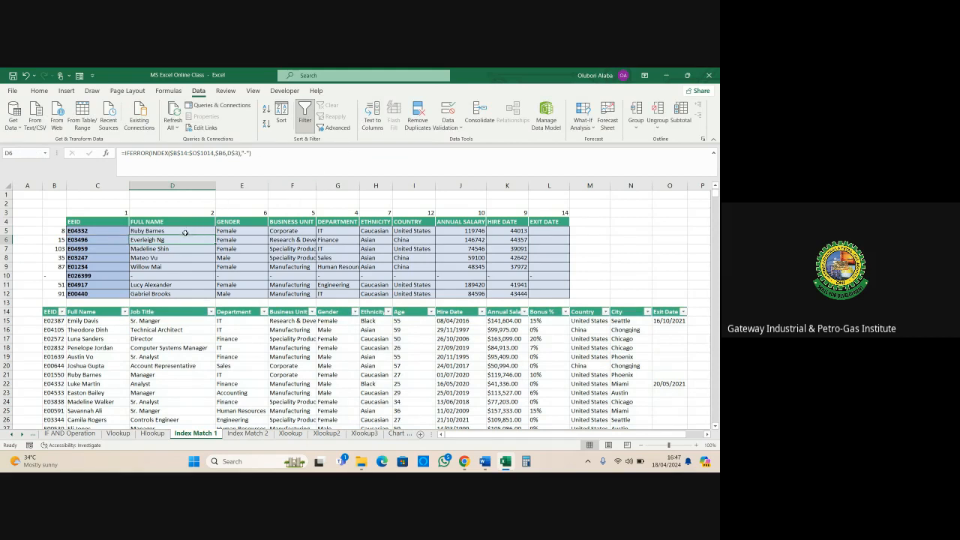
# Step: Fill the nested IFERROR INDEX MATCH formula from D5 across and down through L12
pyautogui.click(185, 233)
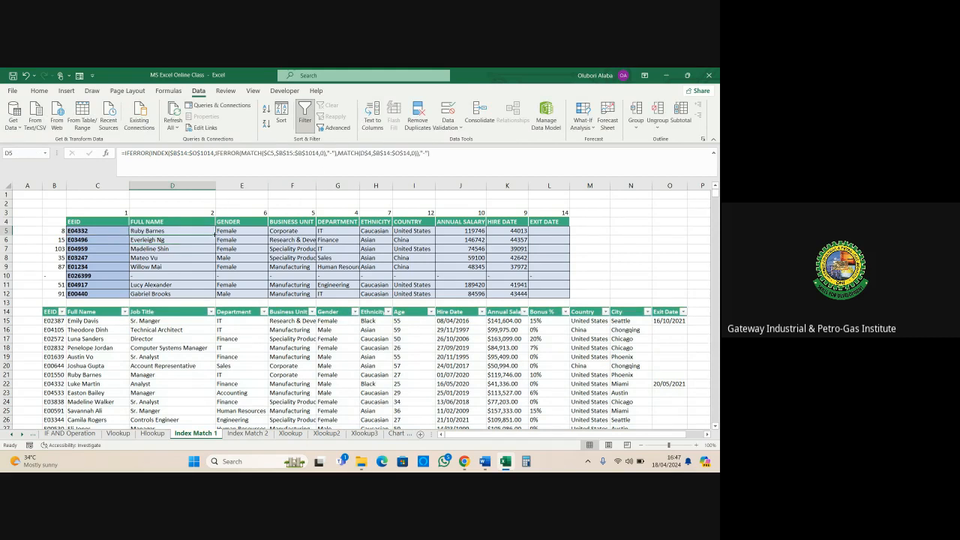
pyautogui.moveTo(216, 234); pyautogui.dragTo(574, 294)
pyautogui.click(441, 267)
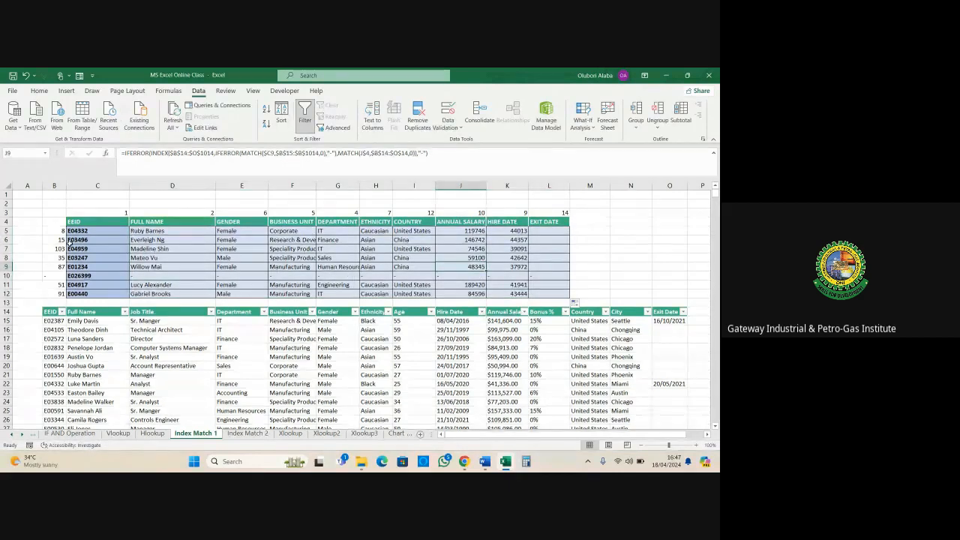
# Step: Clear the helper row numbers in B4:B12 and the helper column numbers in C3:L3
pyautogui.moveTo(57, 224); pyautogui.dragTo(62, 294)
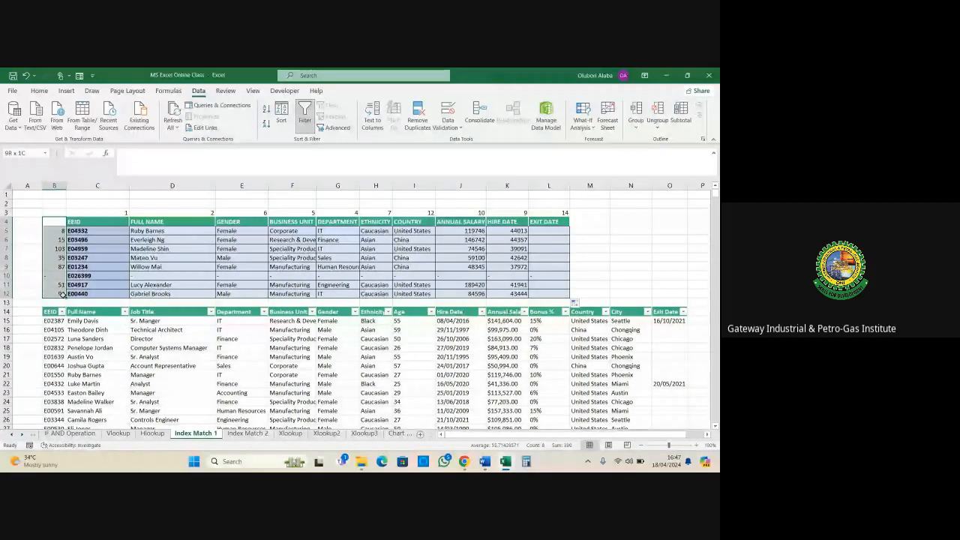
pyautogui.press('Delete')
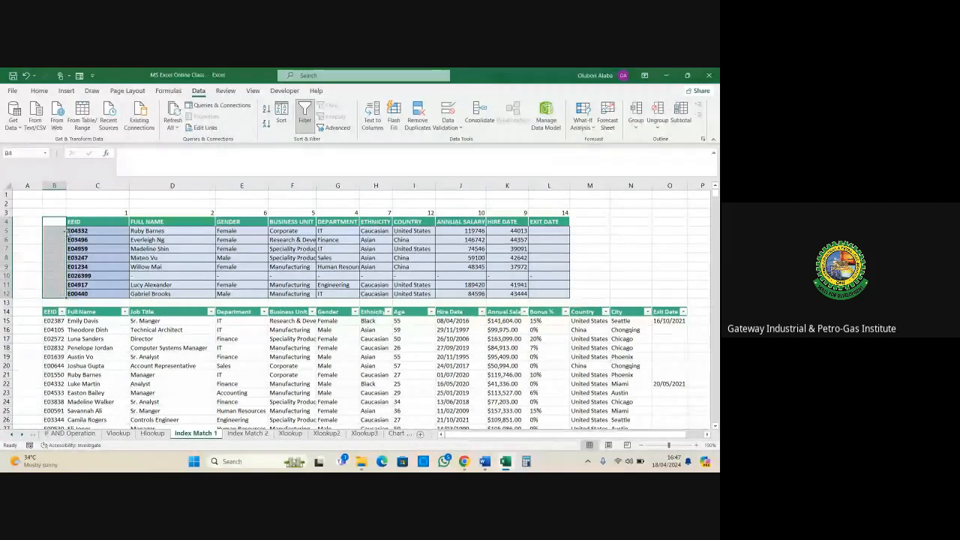
pyautogui.moveTo(83, 214); pyautogui.dragTo(543, 213)
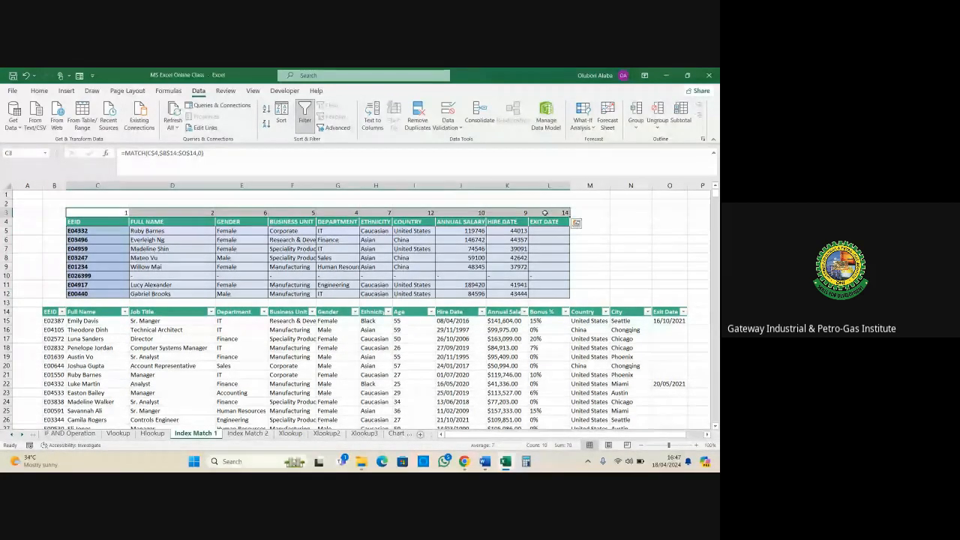
pyautogui.press('Delete')
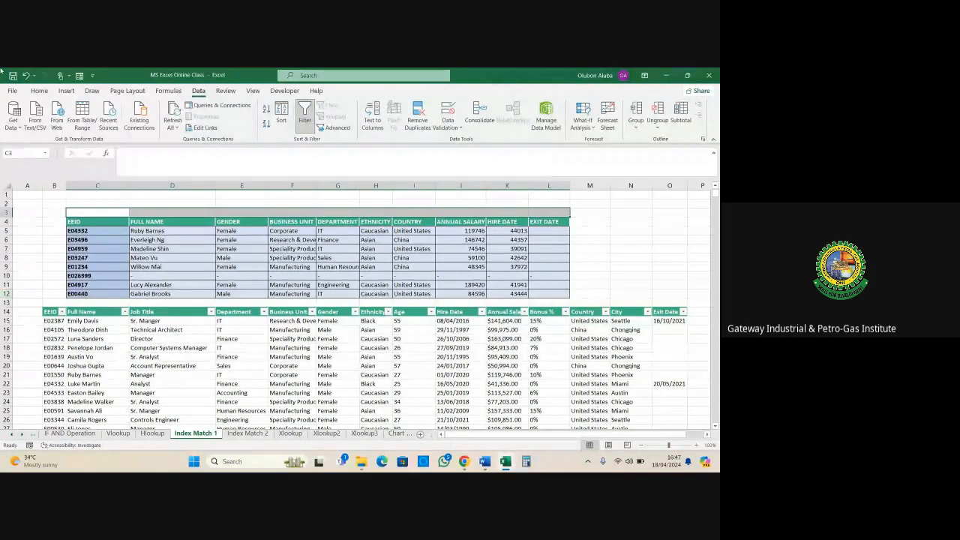
pyautogui.click(489, 255)
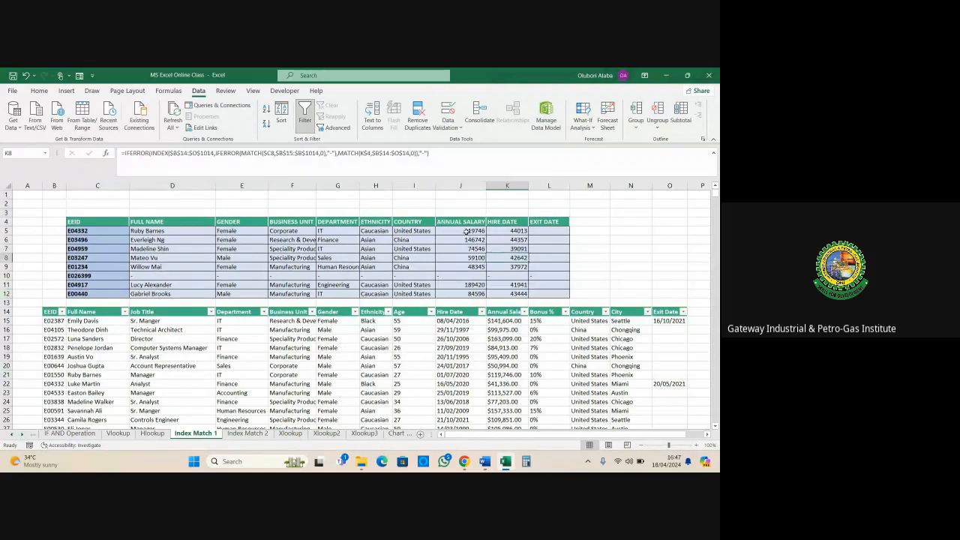
# Step: Format the annual salaries in J5:J12 as Currency with the $ English (United States) symbol
pyautogui.click(467, 231)
pyautogui.moveTo(465, 235); pyautogui.dragTo(476, 294)
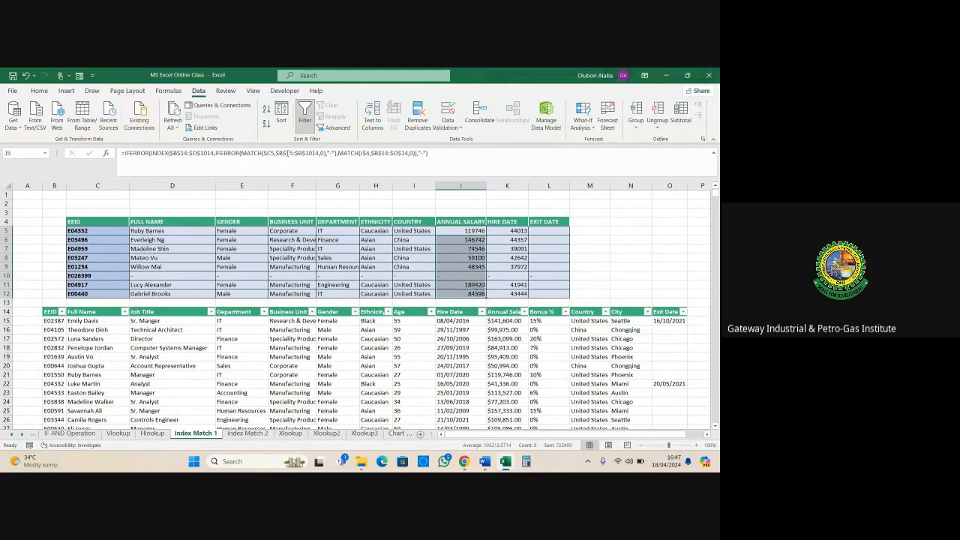
pyautogui.click(39, 91)
pyautogui.click(381, 109)
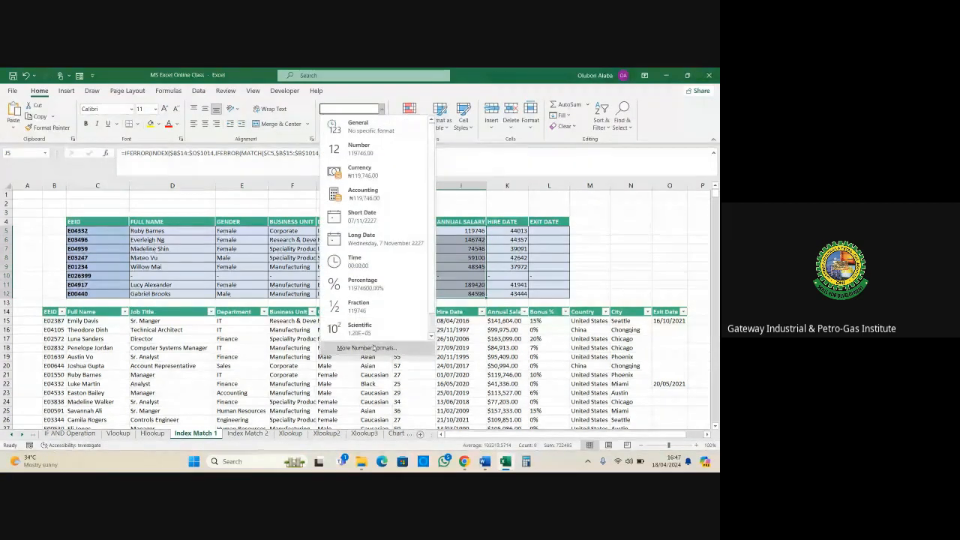
pyautogui.click(374, 348)
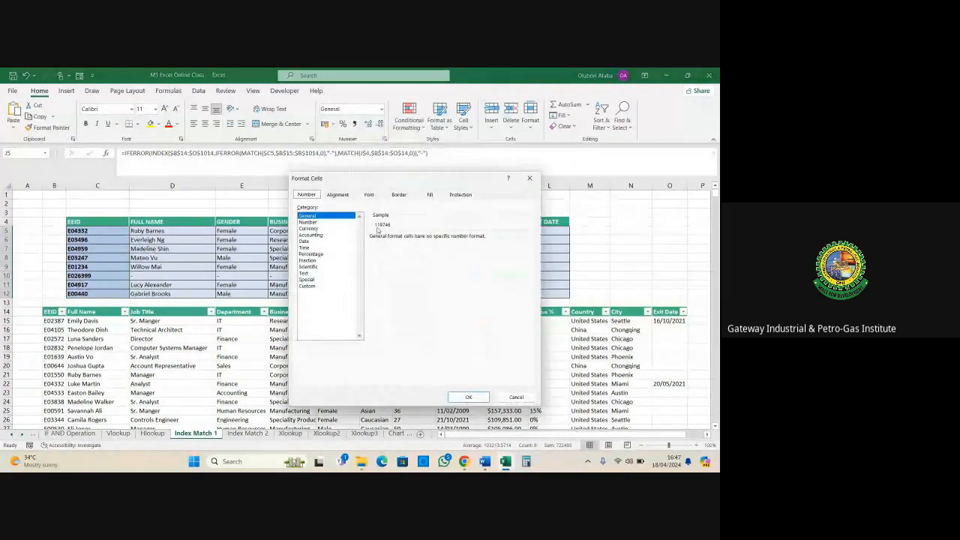
pyautogui.click(310, 228)
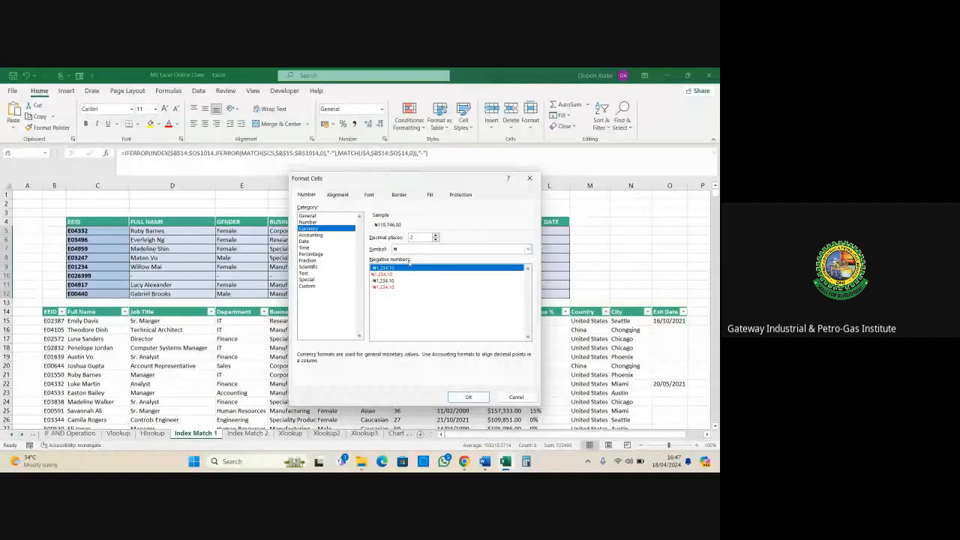
pyautogui.click(528, 249)
pyautogui.scroll(-5, 433, 335)
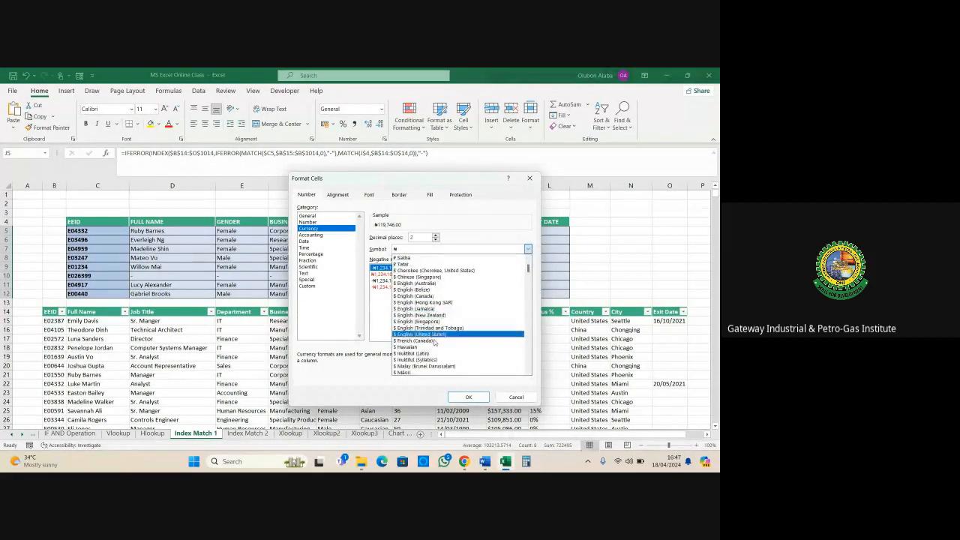
pyautogui.click(429, 346)
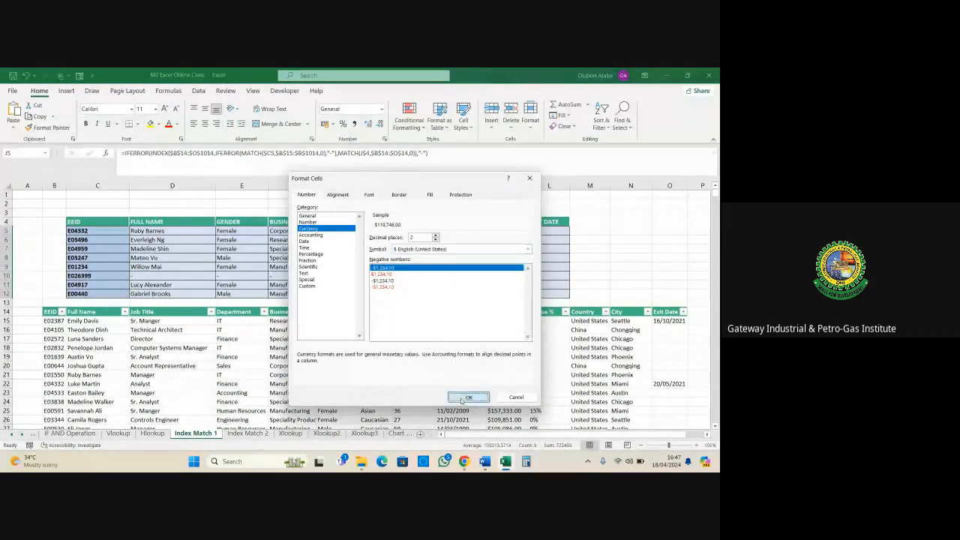
pyautogui.click(468, 397)
# Step: Apply the Short Date format to the hire and exit dates in K5:L12, and review the lookup results in D5:L12
pyautogui.click(507, 231)
pyautogui.moveTo(507, 230); pyautogui.dragTo(535, 294)
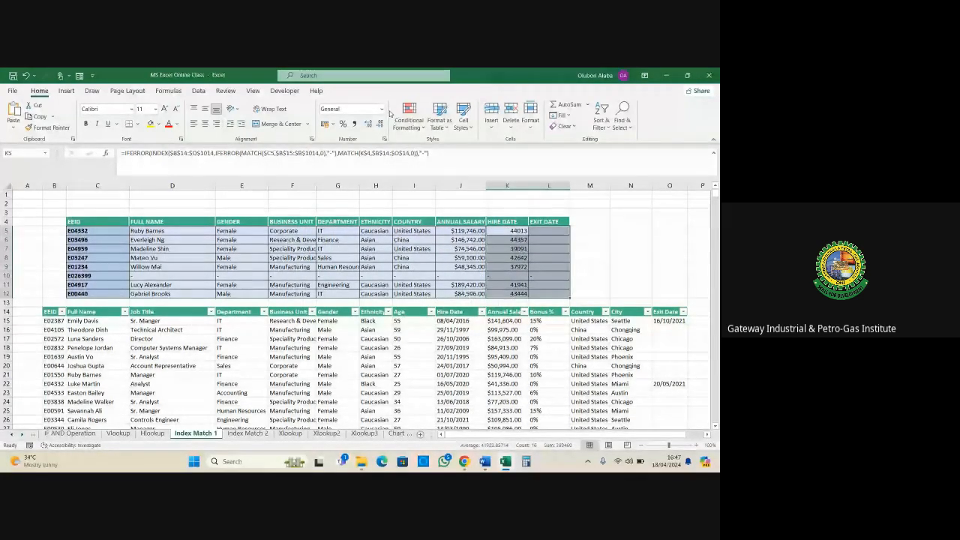
pyautogui.click(382, 109)
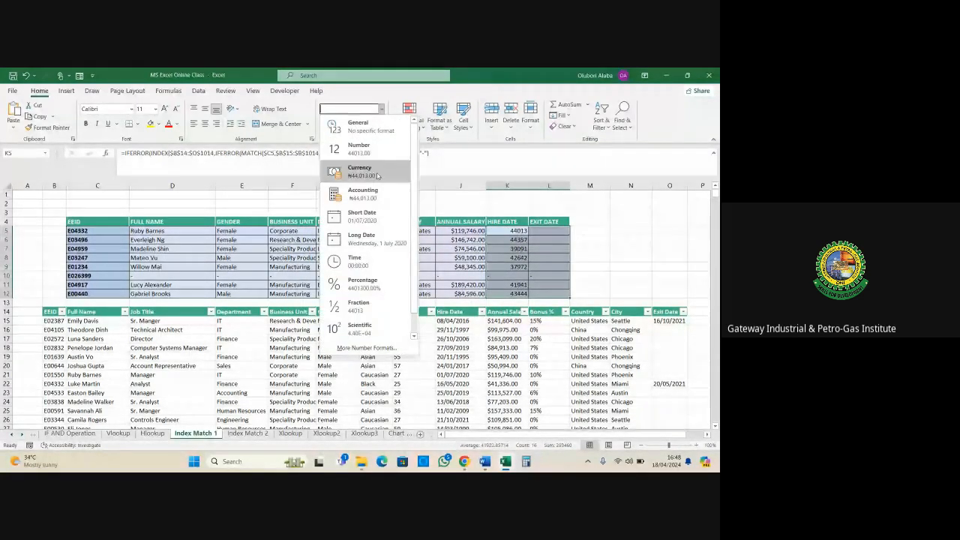
pyautogui.click(362, 216)
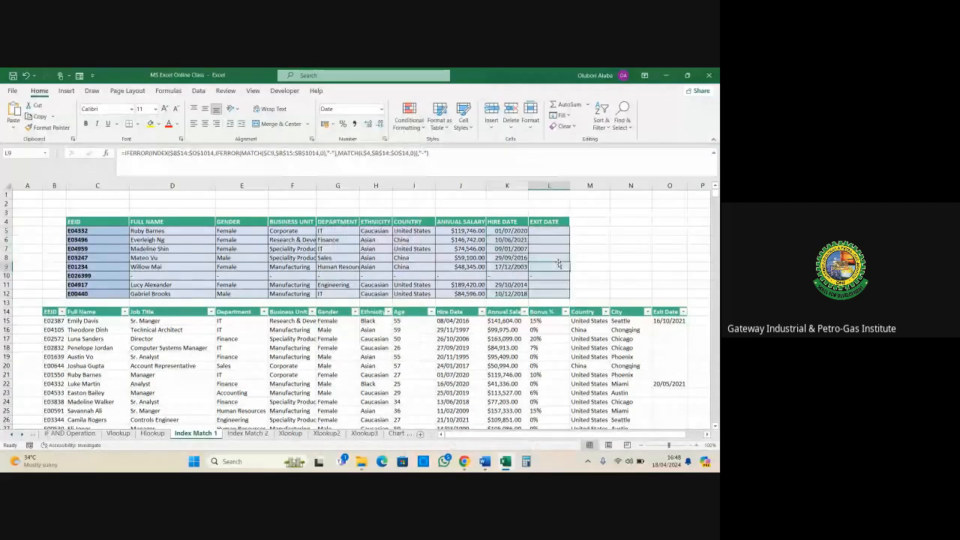
pyautogui.scroll(-1, 416, 265)
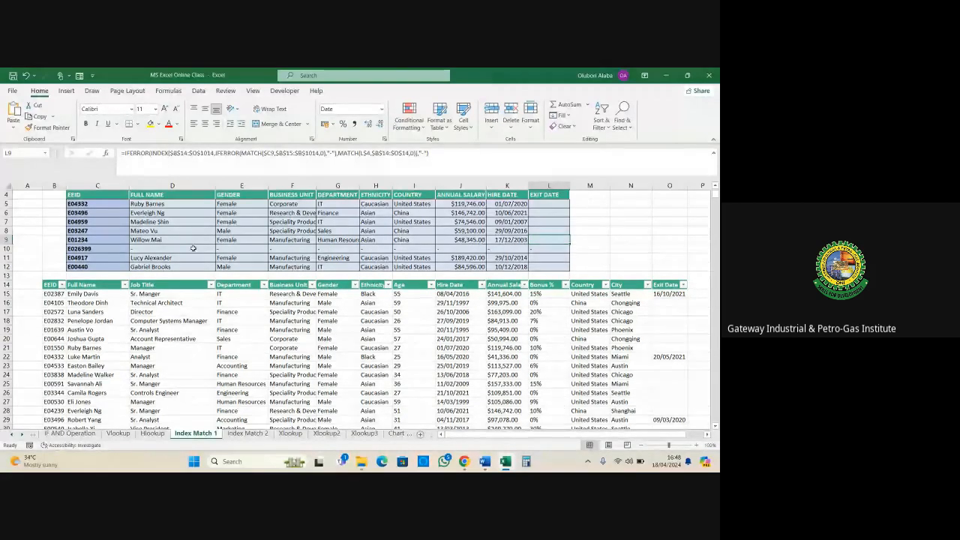
pyautogui.scroll(1, 192, 248)
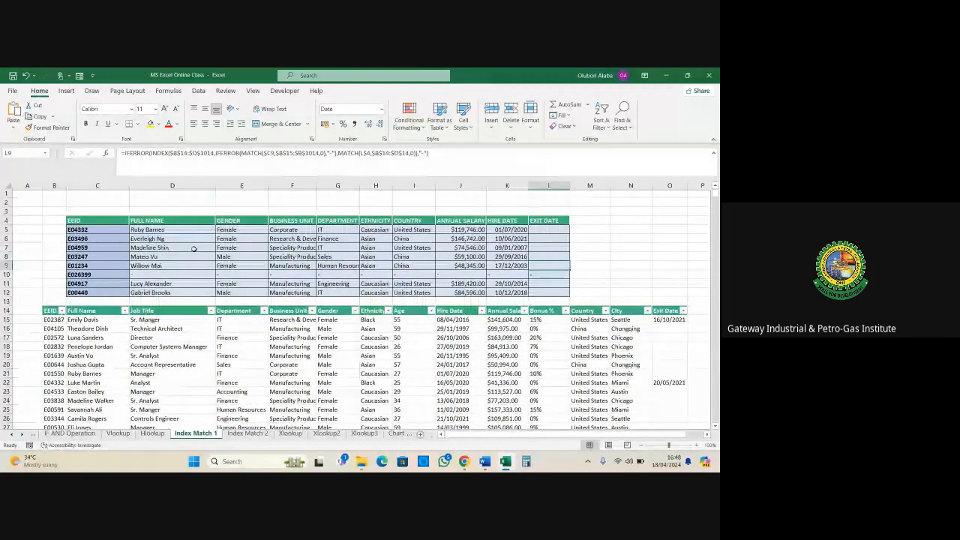
pyautogui.moveTo(136, 230)
pyautogui.mouseDown()
pyautogui.moveTo(289, 268)
pyautogui.moveTo(552, 294)
pyautogui.mouseUp()
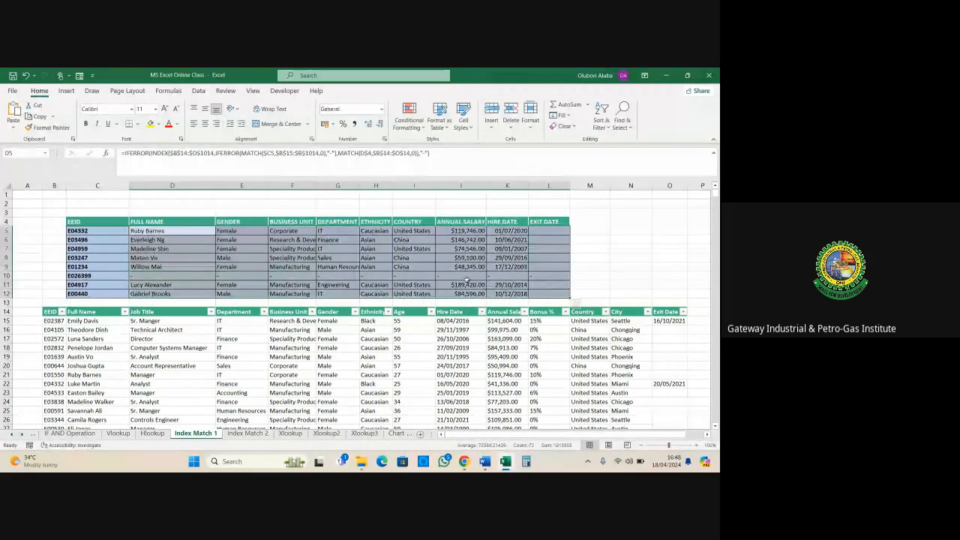
pyautogui.click(312, 267)
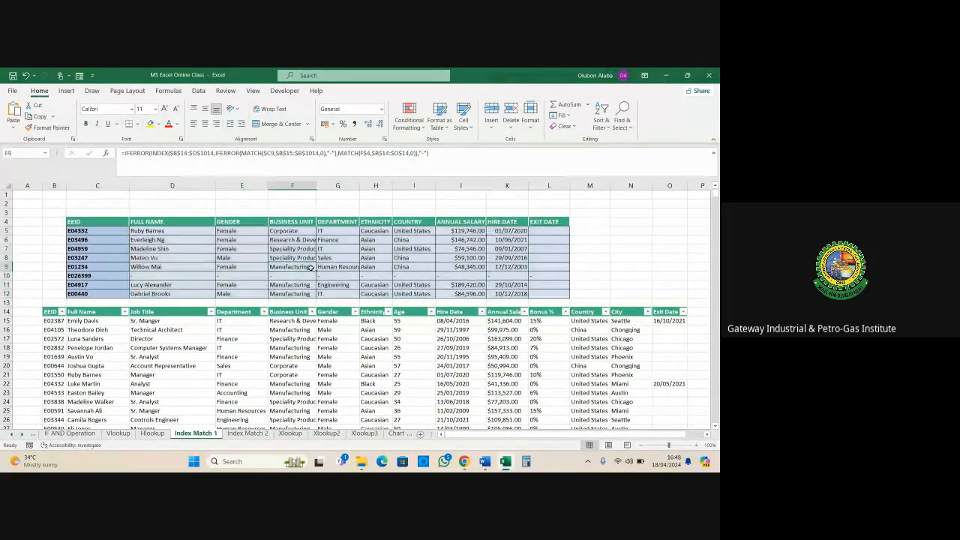
# Step: AutoFit the widths of columns F, H, I and K to their contents
pyautogui.doubleClick(316, 185)
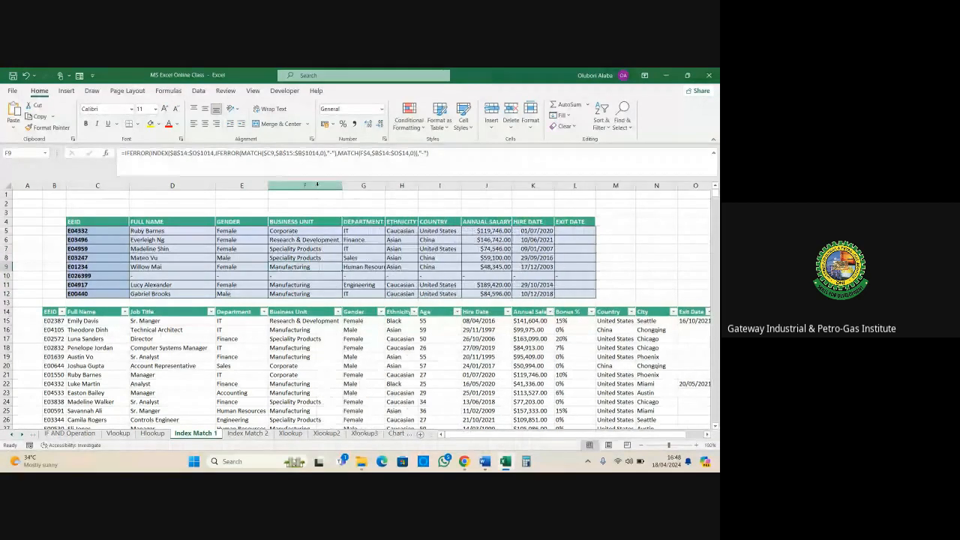
pyautogui.doubleClick(420, 185)
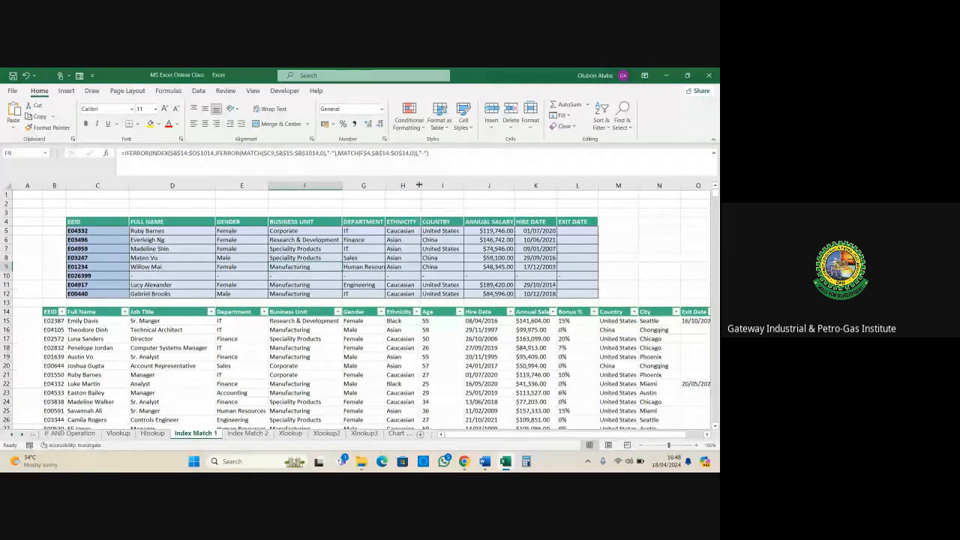
pyautogui.doubleClick(463, 185)
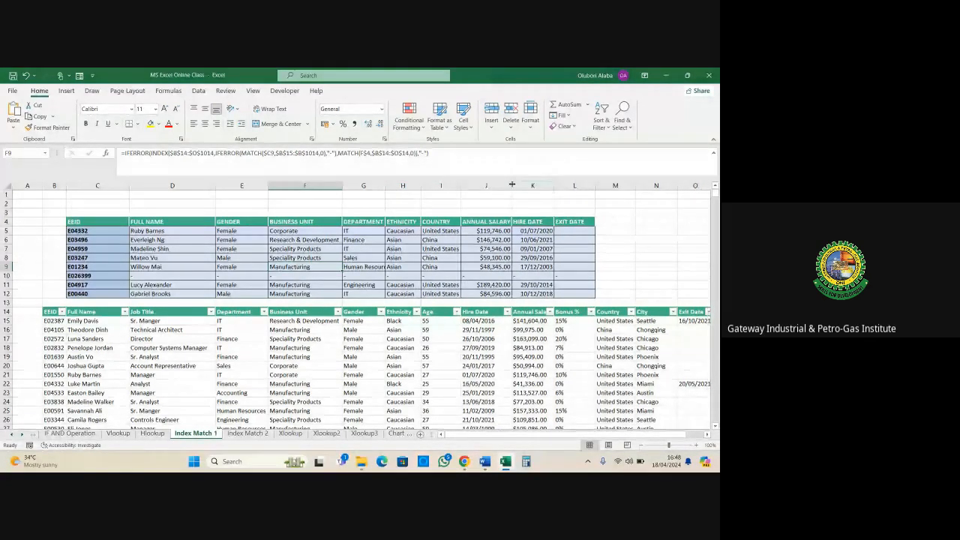
pyautogui.doubleClick(554, 185)
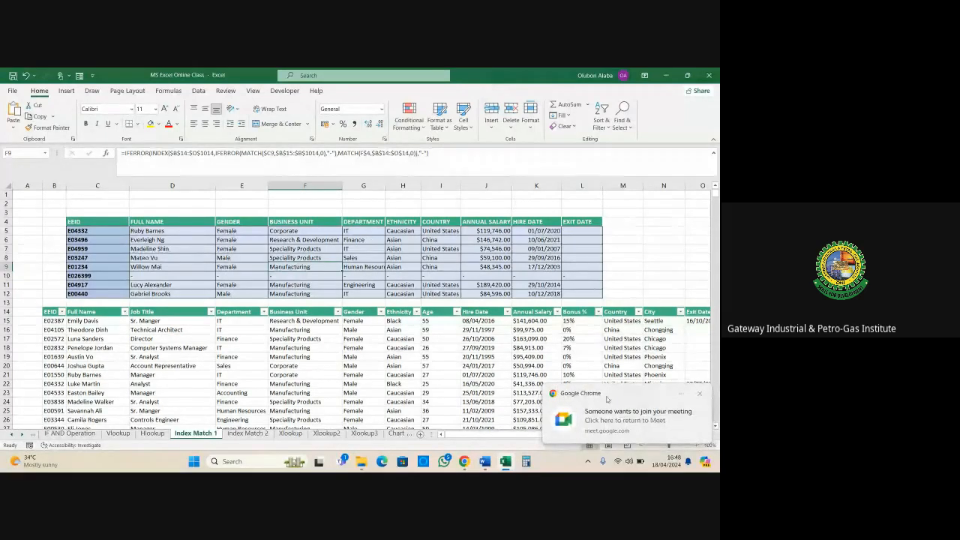
# Step: Switch to the Google Meet call in Chrome, admit the waiting participant, and return to the Excel workbook
pyautogui.click(607, 399)
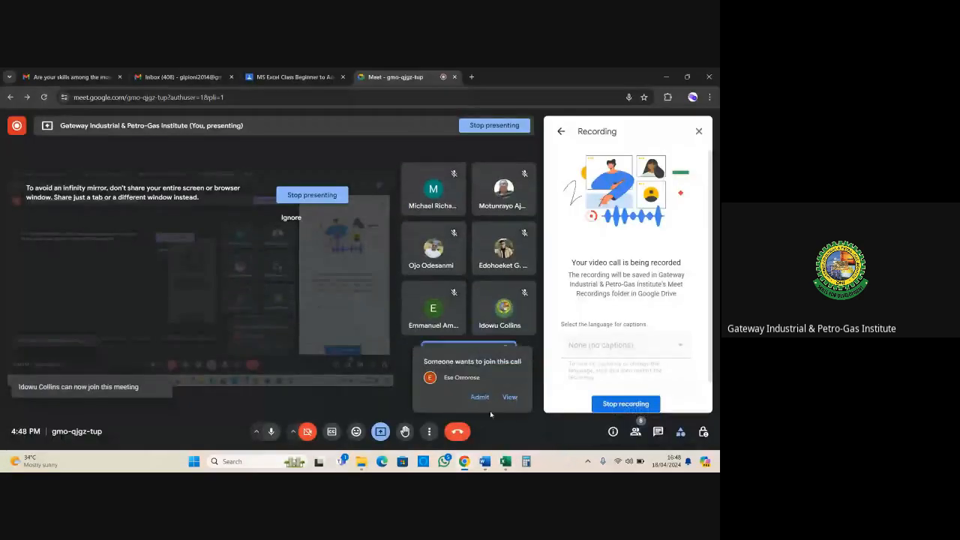
pyautogui.click(480, 397)
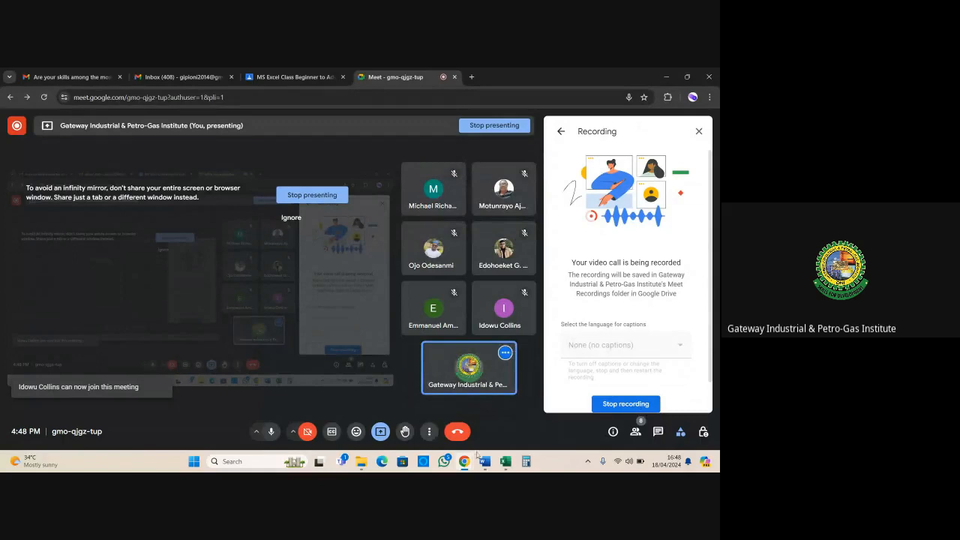
pyautogui.click(504, 461)
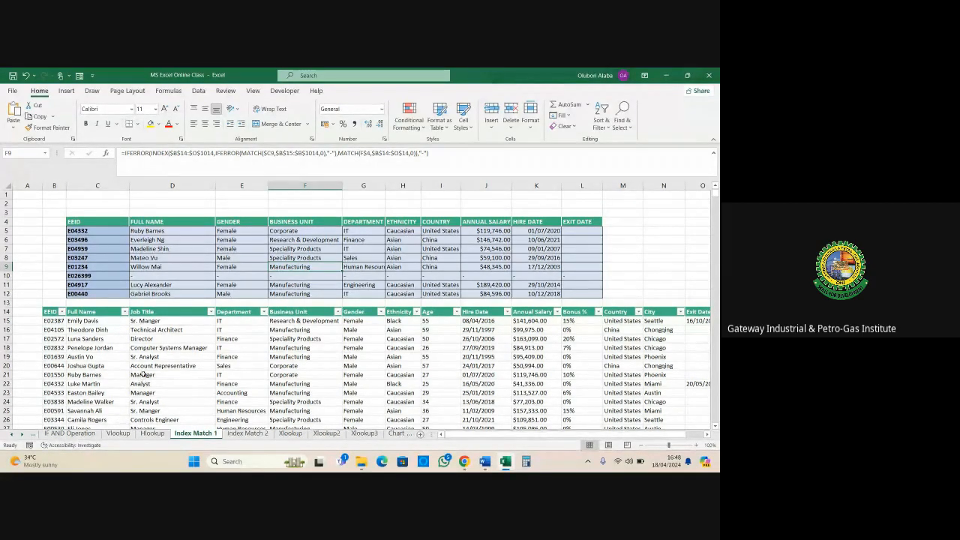
# Step: Examine the Vlookup sheet's lookup tables and the layout of its vertical source data starting at row 35
pyautogui.scroll(-1, 142, 375)
pyautogui.hotkey('ctrl', 'pageup')
pyautogui.hotkey('ctrl', 'pageup')
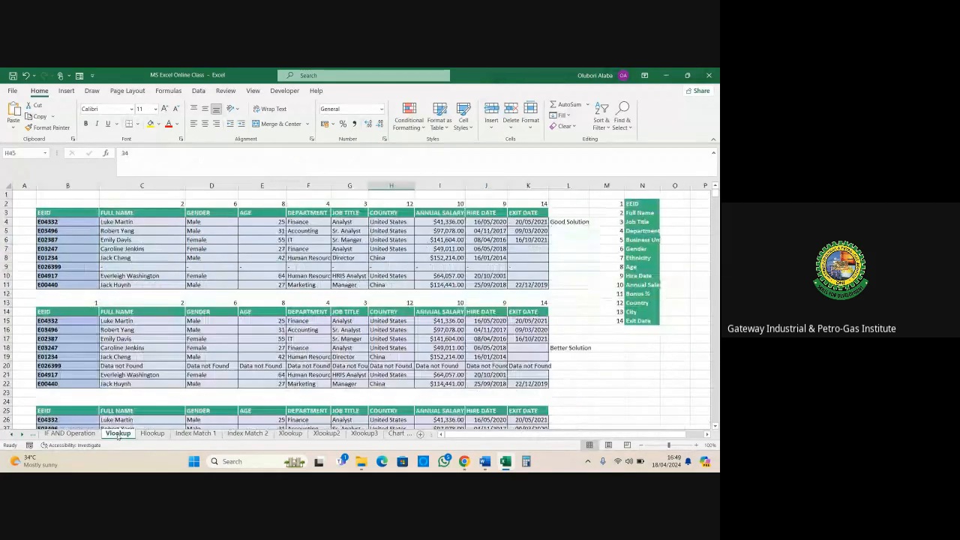
pyautogui.scroll(-1, 138, 348)
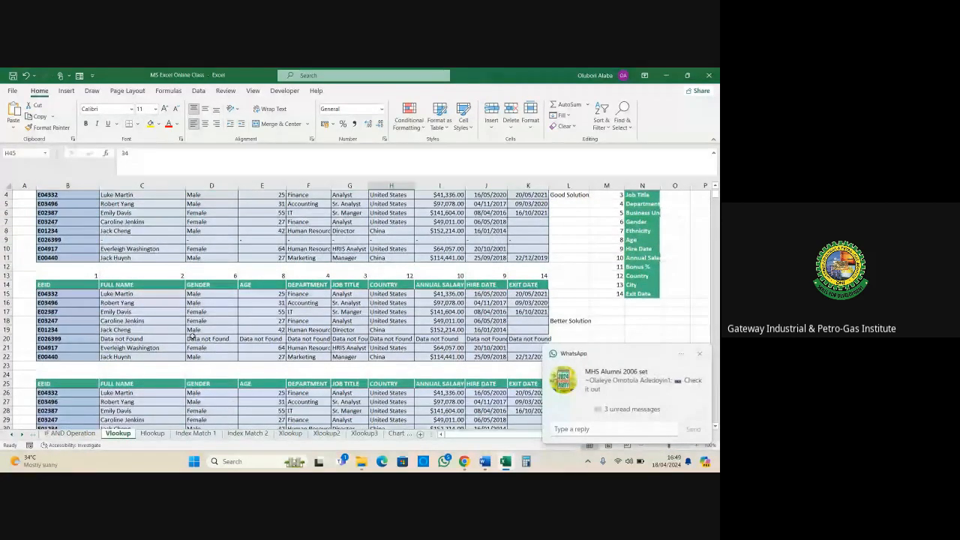
pyautogui.click(699, 354)
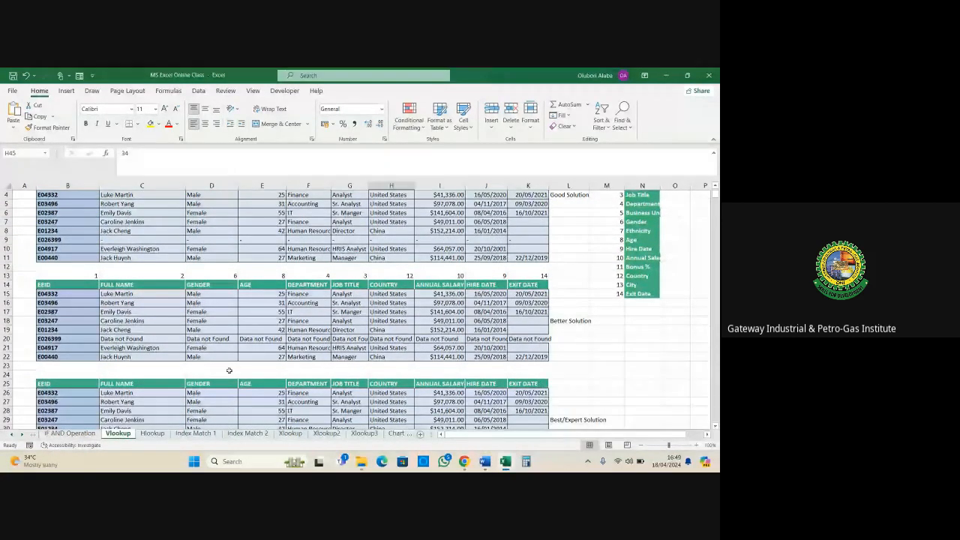
pyautogui.scroll(-3, 217, 370)
pyautogui.scroll(-4, 217, 369)
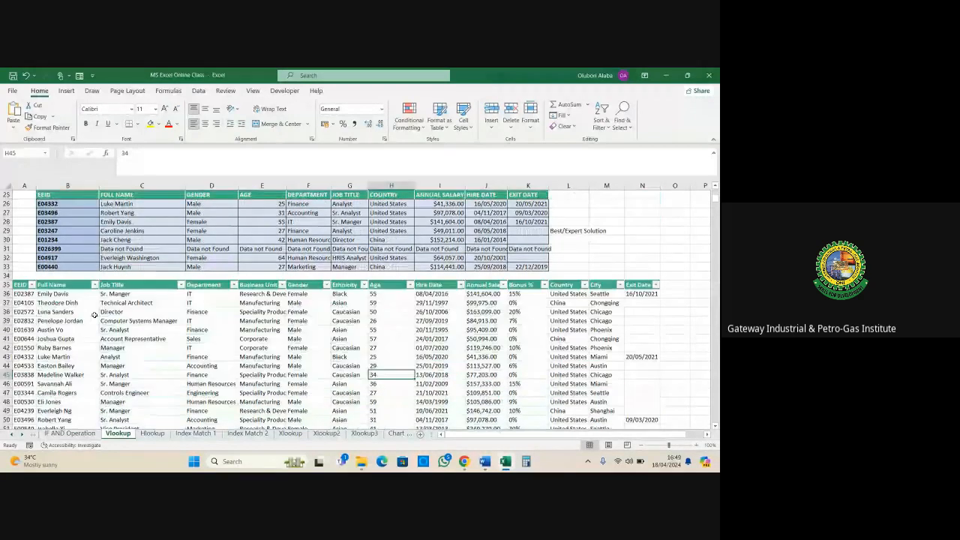
pyautogui.moveTo(15, 285); pyautogui.dragTo(651, 445)
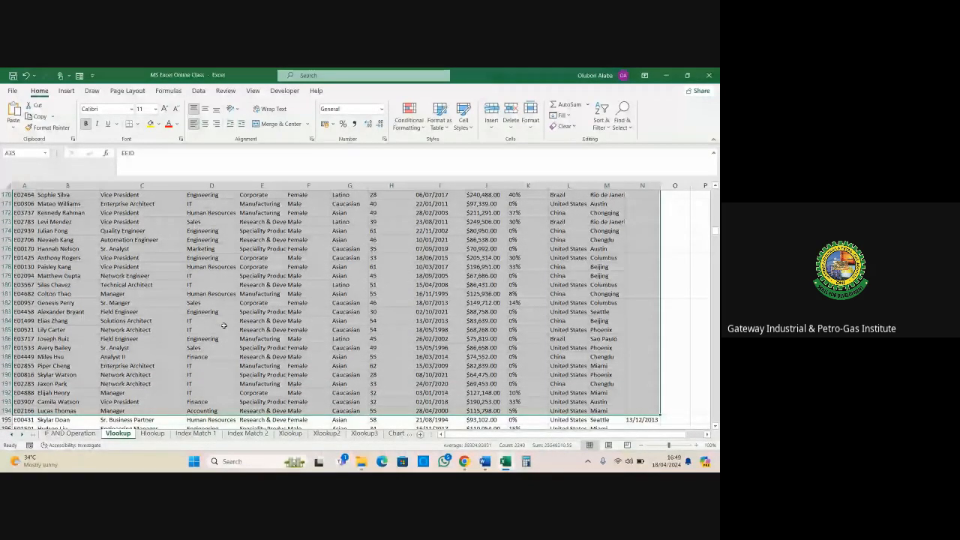
pyautogui.moveTo(715, 233); pyautogui.dragTo(714, 192)
pyautogui.click(363, 302)
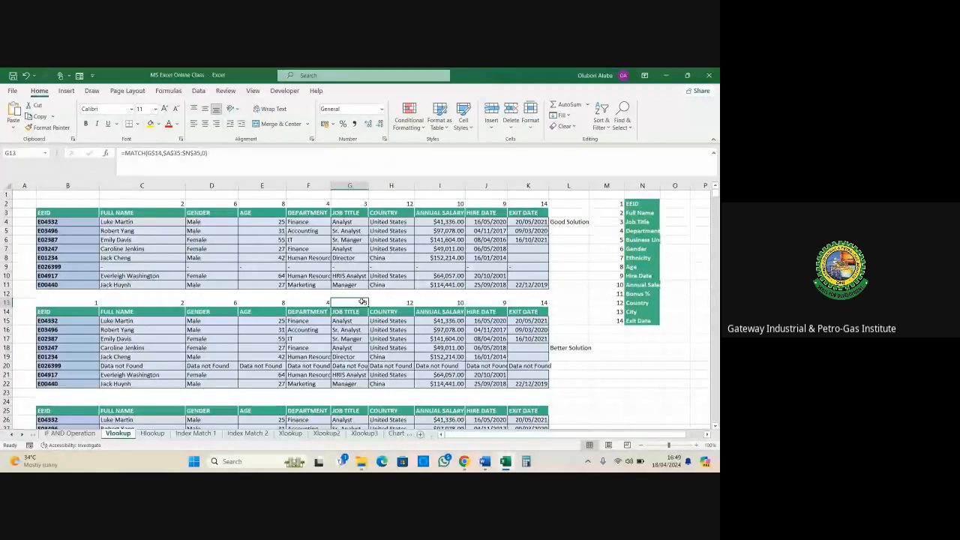
# Step: Examine the Hlookup sheet's lookup tables and the horizontal source data in rows 38 to 51
pyautogui.click(152, 439)
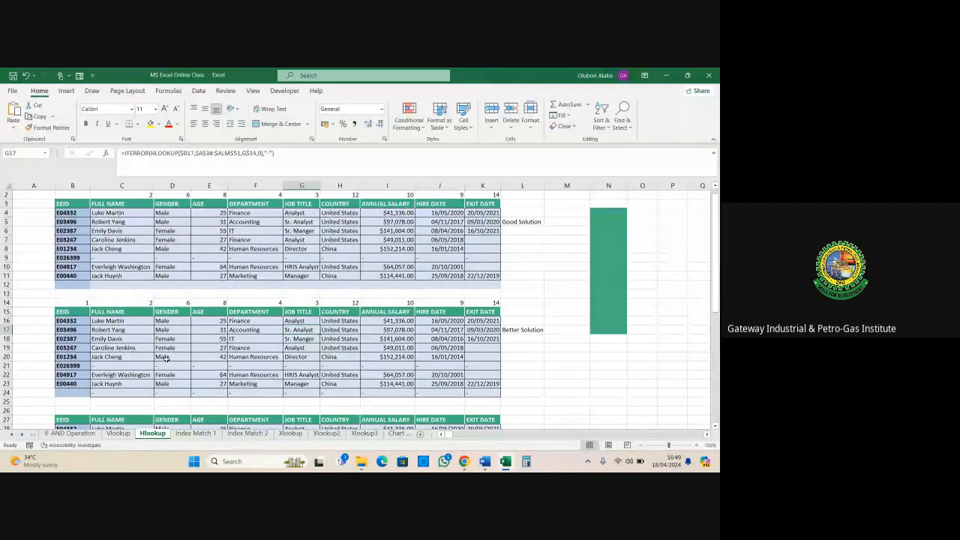
pyautogui.scroll(-2, 167, 358)
pyautogui.scroll(-7, 166, 356)
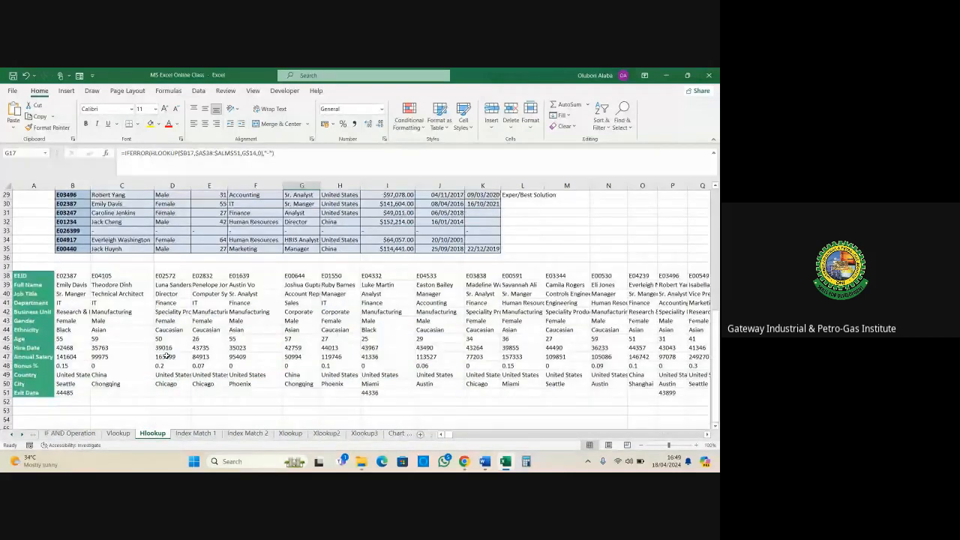
# Step: Compare the extent of the horizontal source data on the Hlookup sheet with the vertical source data from row 35 on Vlookup
pyautogui.moveTo(30, 276); pyautogui.dragTo(716, 369)
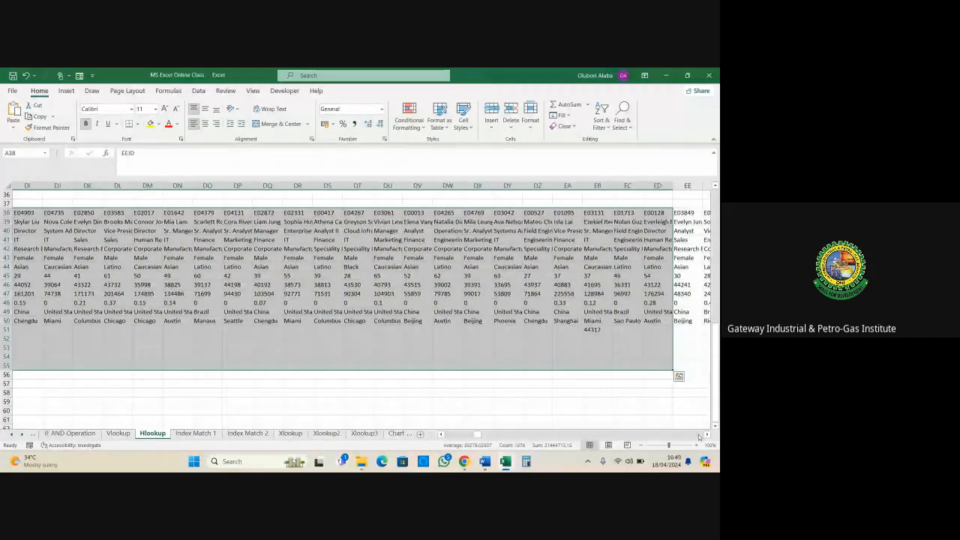
pyautogui.moveTo(480, 436); pyautogui.dragTo(451, 436)
pyautogui.click(274, 327)
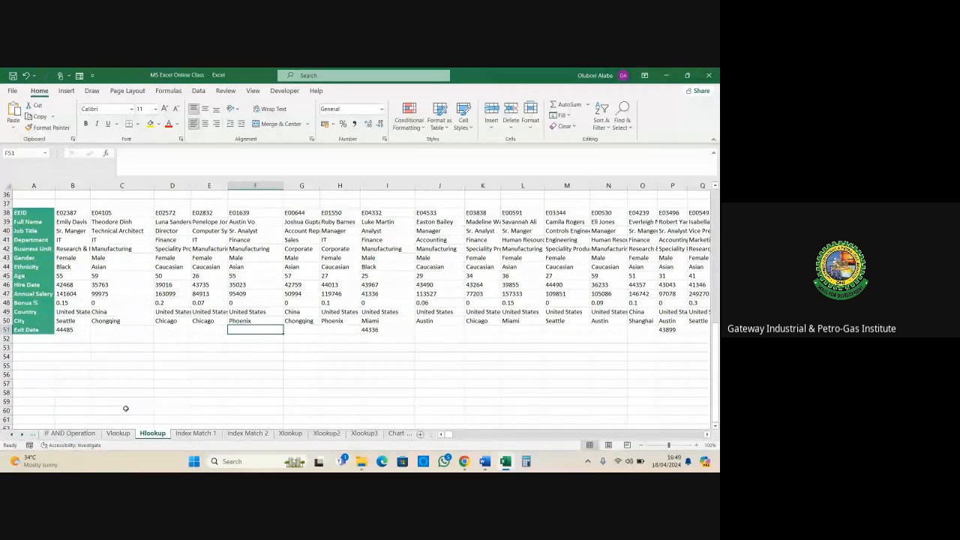
pyautogui.click(118, 434)
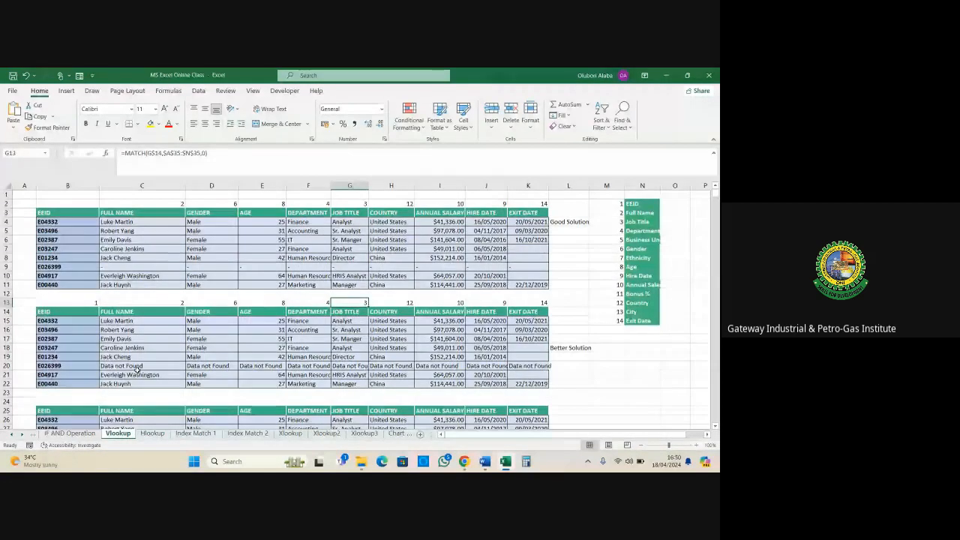
pyautogui.scroll(-11, 133, 363)
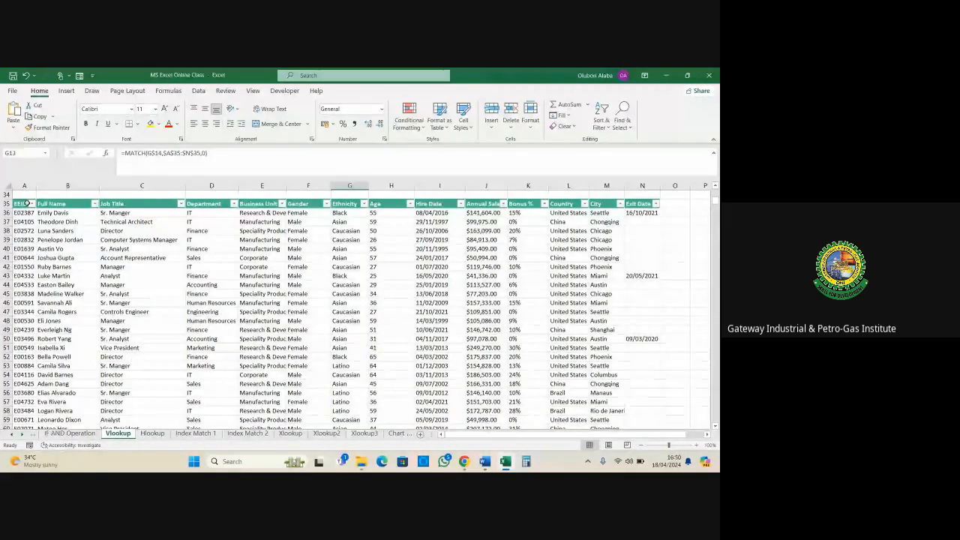
pyautogui.moveTo(26, 203); pyautogui.dragTo(487, 365)
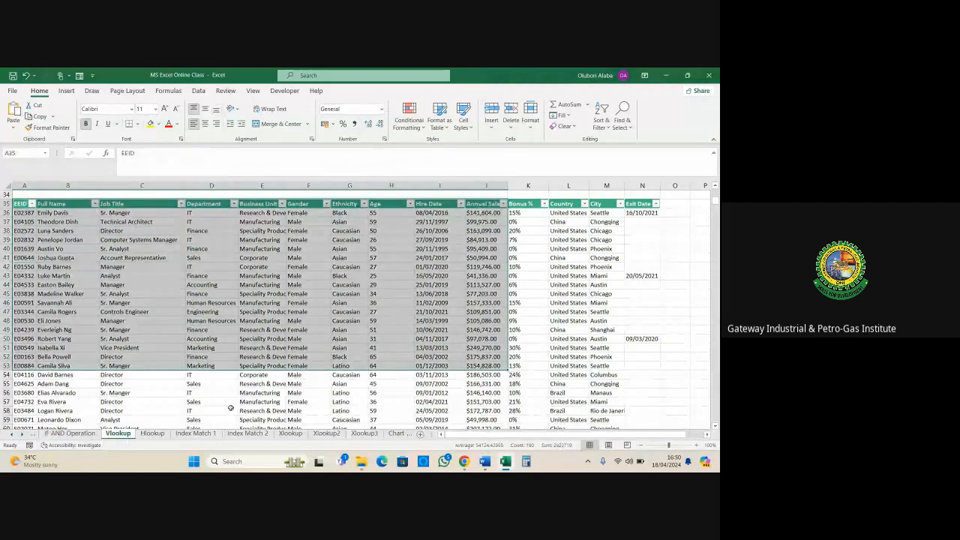
pyautogui.click(180, 393)
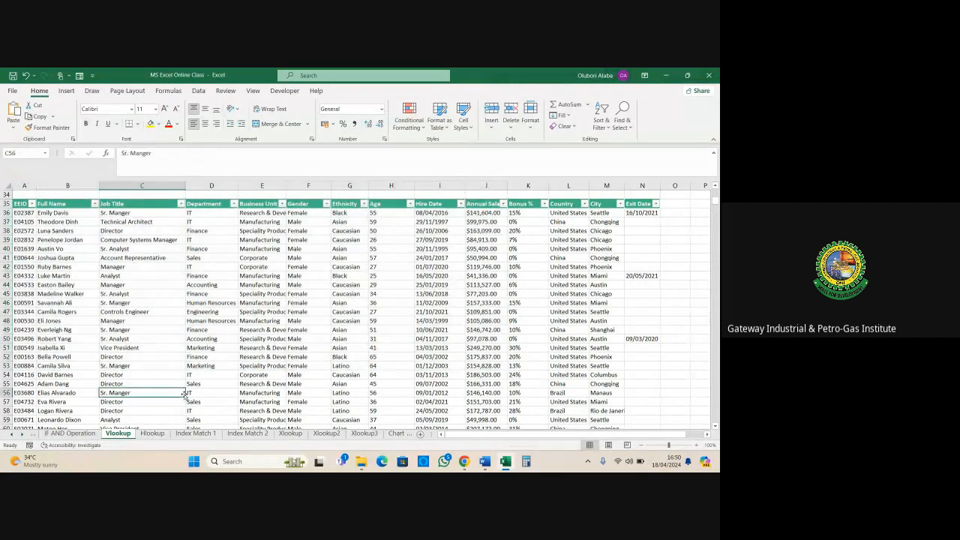
# Step: Review the INDEX MATCH formulas and the filled lookup range D5:L12 on the Index Match 1 sheet
pyautogui.click(192, 433)
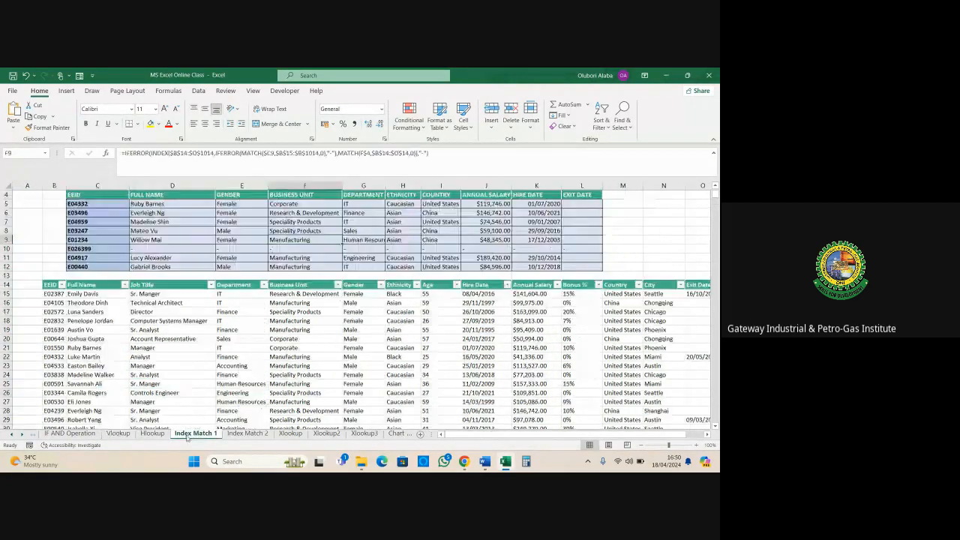
pyautogui.scroll(1, 342, 353)
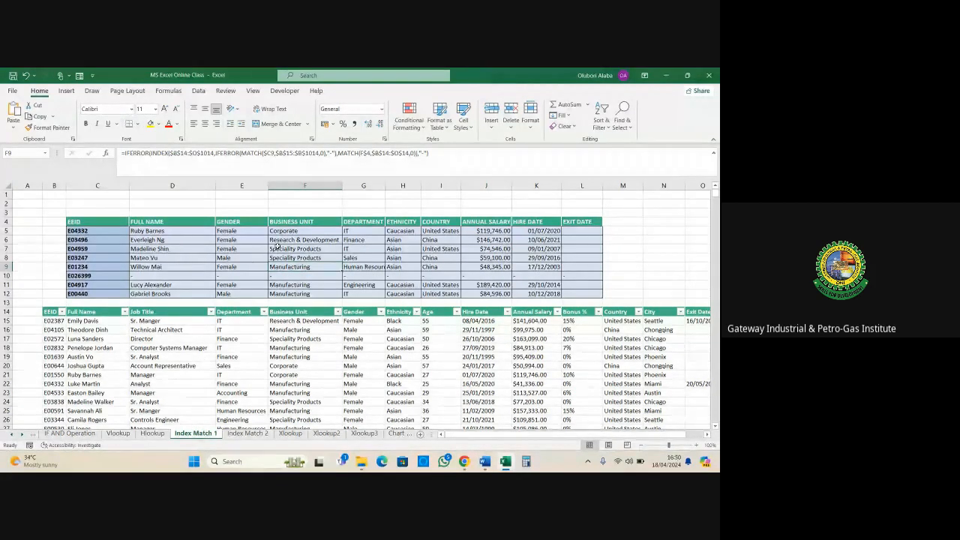
pyautogui.press('Up')
pyautogui.press('Up')
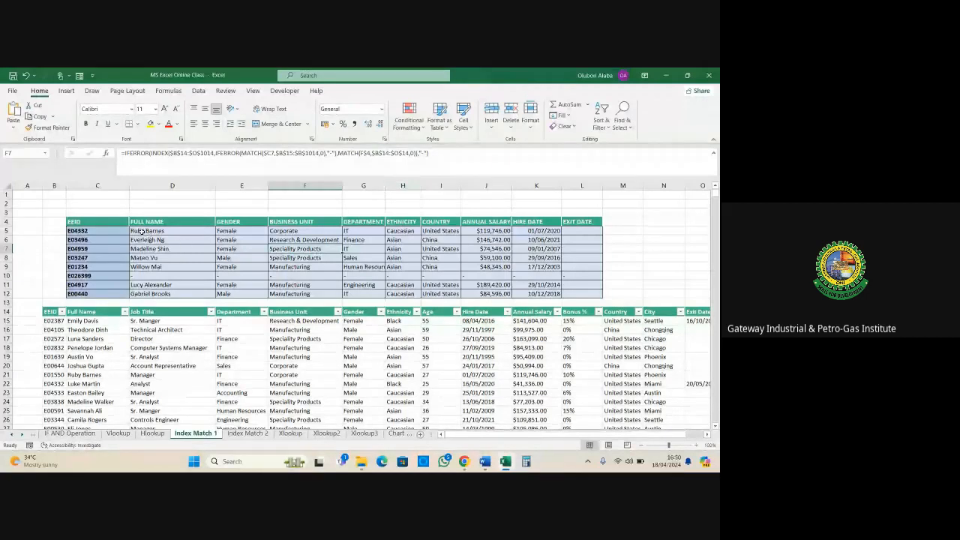
pyautogui.moveTo(140, 231); pyautogui.dragTo(572, 294)
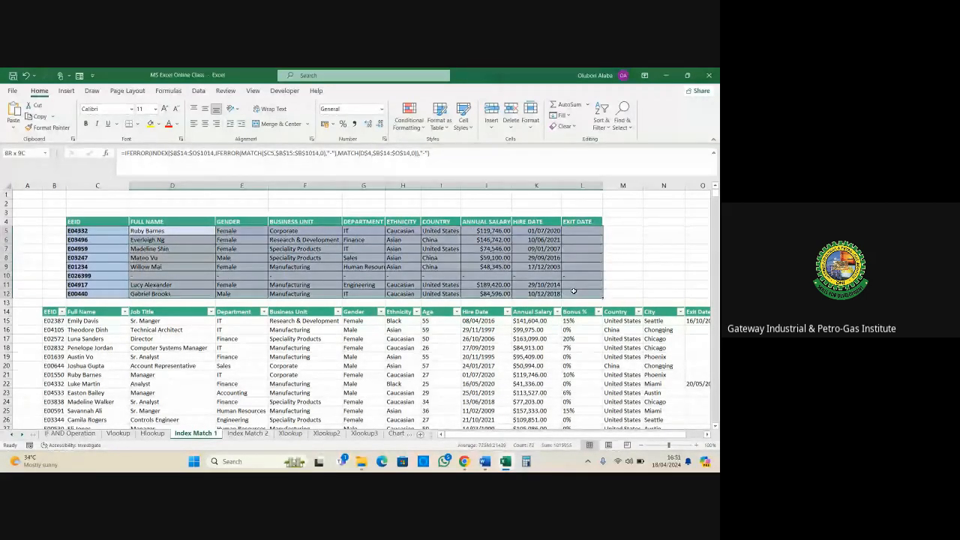
pyautogui.click(310, 273)
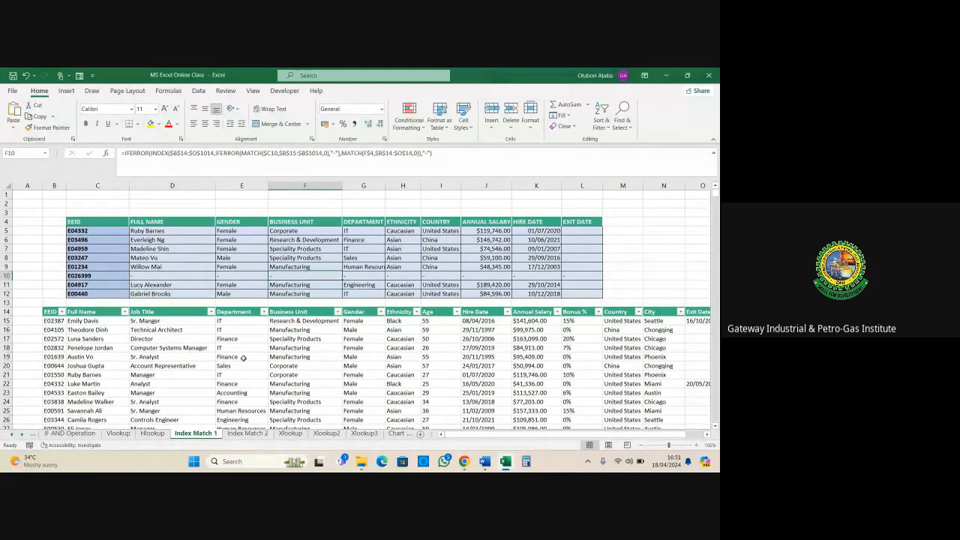
# Step: Compare the horizontal data layout on Index Match 2 with the lookup tables and source data on the Hlookup sheet
pyautogui.hotkey('ctrl', 'pagedown')
pyautogui.scroll(-2, 264, 345)
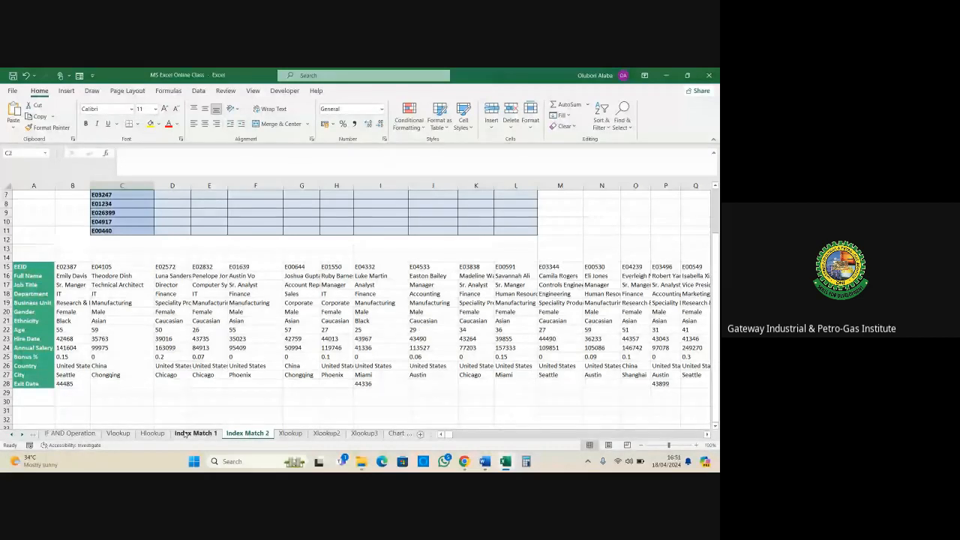
pyautogui.click(153, 433)
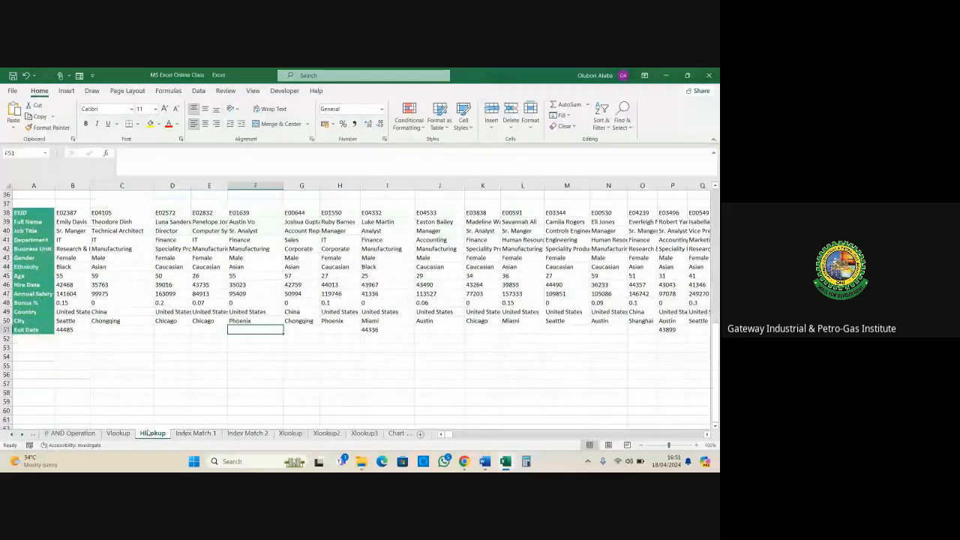
pyautogui.scroll(2, 192, 308)
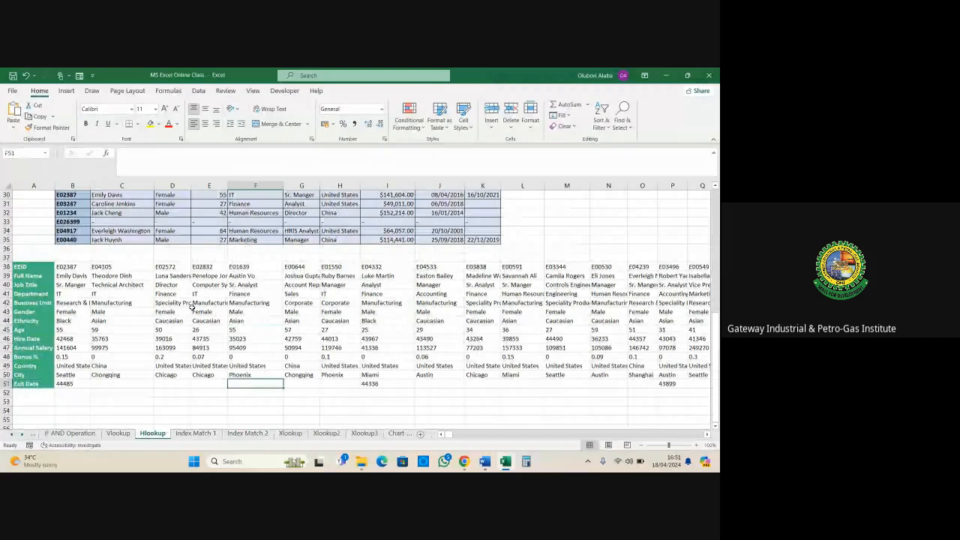
pyautogui.scroll(8, 192, 307)
pyautogui.scroll(2, 201, 298)
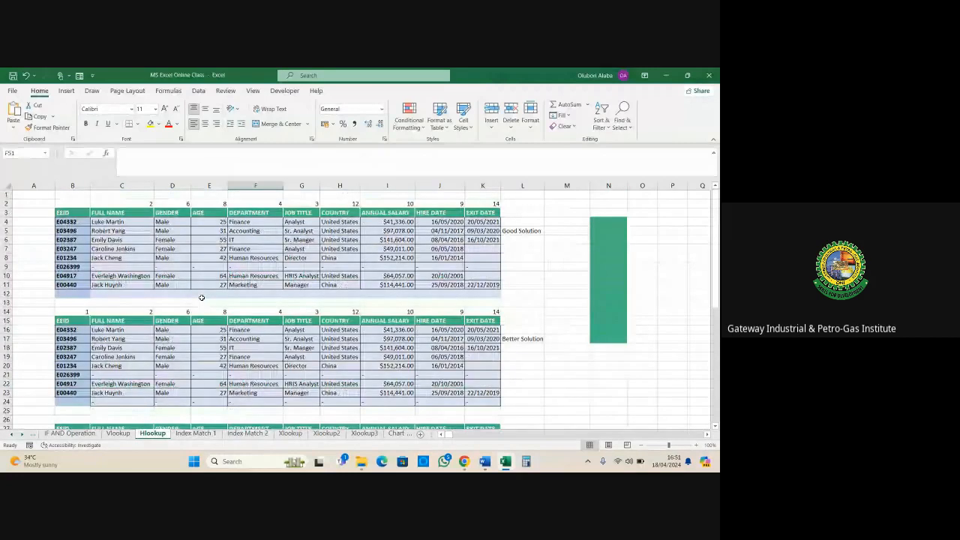
pyautogui.scroll(-7, 201, 298)
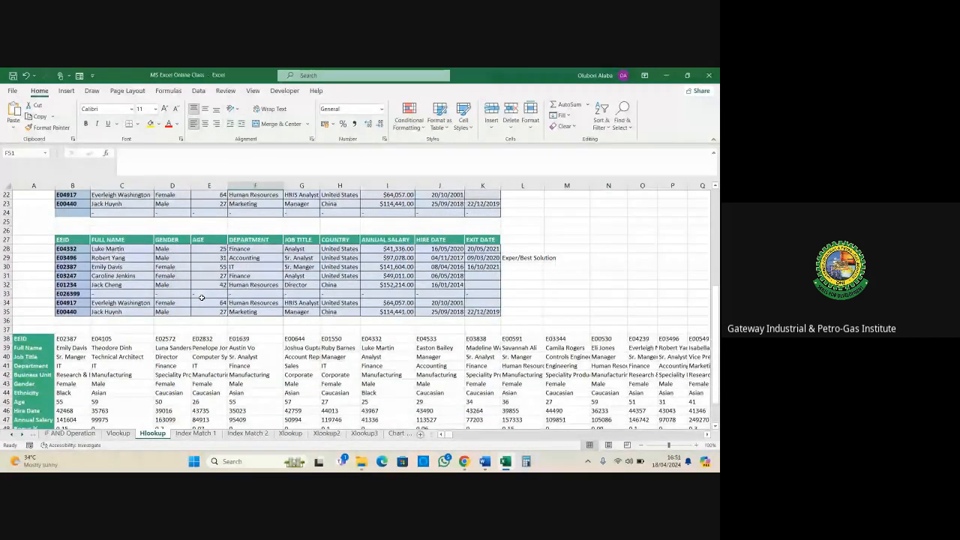
# Step: Examine the horizontal source data in rows 15 to 28 and the empty employee lookup table on Index Match 2
pyautogui.click(246, 433)
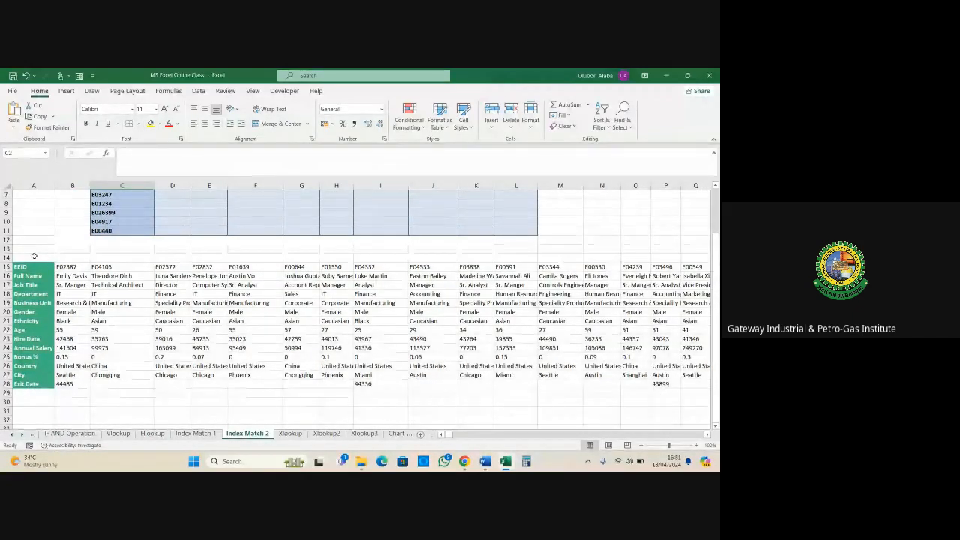
pyautogui.moveTo(33, 256); pyautogui.dragTo(436, 395)
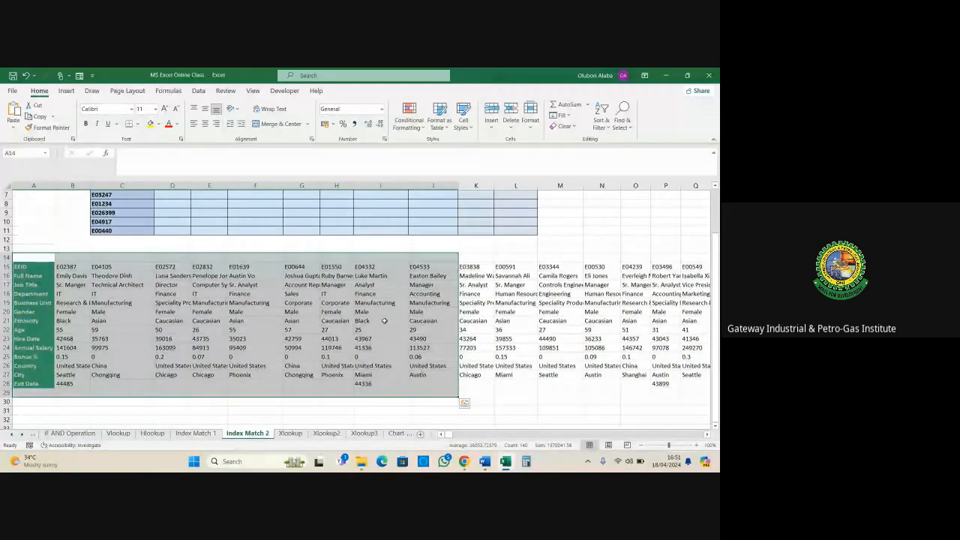
pyautogui.click(385, 321)
pyautogui.scroll(2, 385, 321)
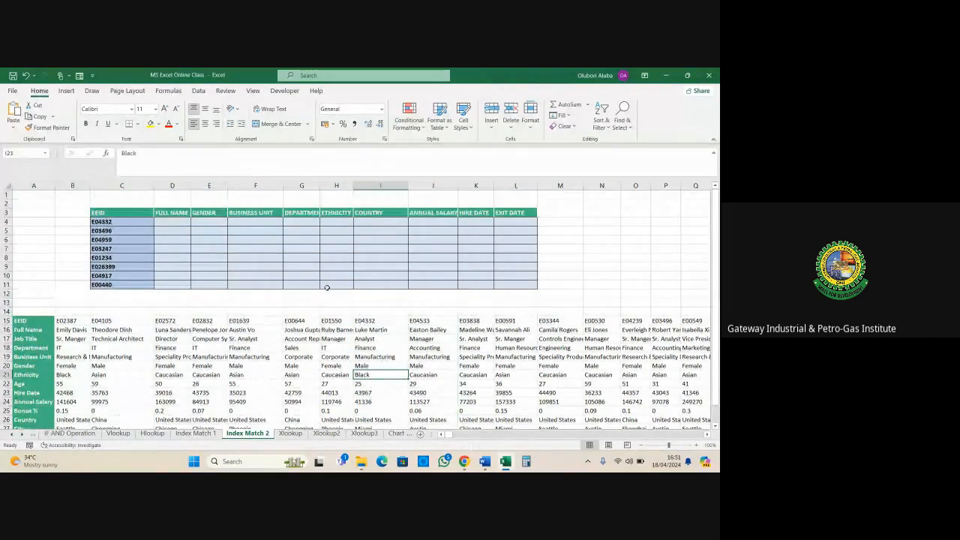
pyautogui.moveTo(86, 204); pyautogui.dragTo(525, 283)
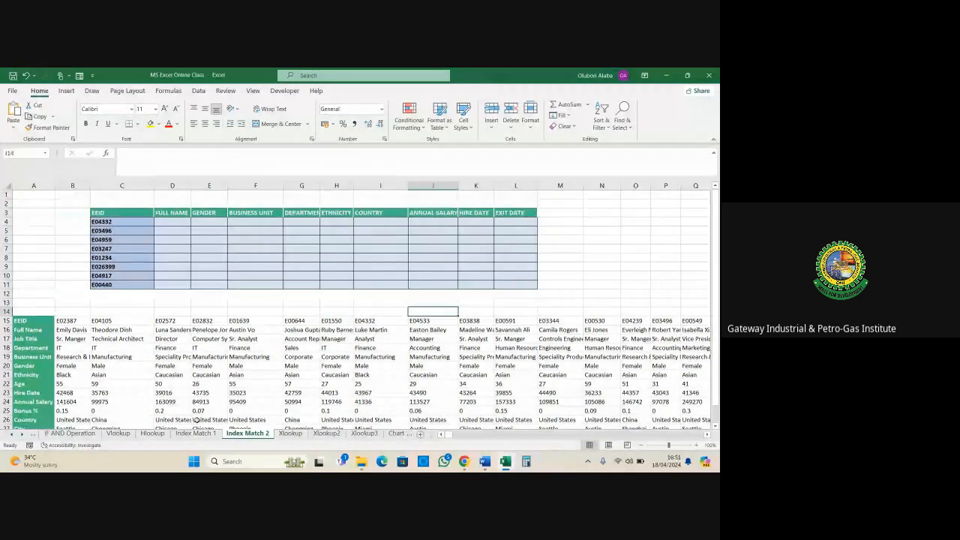
# Step: Review the completed lookup table in rows 4 to 12 of Index Match 1 against the empty table on Index Match 2
pyautogui.click(193, 434)
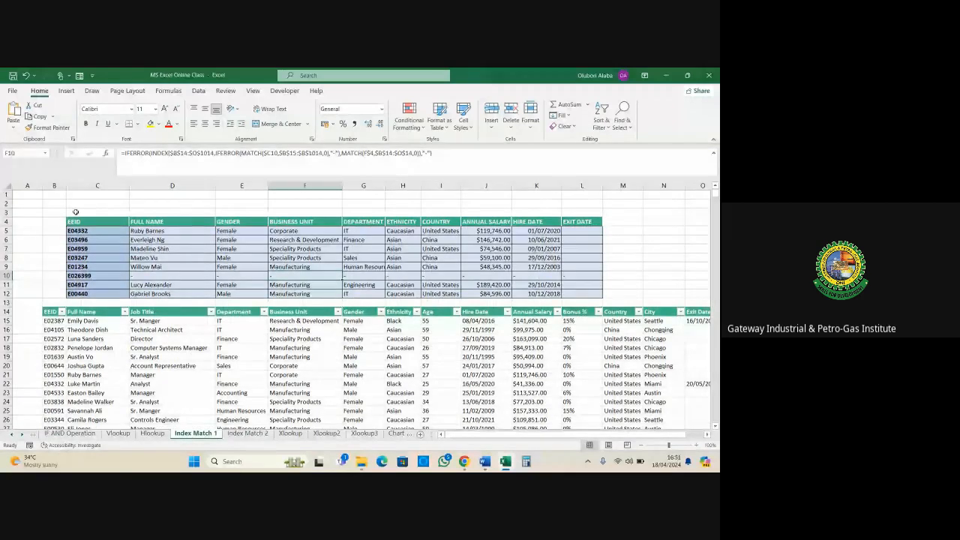
pyautogui.moveTo(53, 222); pyautogui.dragTo(544, 285)
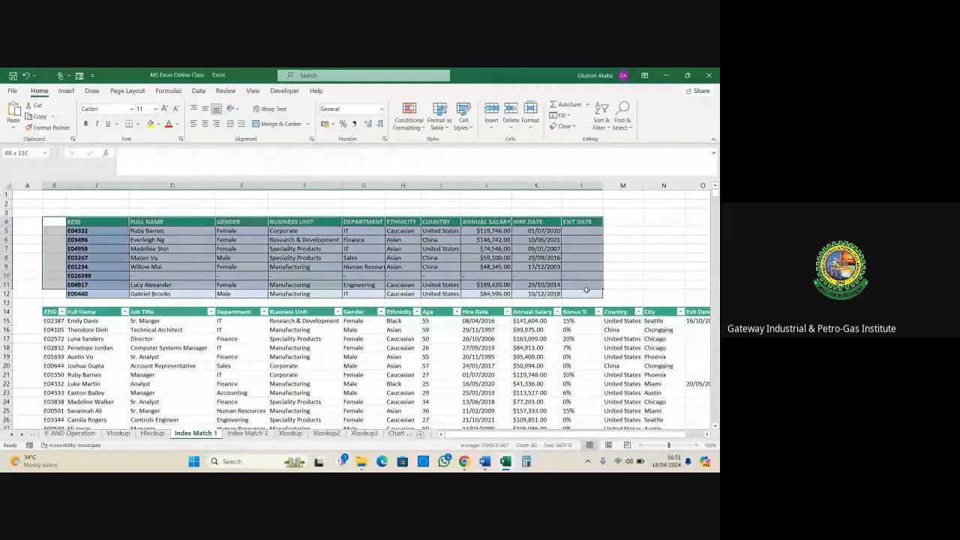
pyautogui.moveTo(586, 290); pyautogui.dragTo(587, 293)
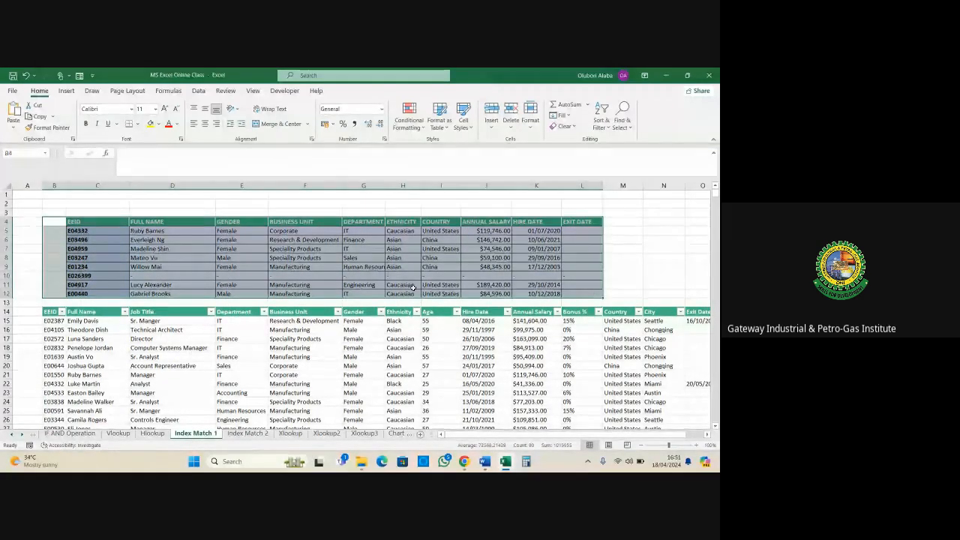
pyautogui.click(314, 267)
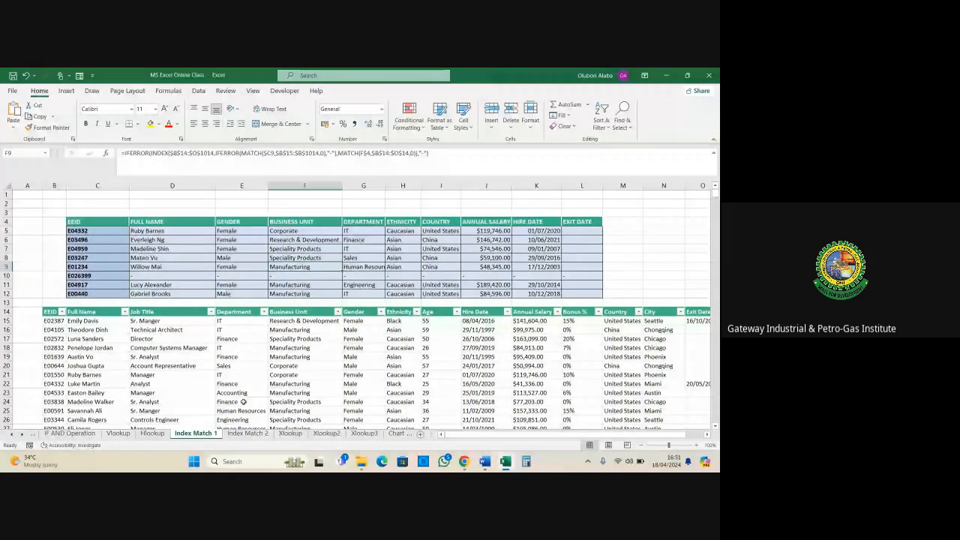
pyautogui.click(246, 433)
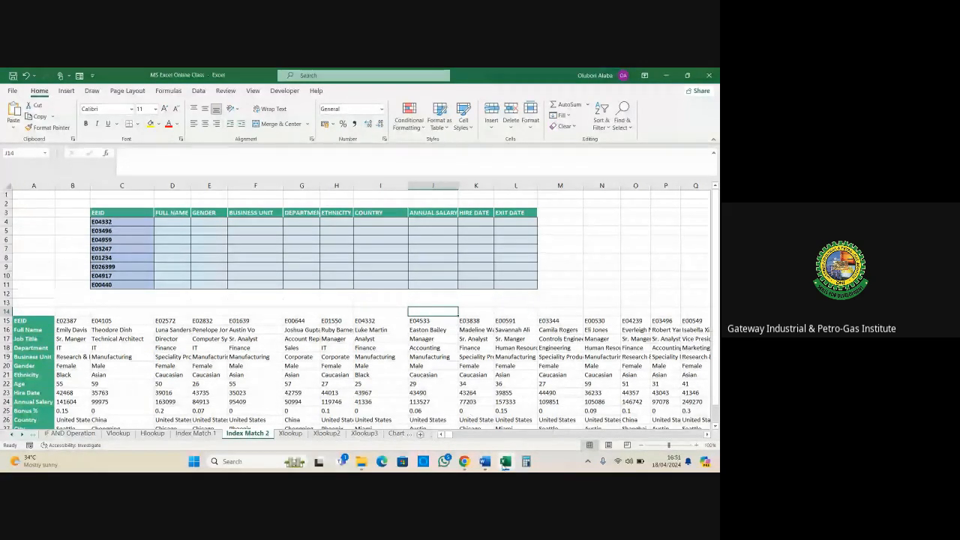
# Step: Switch to the Google Meet call in Chrome and bring up the option to stop the recording
pyautogui.moveTo(506, 466)
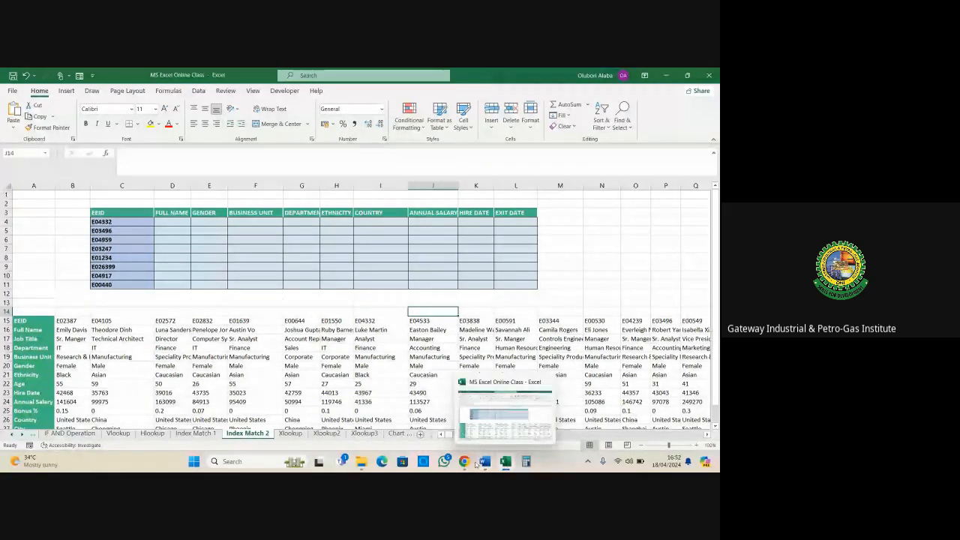
pyautogui.click(443, 424)
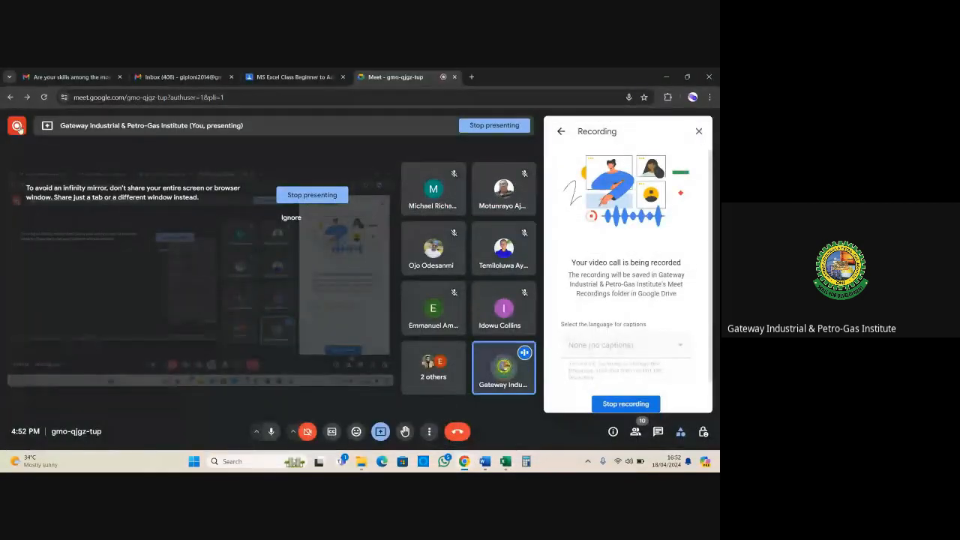
pyautogui.moveTo(25, 132)
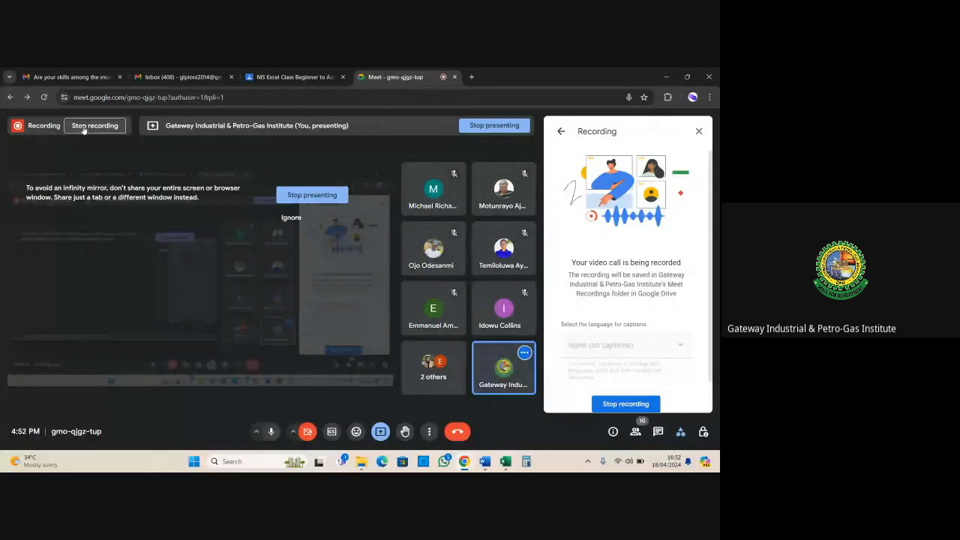